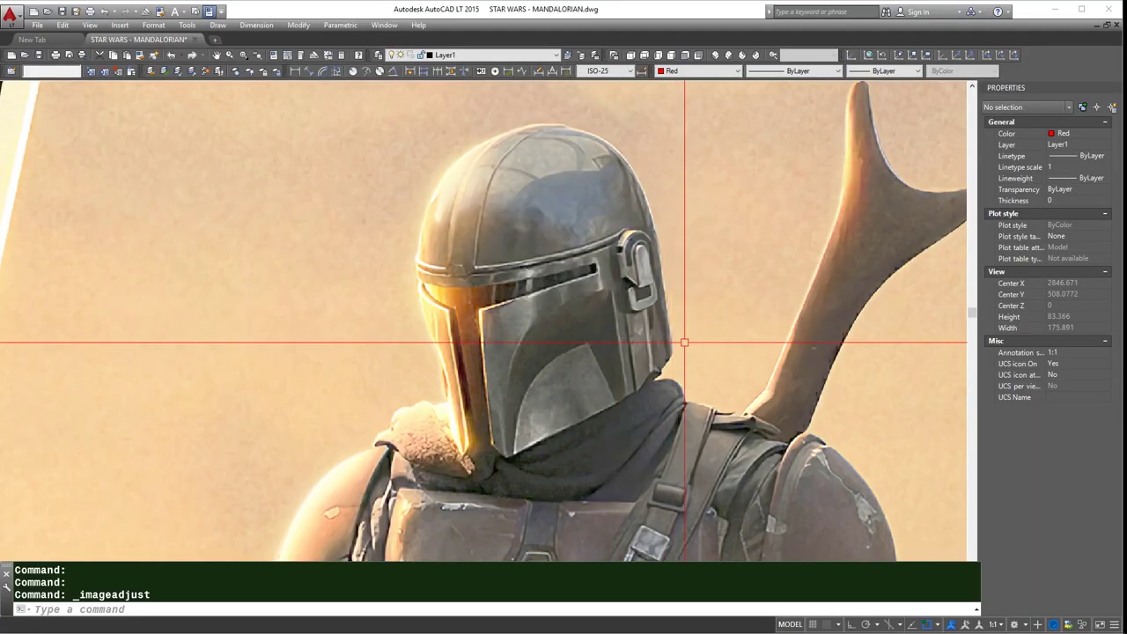
# - Start a red polyline on the helmet's right edge and trace over the dome with Osnap off
pyautogui.write('pl')
pyautogui.press('Return')
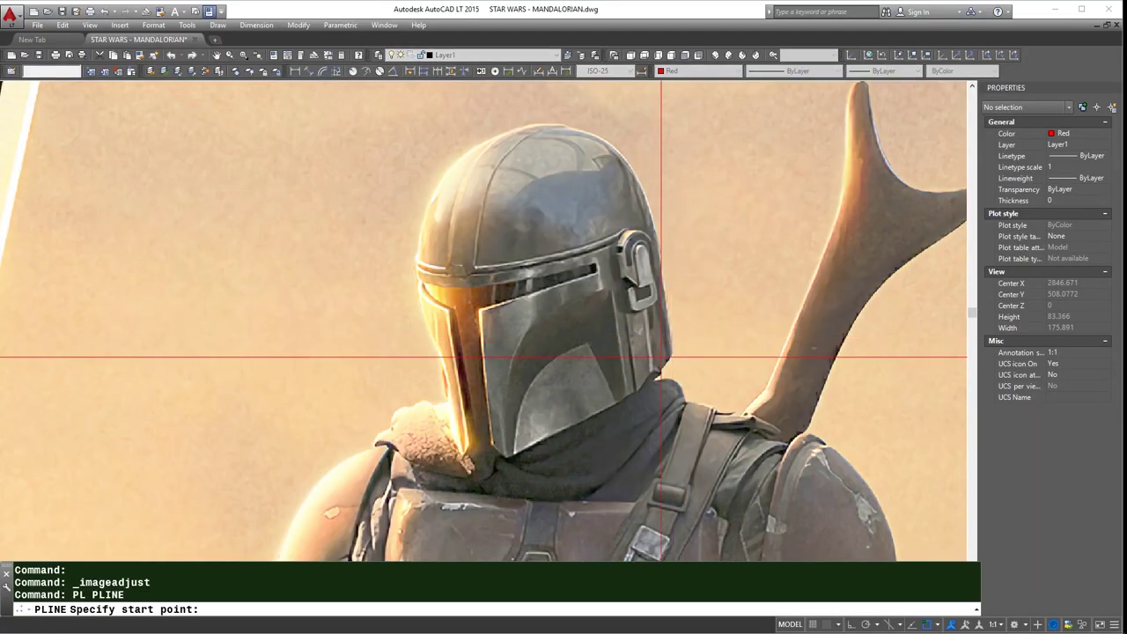
pyautogui.scroll(2, 659, 79)
pyautogui.click(649, 183)
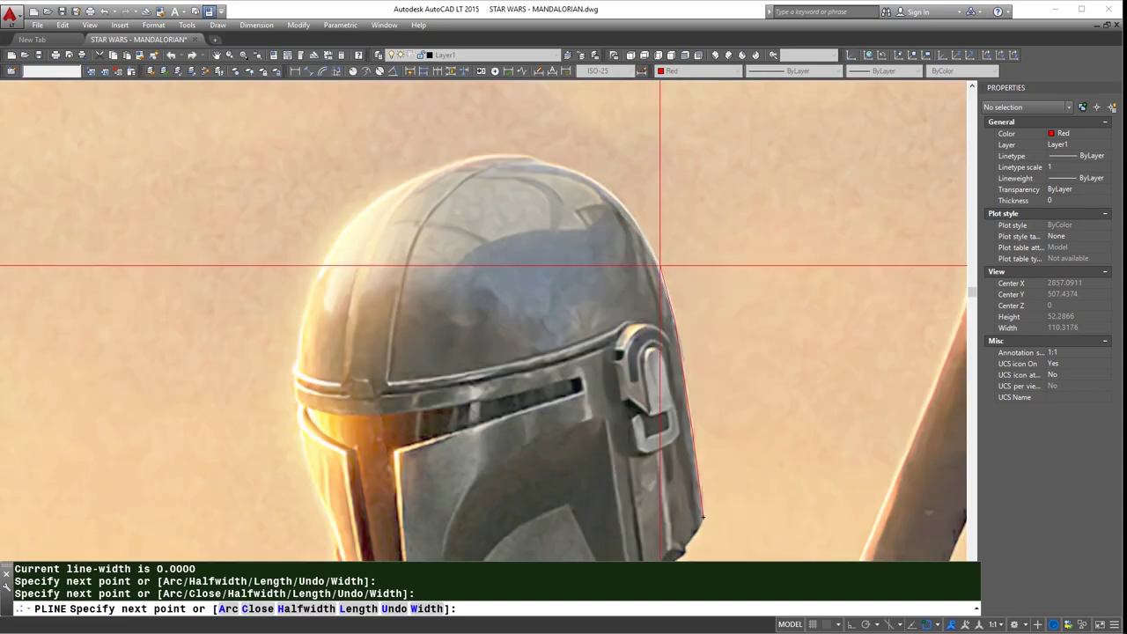
pyautogui.click(678, 361)
pyautogui.click(691, 431)
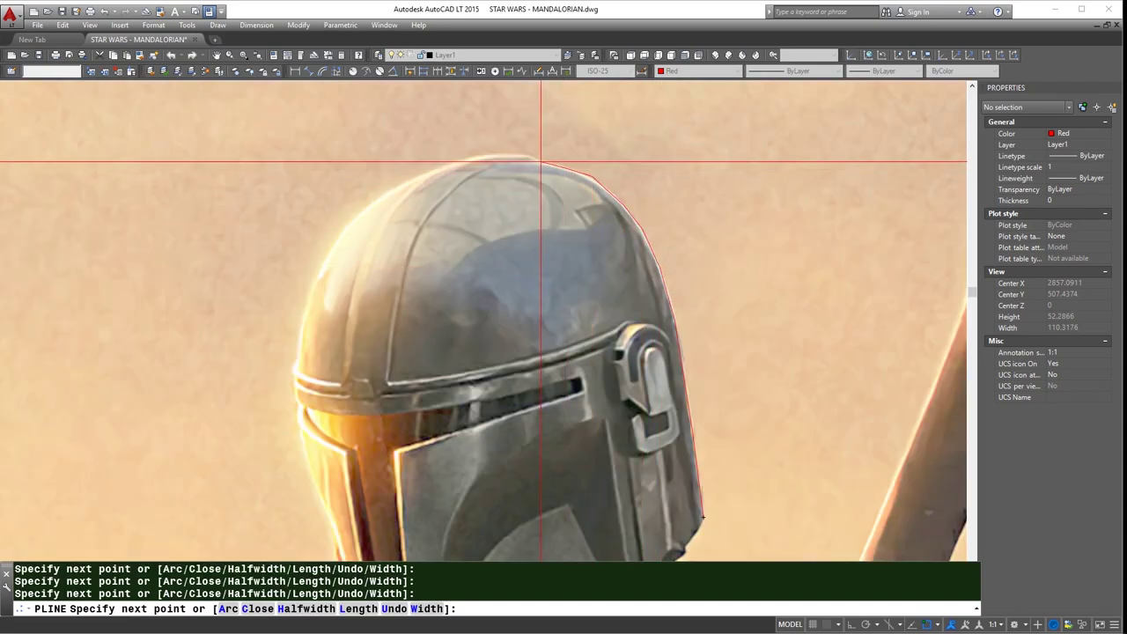
pyautogui.scroll(2, 529, 158)
pyautogui.press('F3')
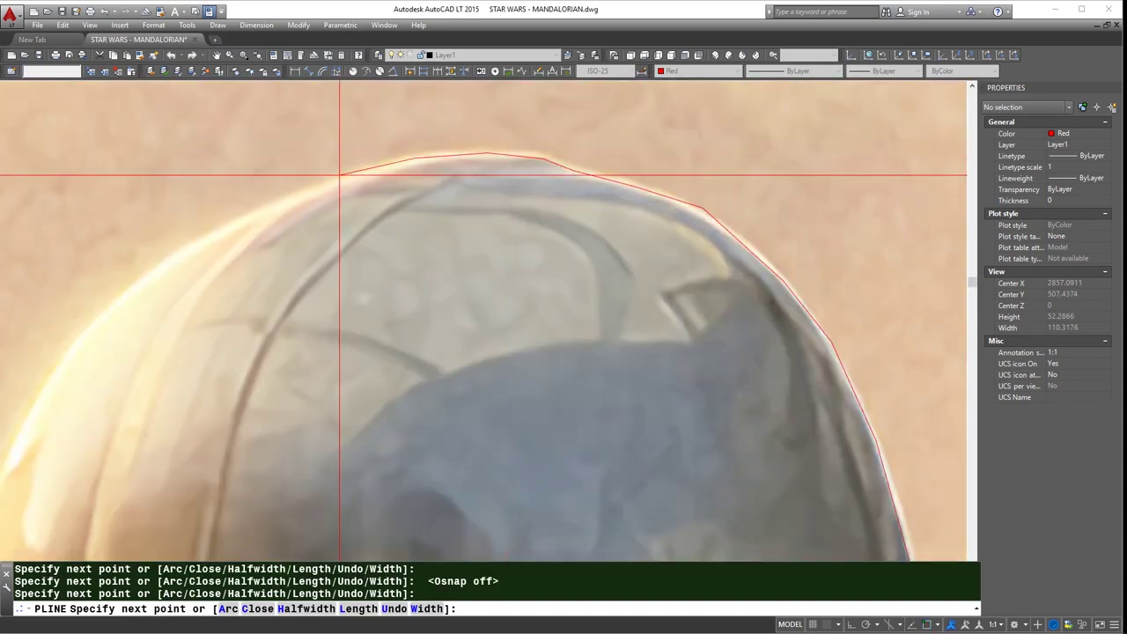
pyautogui.scroll(2, 507, 119)
pyautogui.scroll(-2, 507, 119)
pyautogui.click(482, 127)
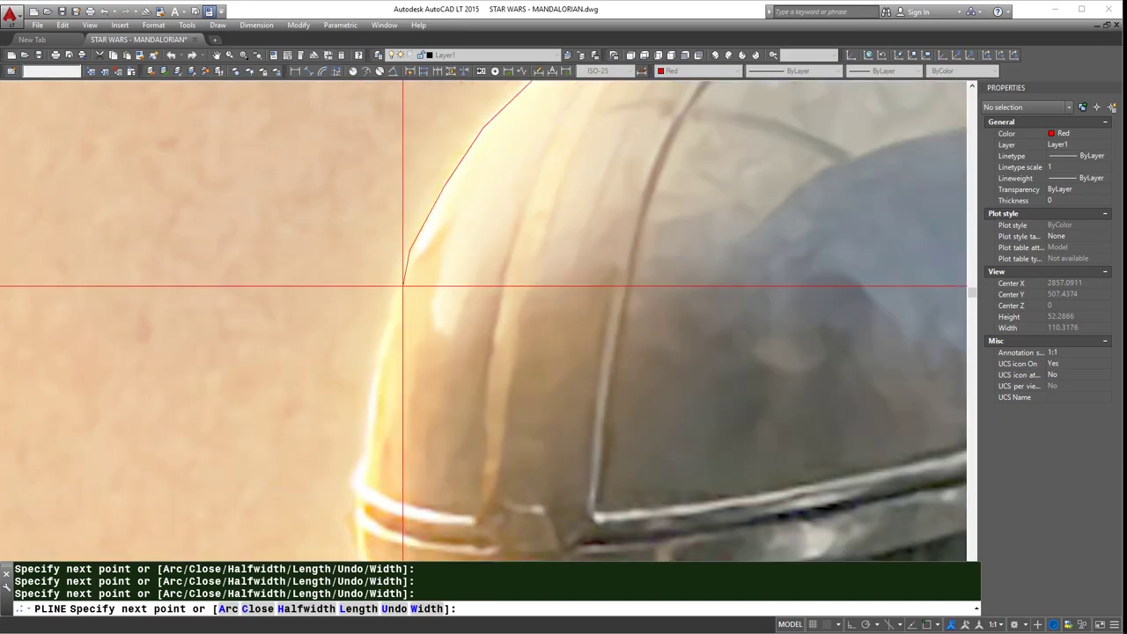
pyautogui.click(411, 249)
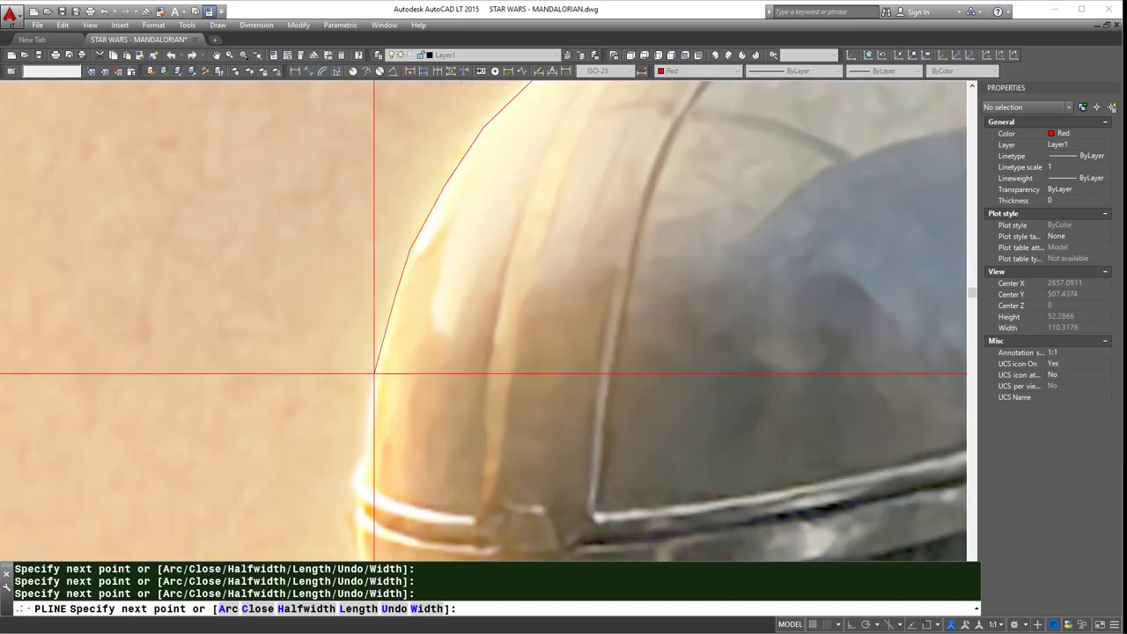
# - Continue the polyline down the helmet's left edge to the shoulder fur
pyautogui.scroll(1, 373, 457)
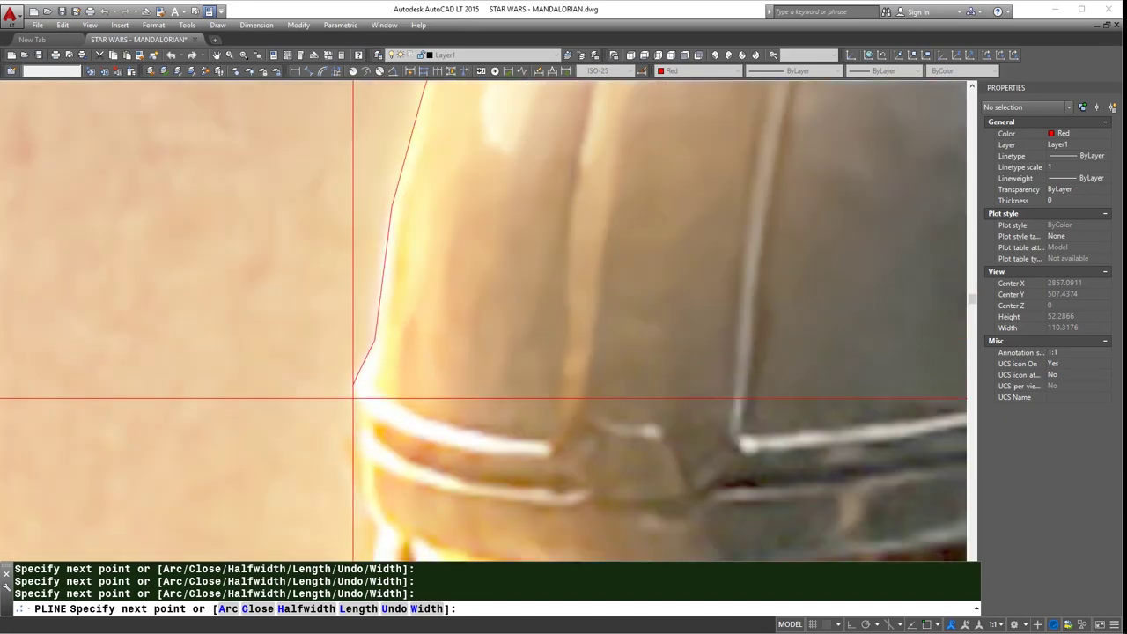
pyautogui.moveTo(370, 459); pyautogui.dragTo(372, 234, button='middle')
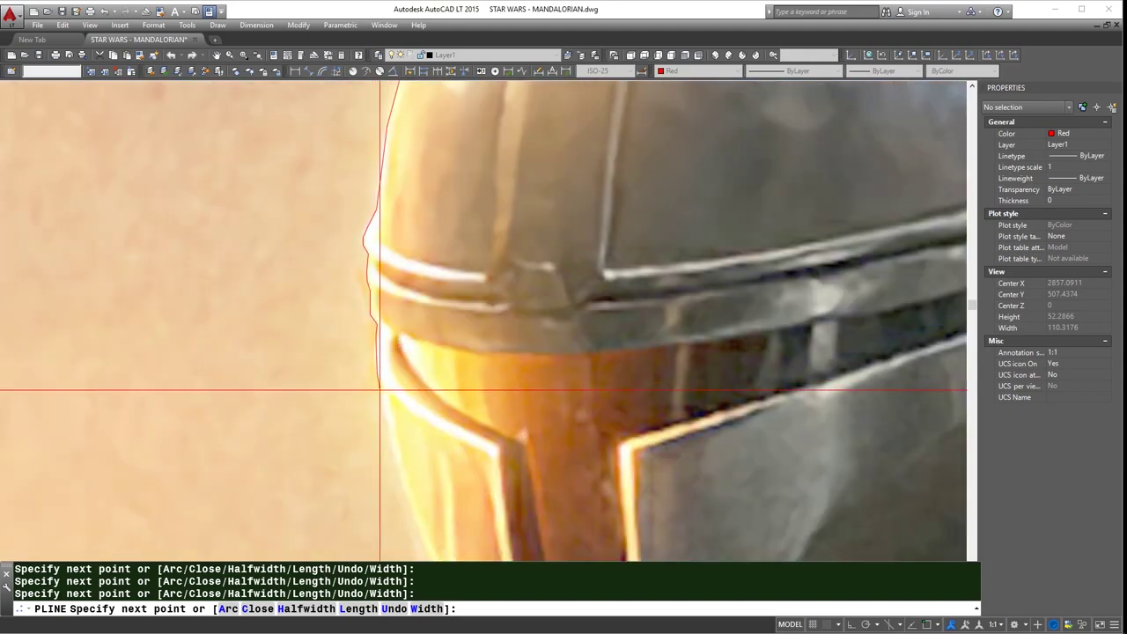
pyautogui.moveTo(379, 389); pyautogui.dragTo(365, 443, button='middle')
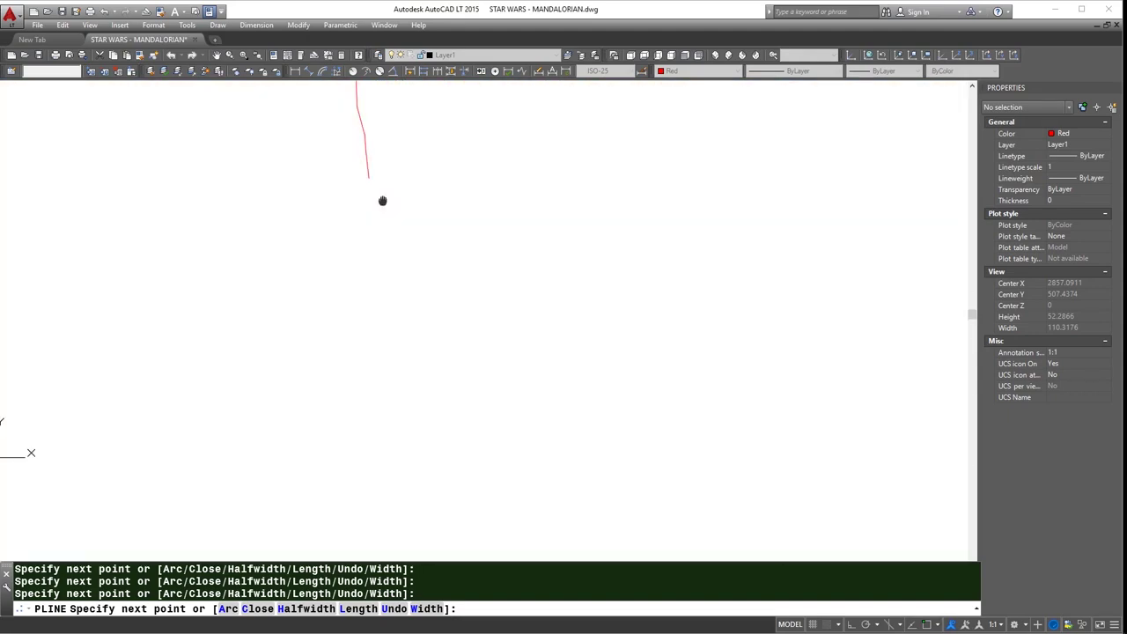
pyautogui.scroll(2, 372, 194)
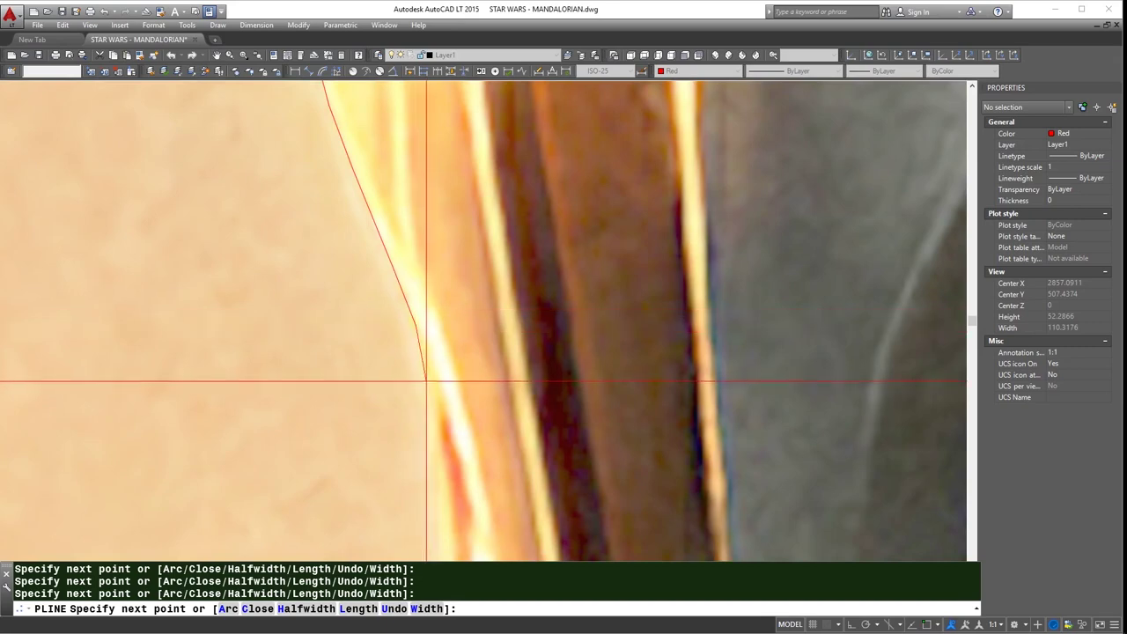
pyautogui.scroll(-1, 426, 380)
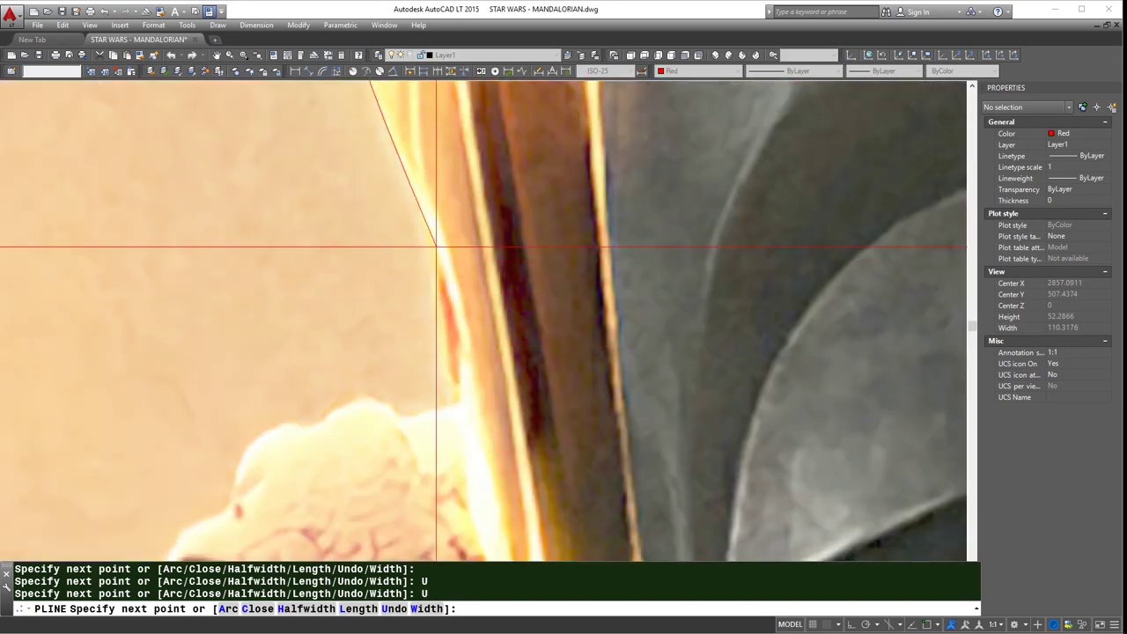
pyautogui.scroll(-3, 463, 338)
pyautogui.scroll(3, 465, 338)
pyautogui.click(477, 307)
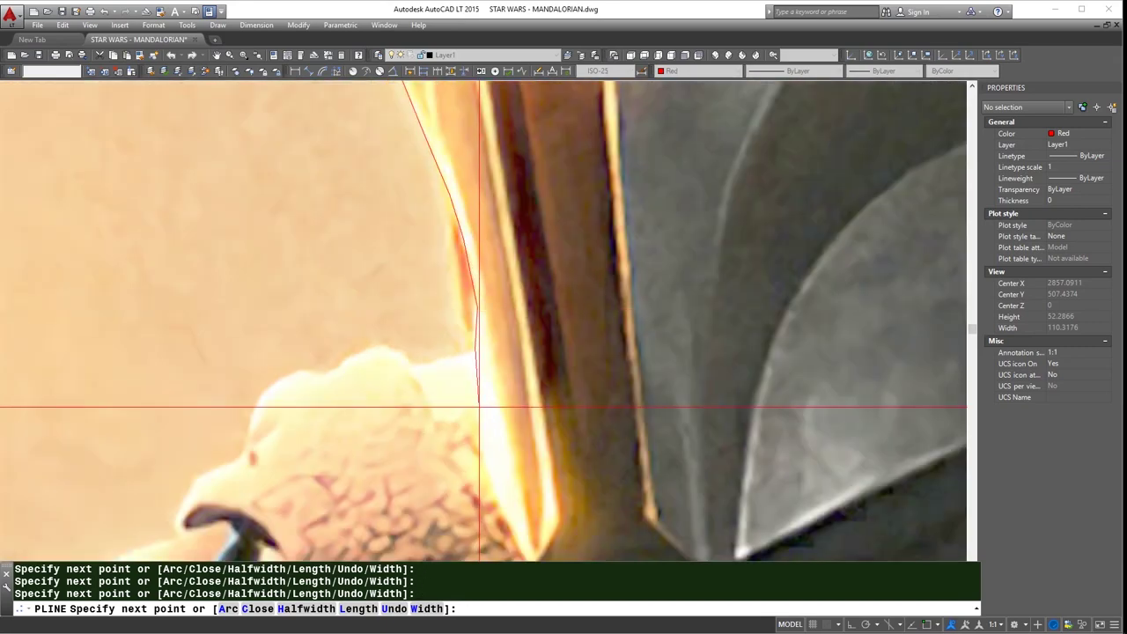
pyautogui.click(473, 400)
pyautogui.click(480, 456)
# - Extend the outline along the white visor edge
pyautogui.scroll(-3, 475, 408)
pyautogui.scroll(3, 493, 440)
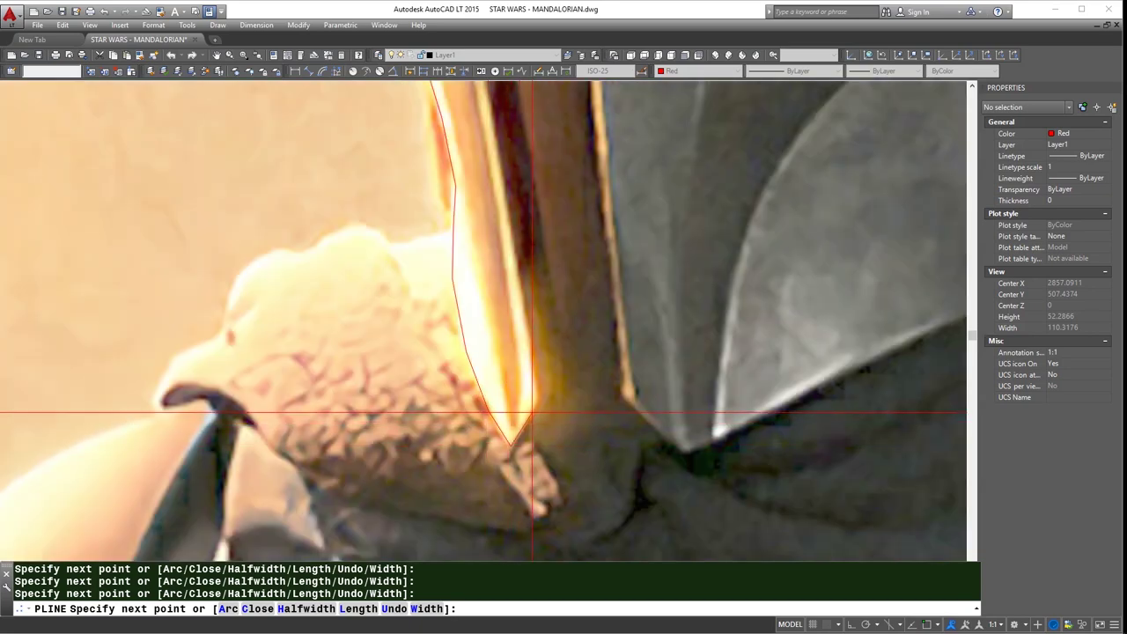
pyautogui.scroll(1, 510, 229)
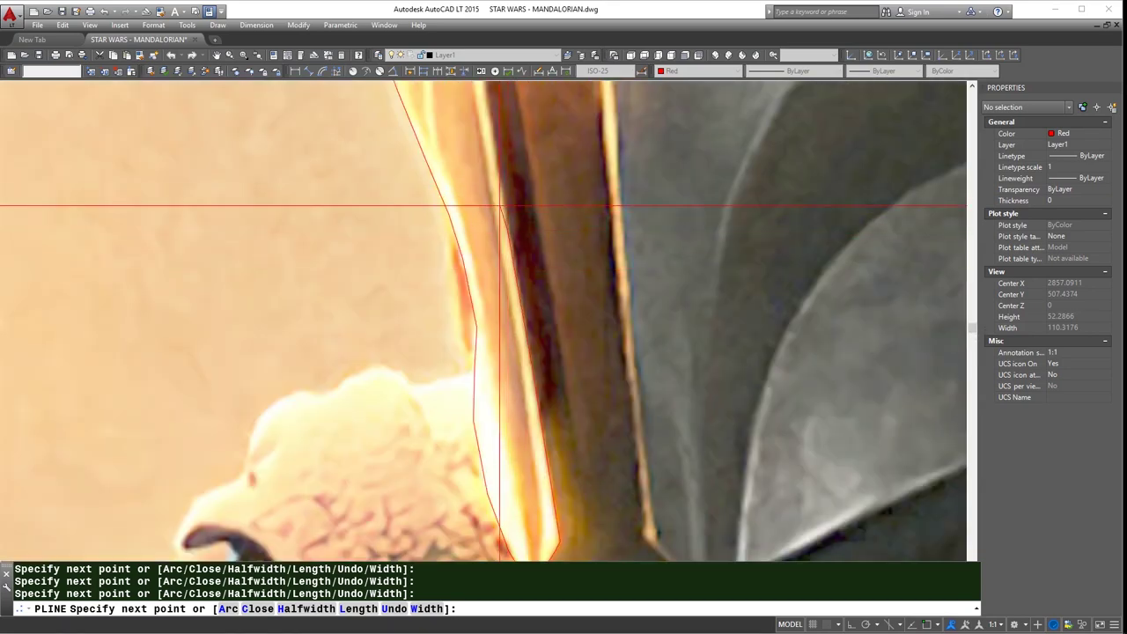
pyautogui.scroll(-1, 500, 246)
pyautogui.scroll(1, 501, 247)
pyautogui.scroll(-1, 499, 280)
pyautogui.scroll(1, 500, 280)
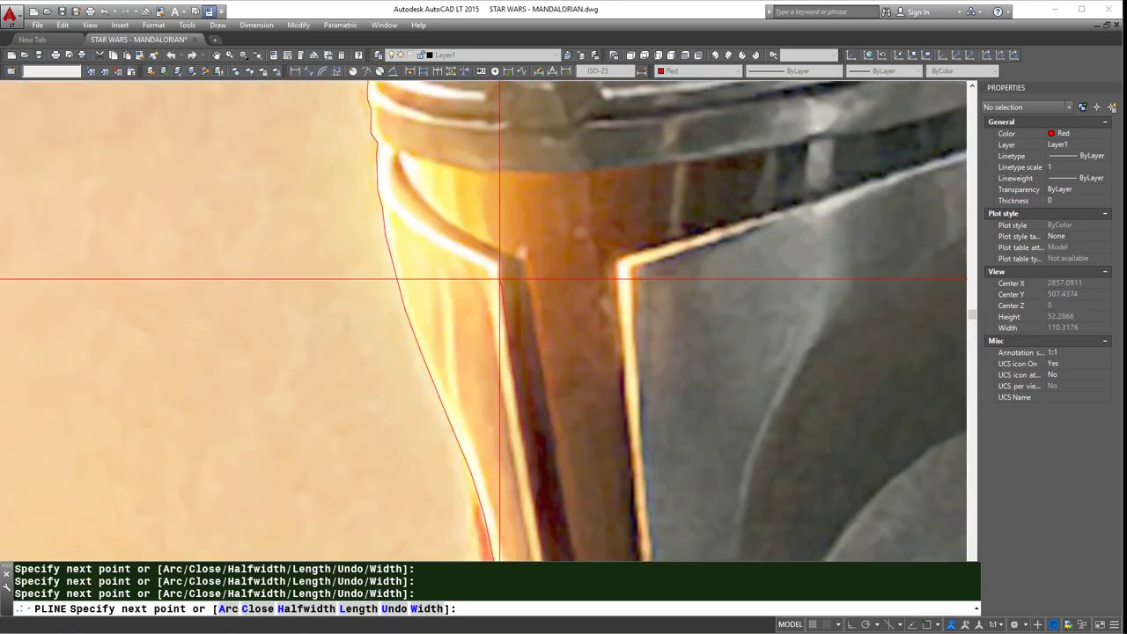
pyautogui.scroll(1, 492, 278)
pyautogui.scroll(3, 502, 270)
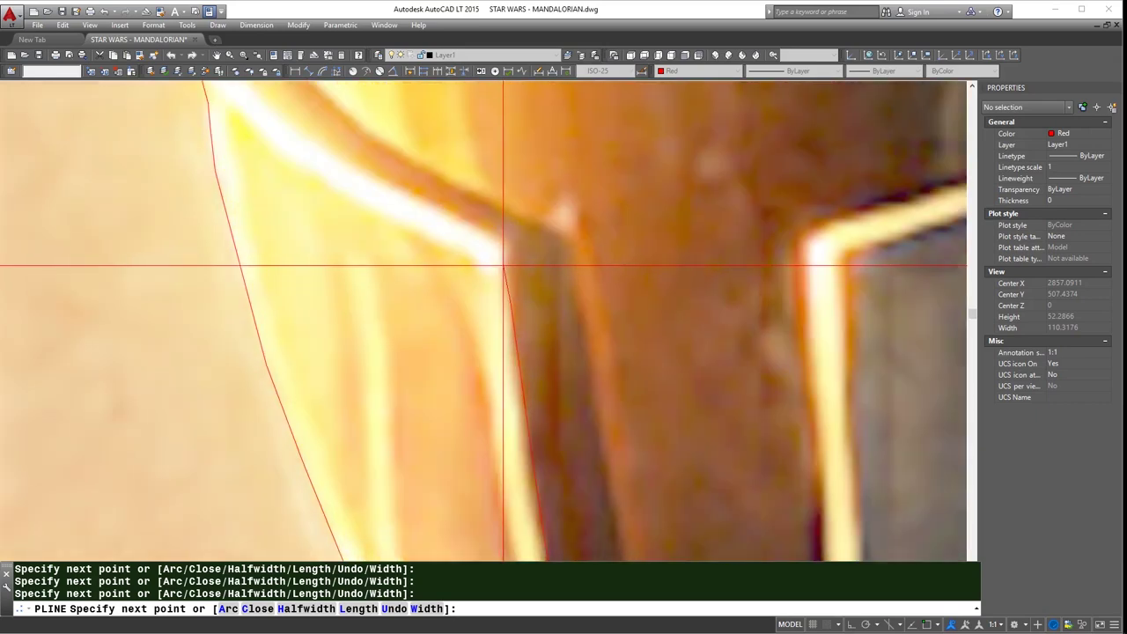
pyautogui.scroll(-1, 503, 266)
pyautogui.scroll(1, 432, 239)
pyautogui.click(568, 341)
pyautogui.click(493, 290)
pyautogui.click(453, 255)
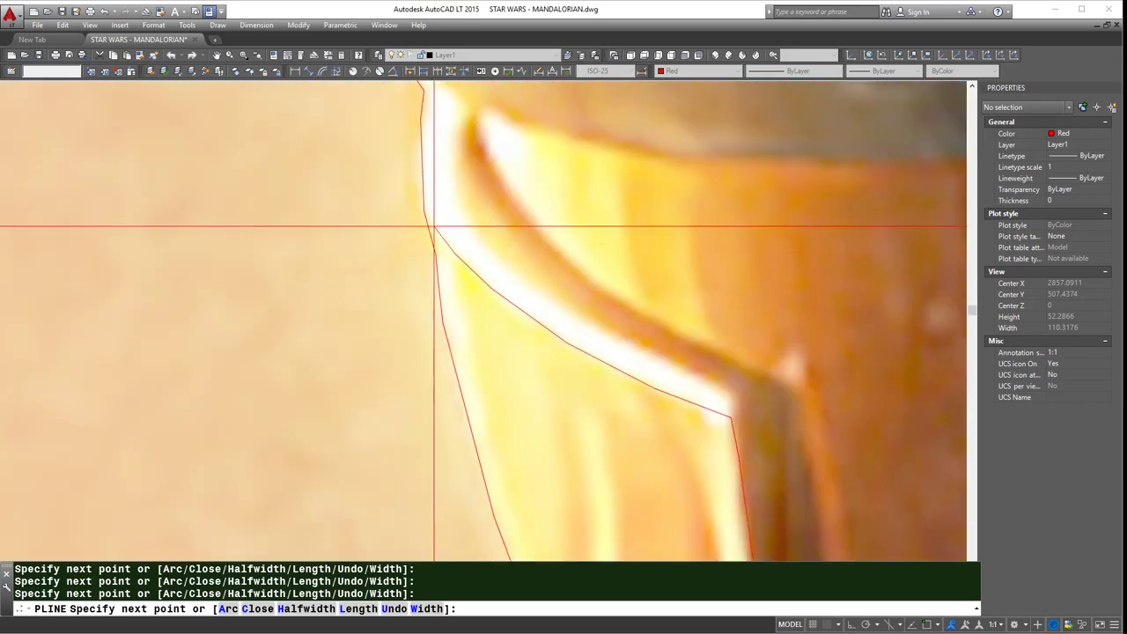
# - With Osnap back on, start a new polyline tracing the helmet's upper white edge
pyautogui.press('F3')
pyautogui.press('Return')
pyautogui.press('Return')
pyautogui.click(733, 398)
pyautogui.click(588, 323)
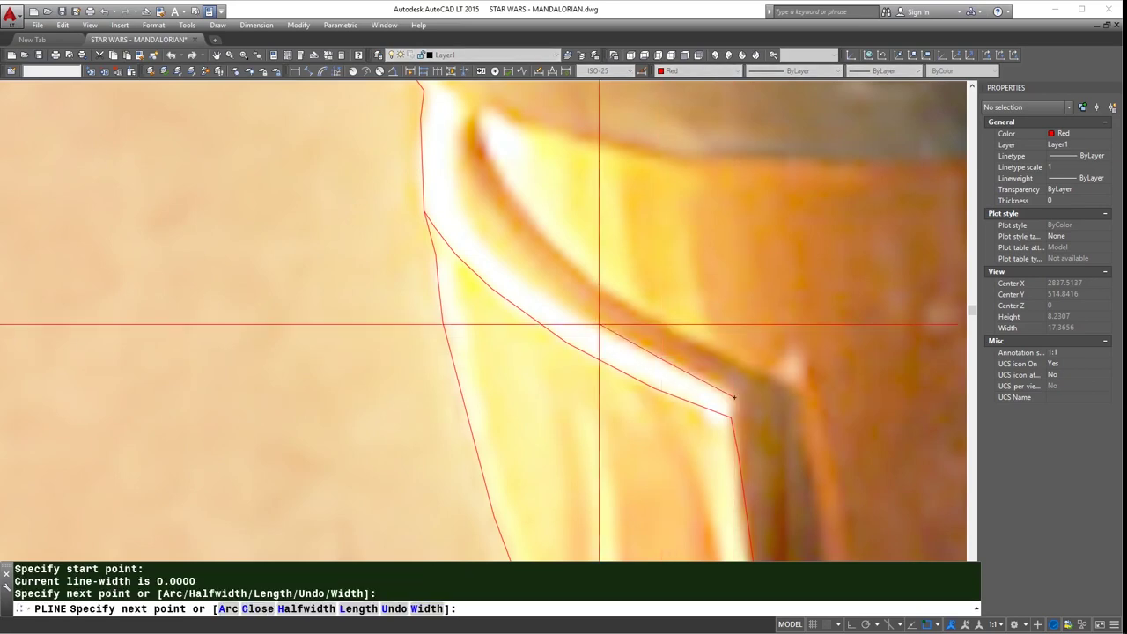
pyautogui.click(535, 285)
pyautogui.click(477, 255)
pyautogui.click(461, 198)
# - Continue the polyline along the helmet's upper band above the visor
pyautogui.moveTo(459, 126); pyautogui.dragTo(459, 267, button='middle')
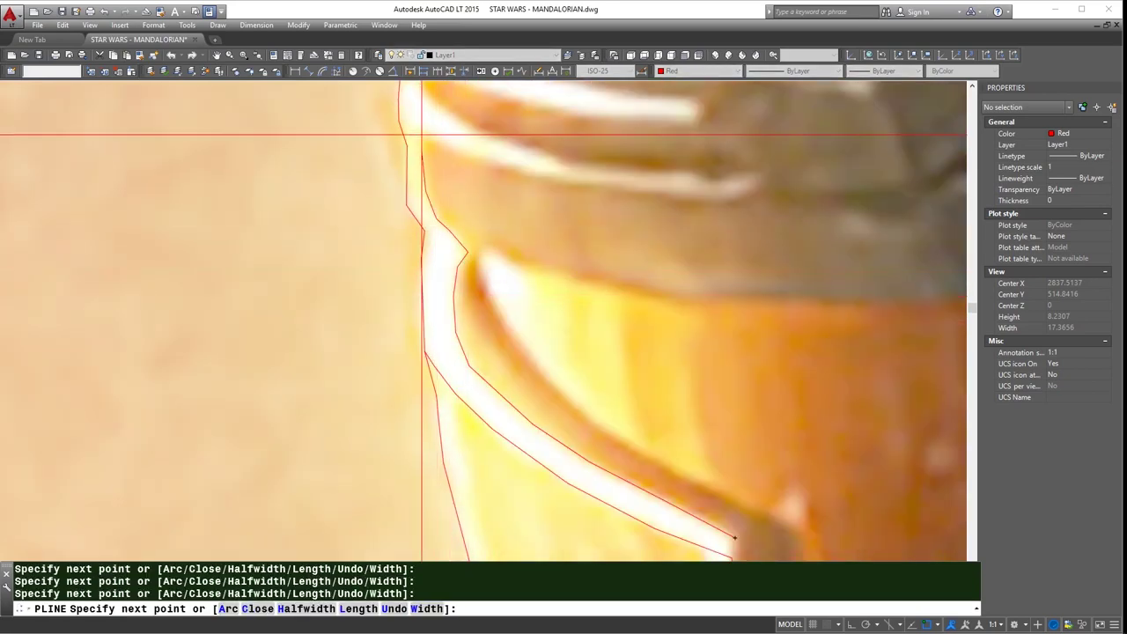
pyautogui.click(506, 173)
pyautogui.click(731, 196)
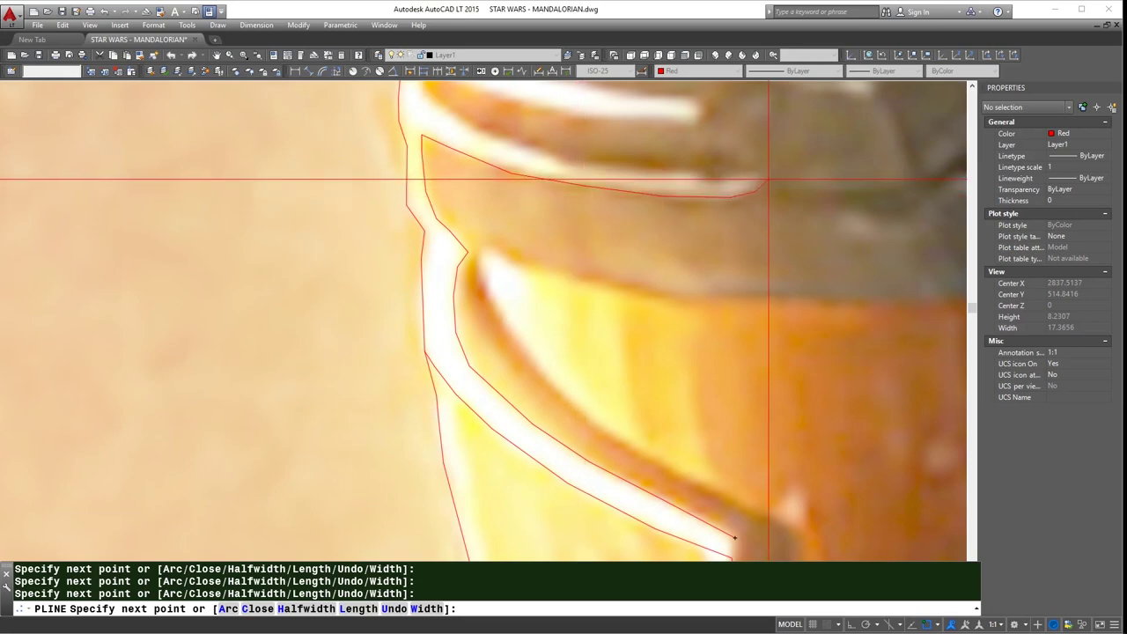
pyautogui.scroll(-3, 545, 413)
pyautogui.scroll(3, 661, 301)
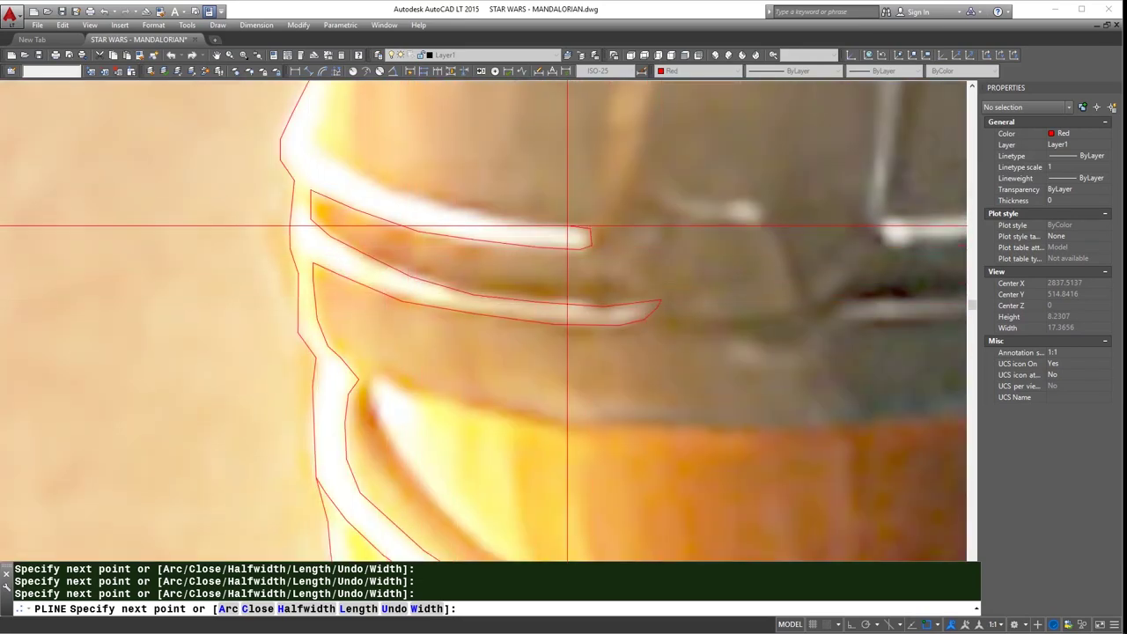
pyautogui.moveTo(307, 151)
pyautogui.mouseDown(button='middle')
pyautogui.moveTo(352, 244)
pyautogui.moveTo(404, 250)
pyautogui.mouseUp(button='middle')
pyautogui.scroll(2, 398, 211)
pyautogui.scroll(-4, 402, 238)
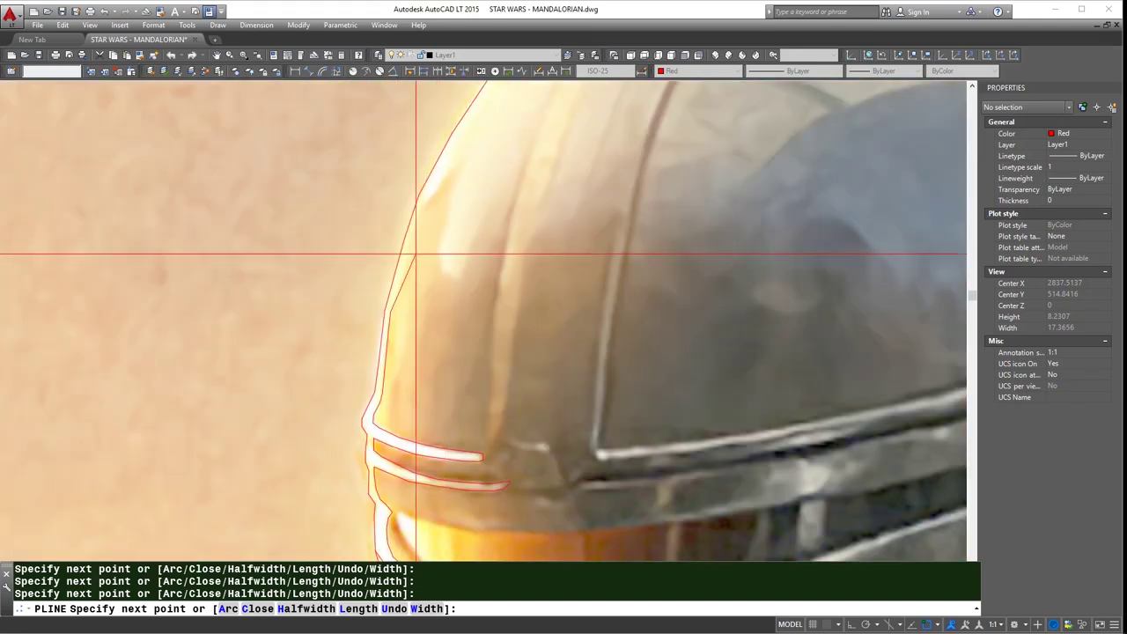
pyautogui.scroll(2, 405, 246)
pyautogui.scroll(-2, 407, 250)
pyautogui.scroll(2, 472, 202)
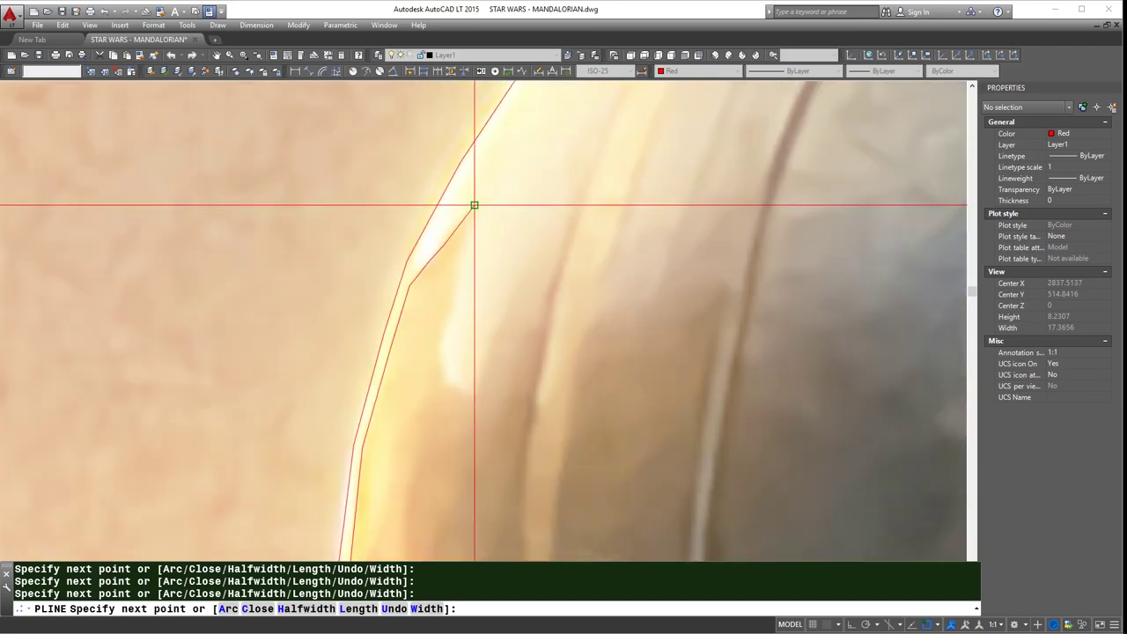
# - Trace the jagged highlight on the dome, its tip and notch, and end the polyline
pyautogui.click(473, 206)
pyautogui.click(441, 363)
pyautogui.click(471, 383)
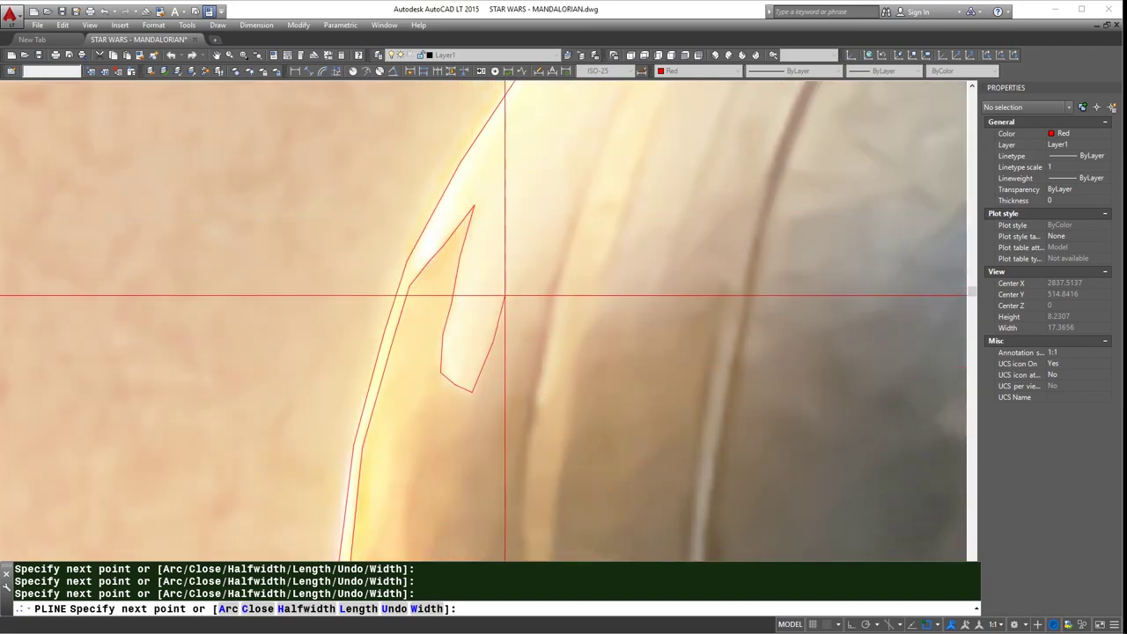
pyautogui.scroll(-1, 506, 304)
pyautogui.scroll(3, 530, 287)
pyautogui.click(535, 282)
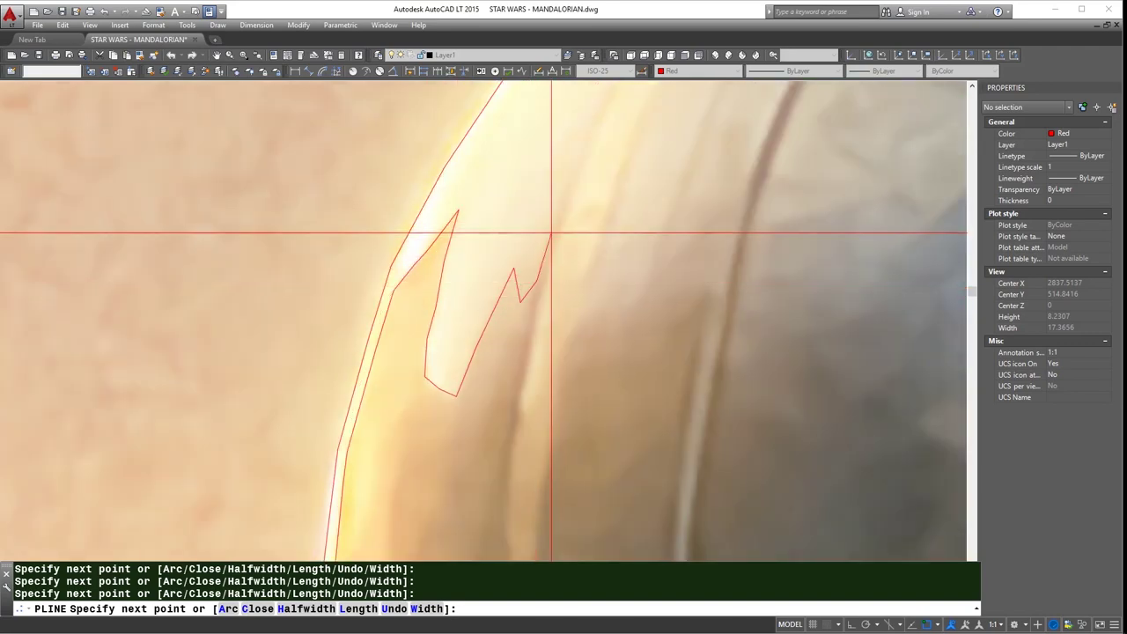
pyautogui.click(596, 127)
pyautogui.click(549, 236)
pyautogui.scroll(-2, 530, 350)
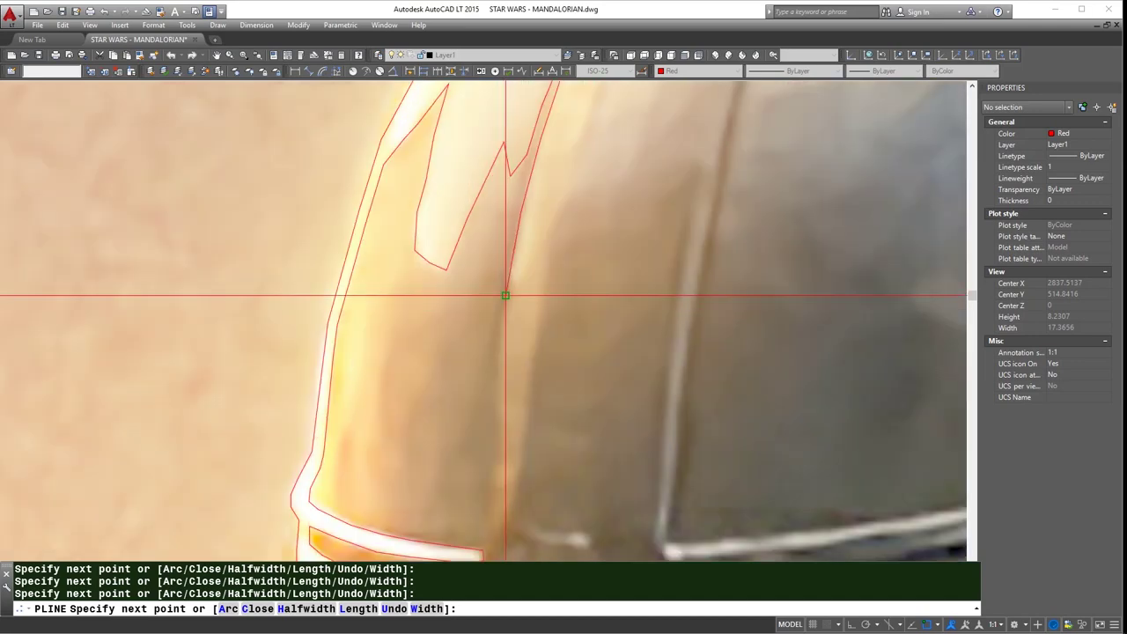
pyautogui.scroll(2, 511, 423)
pyautogui.scroll(1, 501, 427)
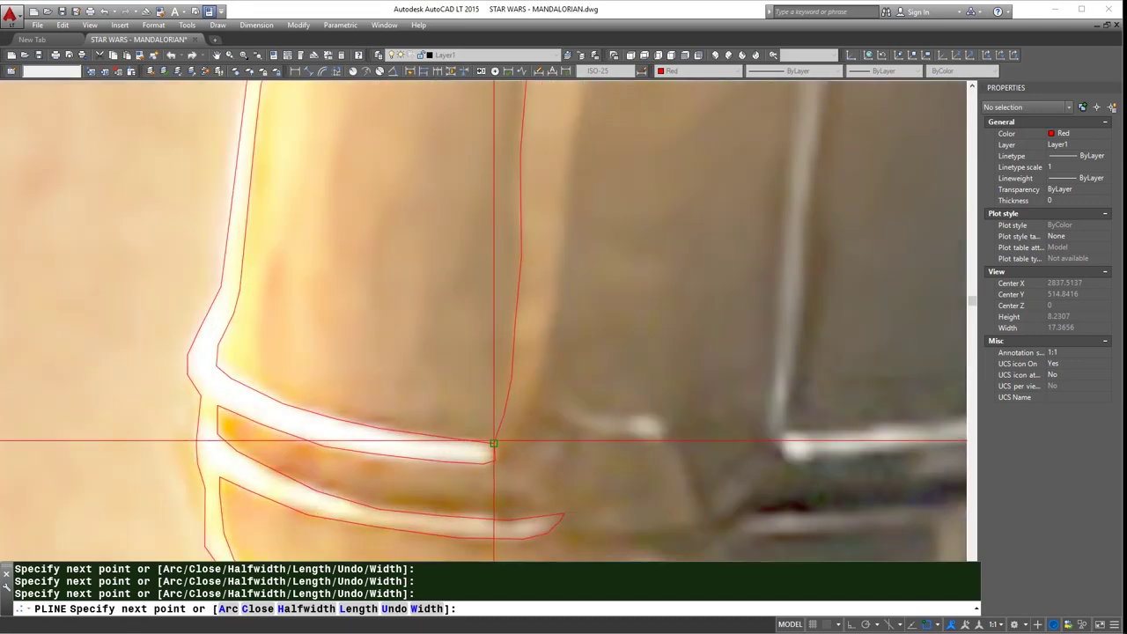
pyautogui.click(495, 442)
pyautogui.press('Escape')
# - Outline the white band with a new polyline
pyautogui.press('Return')
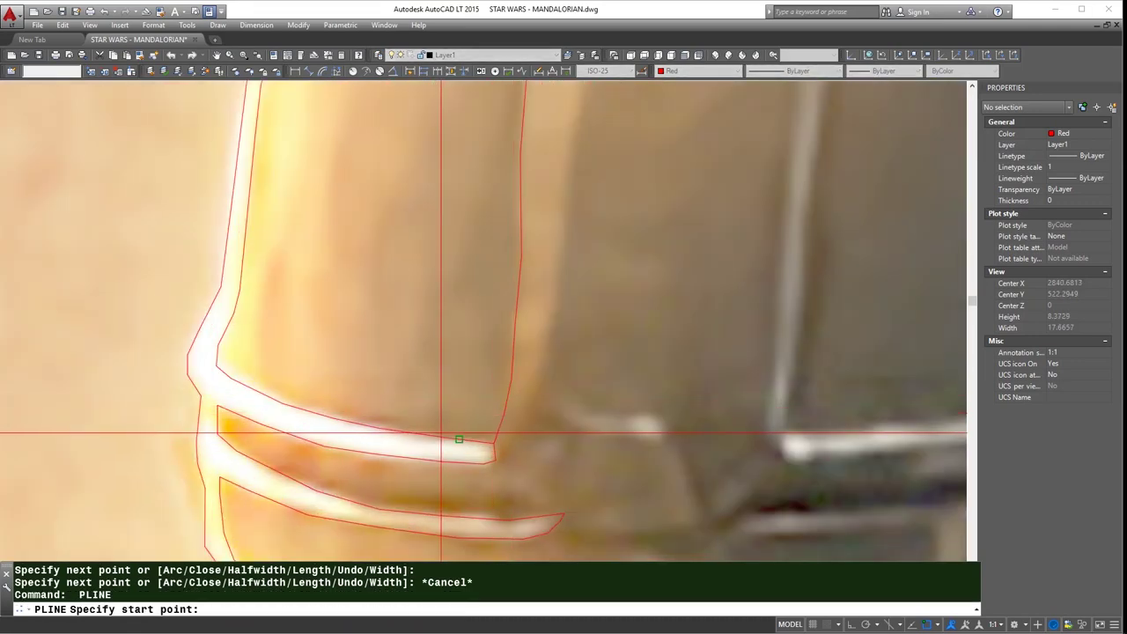
pyautogui.click(442, 432)
pyautogui.scroll(2, 334, 410)
pyautogui.click(594, 470)
pyautogui.click(593, 470)
pyautogui.scroll(-1, 330, 394)
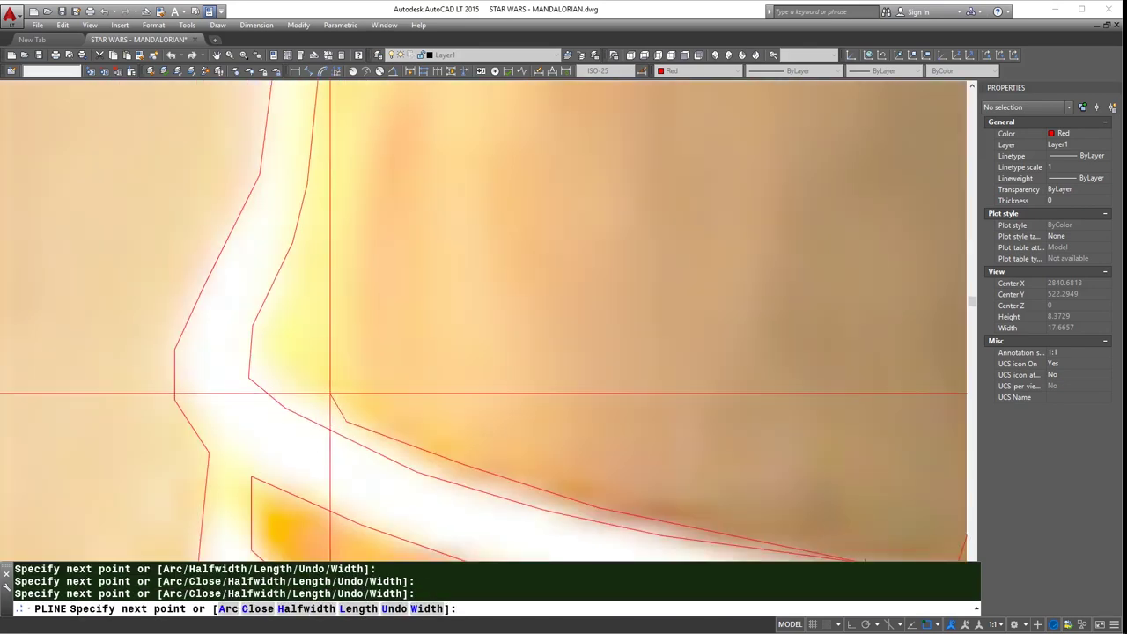
pyautogui.scroll(-3, 330, 394)
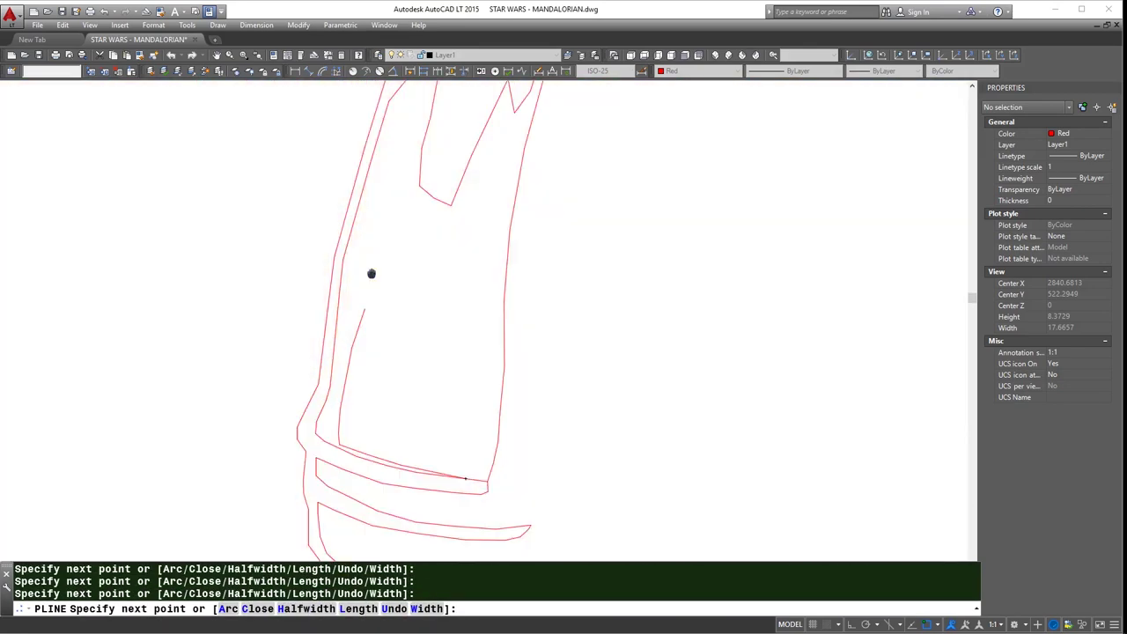
pyautogui.press('Escape')
pyautogui.scroll(-5, 441, 229)
# - Draw a short polyline along the stripe edge beside the visor
pyautogui.scroll(-2, 489, 253)
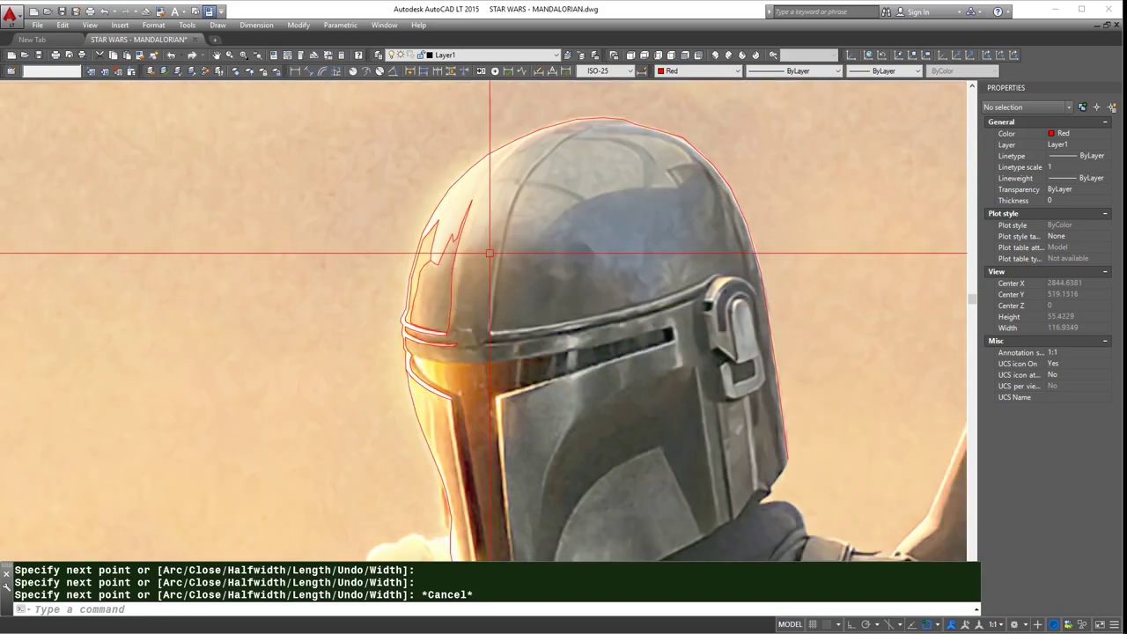
pyautogui.scroll(2, 507, 198)
pyautogui.scroll(2, 485, 246)
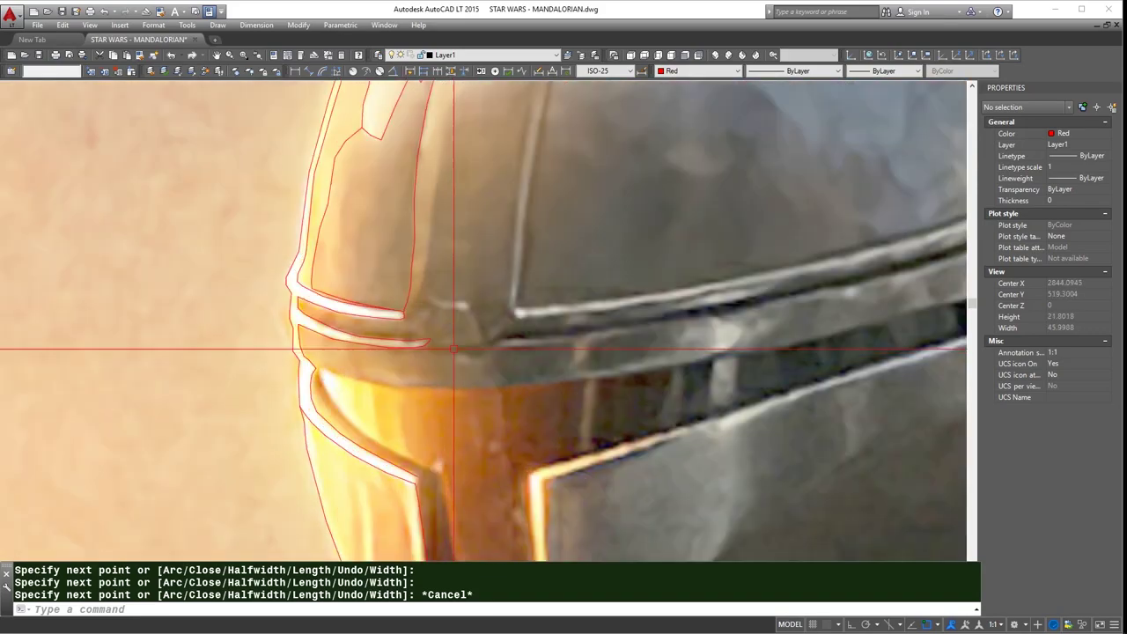
pyautogui.scroll(2, 422, 290)
pyautogui.press('Return')
pyautogui.click(414, 266)
pyautogui.click(473, 281)
pyautogui.click(484, 276)
pyautogui.click(479, 271)
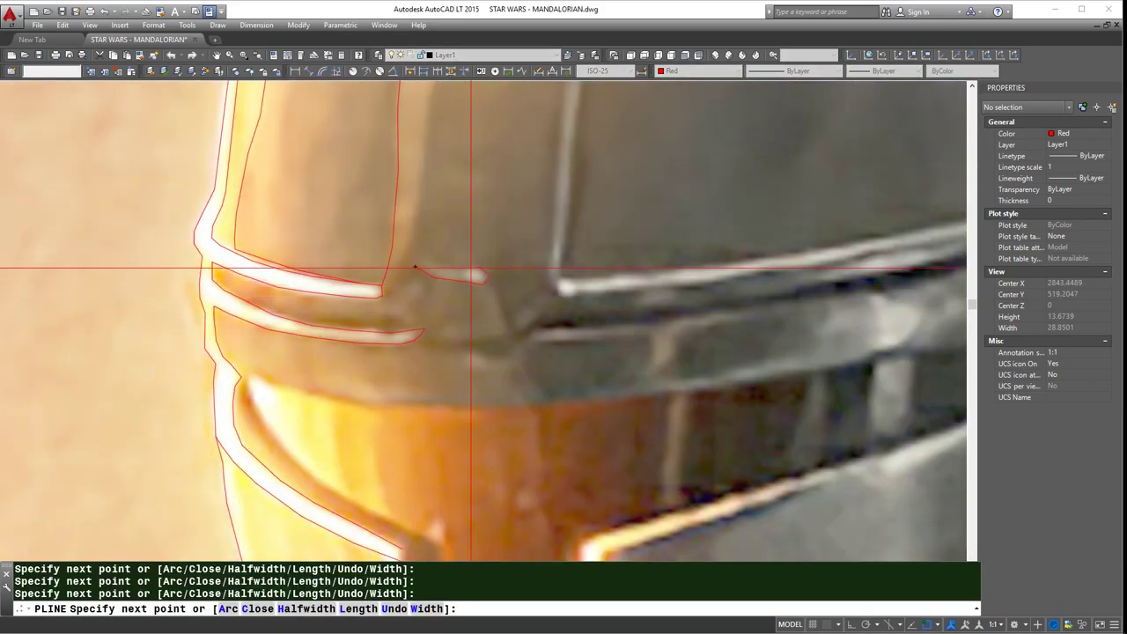
pyautogui.press('Escape')
# - Trace the visor's right edge upward with another polyline
pyautogui.scroll(-4, 465, 255)
pyautogui.scroll(3, 792, 257)
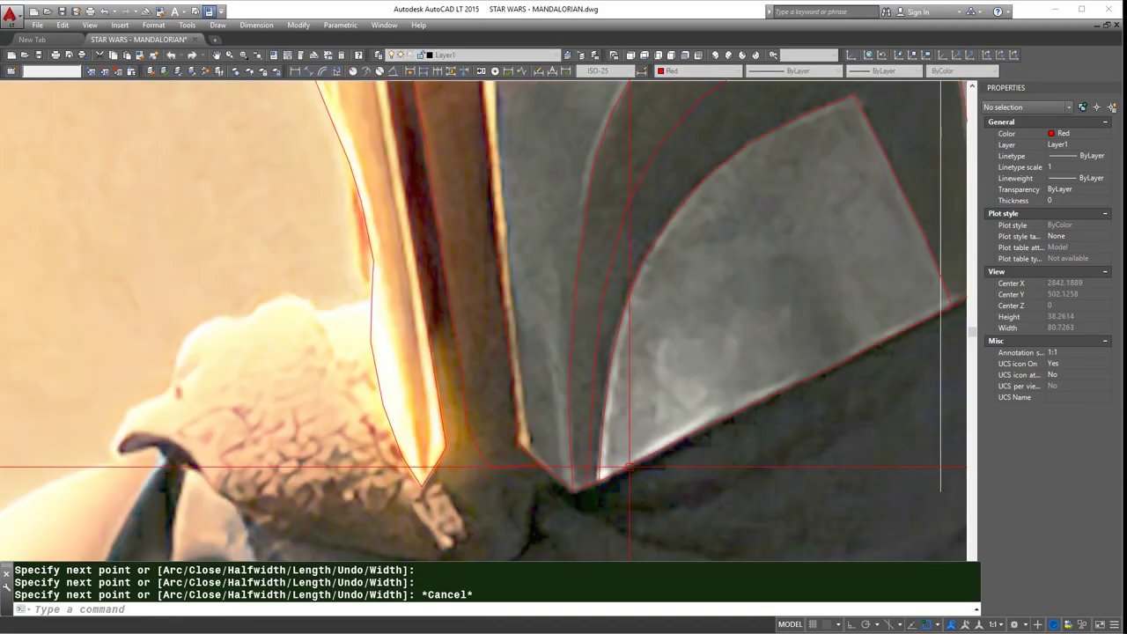
pyautogui.scroll(-1, 793, 257)
pyautogui.scroll(2, 747, 226)
pyautogui.press('Return')
pyautogui.click(752, 233)
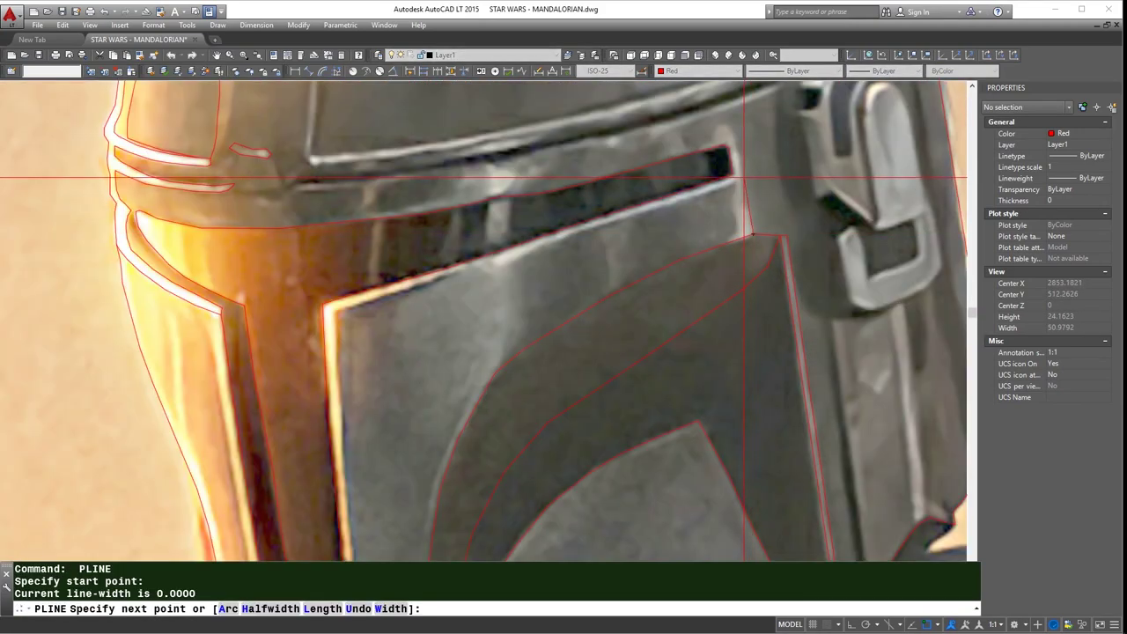
pyautogui.click(738, 141)
pyautogui.click(733, 128)
pyautogui.scroll(2, 711, 140)
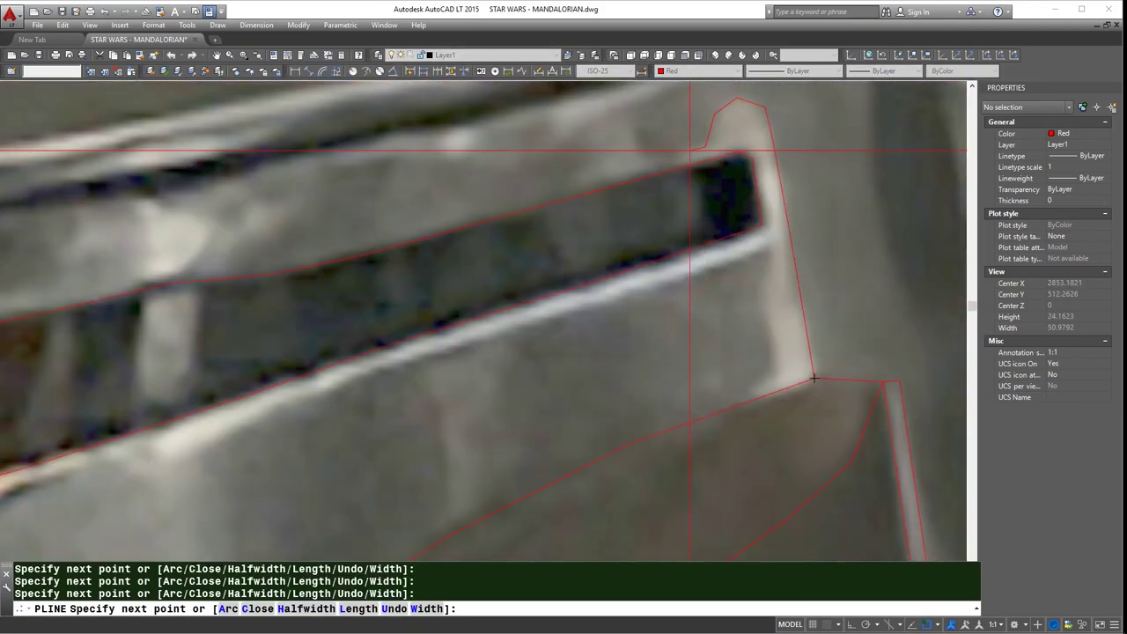
pyautogui.press('Return')
# - Run TR to trim the overlapping lines
pyautogui.write('tr')
pyautogui.press('Return')
pyautogui.press('Return')
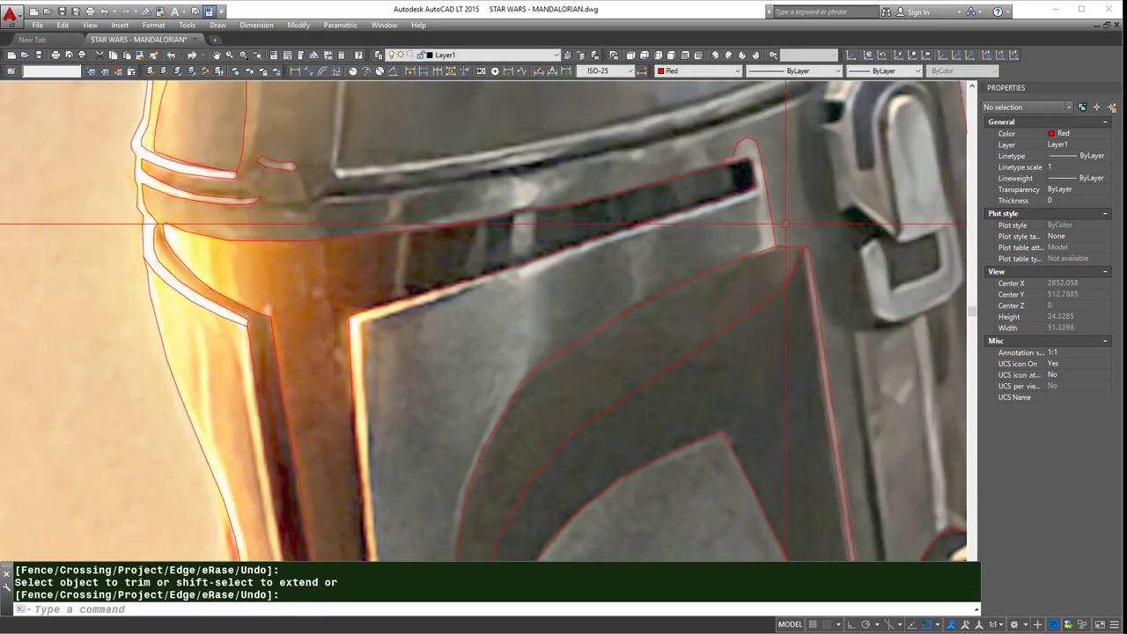
pyautogui.scroll(2, 785, 224)
pyautogui.press('l')
pyautogui.press('Return')
# - With Osnap off, outline the visor corner where it meets the right cheek plate
pyautogui.press('F3')
pyautogui.click(748, 260)
pyautogui.click(763, 239)
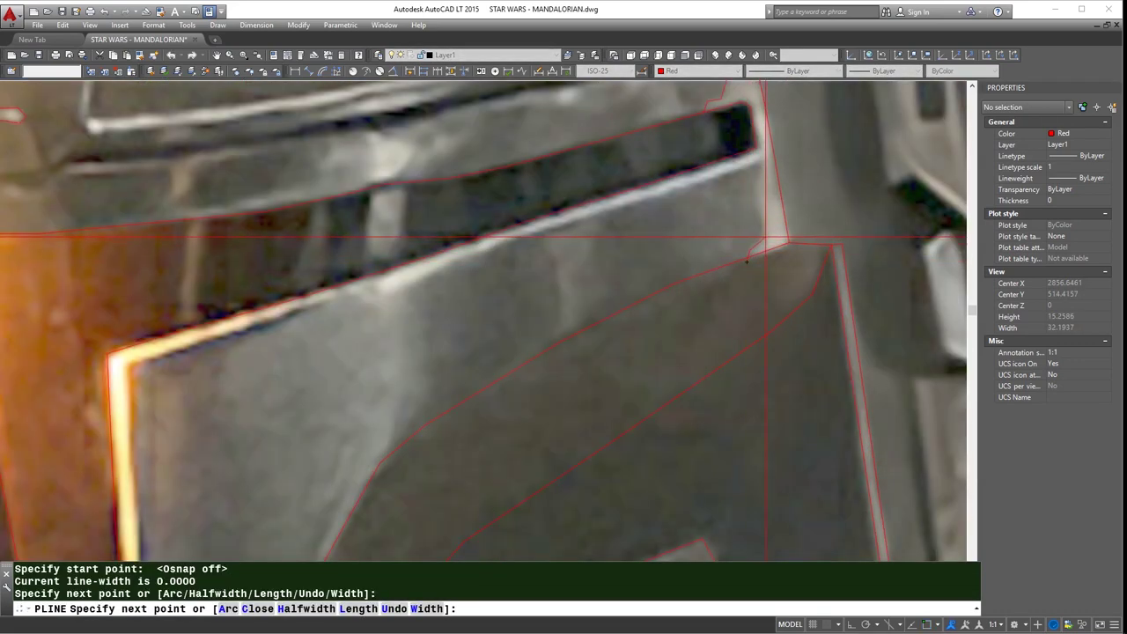
pyautogui.click(759, 167)
pyautogui.moveTo(506, 238); pyautogui.dragTo(636, 184, button='middle')
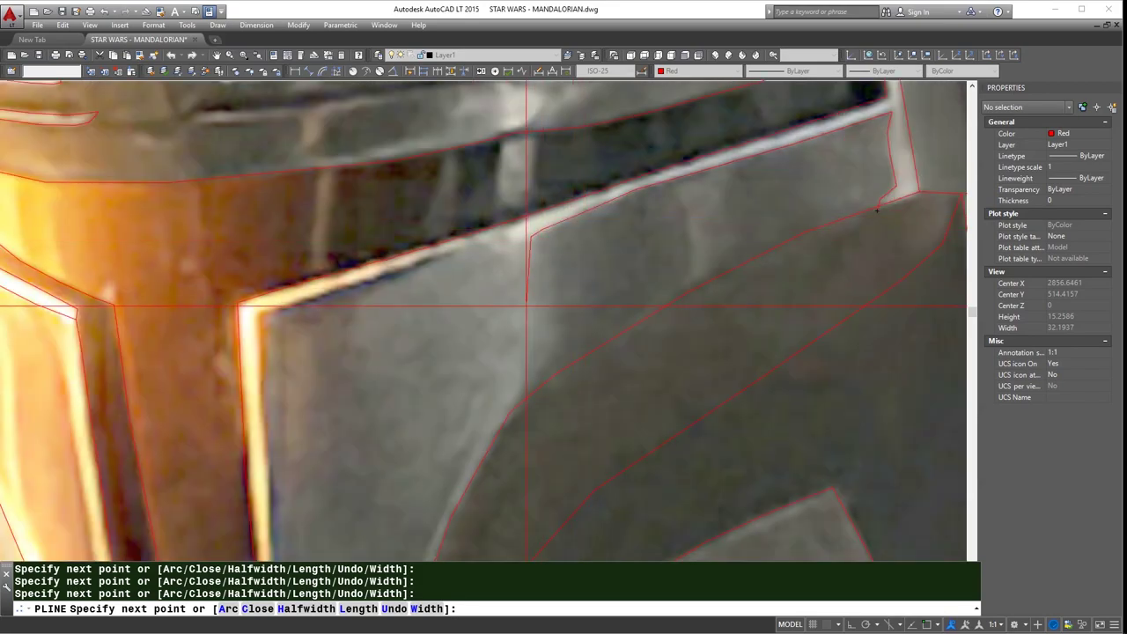
pyautogui.scroll(-2, 586, 236)
pyautogui.press('Escape')
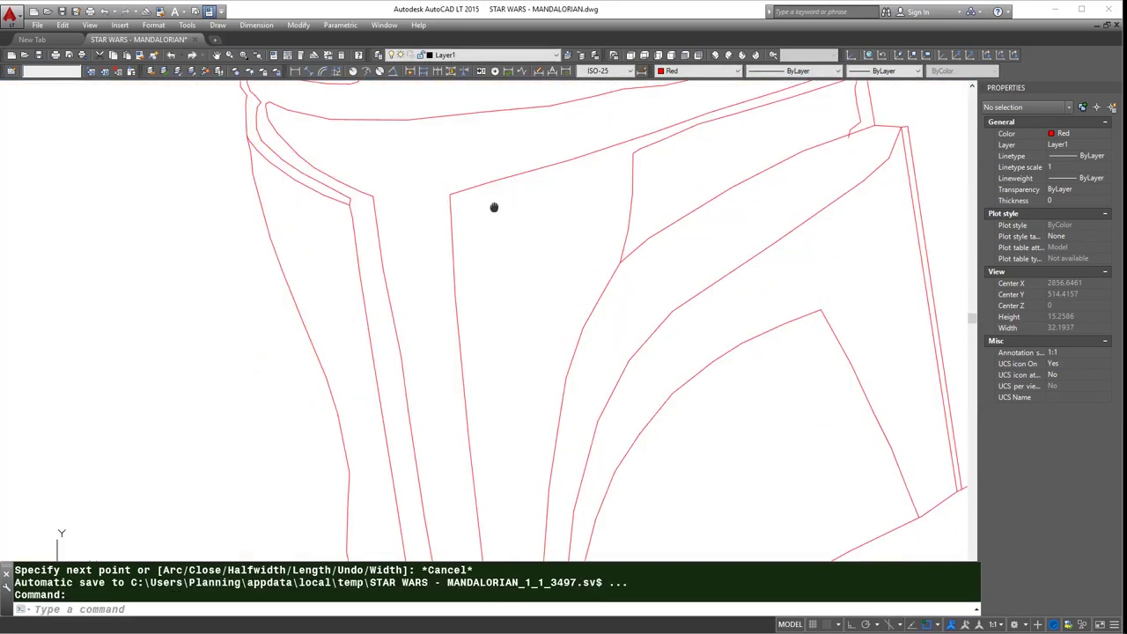
pyautogui.scroll(-2, 586, 247)
# - Trace a polyline from the helmet's lower edge up along the cheek plate edge
pyautogui.write('pl')
pyautogui.press('Return')
pyautogui.click(579, 341)
pyautogui.click(581, 275)
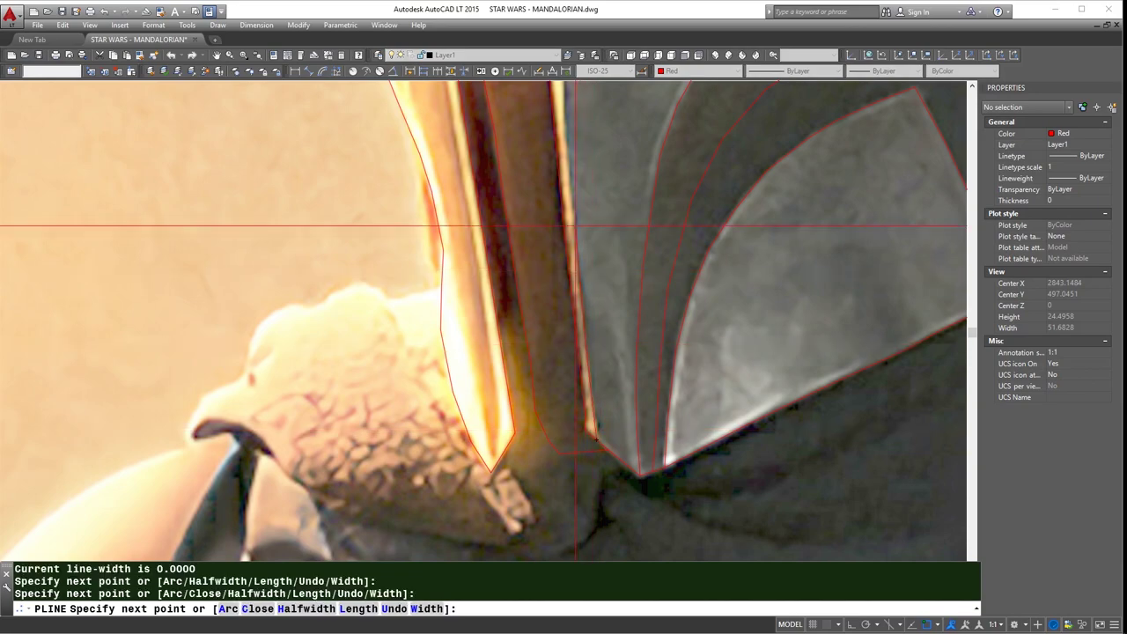
pyautogui.click(577, 275)
pyautogui.scroll(2, 572, 275)
pyautogui.scroll(3, 564, 147)
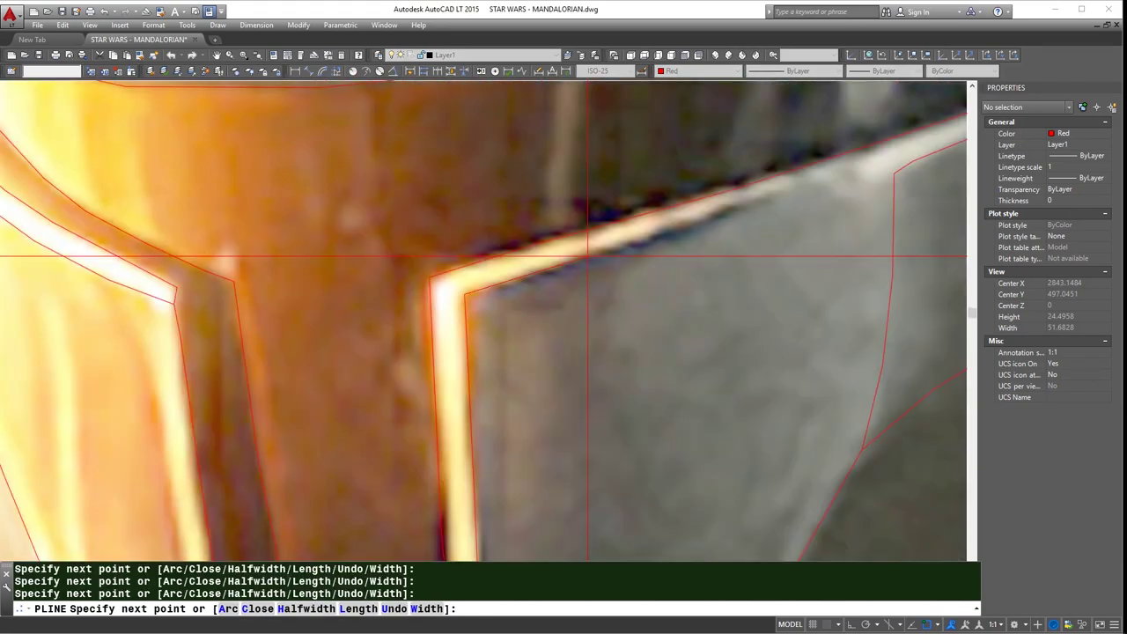
pyautogui.scroll(-4, 786, 190)
pyautogui.scroll(2, 696, 226)
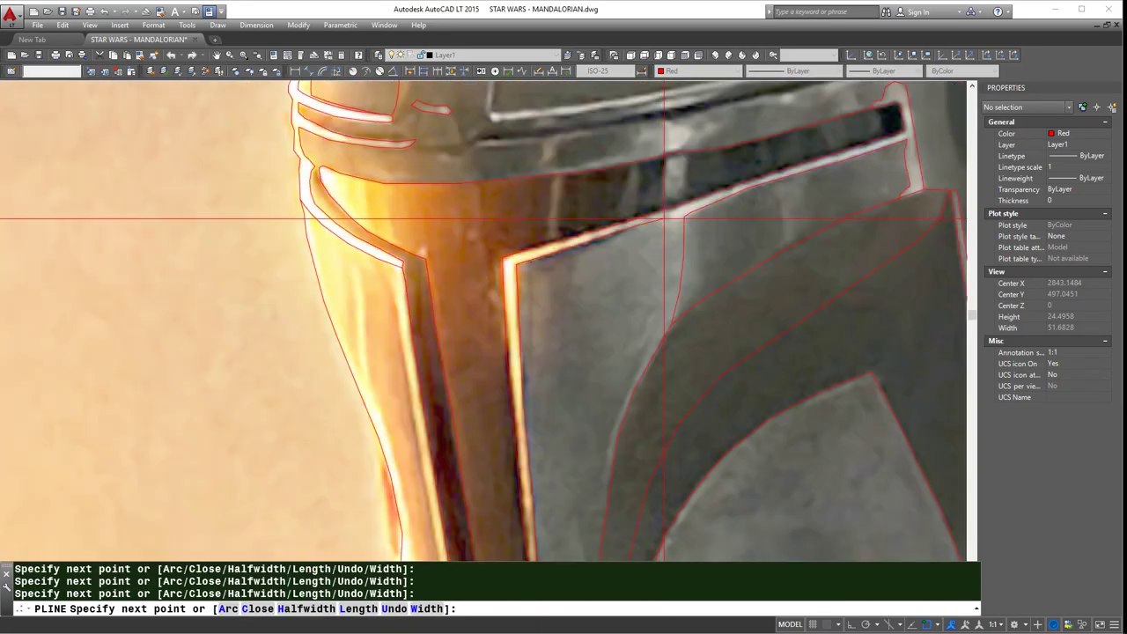
pyautogui.scroll(1, 694, 215)
pyautogui.scroll(-1, 657, 222)
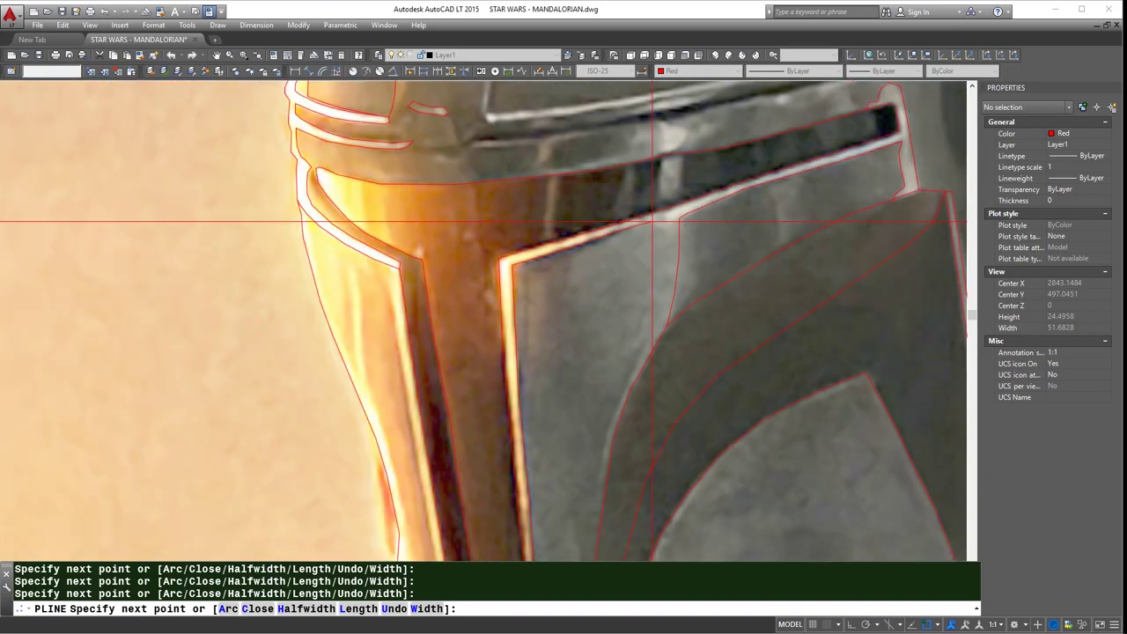
pyautogui.press('Escape')
pyautogui.scroll(2, 581, 242)
# - Outline the other cheek plate edge, starting at the visor's inner corner
pyautogui.press('space')
pyautogui.click(560, 257)
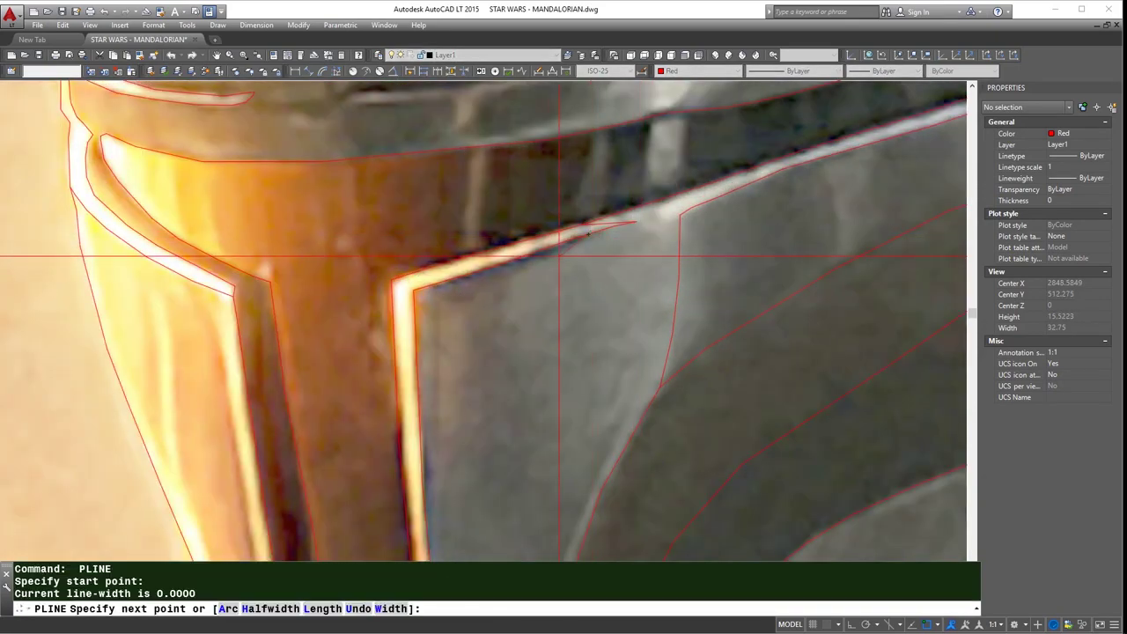
pyautogui.click(515, 270)
pyautogui.click(528, 255)
pyautogui.scroll(-1, 528, 256)
pyautogui.click(528, 308)
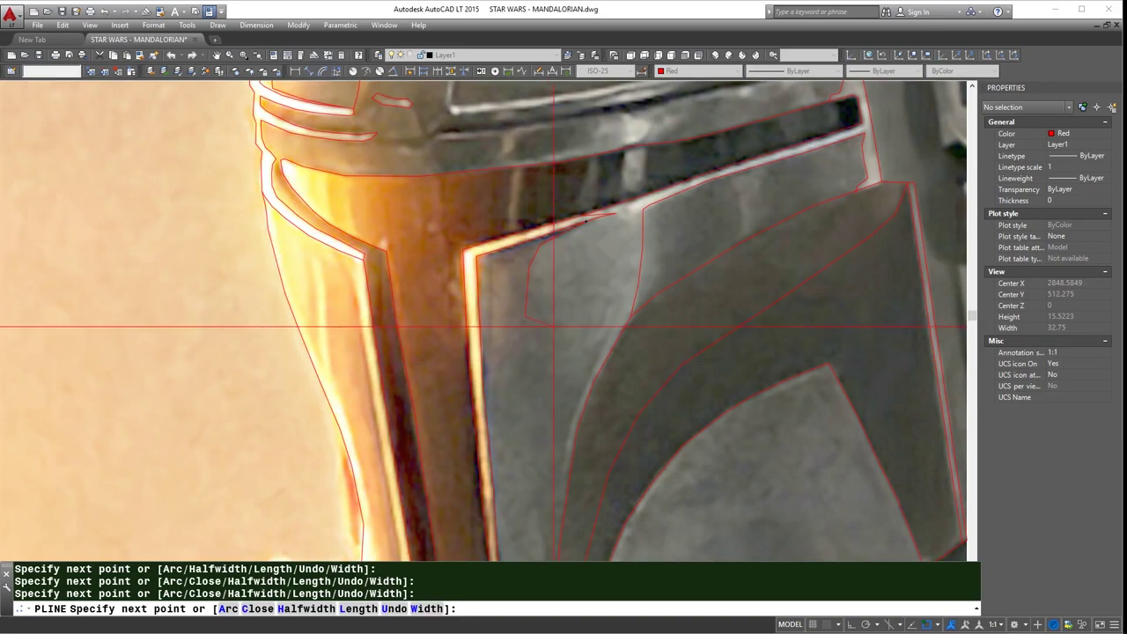
pyautogui.scroll(2, 581, 384)
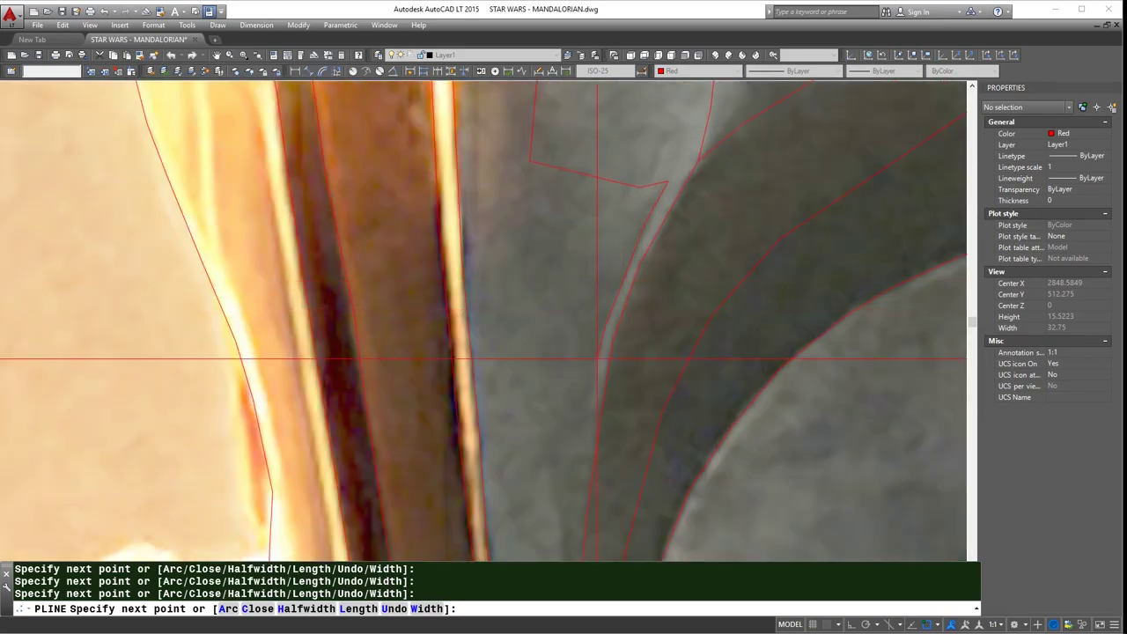
pyautogui.moveTo(592, 421); pyautogui.dragTo(605, 332, button='middle')
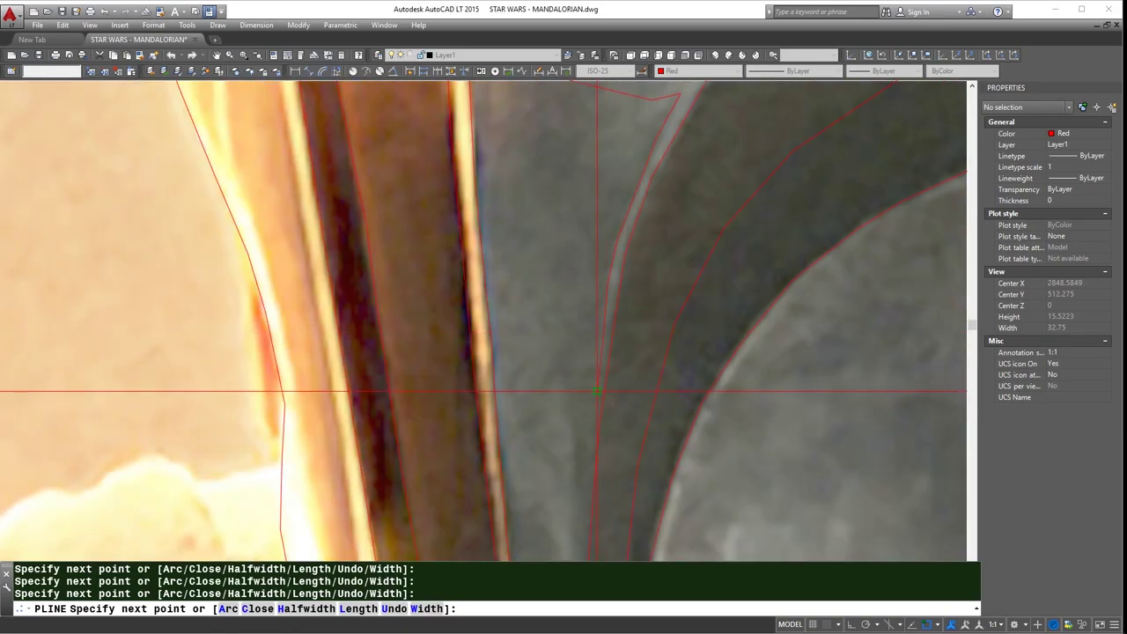
pyautogui.press('Escape')
# - Trace a three-point polyline outline around the chin point
pyautogui.scroll(-2, 565, 247)
pyautogui.press('Return')
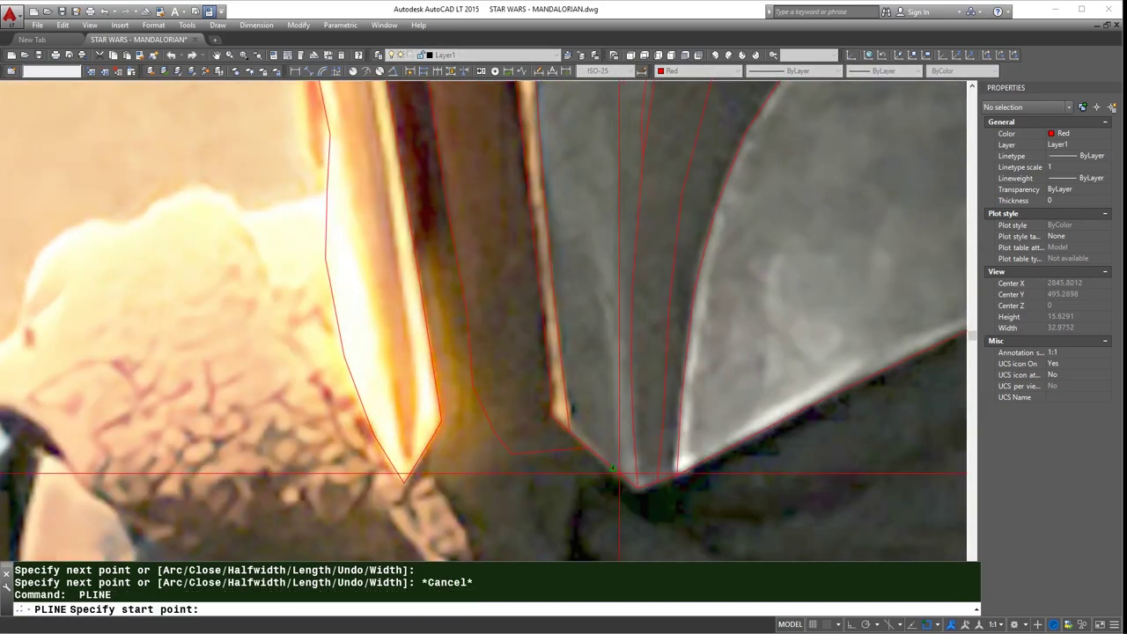
pyautogui.click(613, 464)
pyautogui.click(613, 374)
pyautogui.click(606, 297)
pyautogui.press('Escape')
pyautogui.scroll(-2, 607, 352)
pyautogui.press('Return')
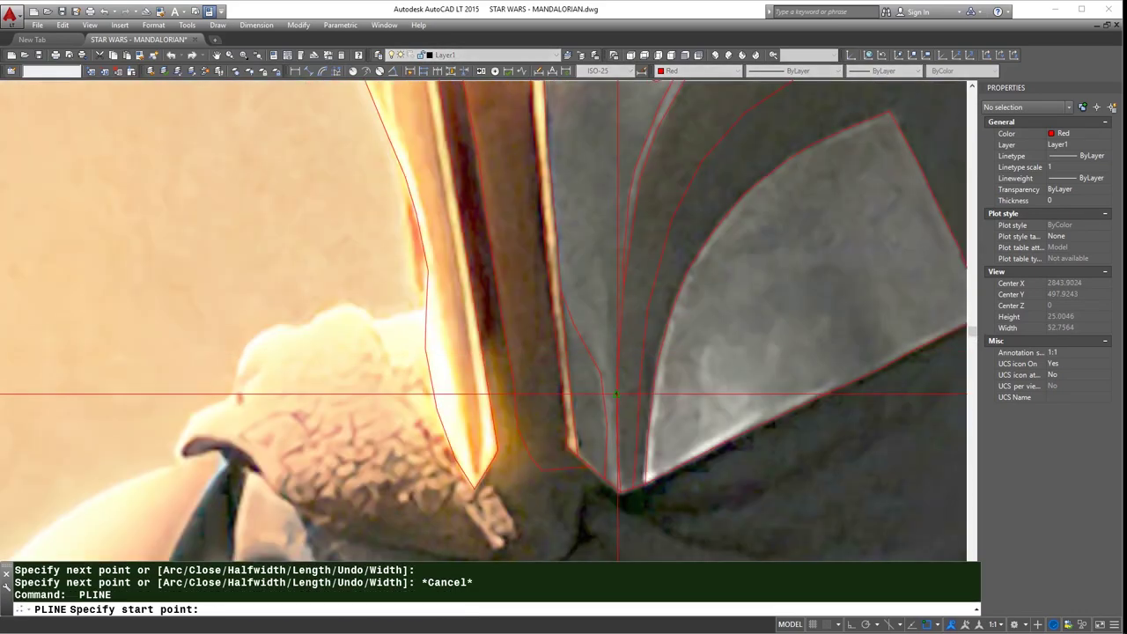
pyautogui.click(616, 395)
pyautogui.scroll(-2, 608, 287)
pyautogui.scroll(-2, 616, 216)
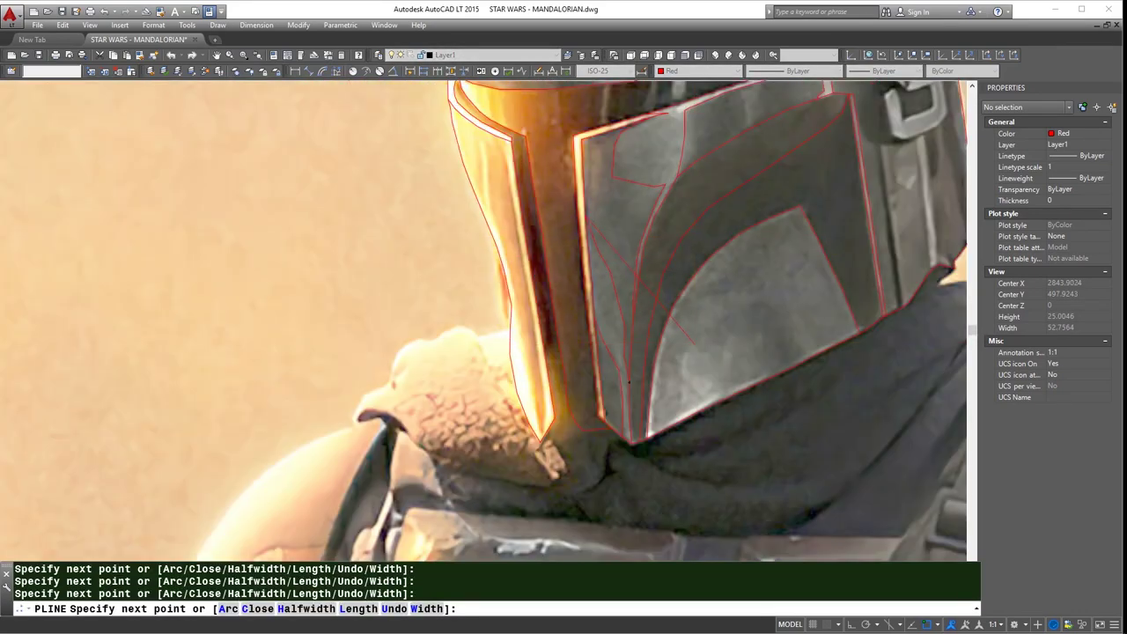
pyautogui.press('Escape')
pyautogui.scroll(3, 660, 255)
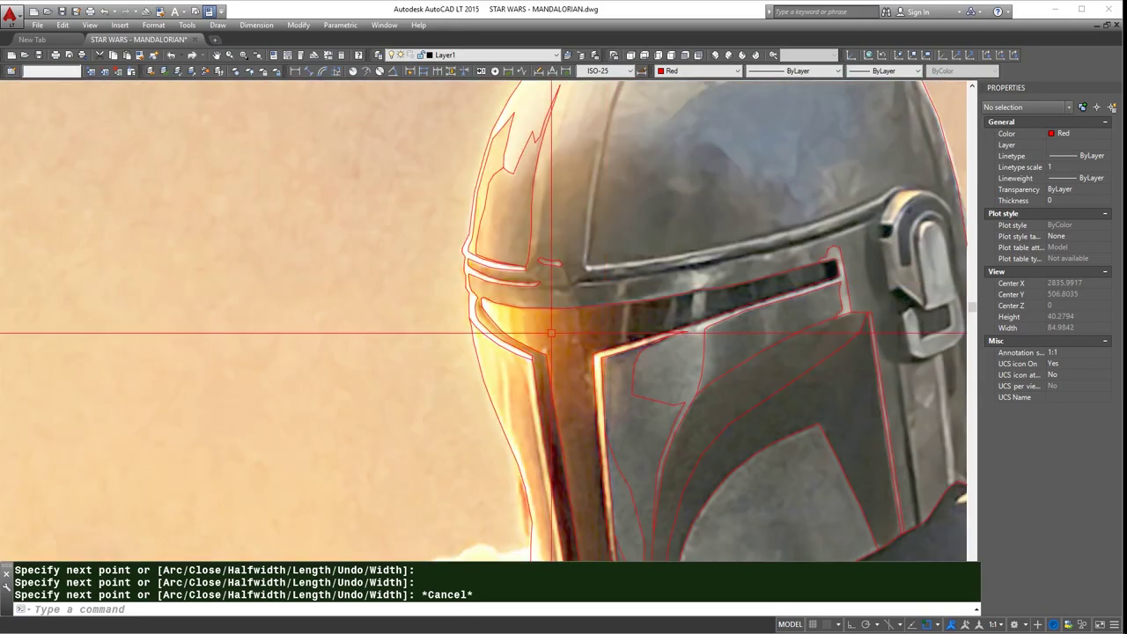
# - Outline the brow band above the visor with a polyline
pyautogui.moveTo(551, 332); pyautogui.dragTo(538, 360, button='middle')
pyautogui.scroll(2, 529, 366)
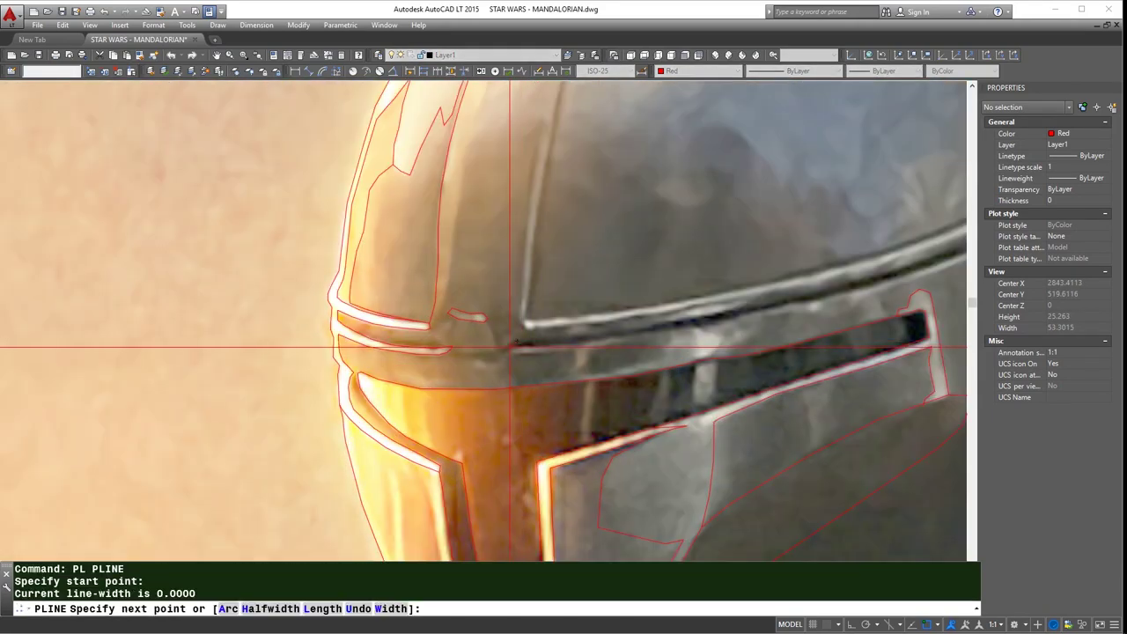
pyautogui.press('Return')
pyautogui.click(517, 341)
pyautogui.click(659, 332)
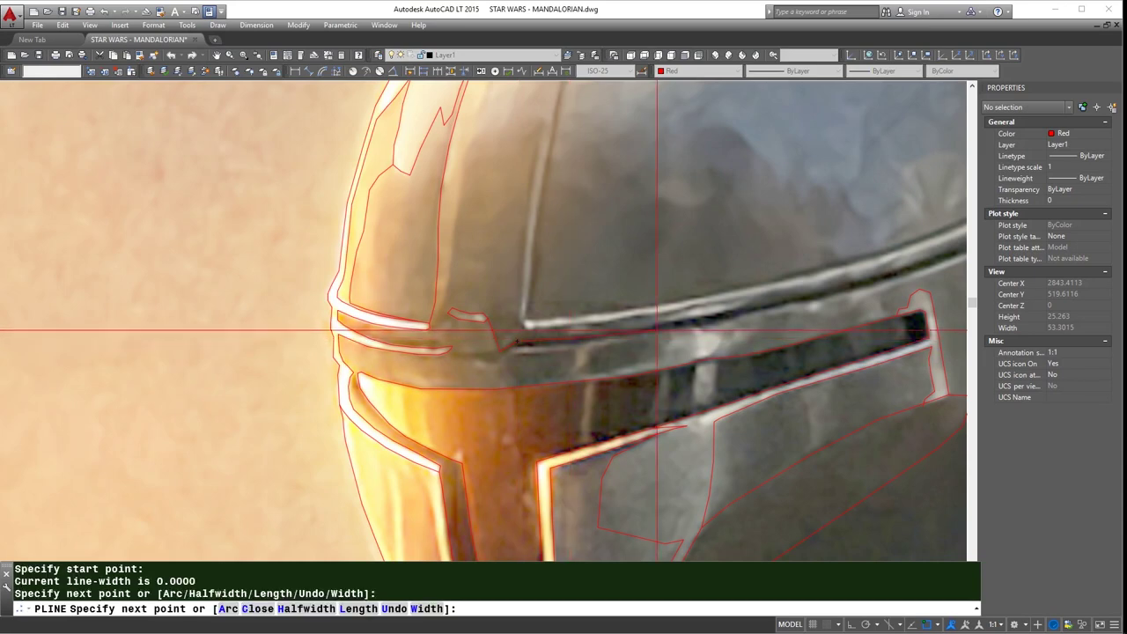
pyautogui.click(659, 313)
pyautogui.moveTo(659, 313); pyautogui.dragTo(395, 357, button='middle')
pyautogui.click(528, 343)
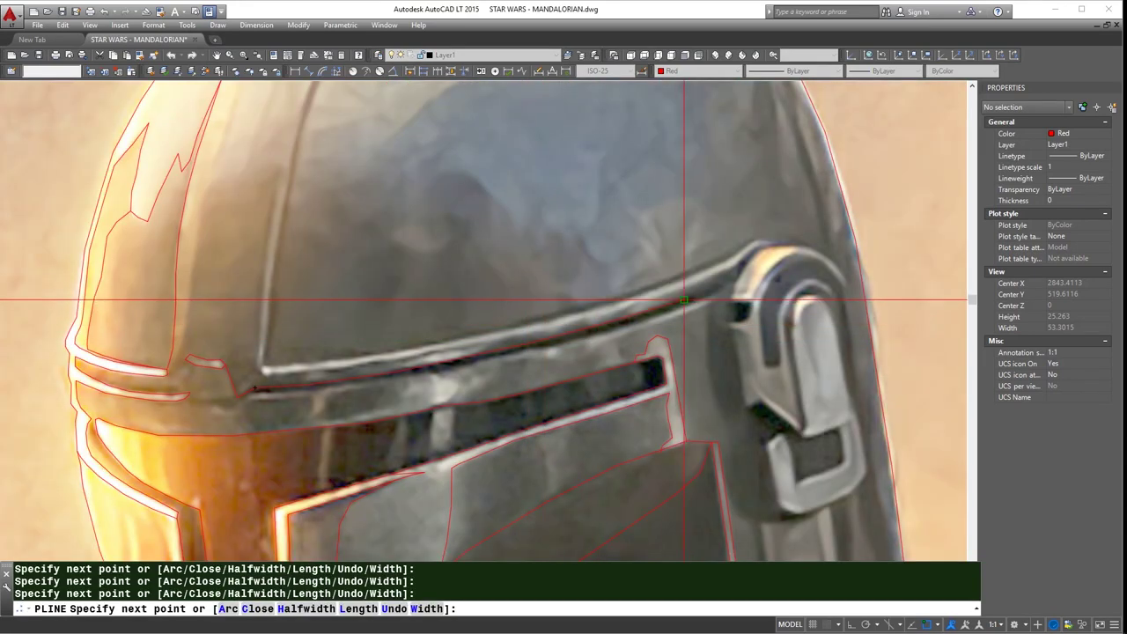
pyautogui.scroll(2, 684, 300)
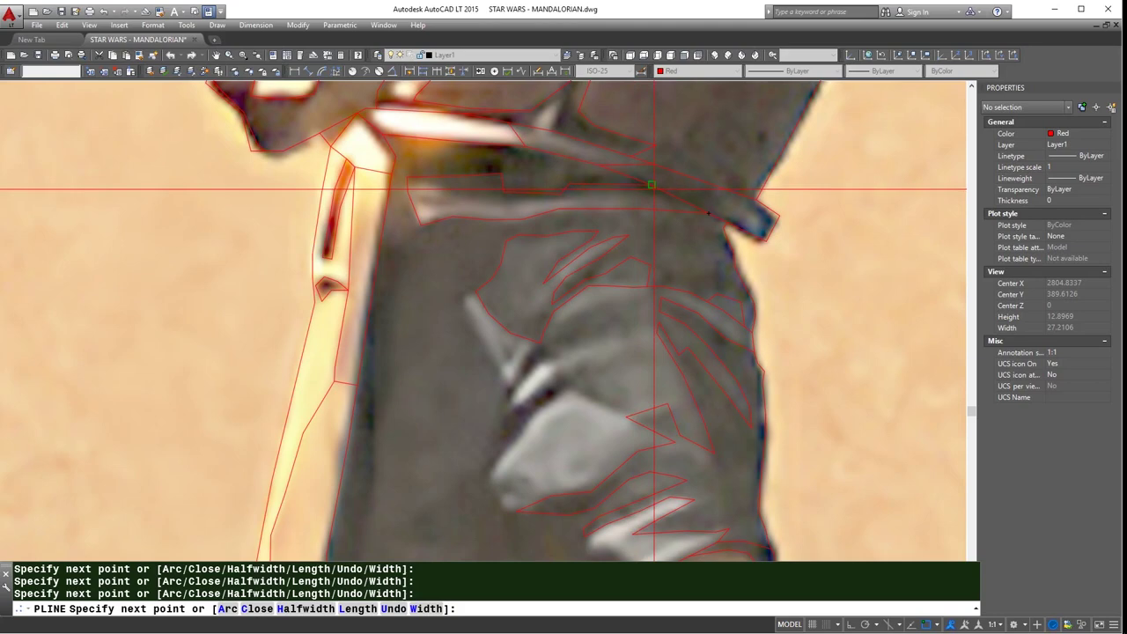
pyautogui.press('Escape')
pyautogui.press('Return')
# - Trace the collar shape across the neck armour with a polyline
pyautogui.click(439, 161)
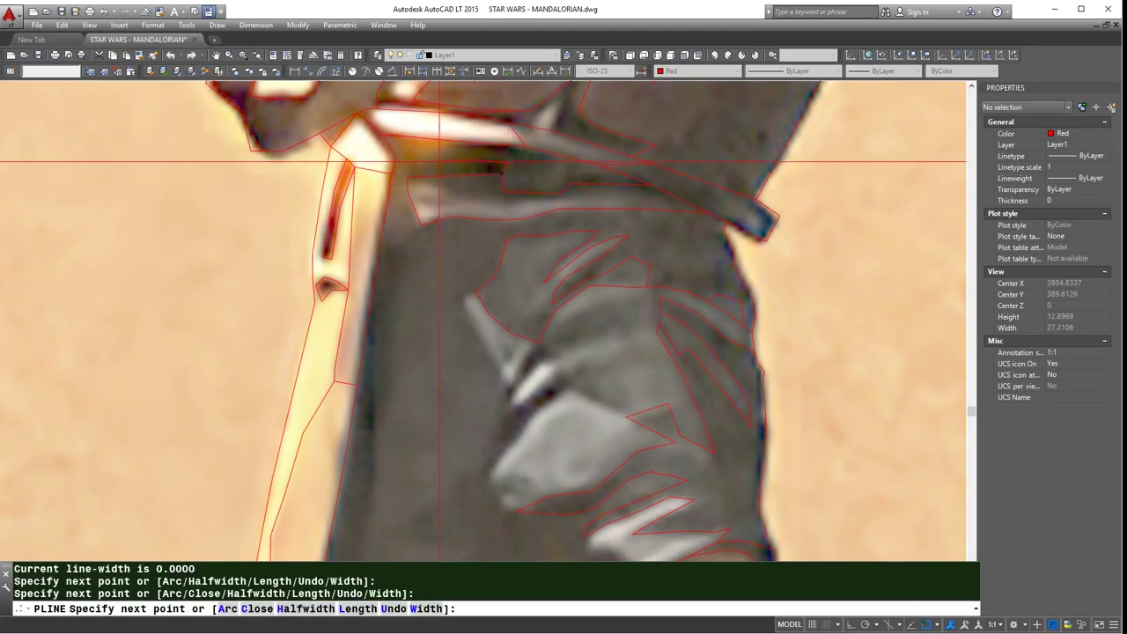
pyautogui.press('Escape')
pyautogui.moveTo(503, 214); pyautogui.dragTo(527, 174, button='middle')
pyautogui.press('Return')
pyautogui.click(429, 143)
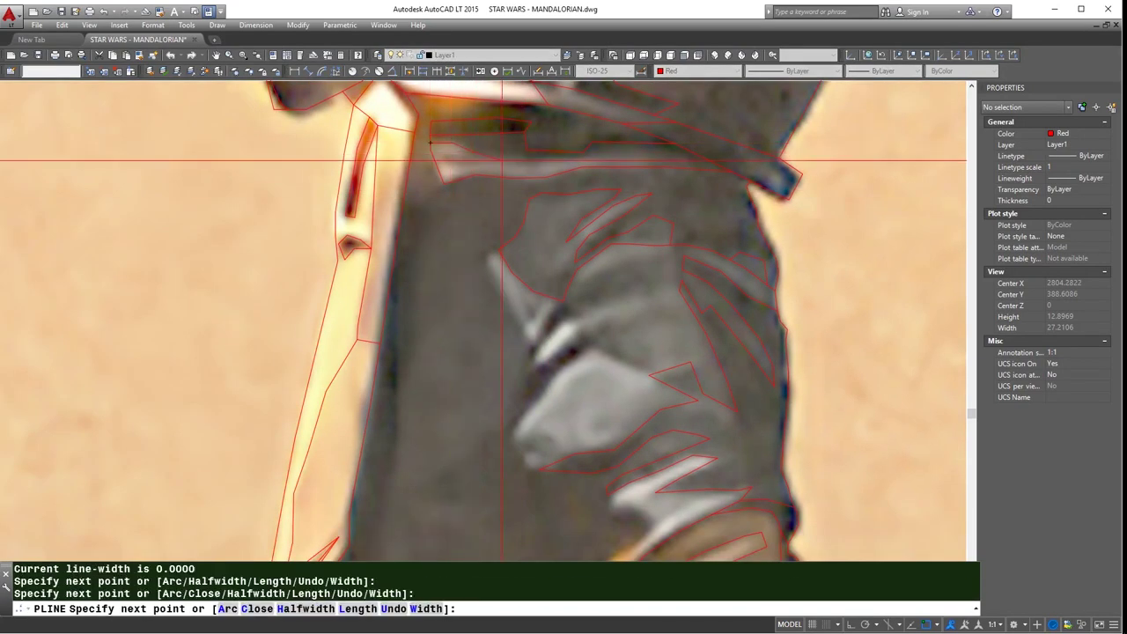
pyautogui.click(504, 162)
pyautogui.click(569, 166)
pyautogui.scroll(3, 617, 163)
pyautogui.press('Escape')
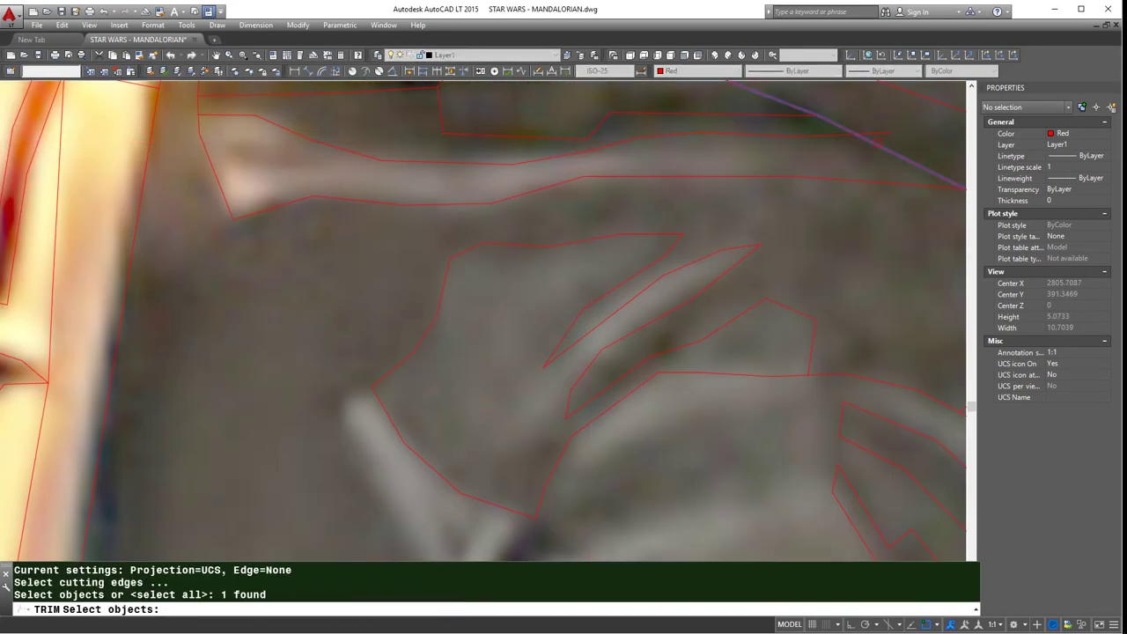
pyautogui.scroll(-3, 198, 115)
pyautogui.moveTo(264, 220); pyautogui.dragTo(551, 170, button='middle')
pyautogui.press('Escape')
# - Outline the glove edge fold and trim its overshooting line with TR
pyautogui.write('pl')
pyautogui.press('Return')
pyautogui.scroll(3, 551, 170)
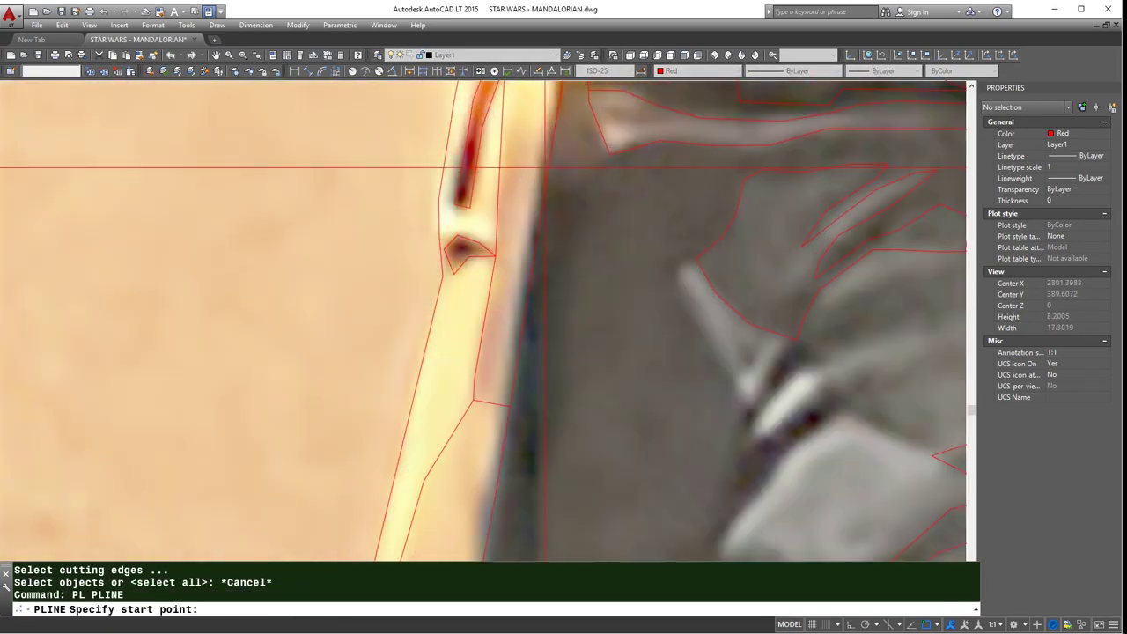
pyautogui.click(534, 169)
pyautogui.click(541, 185)
pyautogui.click(564, 272)
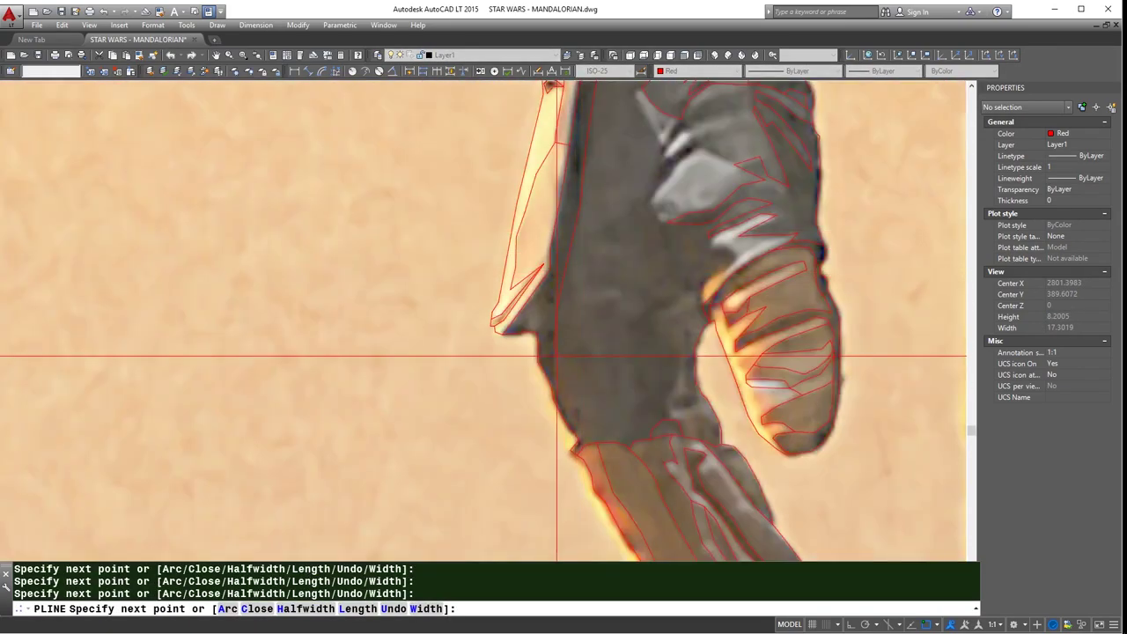
pyautogui.scroll(2, 557, 356)
pyautogui.press('Escape')
pyautogui.scroll(-3, 589, 356)
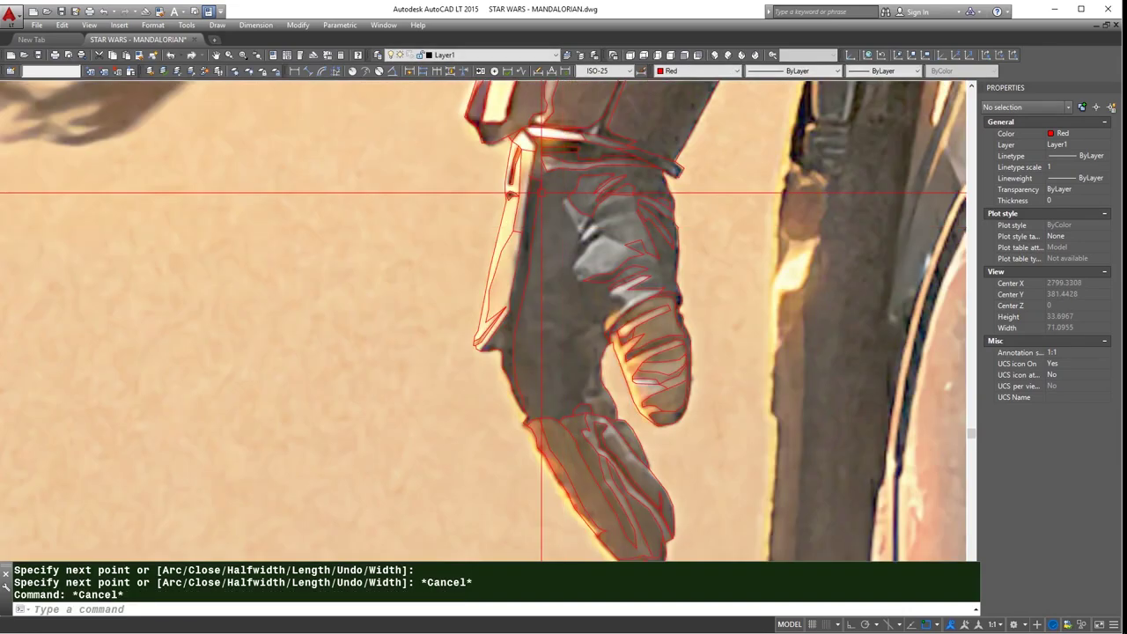
pyautogui.write('tr')
pyautogui.press('Return')
pyautogui.click(565, 192)
pyautogui.press('Return')
pyautogui.scroll(3, 564, 192)
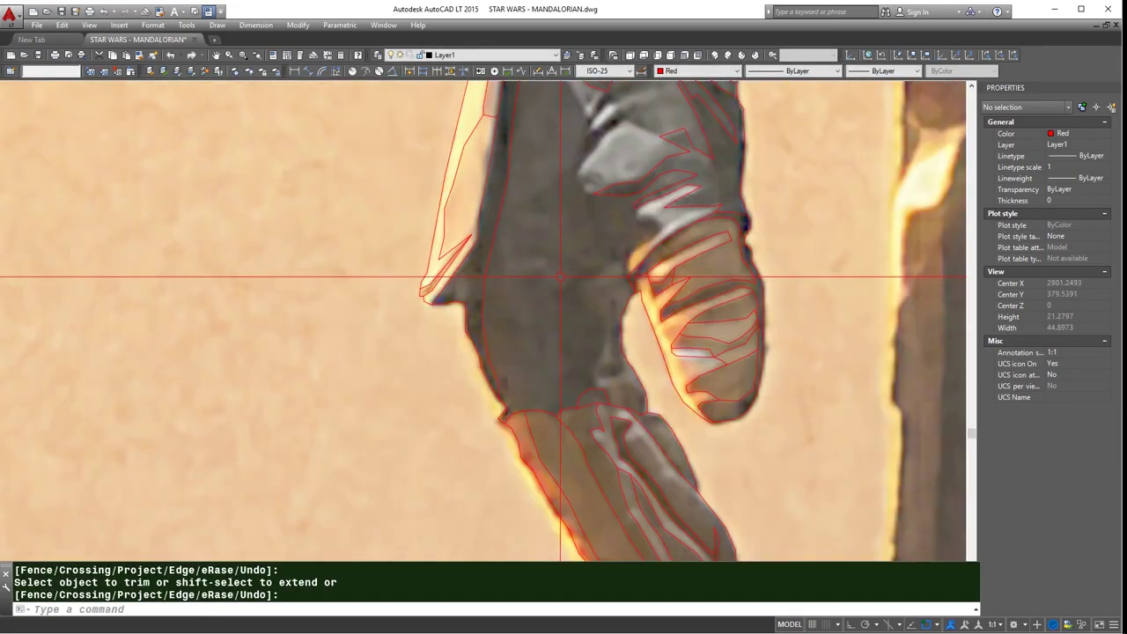
pyautogui.press('Escape')
# - Trace two more polyline outlines along the glove's folds and edge
pyautogui.write('pl')
pyautogui.press('Return')
pyautogui.click(579, 316)
pyautogui.click(603, 264)
pyautogui.click(616, 211)
pyautogui.click(560, 185)
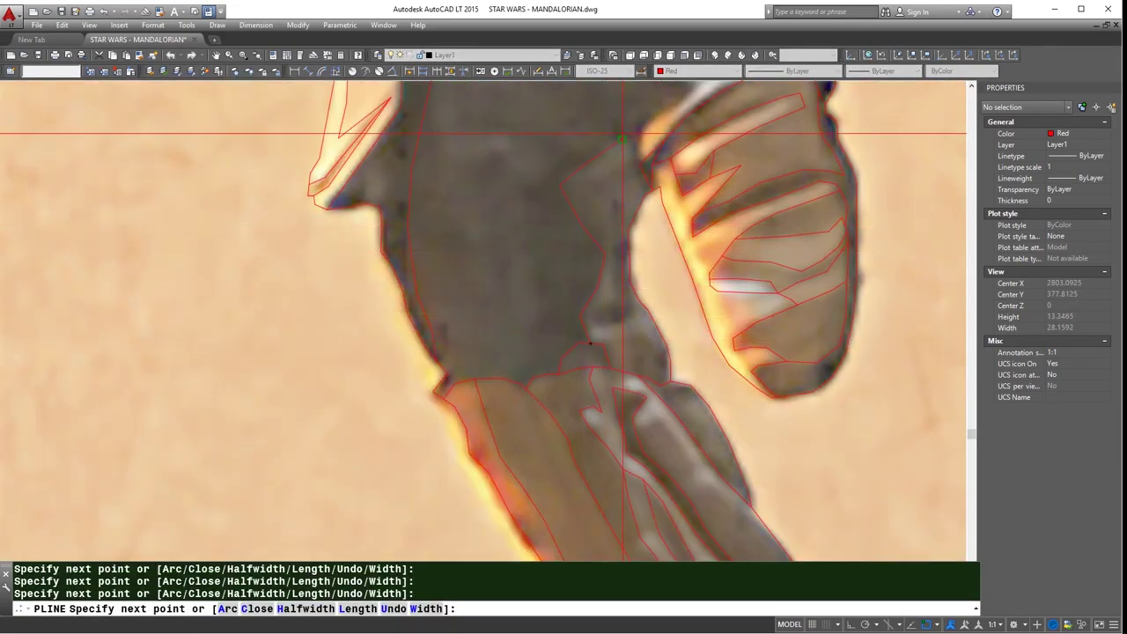
pyautogui.press('Escape')
pyautogui.moveTo(640, 164); pyautogui.dragTo(620, 279, button='middle')
pyautogui.press('Return')
pyautogui.click(614, 272)
pyautogui.click(651, 251)
pyautogui.click(671, 220)
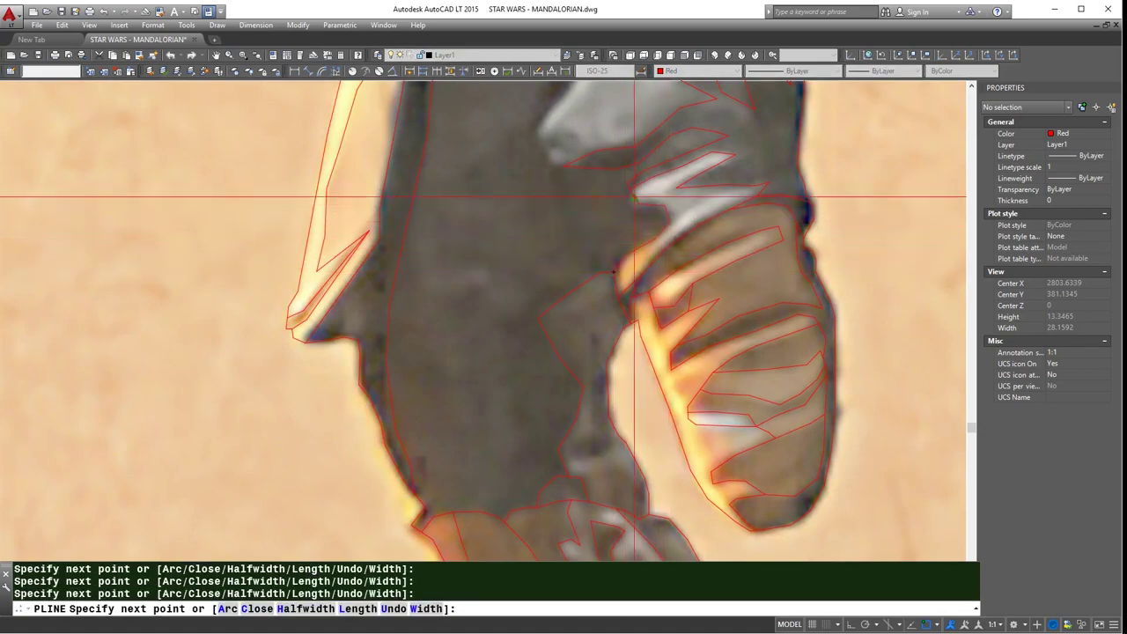
pyautogui.press('Escape')
# - Outline the dark knuckle area and add a short line on the glove
pyautogui.scroll(2, 611, 377)
pyautogui.press('Return')
pyautogui.click(581, 401)
pyautogui.click(620, 352)
pyautogui.click(594, 320)
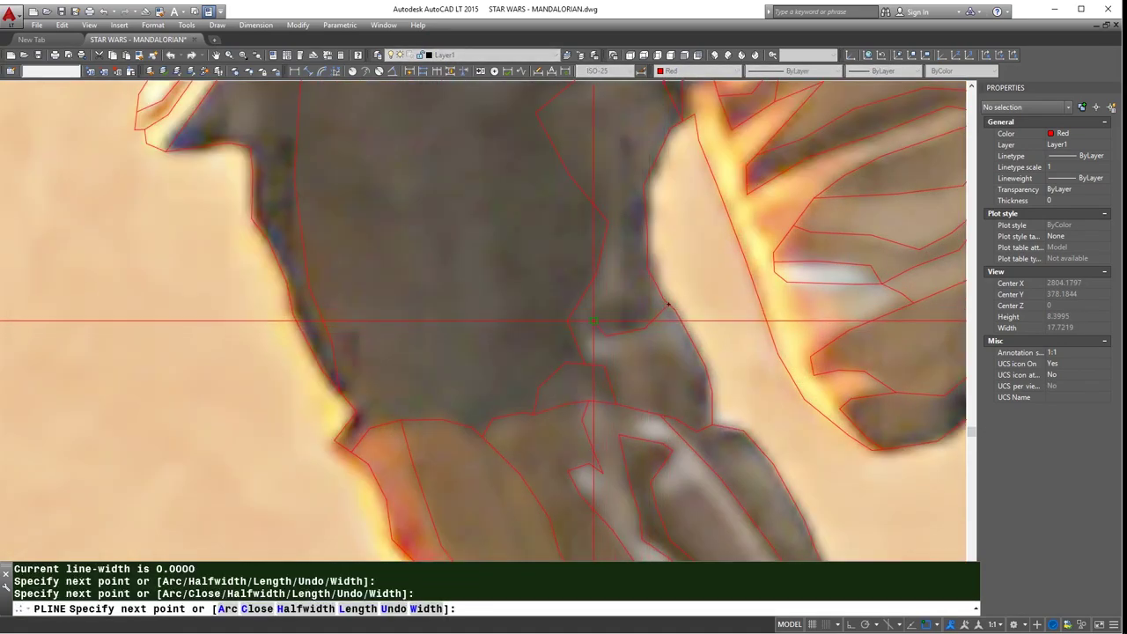
pyautogui.press('Escape')
pyautogui.scroll(-2, 640, 195)
pyautogui.moveTo(616, 220); pyautogui.dragTo(556, 135, button='middle')
pyautogui.press('Return')
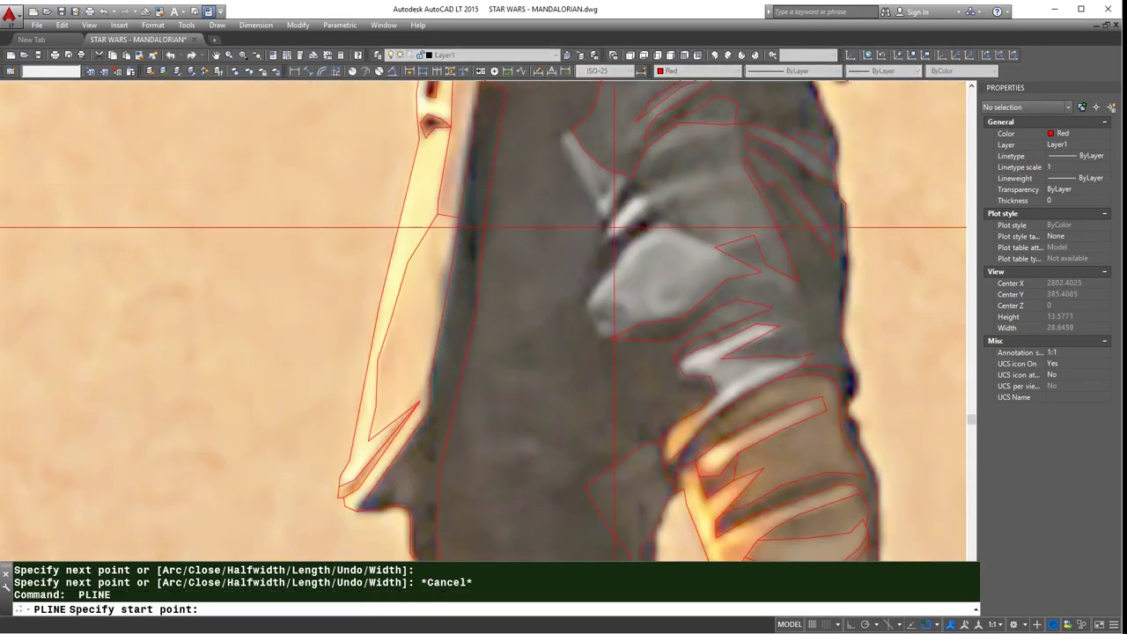
pyautogui.click(556, 134)
pyautogui.click(572, 211)
pyautogui.press('Escape')
# - Start outlining the white highlights on the glove
pyautogui.scroll(2, 619, 185)
pyautogui.press('Return')
pyautogui.click(616, 259)
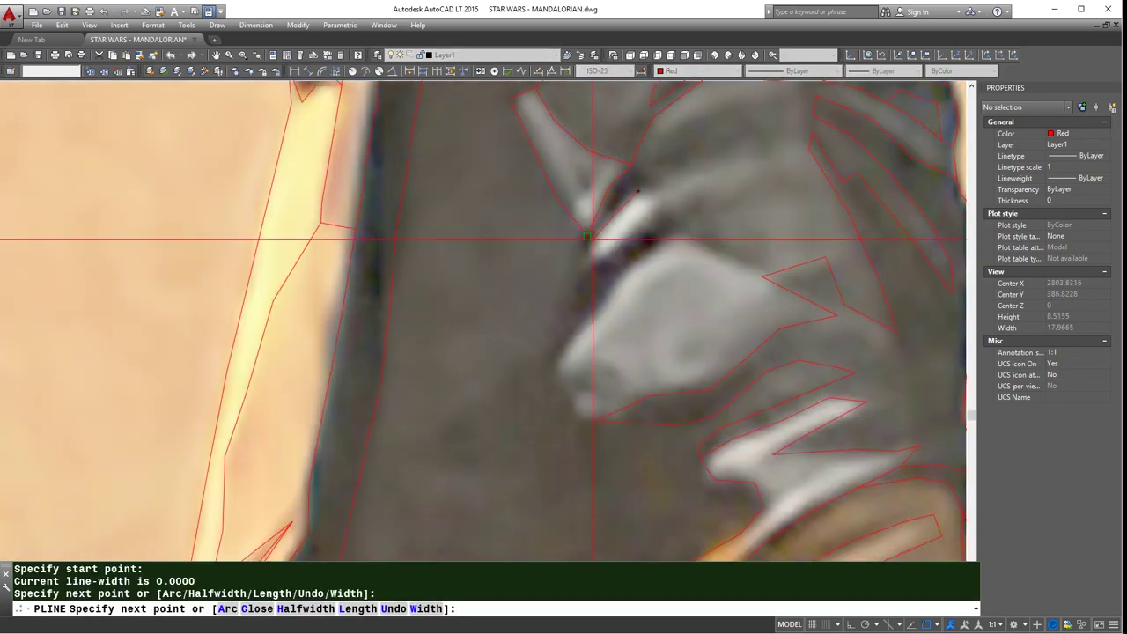
pyautogui.click(627, 252)
pyautogui.press('Escape')
pyautogui.press('Return')
pyautogui.click(817, 158)
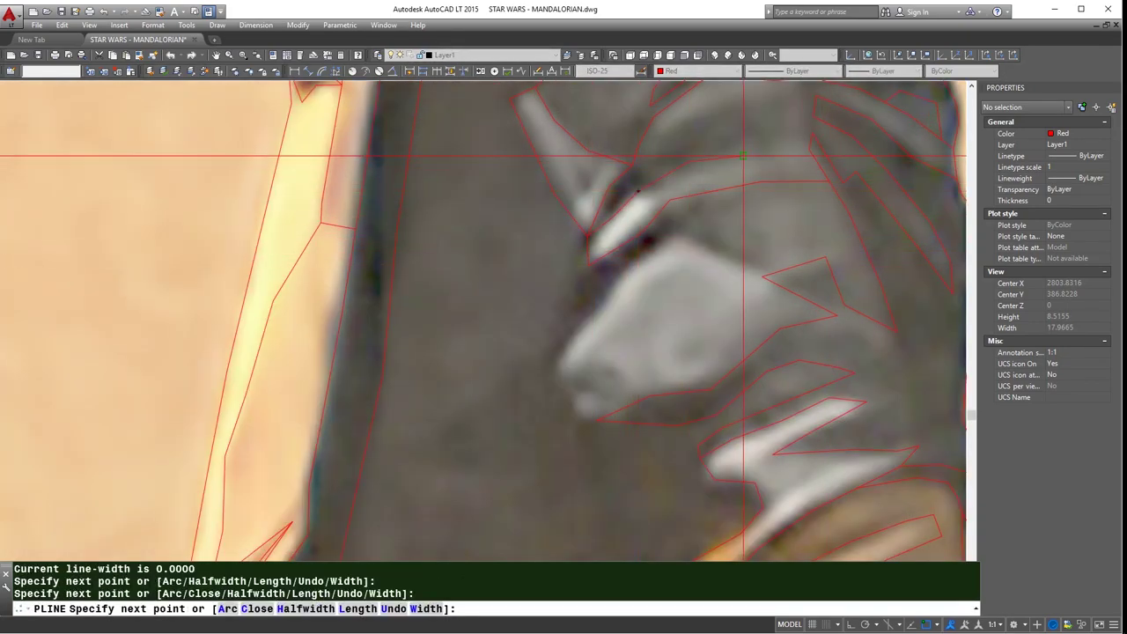
pyautogui.press('Escape')
pyautogui.moveTo(769, 178); pyautogui.dragTo(707, 266, button='middle')
pyautogui.press('Return')
pyautogui.click(742, 180)
pyautogui.press('Escape')
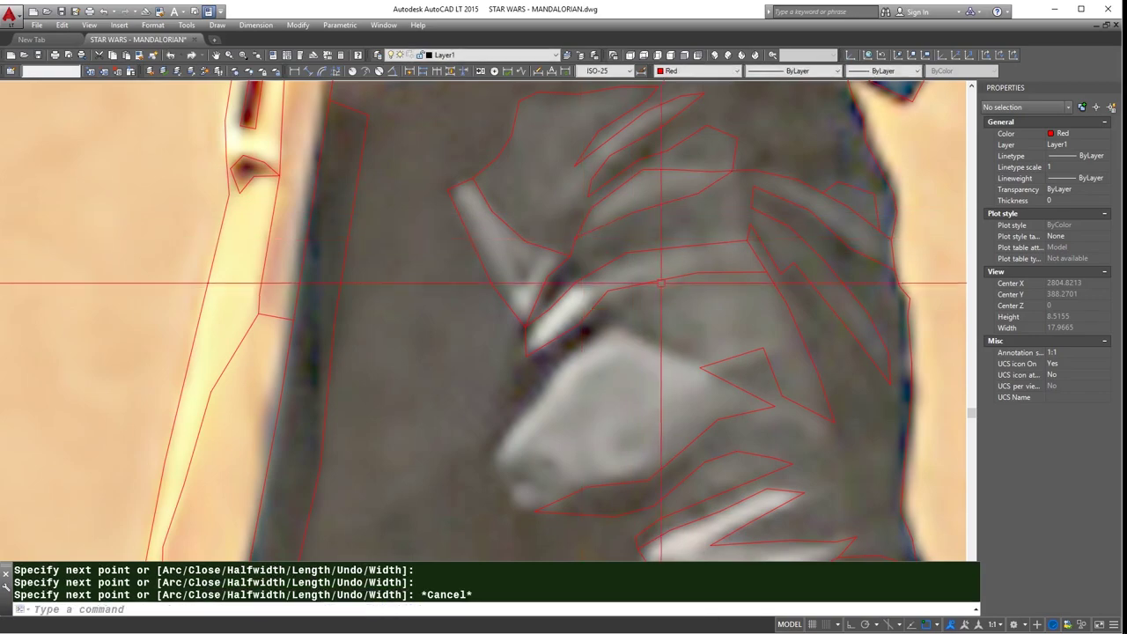
# - Trace the final fold outline on the glove's upper folds
pyautogui.moveTo(691, 368); pyautogui.dragTo(611, 280, button='middle')
pyautogui.press('Return')
pyautogui.click(615, 281)
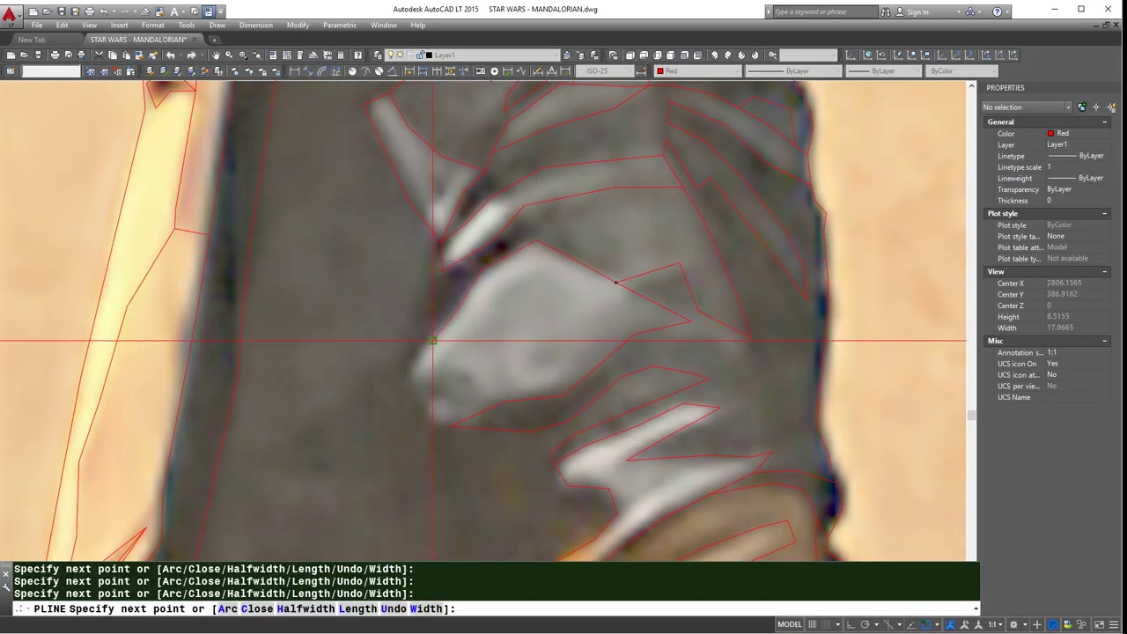
pyautogui.press('Escape')
pyautogui.moveTo(431, 423); pyautogui.dragTo(528, 463, button='middle')
pyautogui.press('Return')
pyautogui.click(538, 313)
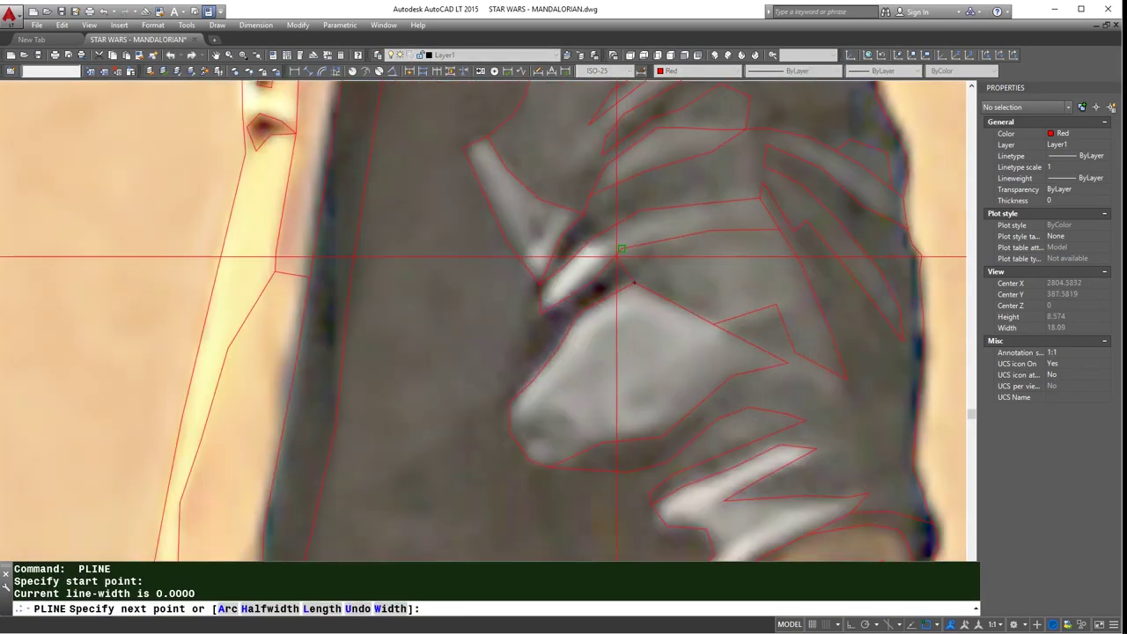
pyautogui.click(535, 324)
pyautogui.click(534, 325)
pyautogui.click(535, 324)
pyautogui.press('Escape')
pyautogui.scroll(-5, 534, 324)
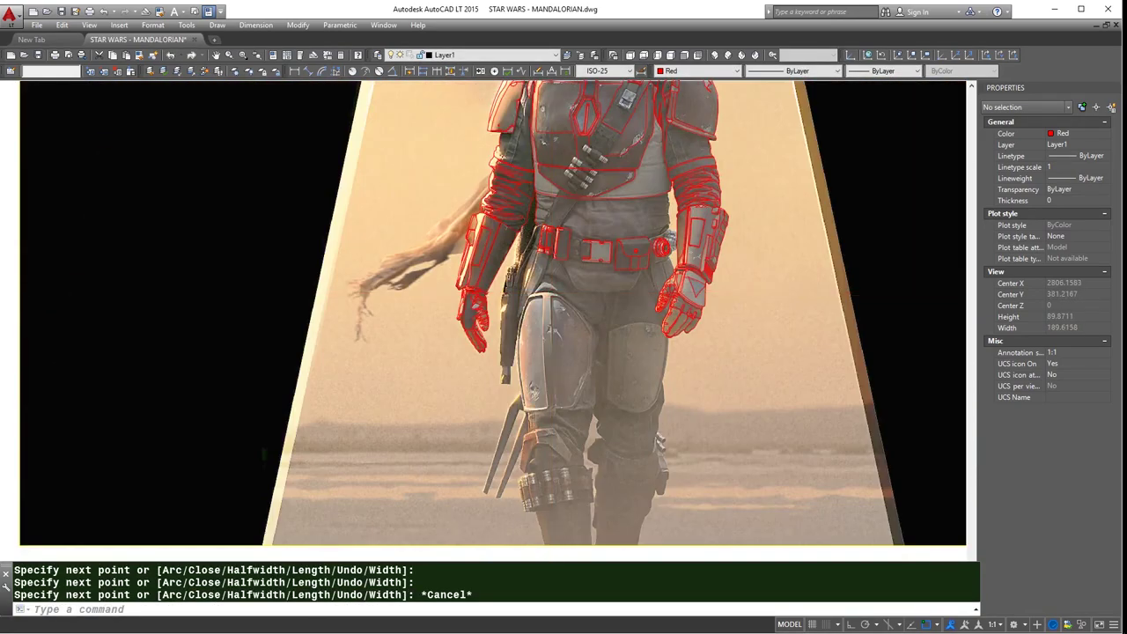
# - Begin a polyline tracing the thigh armour plate's curved top edge
pyautogui.scroll(5, 634, 264)
pyautogui.press('Return')
pyautogui.click(410, 244)
pyautogui.click(241, 235)
pyautogui.click(291, 370)
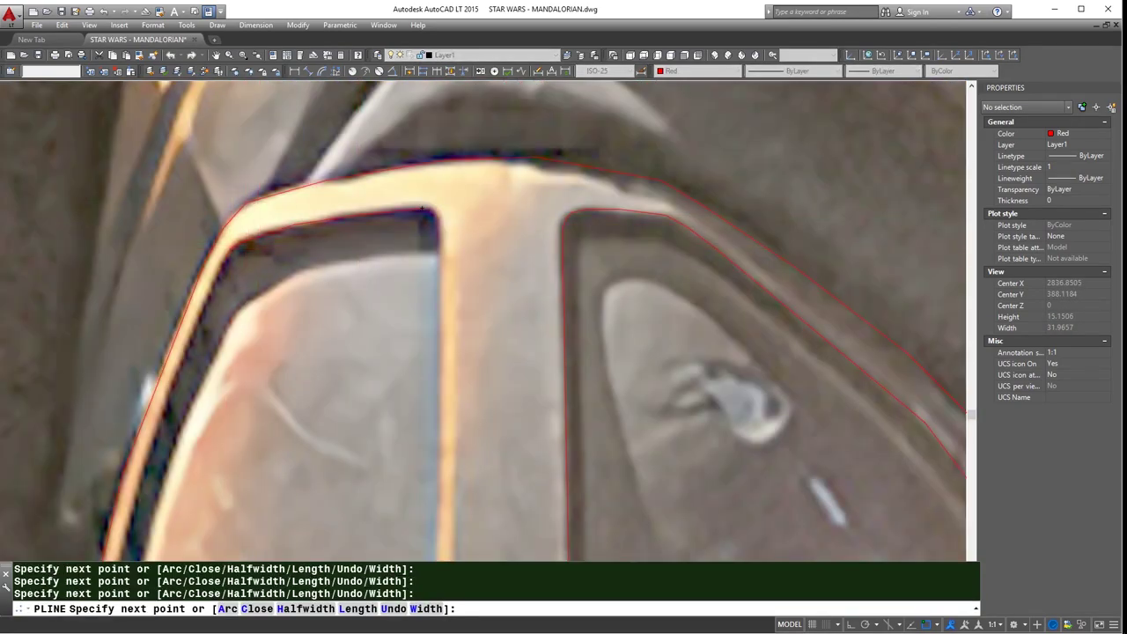
pyautogui.scroll(1, 343, 217)
pyautogui.moveTo(307, 323); pyautogui.dragTo(420, 400, button='middle')
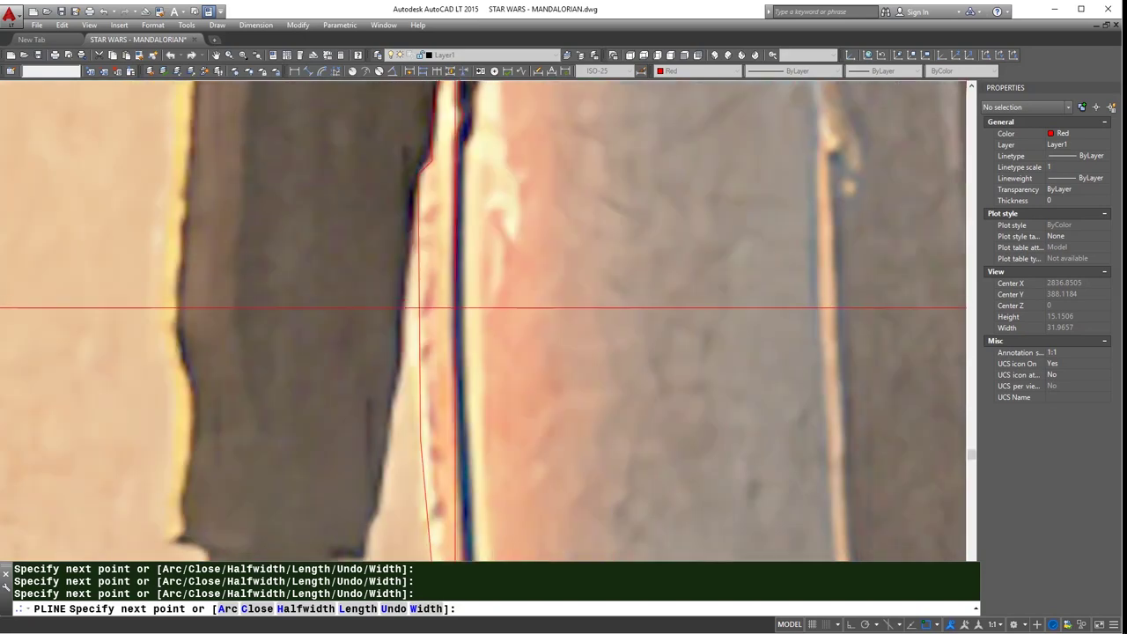
# - Continue the outline down the plate's side, lower corner and star-shaped notch, closing it with C
pyautogui.scroll(-5, 460, 422)
pyautogui.scroll(5, 466, 335)
pyautogui.scroll(-5, 480, 359)
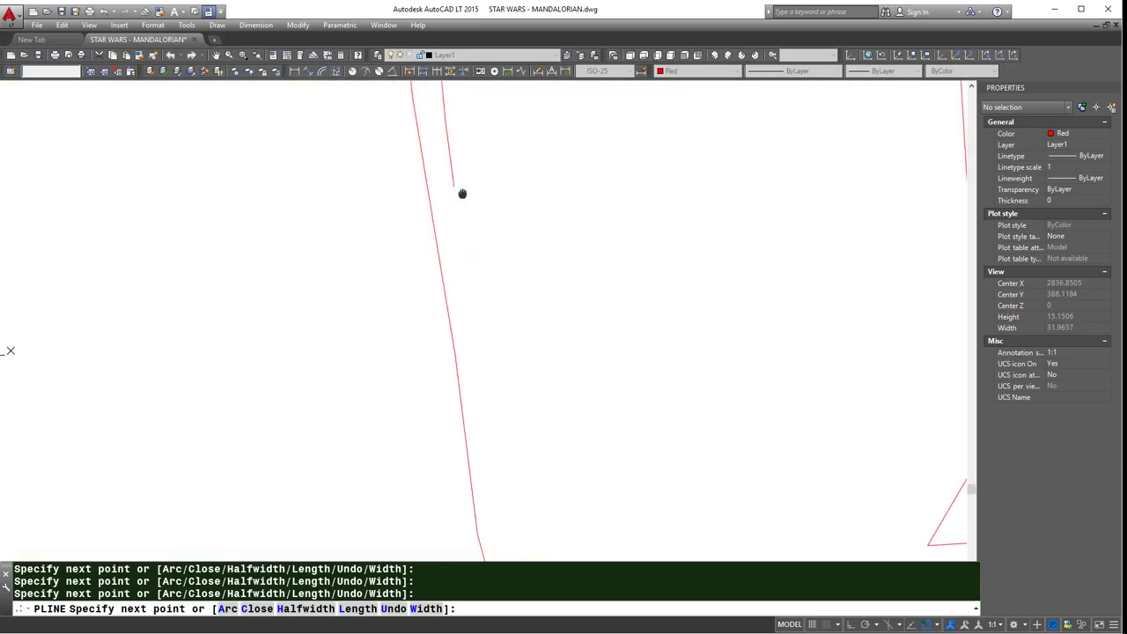
pyautogui.scroll(5, 448, 394)
pyautogui.moveTo(448, 394); pyautogui.dragTo(465, 295, button='middle')
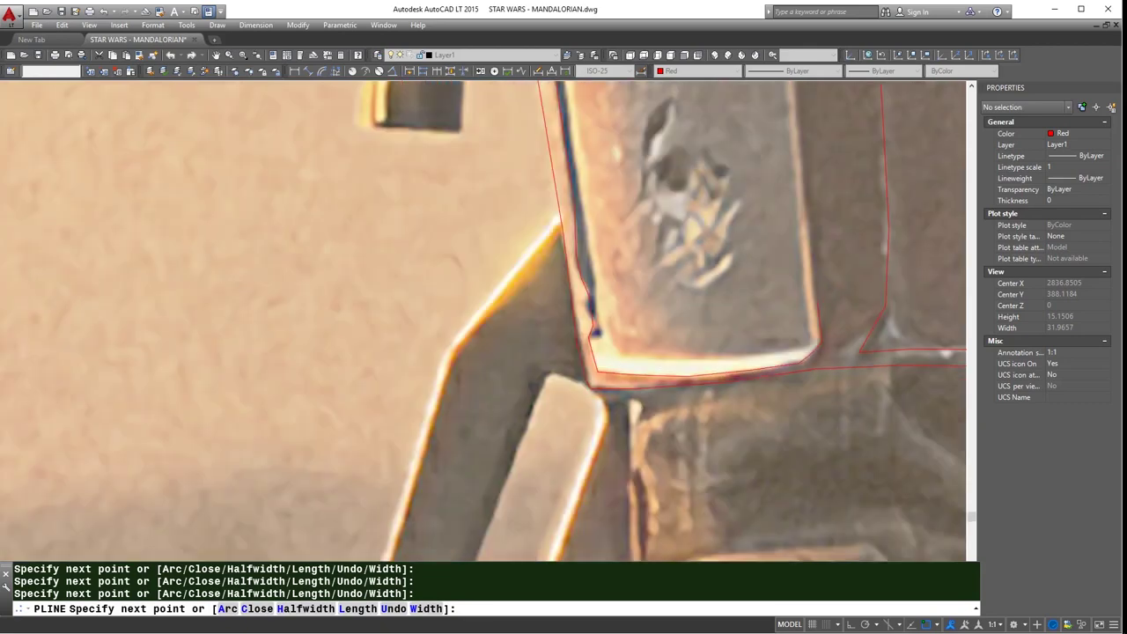
pyautogui.moveTo(821, 382); pyautogui.dragTo(655, 322, button='middle')
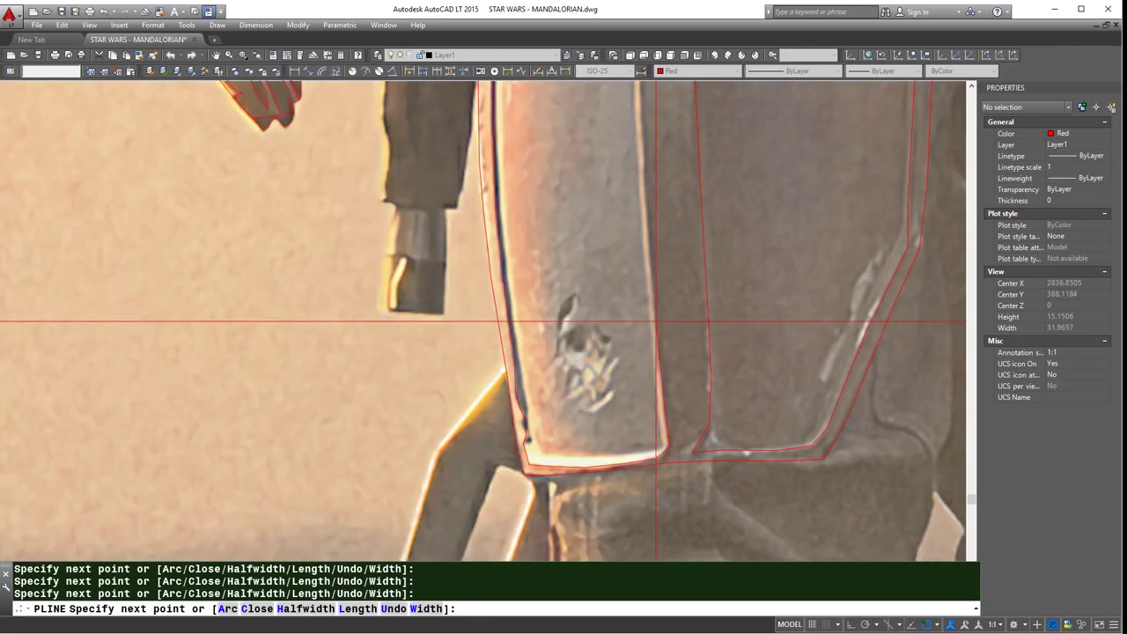
pyautogui.scroll(-5, 655, 322)
pyautogui.scroll(5, 607, 308)
pyautogui.scroll(-5, 608, 308)
pyautogui.scroll(5, 567, 250)
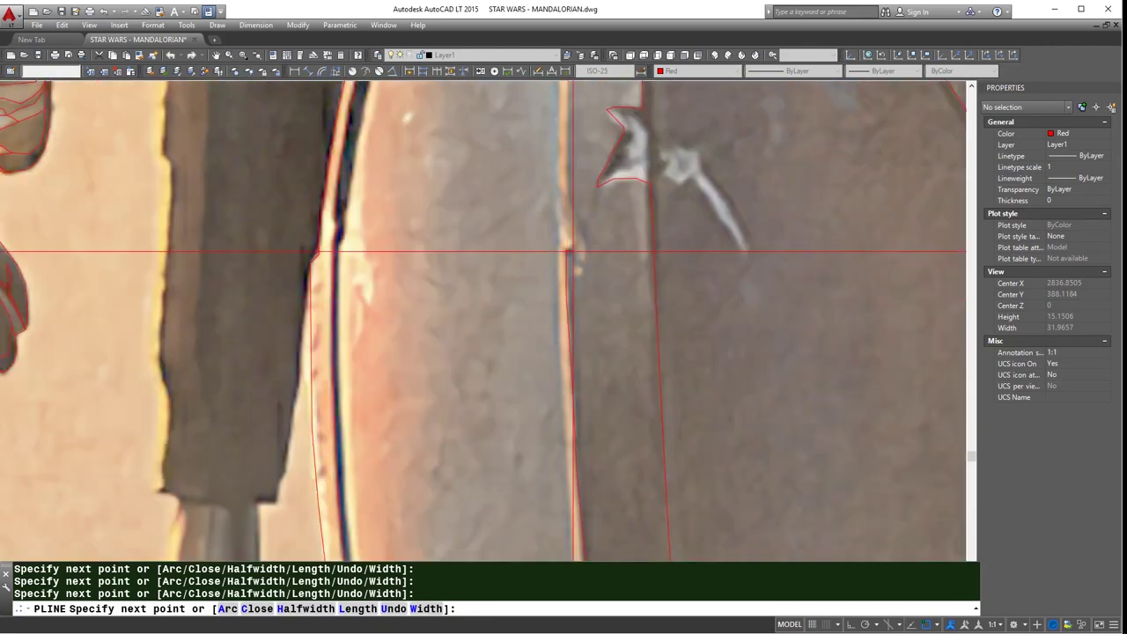
pyautogui.moveTo(572, 214); pyautogui.dragTo(554, 383, button='middle')
pyautogui.scroll(2, 545, 231)
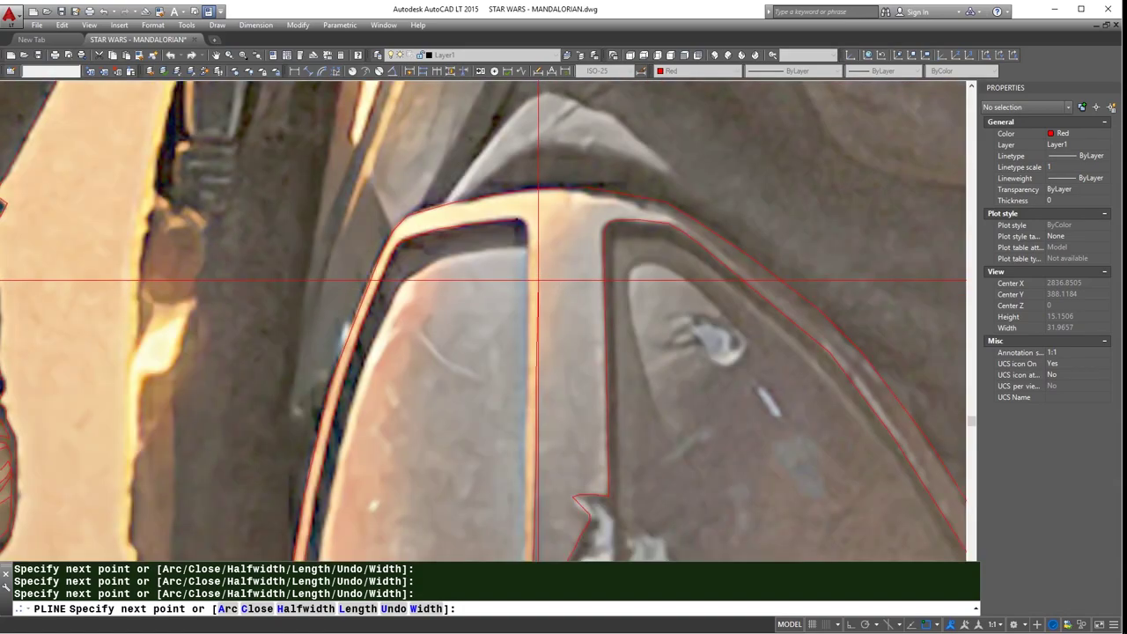
pyautogui.moveTo(528, 220); pyautogui.dragTo(511, 214, button='middle')
pyautogui.write('c')
pyautogui.press('Return')
# - Start a new polyline along the thigh plate's inner panel edge toward its lower end
pyautogui.scroll(-5, 563, 317)
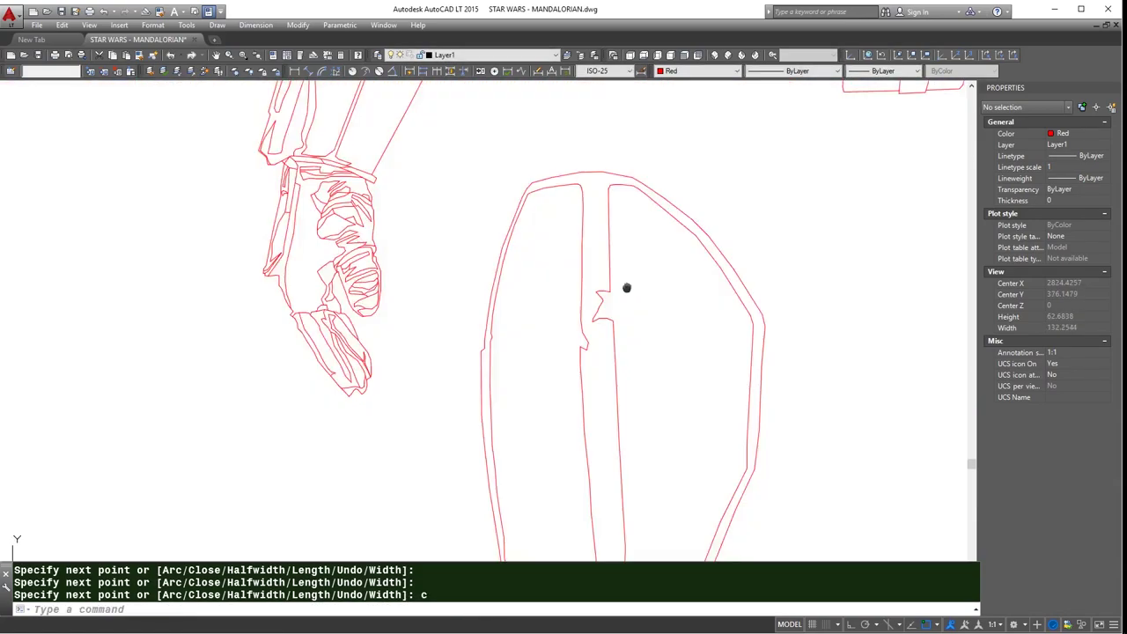
pyautogui.scroll(5, 563, 317)
pyautogui.press('Return')
pyautogui.click(607, 105)
pyautogui.click(619, 159)
pyautogui.click(619, 206)
pyautogui.scroll(-1, 619, 206)
pyautogui.click(612, 285)
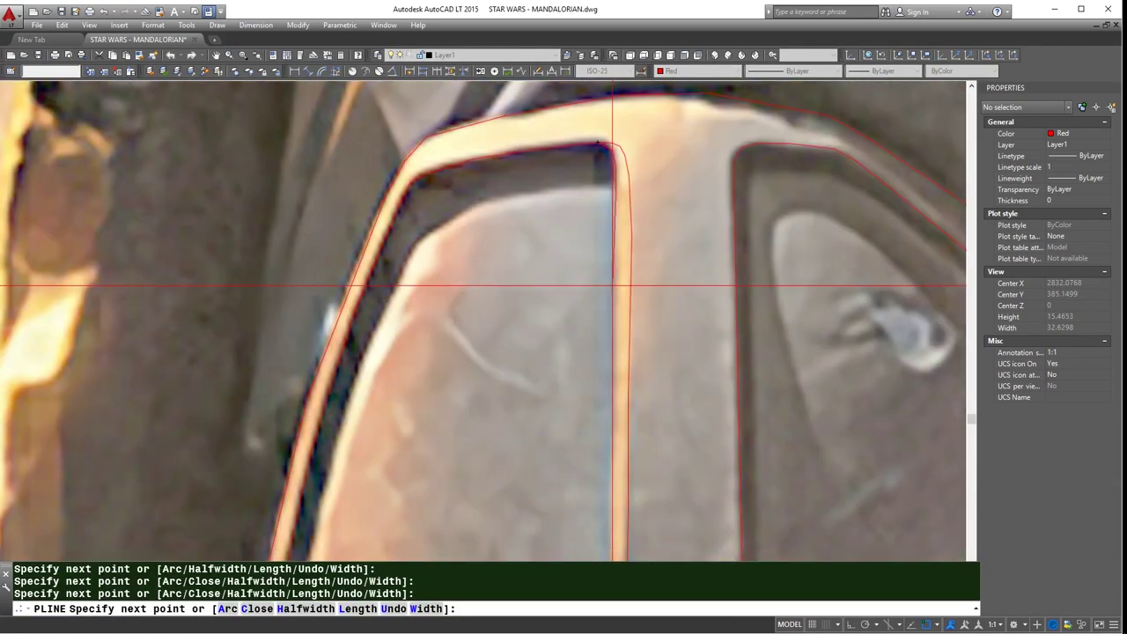
pyautogui.moveTo(615, 380); pyautogui.dragTo(622, 246, button='middle')
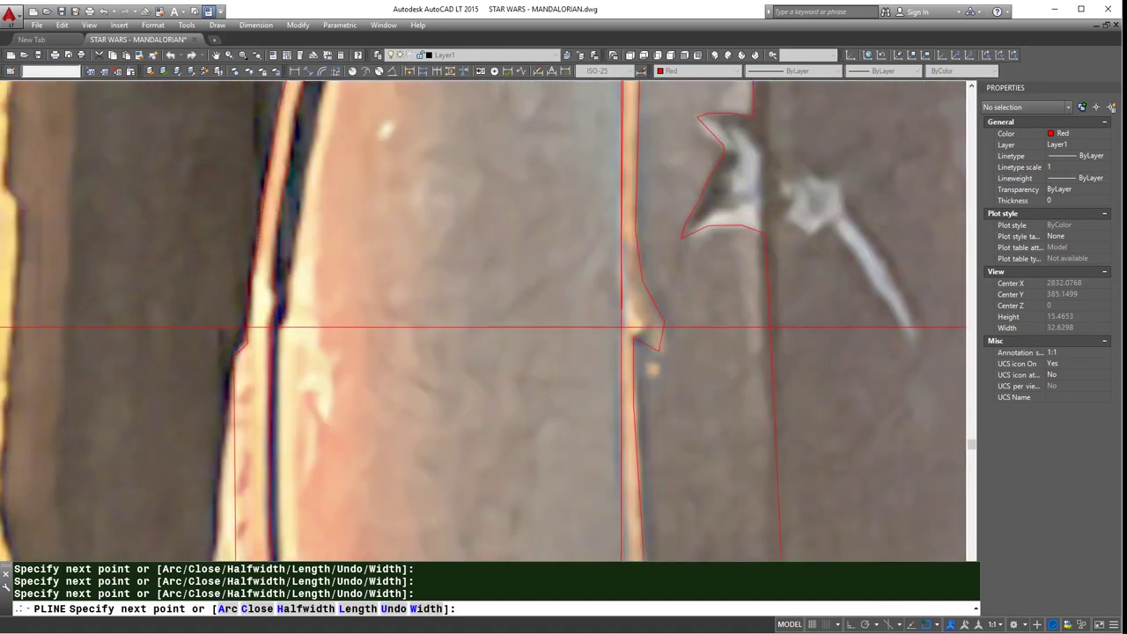
pyautogui.moveTo(626, 327)
pyautogui.mouseDown(button='middle')
pyautogui.moveTo(604, 164)
pyautogui.moveTo(567, 132)
pyautogui.mouseUp(button='middle')
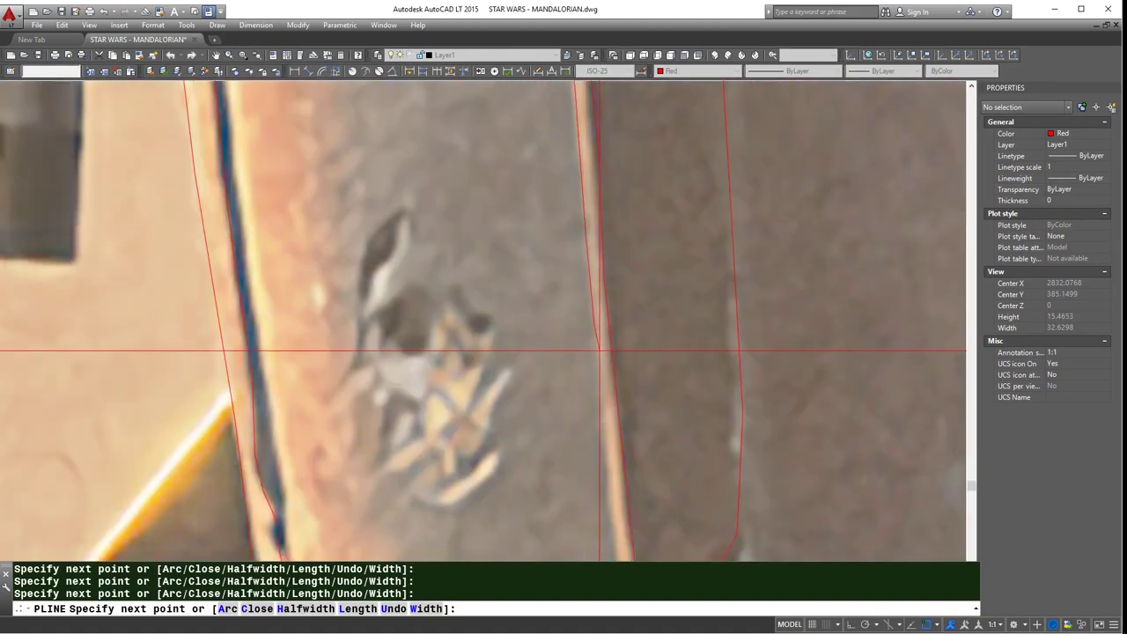
pyautogui.moveTo(599, 350); pyautogui.dragTo(580, 272, button='middle')
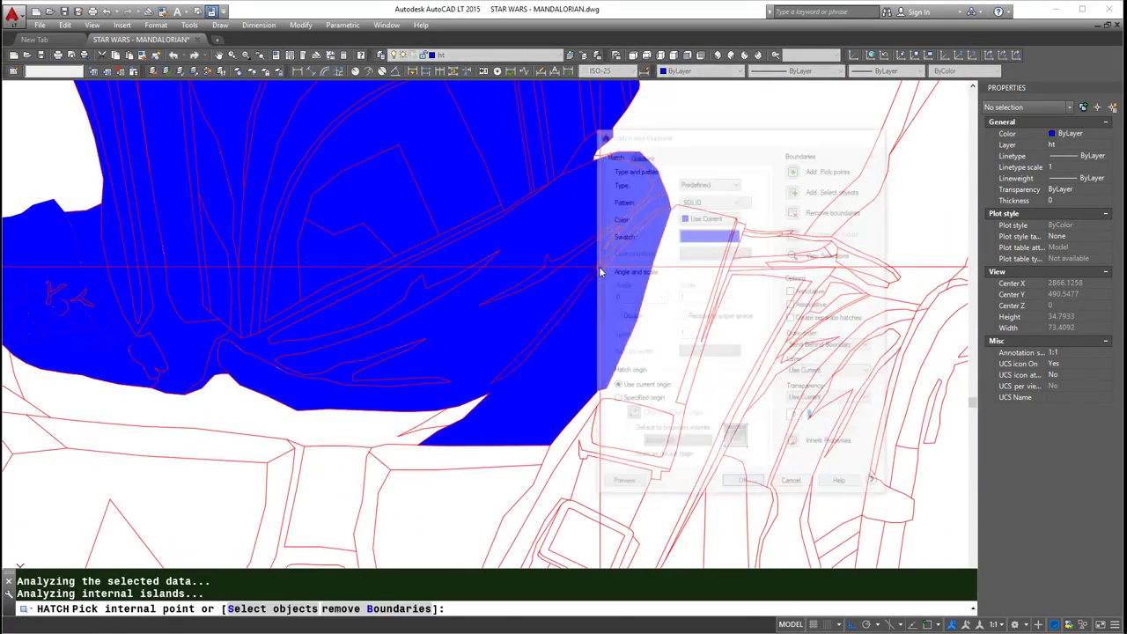
# - Pick the left shoulder region and its adjacent strip to fill them with the blue solid hatch
pyautogui.click(794, 167)
pyautogui.scroll(-2, 498, 374)
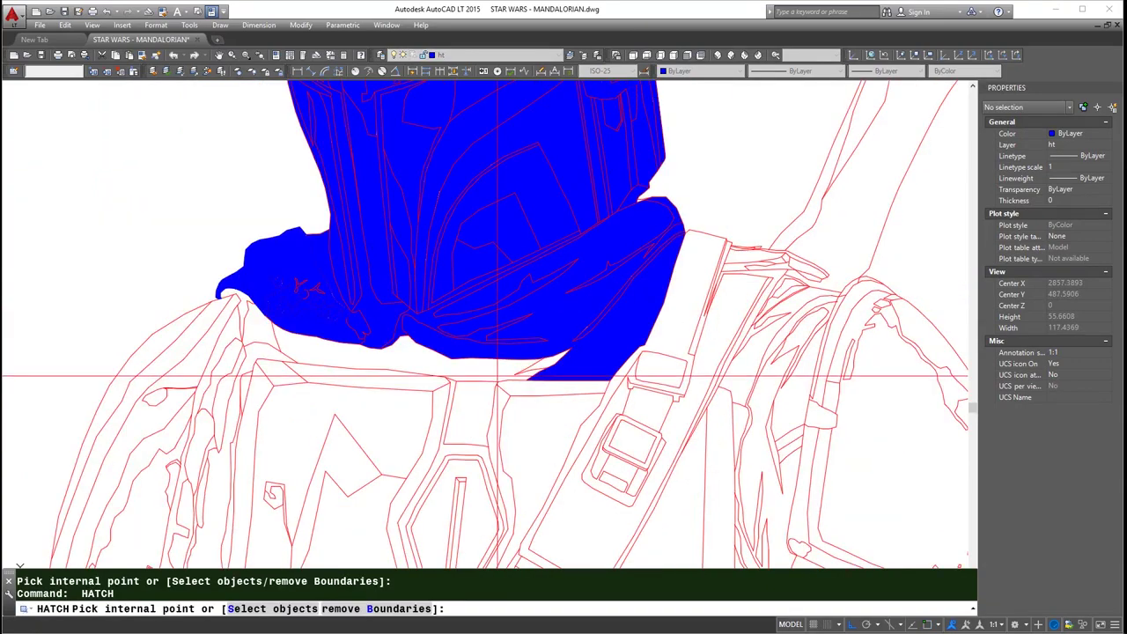
pyautogui.scroll(-1, 498, 374)
pyautogui.moveTo(397, 428); pyautogui.dragTo(503, 309, button='middle')
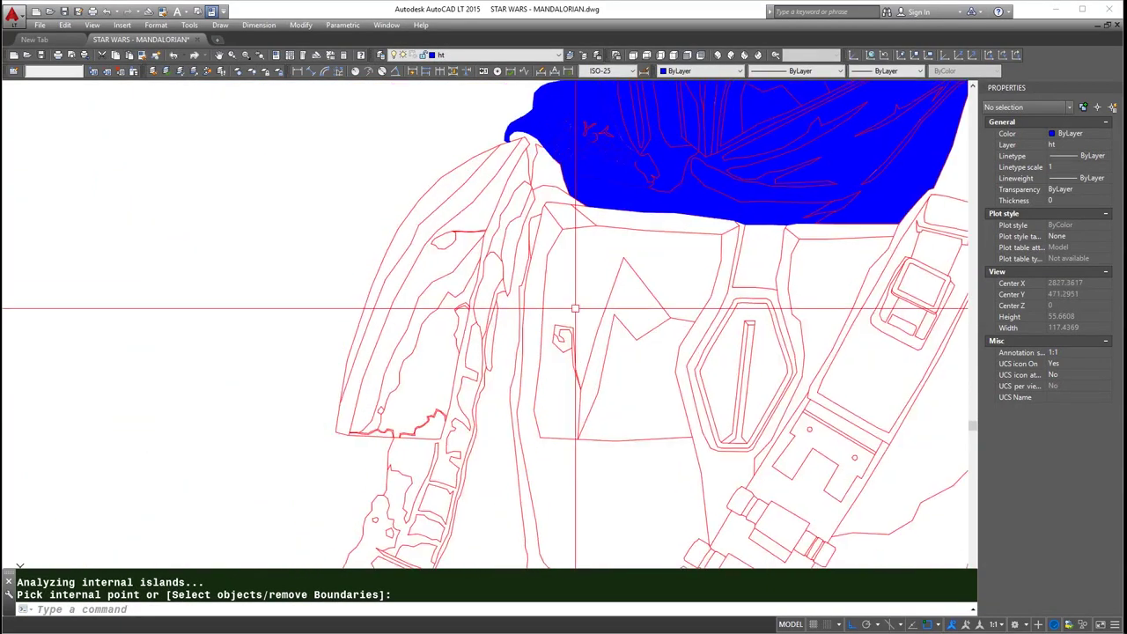
pyautogui.click(440, 189)
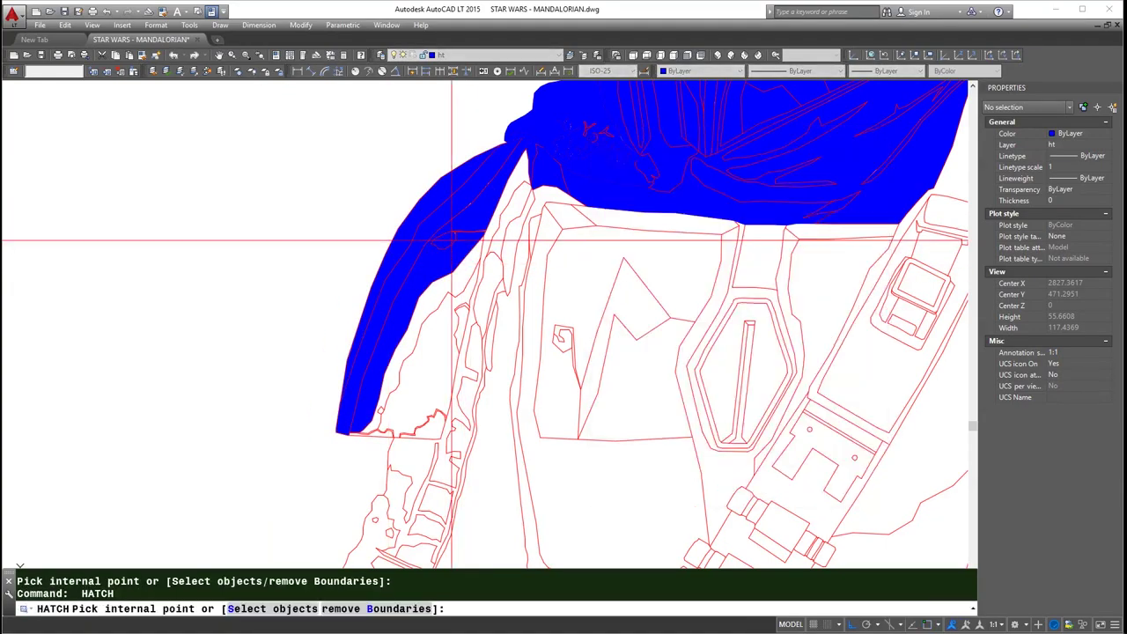
pyautogui.click(435, 302)
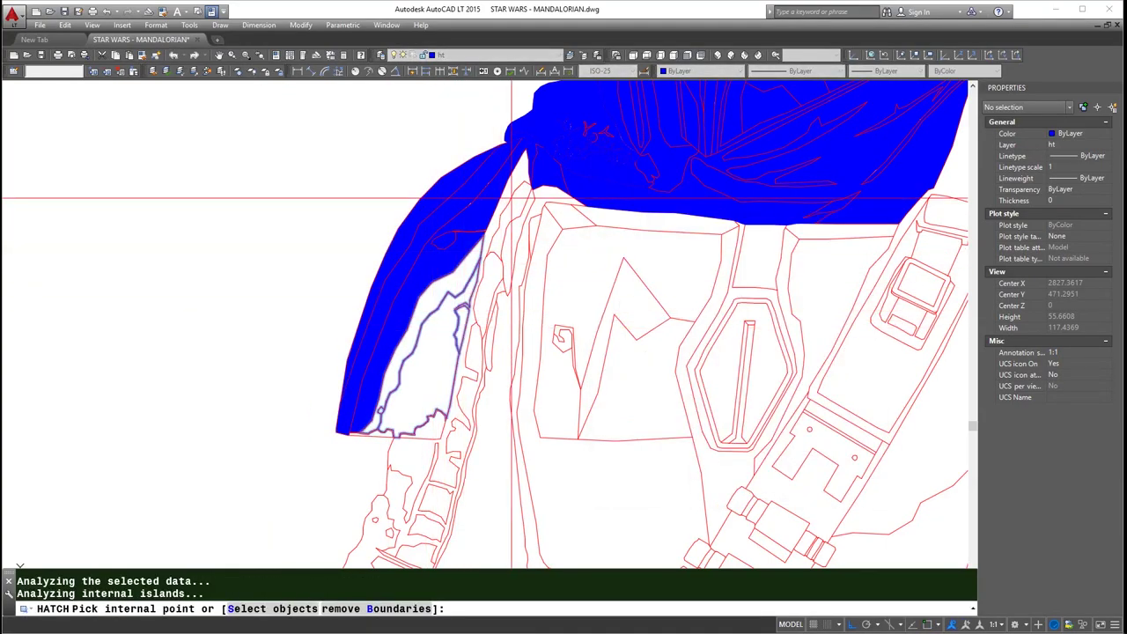
pyautogui.scroll(5, 392, 424)
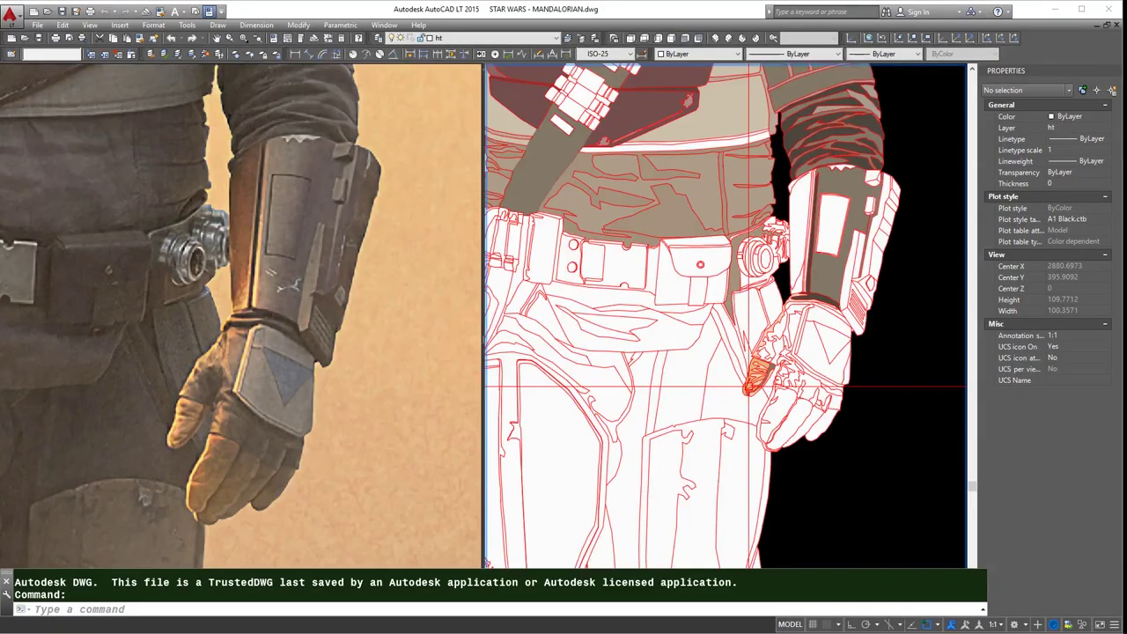
pyautogui.scroll(4, 749, 385)
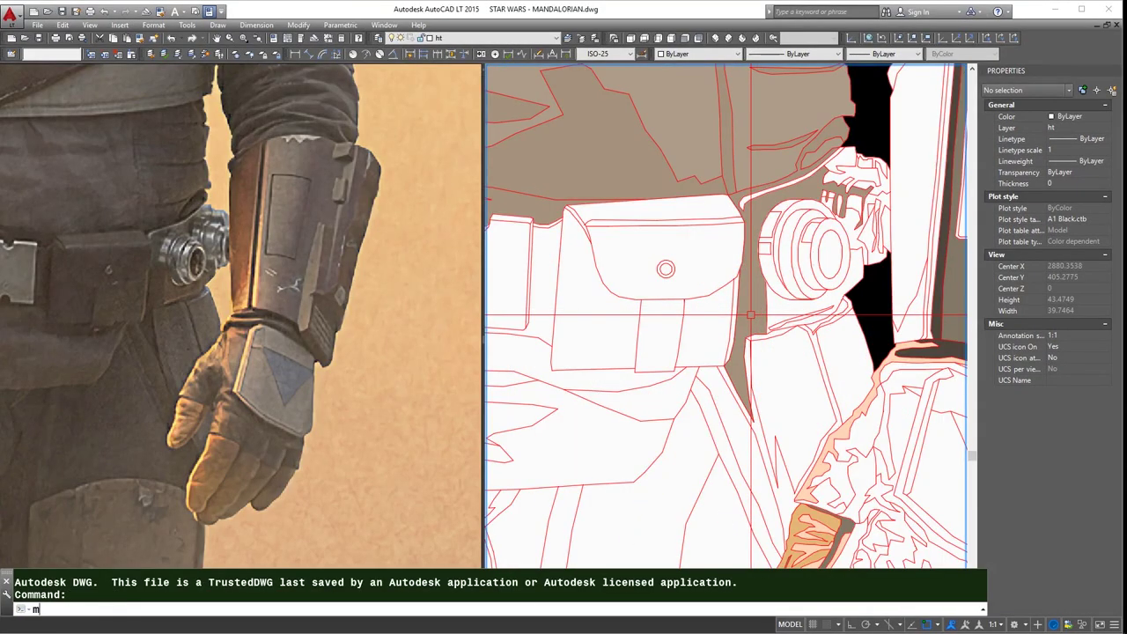
# - Cancel a stray move, then use MATCHPROP to copy the brown fill onto the belt pouch and adjacent panels
pyautogui.press('Return')
pyautogui.scroll(-2, 753, 250)
pyautogui.click(723, 225)
pyautogui.press('Escape')
pyautogui.write('Ma')
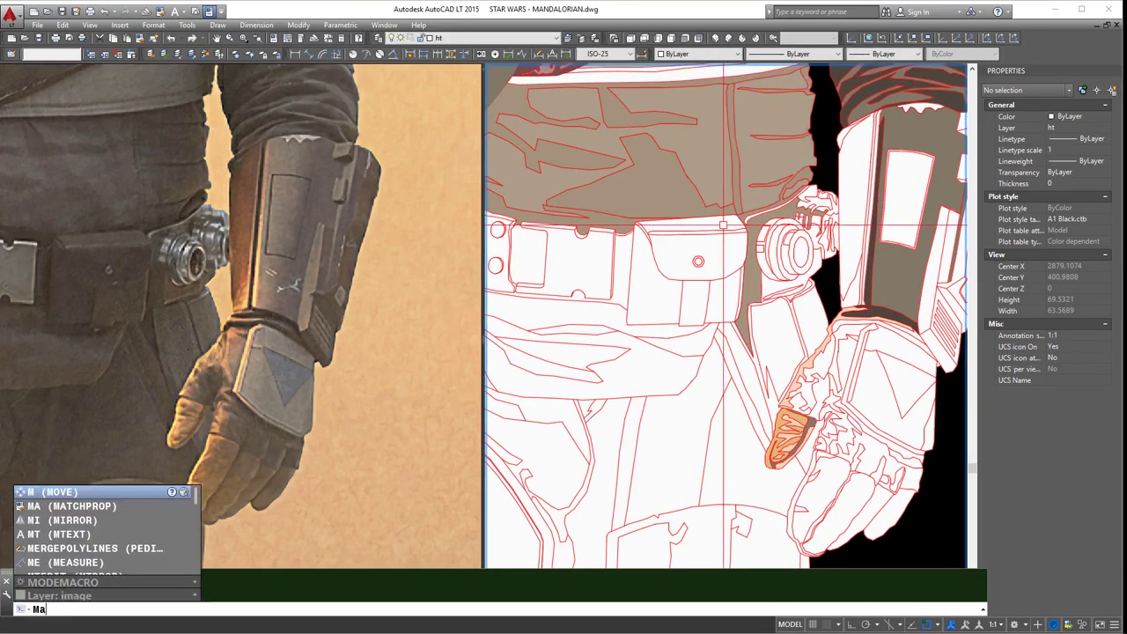
pyautogui.press('Return')
pyautogui.scroll(2, 836, 214)
pyautogui.scroll(2, 836, 214)
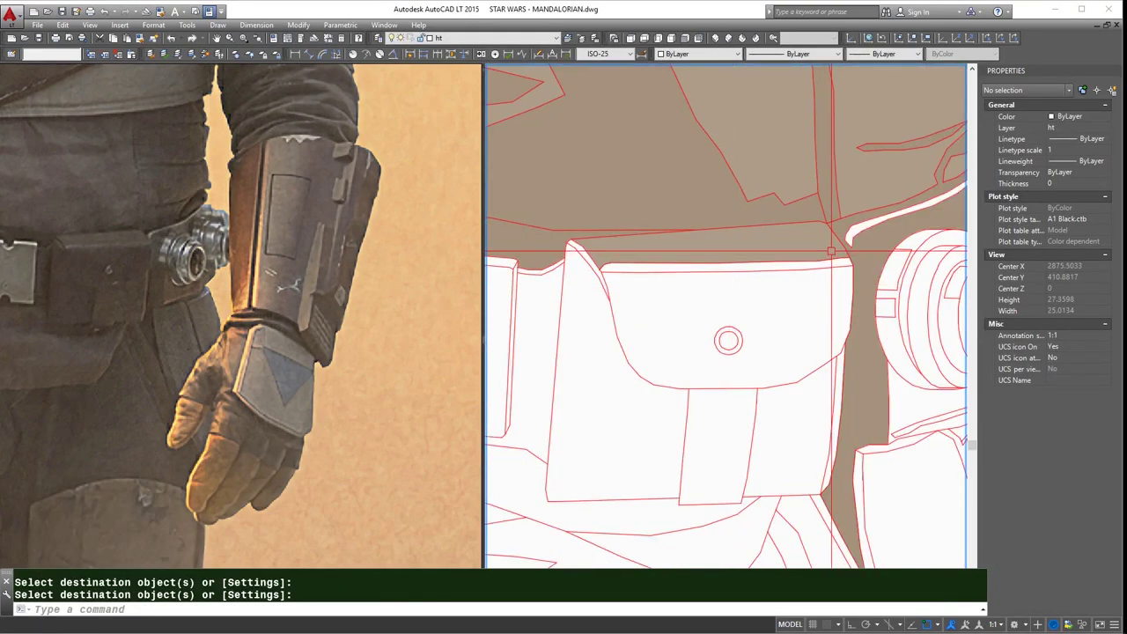
pyautogui.scroll(-4, 831, 252)
pyautogui.scroll(6, 780, 191)
pyautogui.scroll(-6, 767, 305)
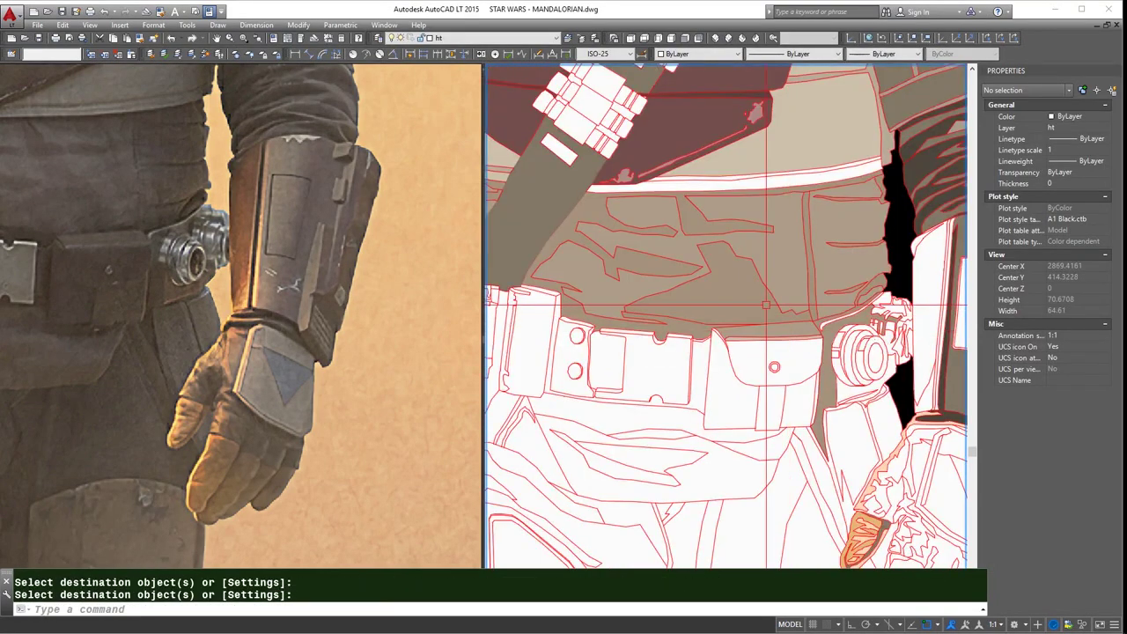
pyautogui.scroll(3, 793, 343)
pyautogui.click(841, 443)
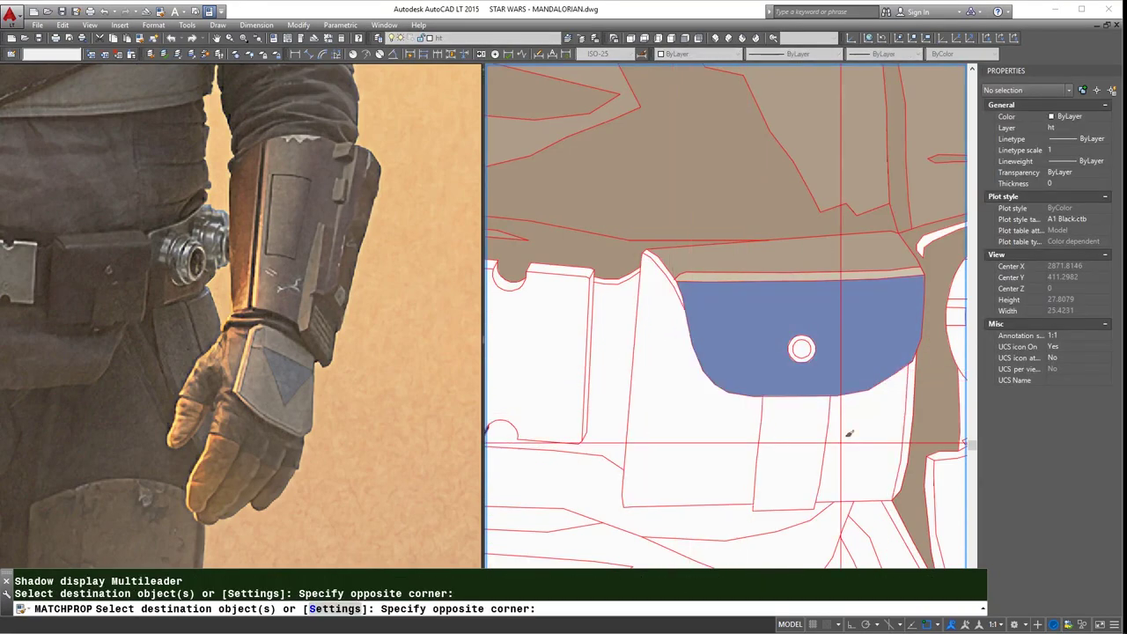
pyautogui.click(860, 460)
pyautogui.click(707, 428)
pyautogui.press('Return')
# - Match properties again to give the thin strip beside the pouch the dark fill
pyautogui.press('Return')
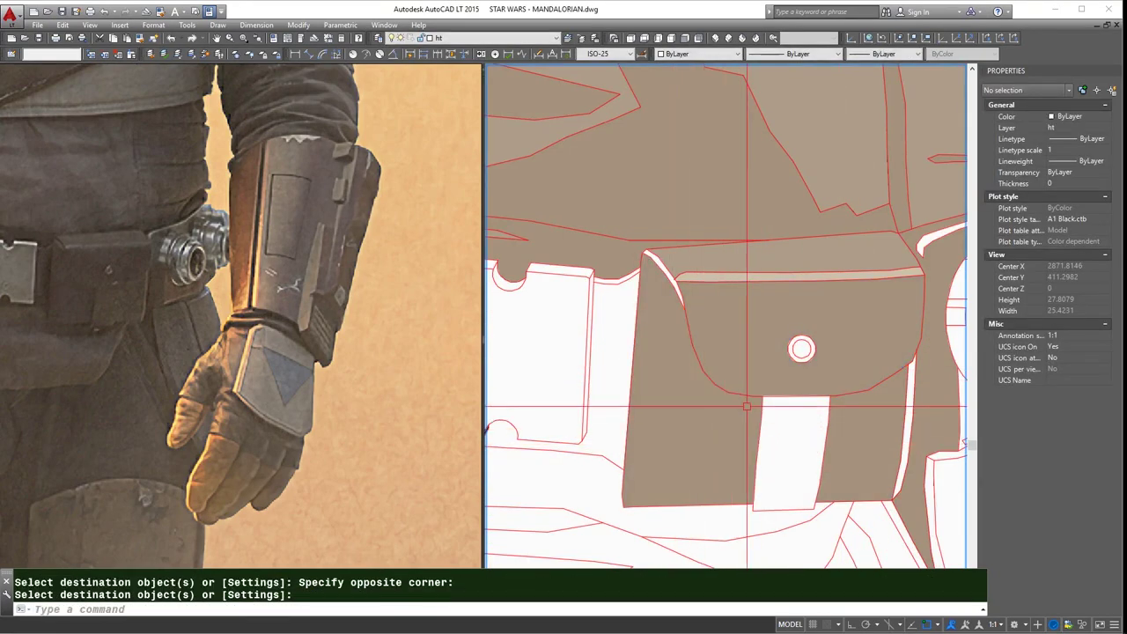
pyautogui.scroll(-4, 747, 406)
pyautogui.press('Return')
pyautogui.click(775, 403)
pyautogui.scroll(5, 769, 385)
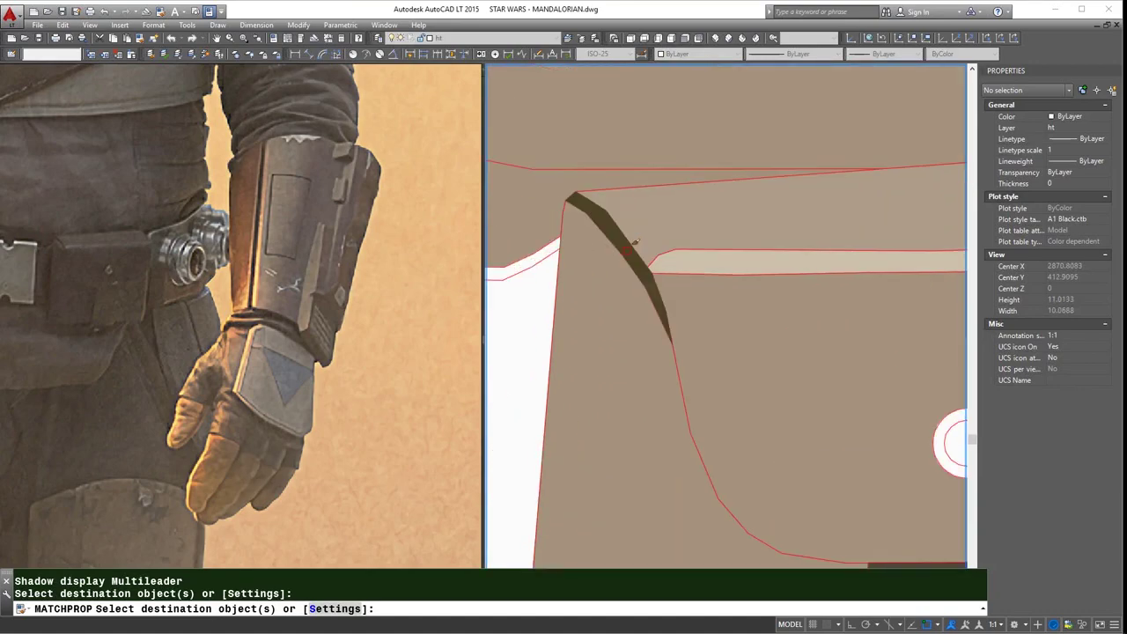
pyautogui.scroll(-5, 792, 396)
pyautogui.press('Return')
pyautogui.scroll(4, 825, 423)
pyautogui.press('Return')
pyautogui.click(877, 451)
pyautogui.moveTo(877, 450); pyautogui.dragTo(865, 447)
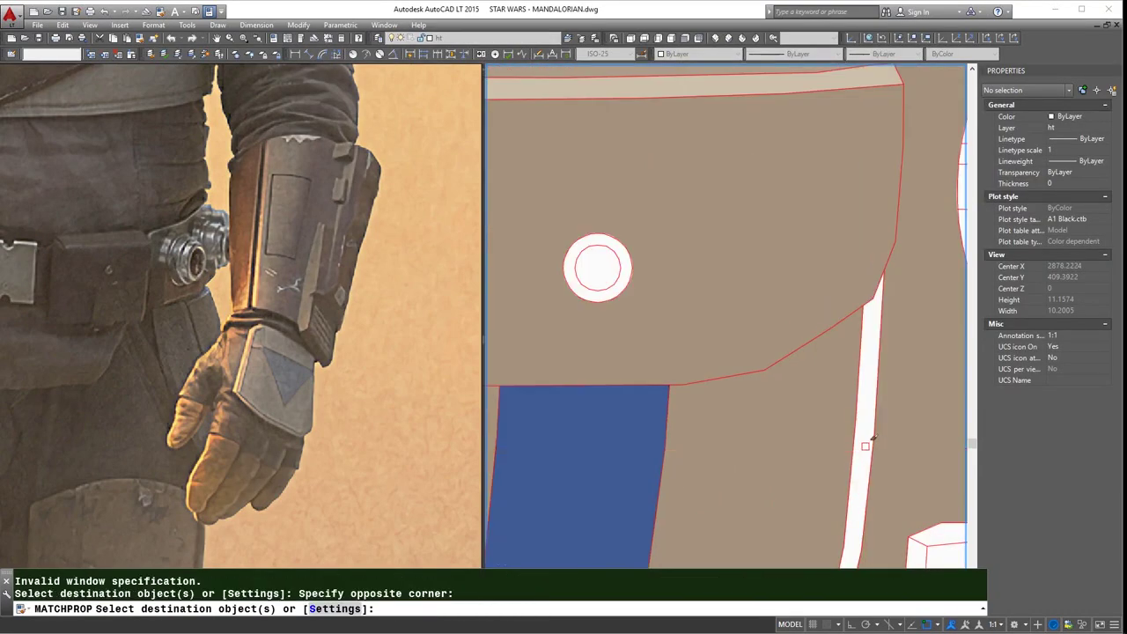
# - Copy another source fill onto the lower pouch panel with matched properties
pyautogui.press('Return')
pyautogui.press('Return')
pyautogui.click(867, 432)
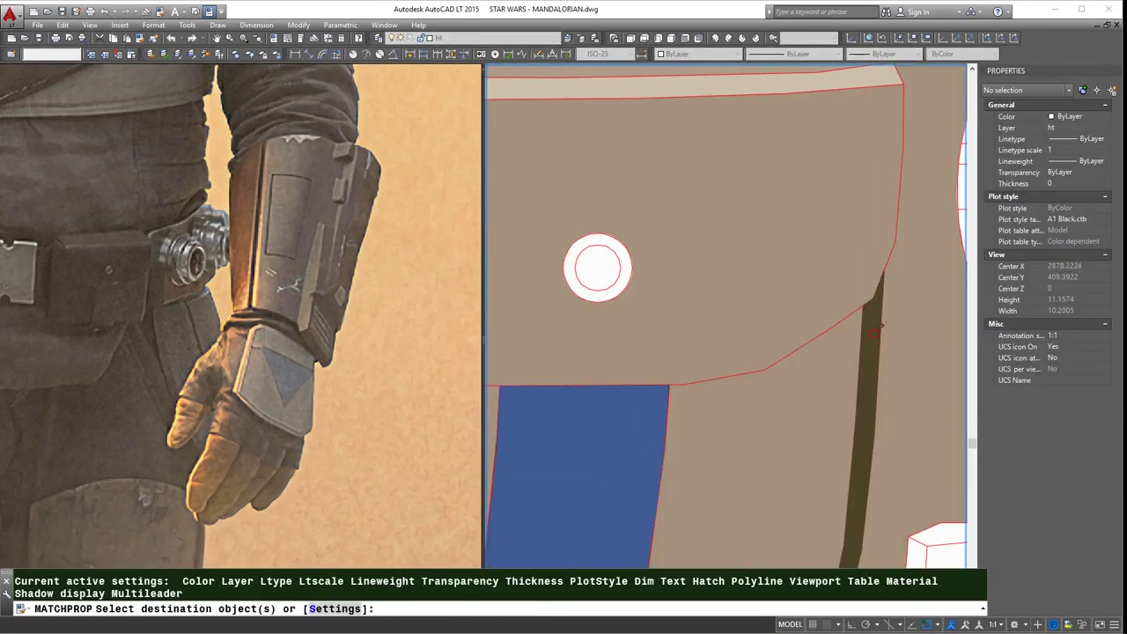
pyautogui.moveTo(880, 396); pyautogui.dragTo(893, 347)
pyautogui.scroll(-8, 824, 374)
pyautogui.press('Return')
pyautogui.scroll(-2, 824, 375)
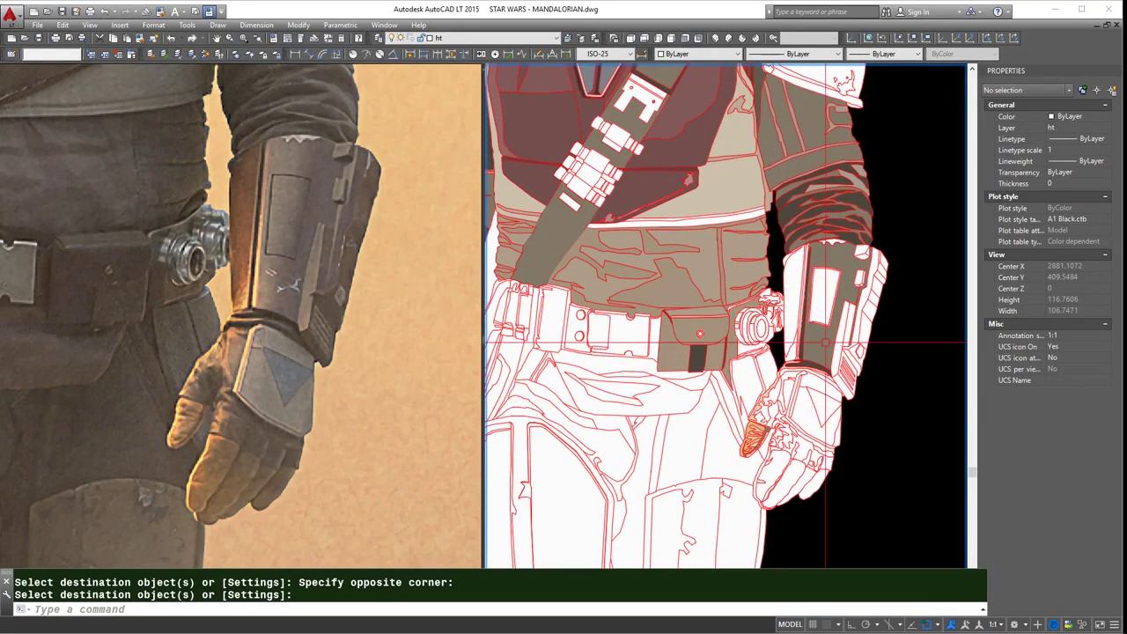
pyautogui.click(742, 197)
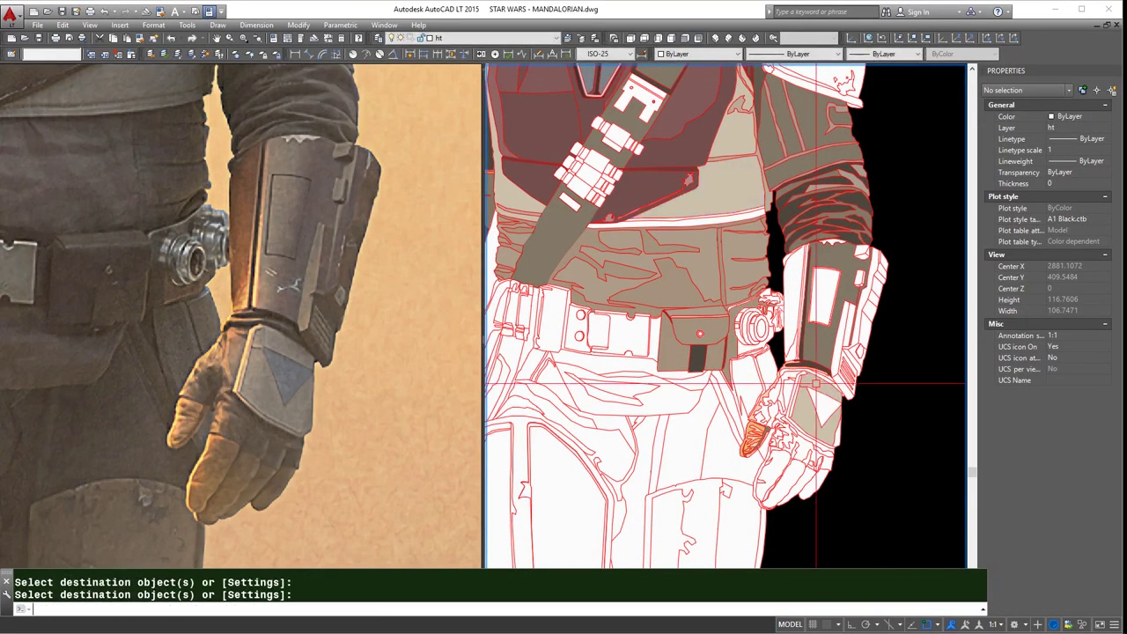
pyautogui.press('Return')
pyautogui.press('Return')
pyautogui.click(822, 501)
pyautogui.click(822, 515)
pyautogui.press('Return')
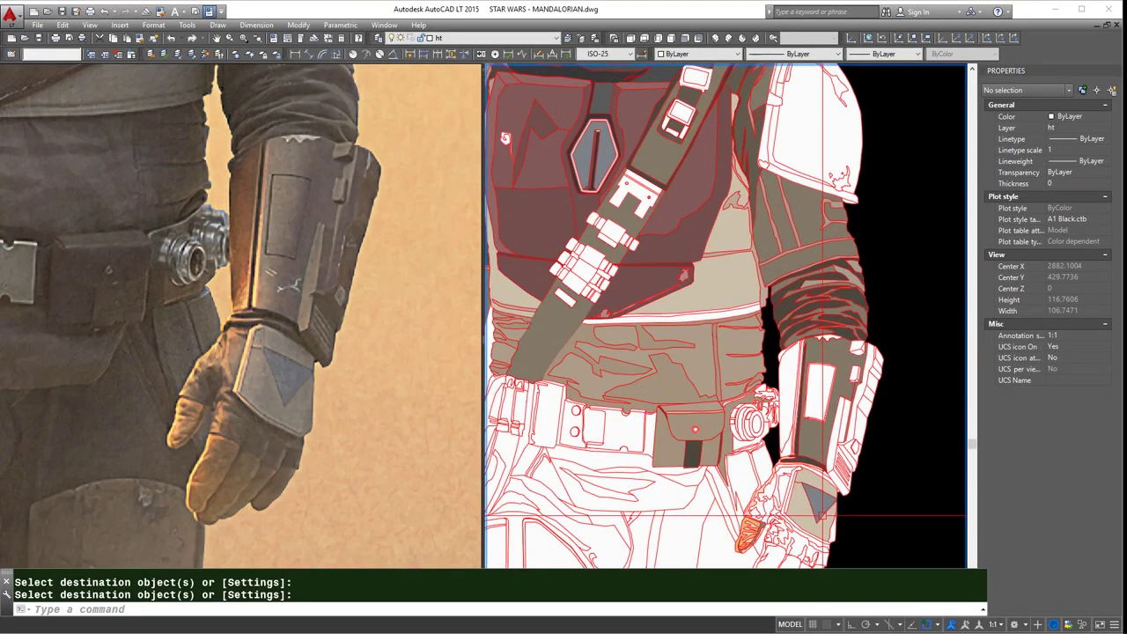
# - Copy the holster's tan-orange fill onto the glove's edge strip
pyautogui.moveTo(734, 289); pyautogui.dragTo(907, 263, button='middle')
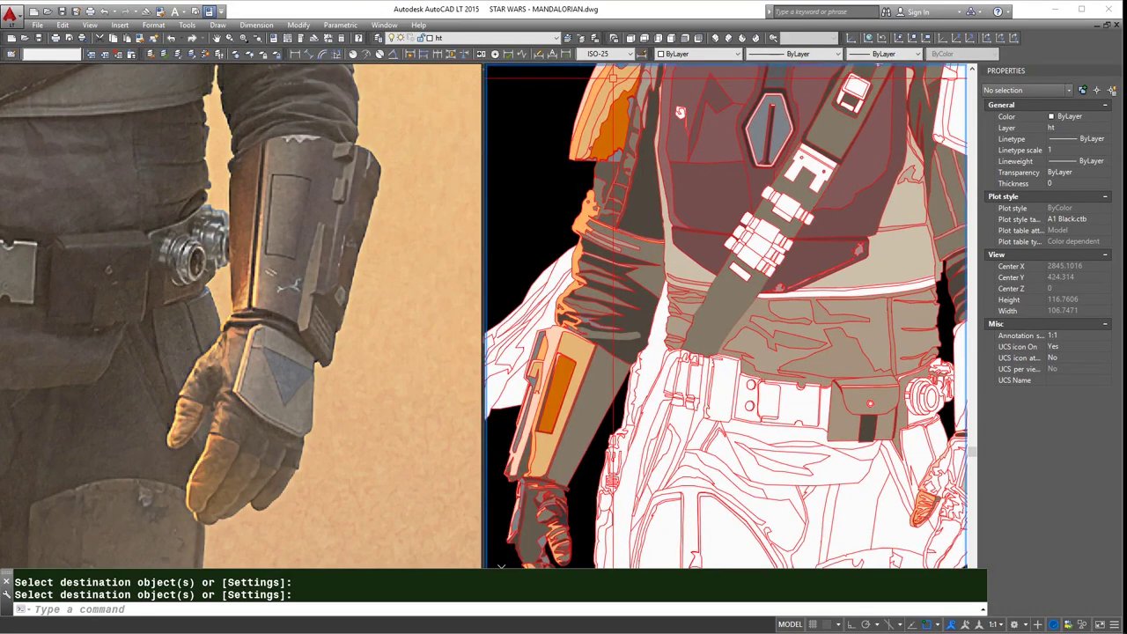
pyautogui.click(552, 332)
pyautogui.scroll(3, 552, 333)
pyautogui.scroll(3, 822, 334)
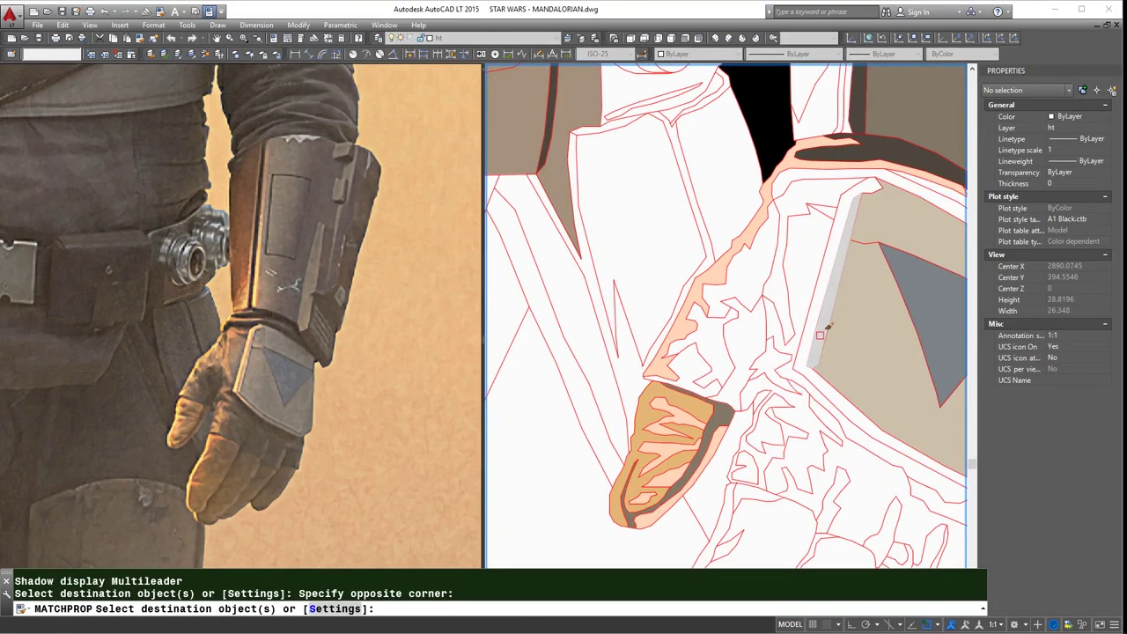
pyautogui.press('Return')
pyautogui.scroll(-4, 845, 335)
pyautogui.scroll(3, 609, 276)
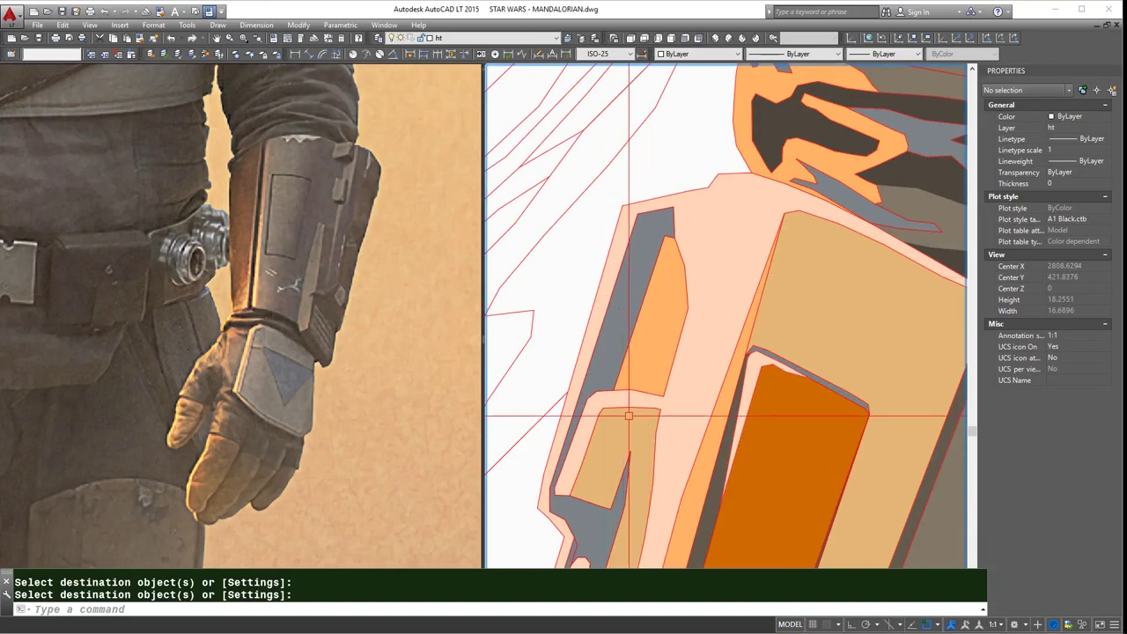
pyautogui.scroll(-5, 629, 414)
pyautogui.scroll(4, 785, 451)
pyautogui.scroll(-1, 784, 451)
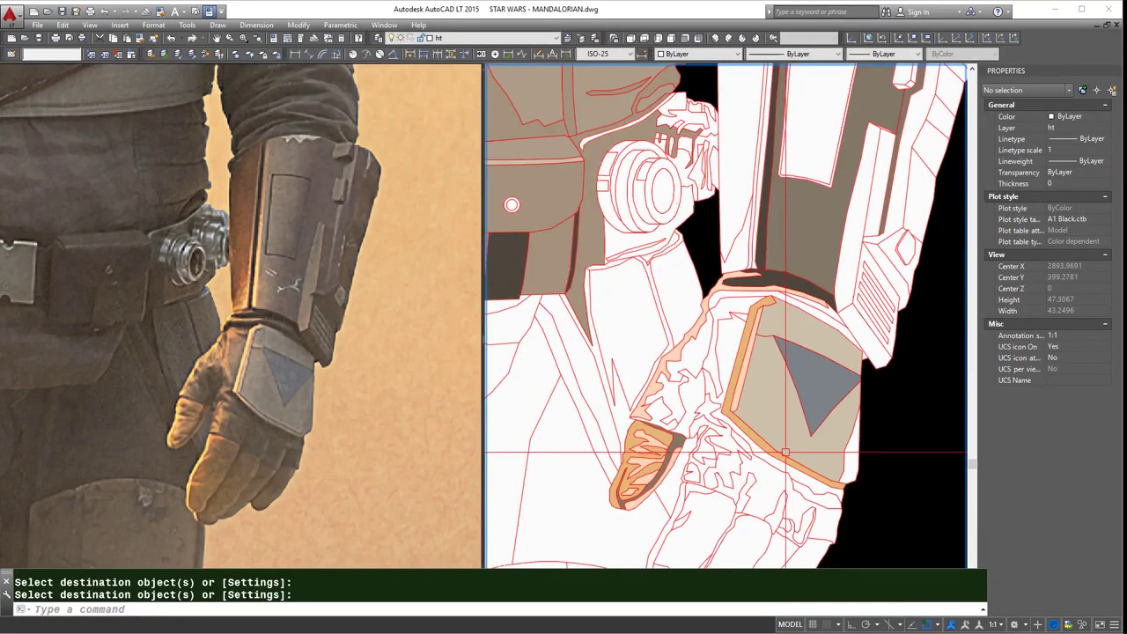
pyautogui.scroll(3, 770, 450)
pyautogui.press('Return')
pyautogui.scroll(-1, 666, 346)
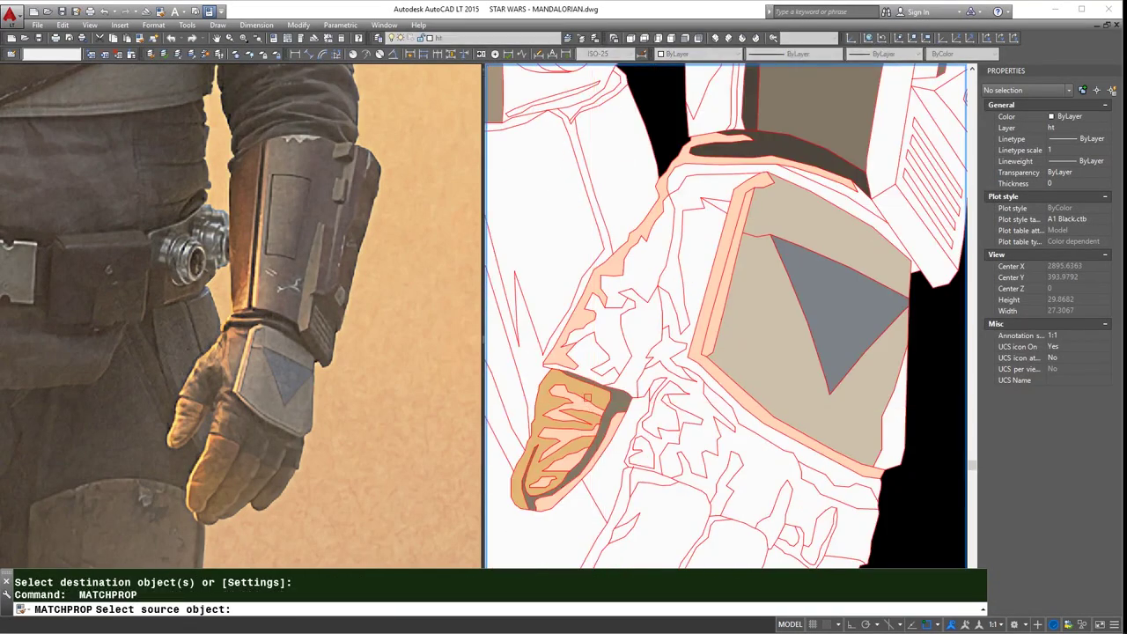
pyautogui.click(710, 336)
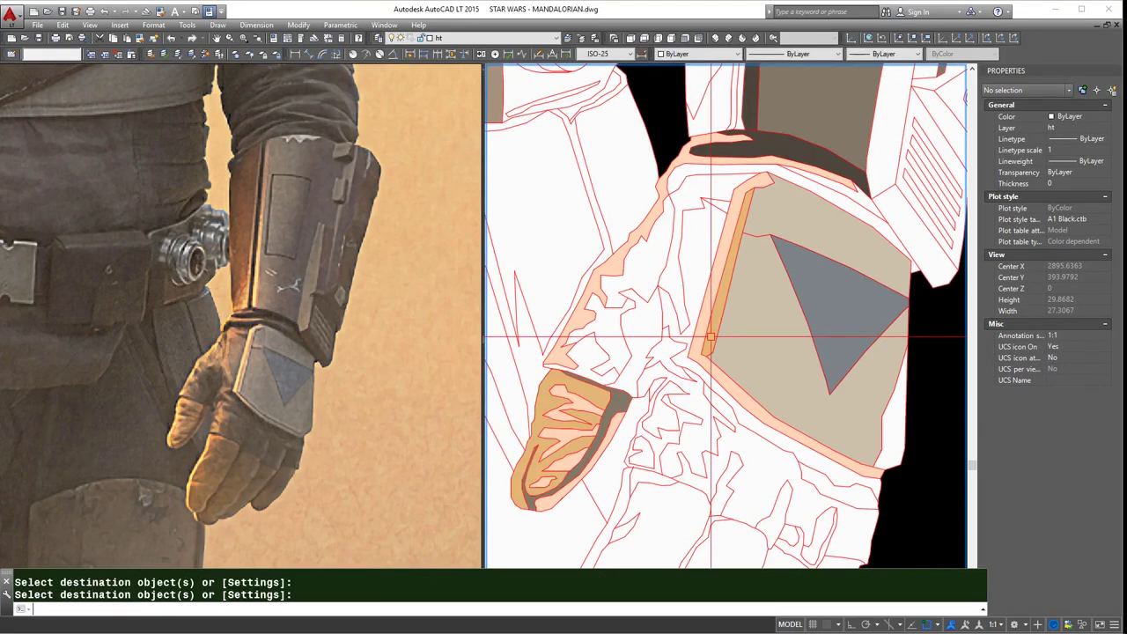
# - Copy a brown hatch onto a wrist region and onto the bracer's edge strip
pyautogui.scroll(-2, 716, 347)
pyautogui.scroll(-1, 792, 264)
pyautogui.scroll(-1, 808, 258)
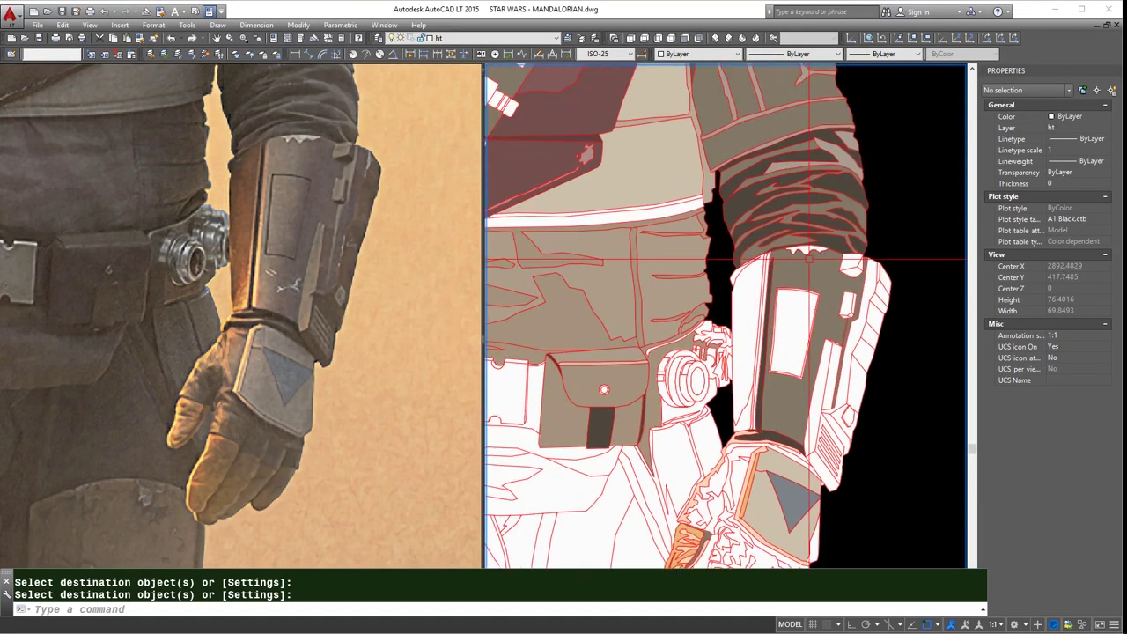
pyautogui.click(595, 319)
pyautogui.click(858, 332)
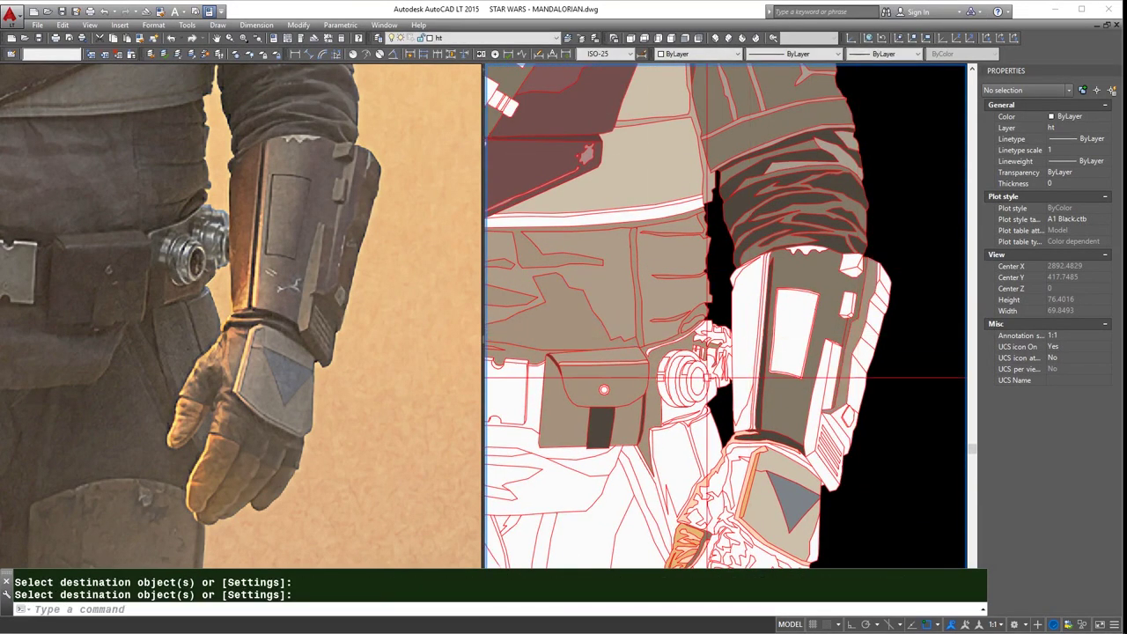
pyautogui.press('Return')
pyautogui.press('Return')
pyautogui.click(840, 343)
pyautogui.scroll(2, 881, 352)
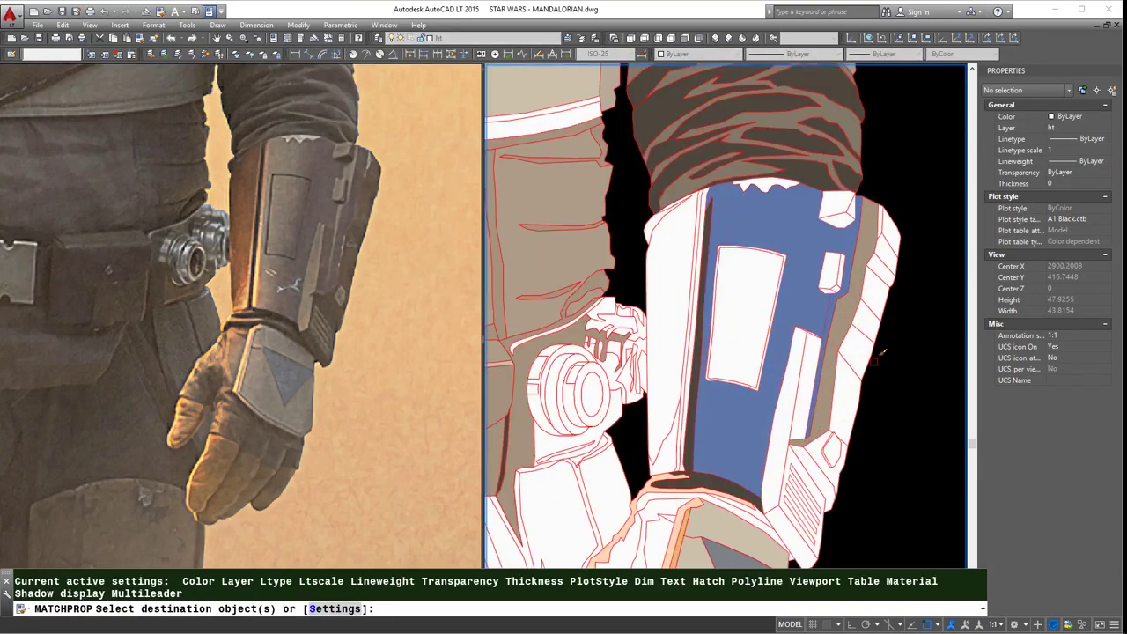
pyautogui.scroll(4, 879, 275)
pyautogui.click(886, 256)
pyautogui.scroll(-4, 885, 256)
pyautogui.press('Return')
pyautogui.scroll(-3, 816, 443)
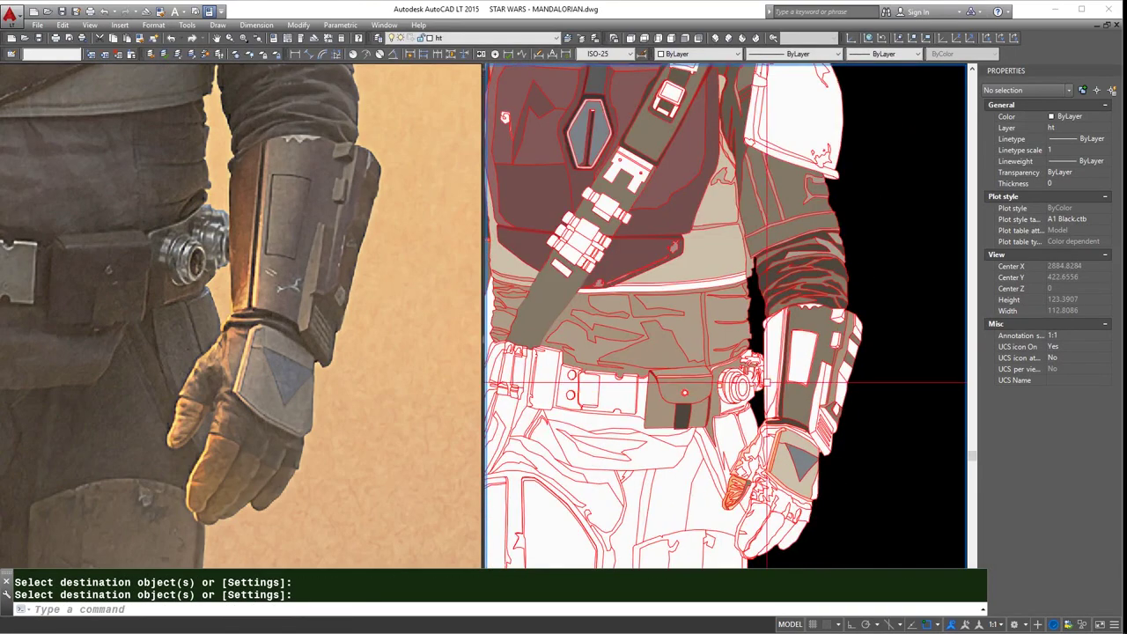
pyautogui.press('Return')
# - Match the bracer's outer strip and an upper facet to neighbouring brown fills
pyautogui.click(625, 328)
pyautogui.scroll(3, 859, 291)
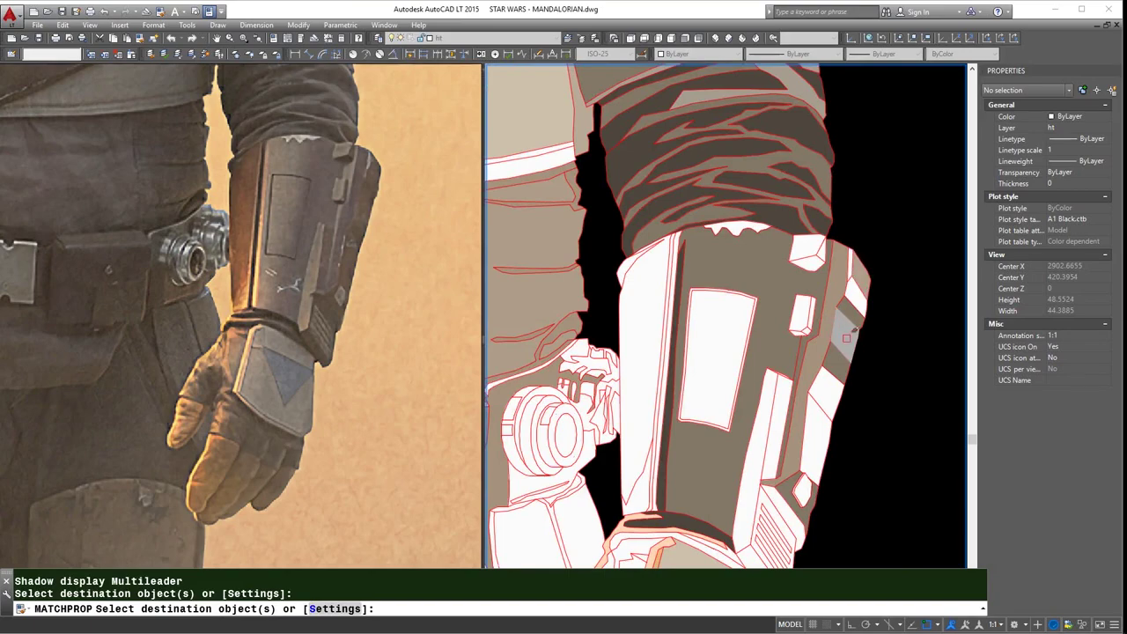
pyautogui.click(846, 337)
pyautogui.press('Return')
pyautogui.scroll(2, 846, 326)
pyautogui.press('Return')
pyautogui.click(846, 317)
pyautogui.click(854, 289)
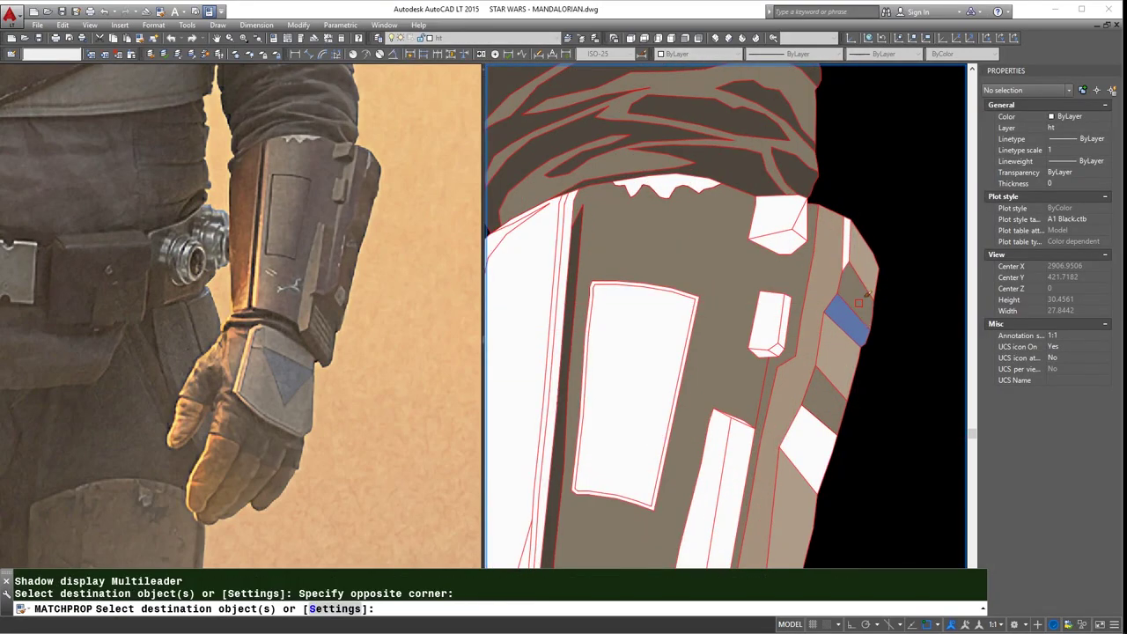
pyautogui.press('Return')
pyautogui.scroll(-3, 859, 302)
pyautogui.press('Return')
pyautogui.scroll(3, 845, 352)
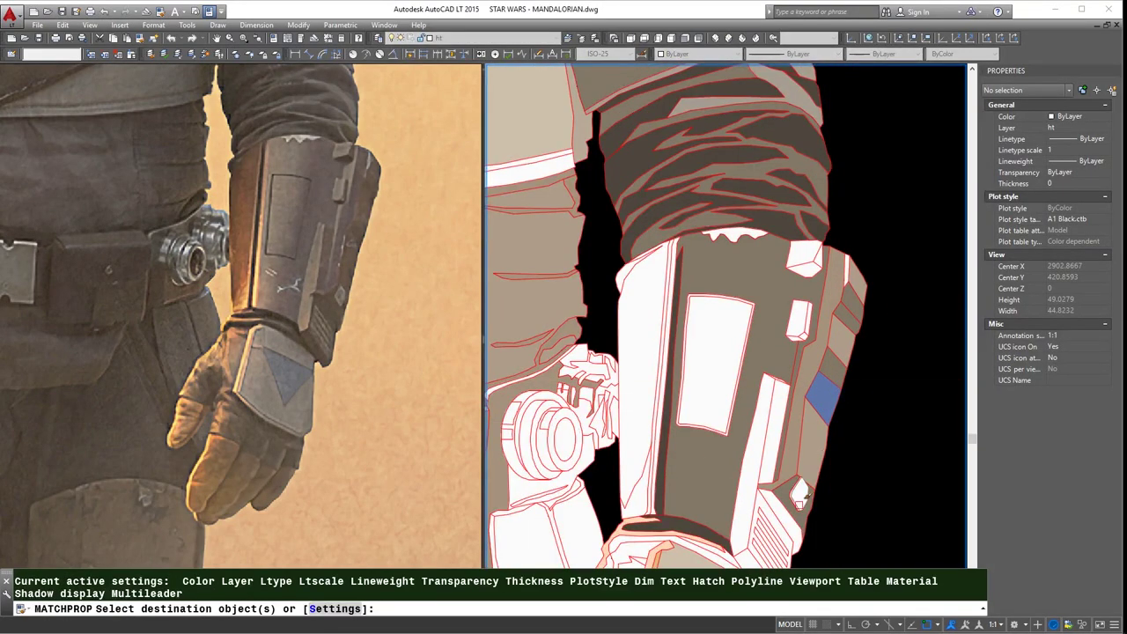
pyautogui.scroll(3, 801, 496)
pyautogui.press('Return')
pyautogui.scroll(-3, 801, 352)
# - Sample further brown hatches on the bracer as MATCHPROP sources for the remaining facets
pyautogui.press('Return')
pyautogui.click(840, 361)
pyautogui.scroll(3, 877, 179)
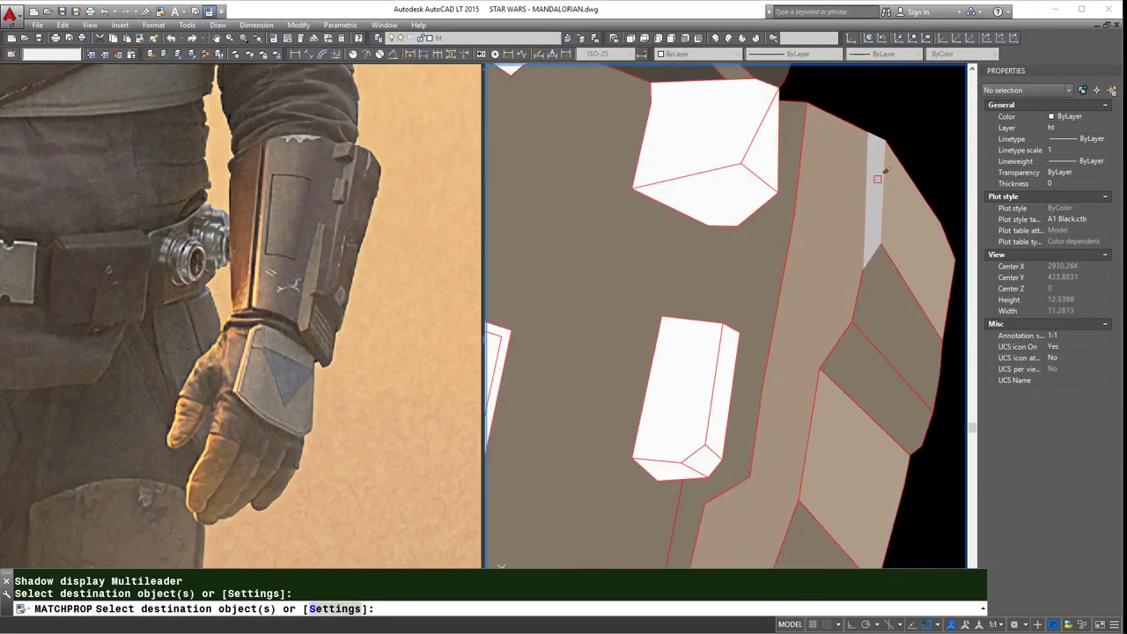
pyautogui.press('Return')
pyautogui.scroll(-3, 881, 326)
pyautogui.scroll(2, 880, 326)
pyautogui.scroll(2, 881, 330)
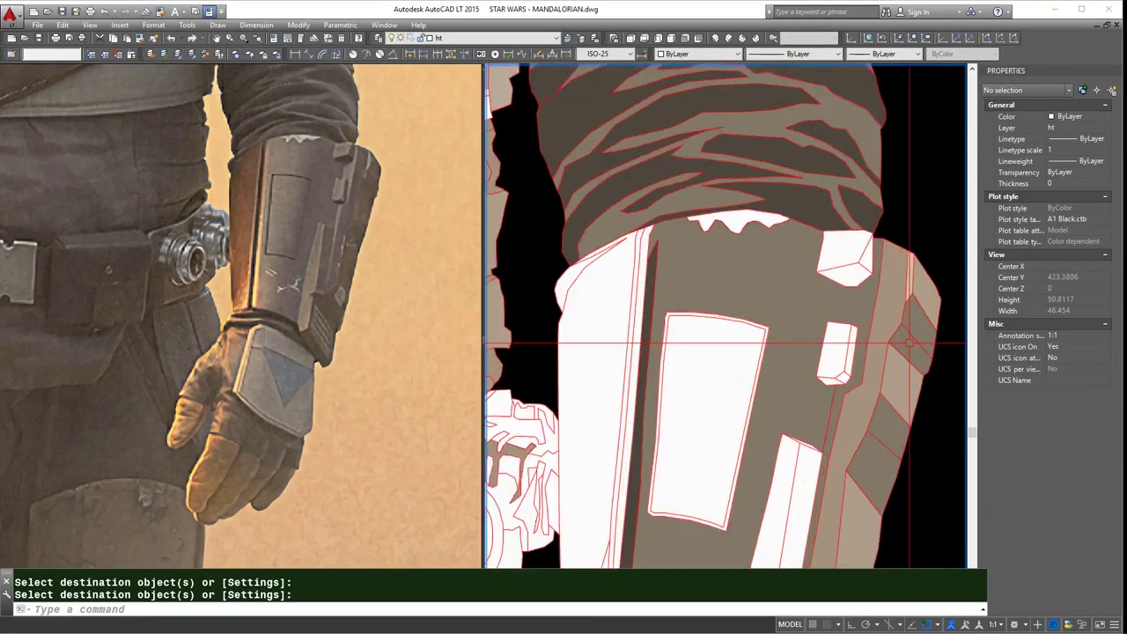
pyautogui.scroll(-1, 744, 152)
pyautogui.press('Return')
pyautogui.click(744, 152)
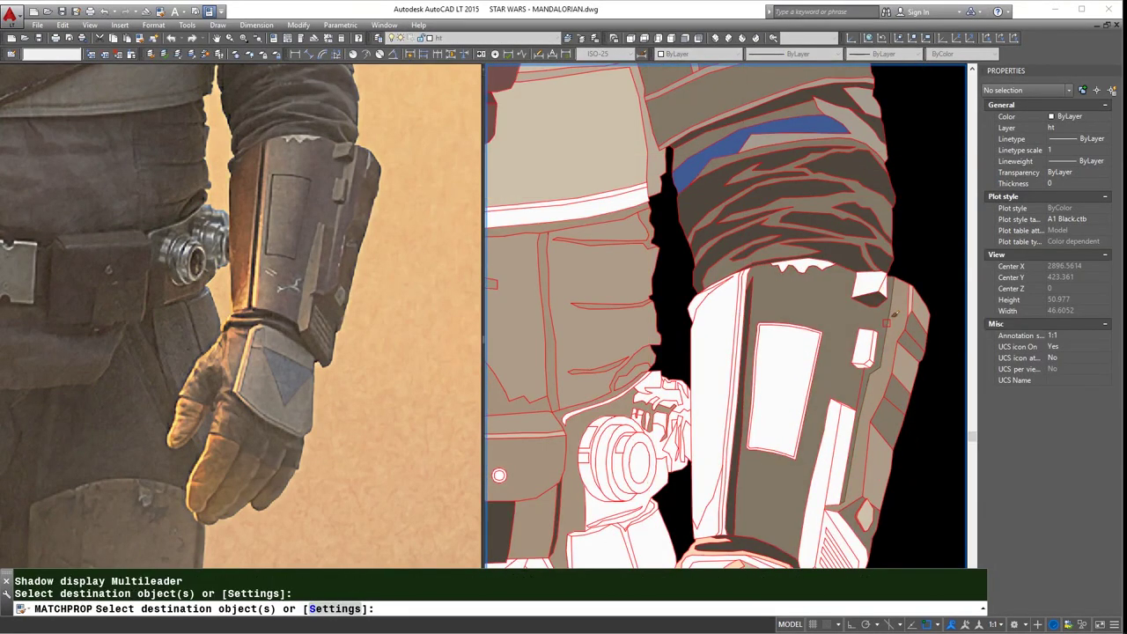
pyautogui.press('Return')
pyautogui.press('Return')
pyautogui.scroll(2, 893, 313)
pyautogui.click(880, 335)
pyautogui.press('Return')
pyautogui.press('Return')
pyautogui.scroll(2, 867, 350)
pyautogui.click(867, 350)
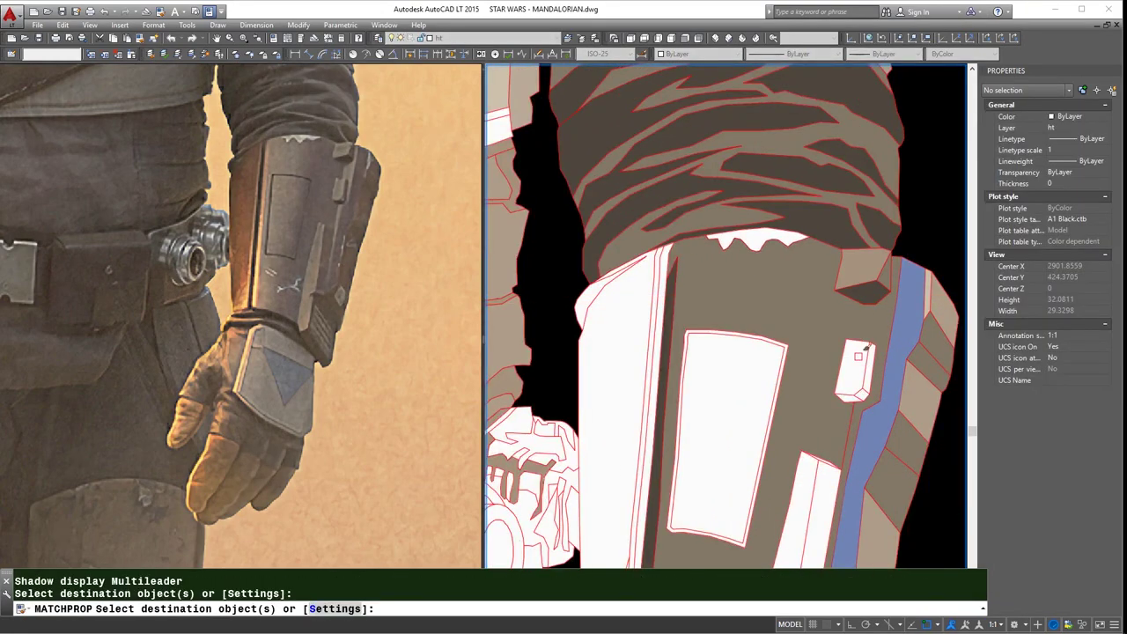
pyautogui.click(867, 350)
pyautogui.press('Return')
pyautogui.press('Return')
pyautogui.click(916, 291)
pyautogui.scroll(2, 880, 282)
pyautogui.scroll(-2, 878, 236)
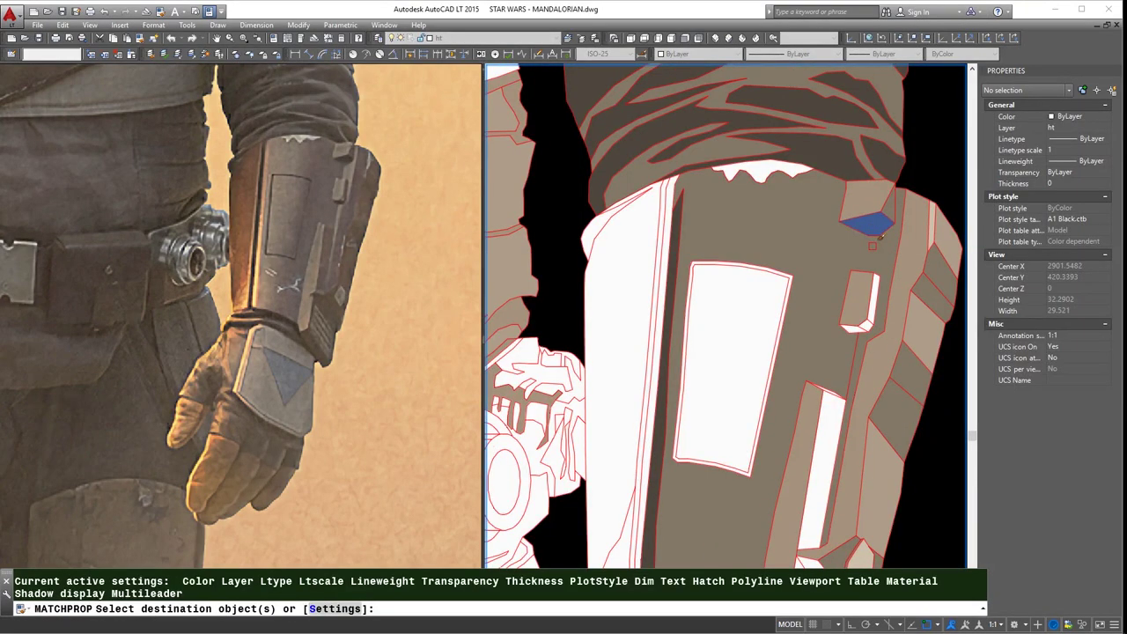
pyautogui.scroll(4, 845, 310)
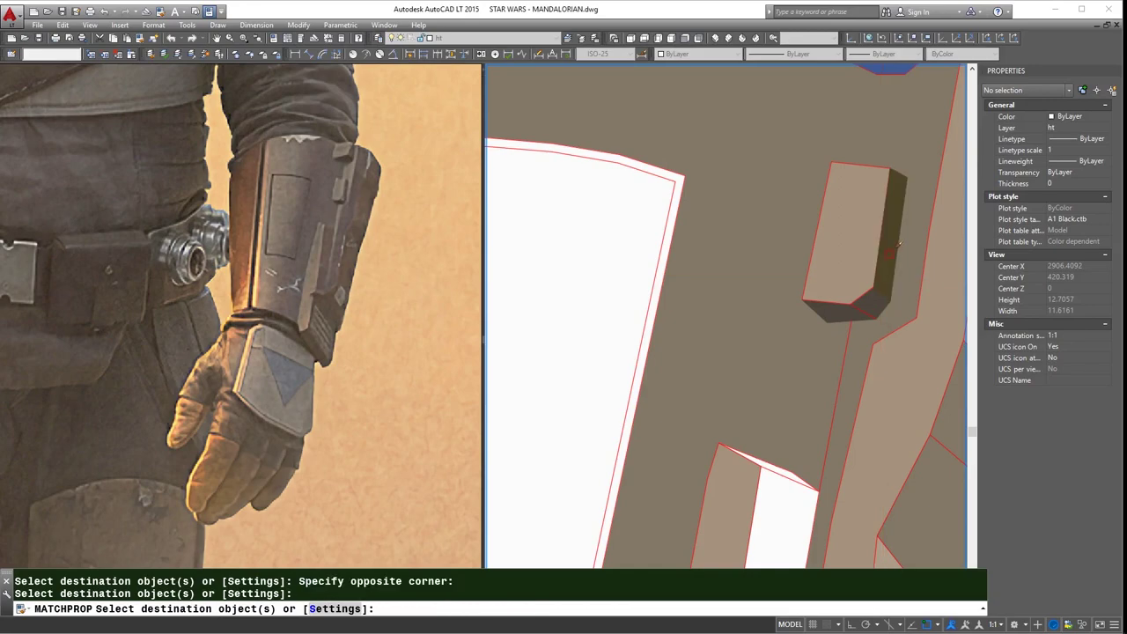
pyautogui.scroll(-4, 844, 290)
pyautogui.press('Return')
pyautogui.scroll(-3, 844, 491)
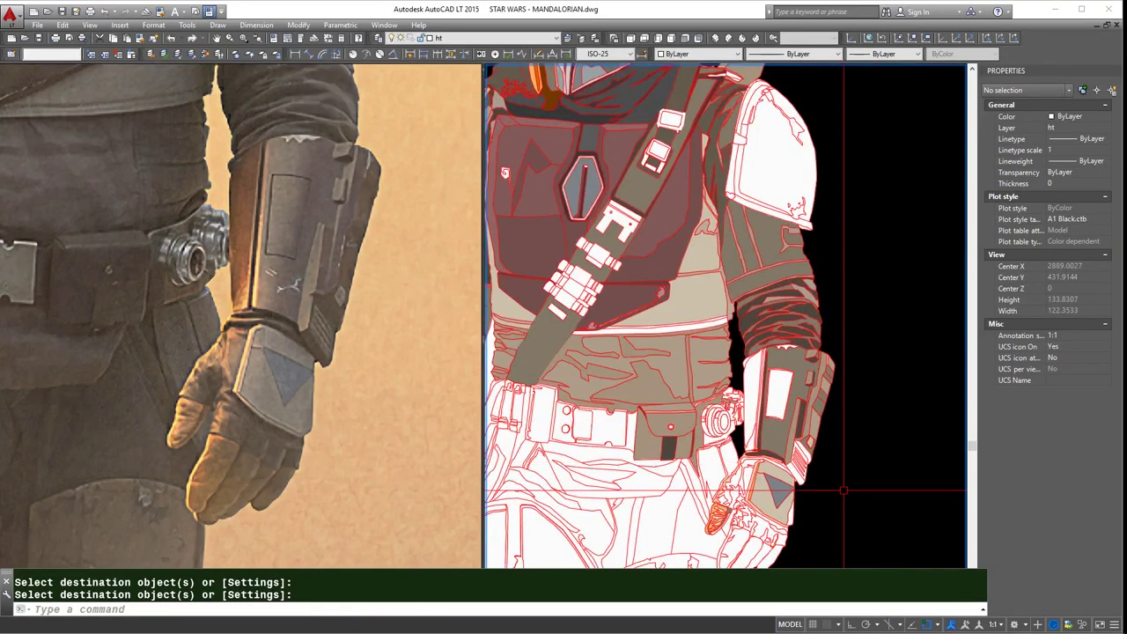
pyautogui.scroll(5, 827, 507)
pyautogui.press('Return')
# - Give the vent grille box and two wrist facets the dark brown fill
pyautogui.click(801, 339)
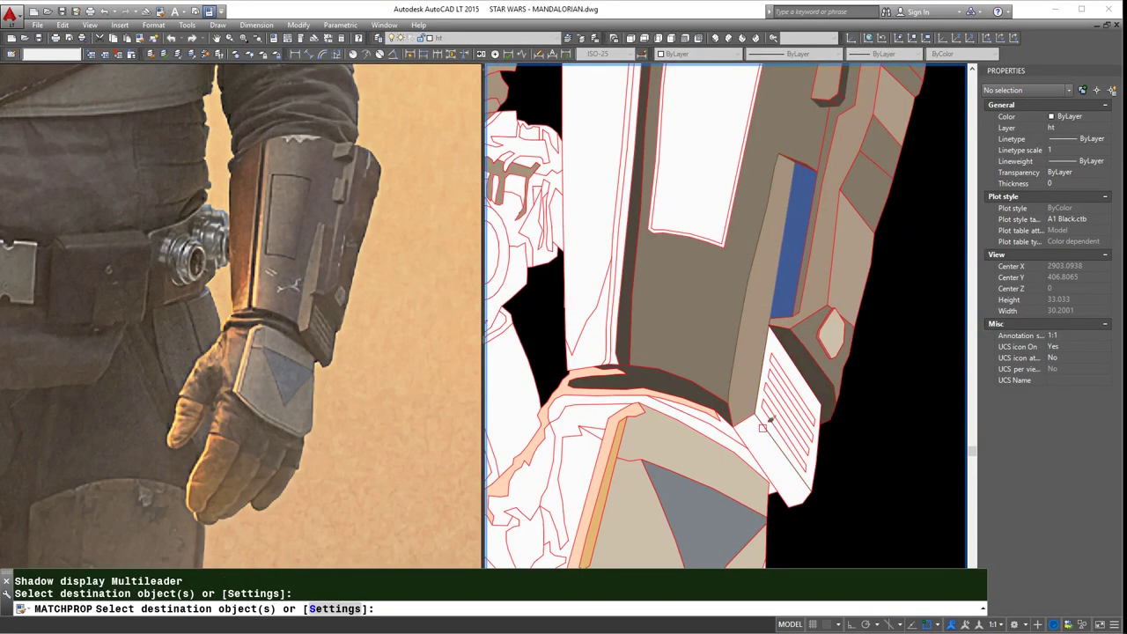
pyautogui.press('Return')
pyautogui.press('Return')
pyautogui.click(759, 462)
pyautogui.scroll(4, 819, 387)
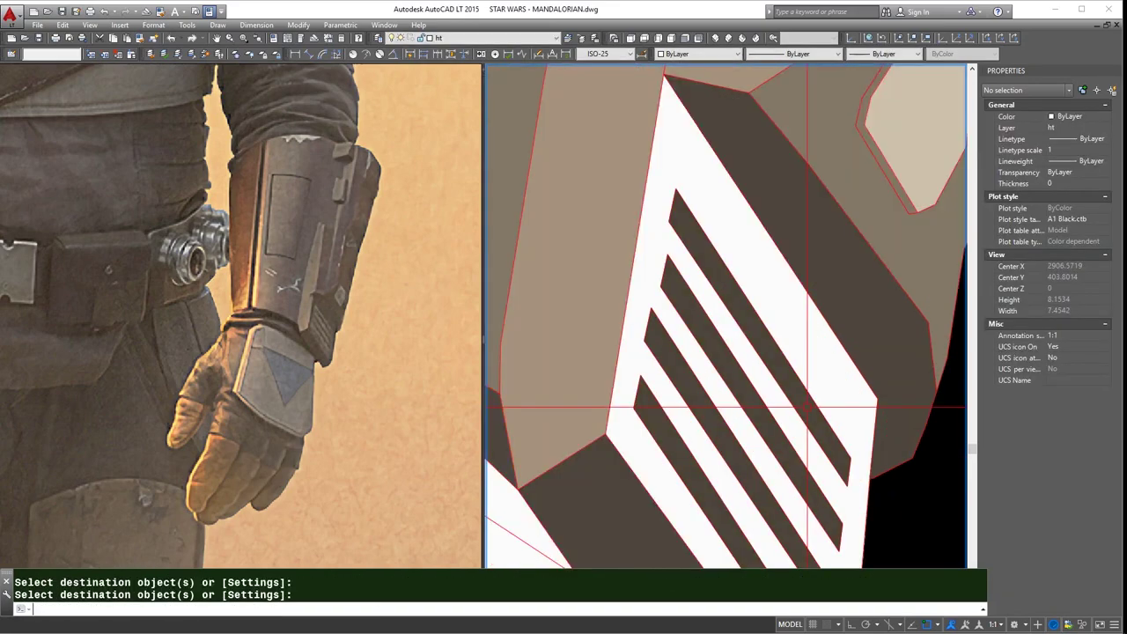
pyautogui.scroll(-4, 836, 368)
pyautogui.click(818, 388)
pyautogui.press('Escape')
pyautogui.press('Return')
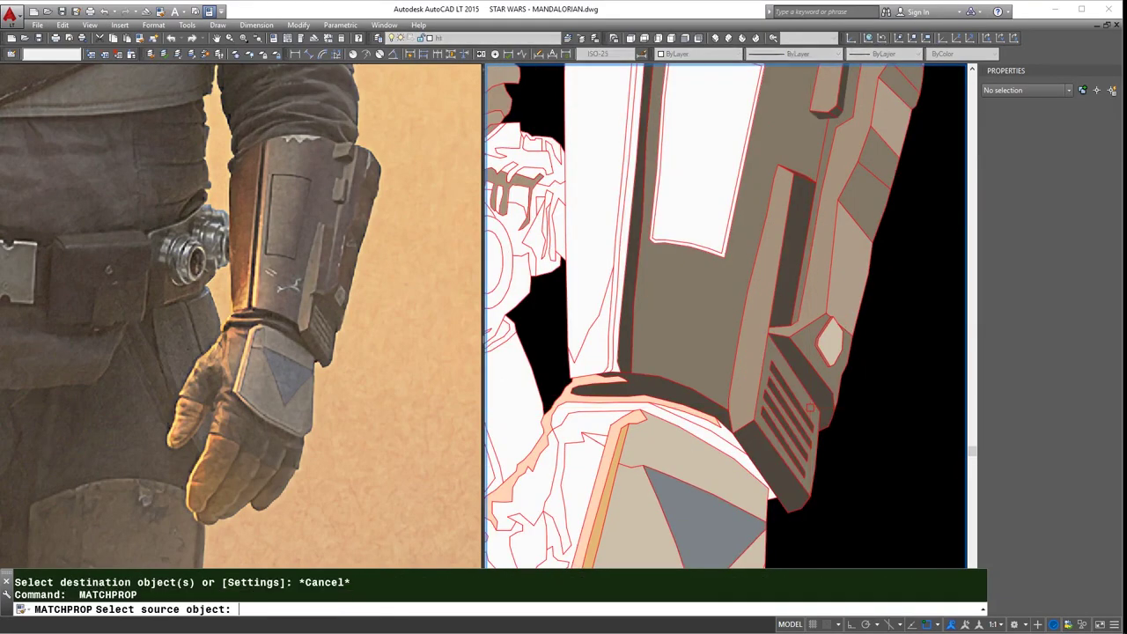
pyautogui.scroll(4, 818, 387)
pyautogui.click(849, 290)
pyautogui.scroll(-4, 853, 280)
pyautogui.click(853, 280)
pyautogui.press('Return')
pyautogui.press('Return')
pyautogui.scroll(3, 854, 280)
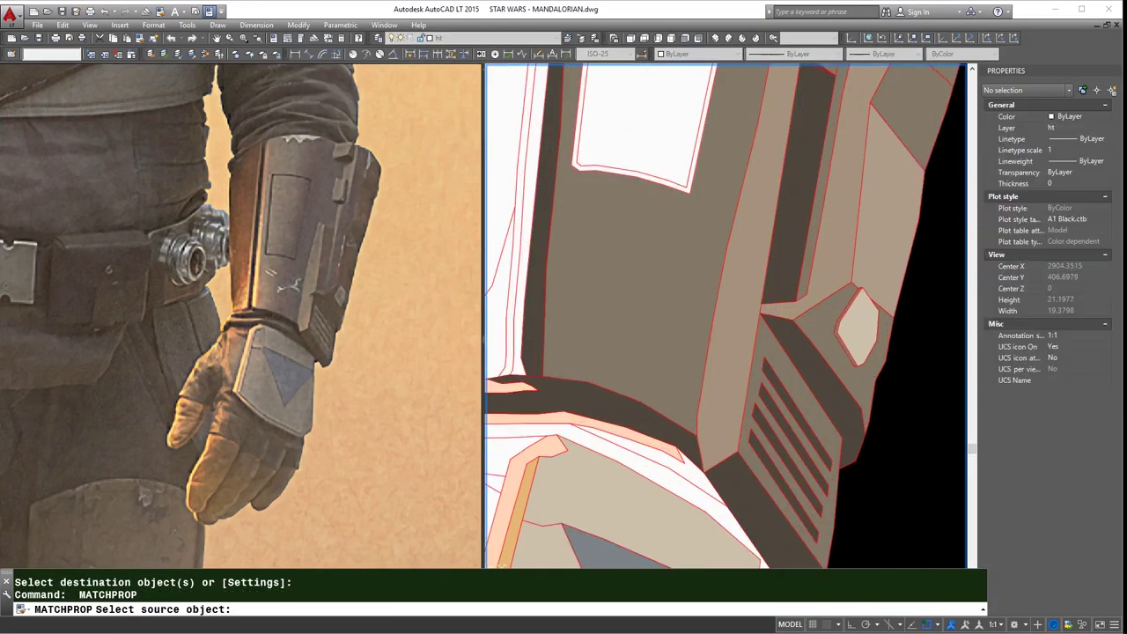
pyautogui.click(838, 322)
pyautogui.scroll(-5, 838, 322)
pyautogui.scroll(3, 831, 297)
pyautogui.press('Return')
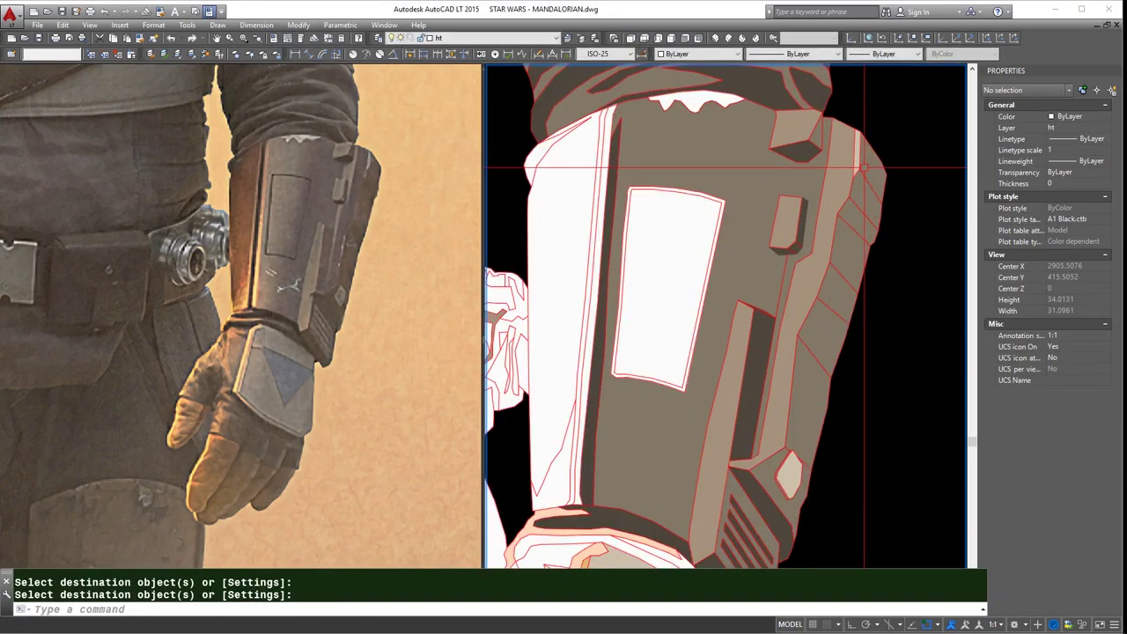
pyautogui.scroll(-2, 829, 366)
pyautogui.scroll(-2, 829, 366)
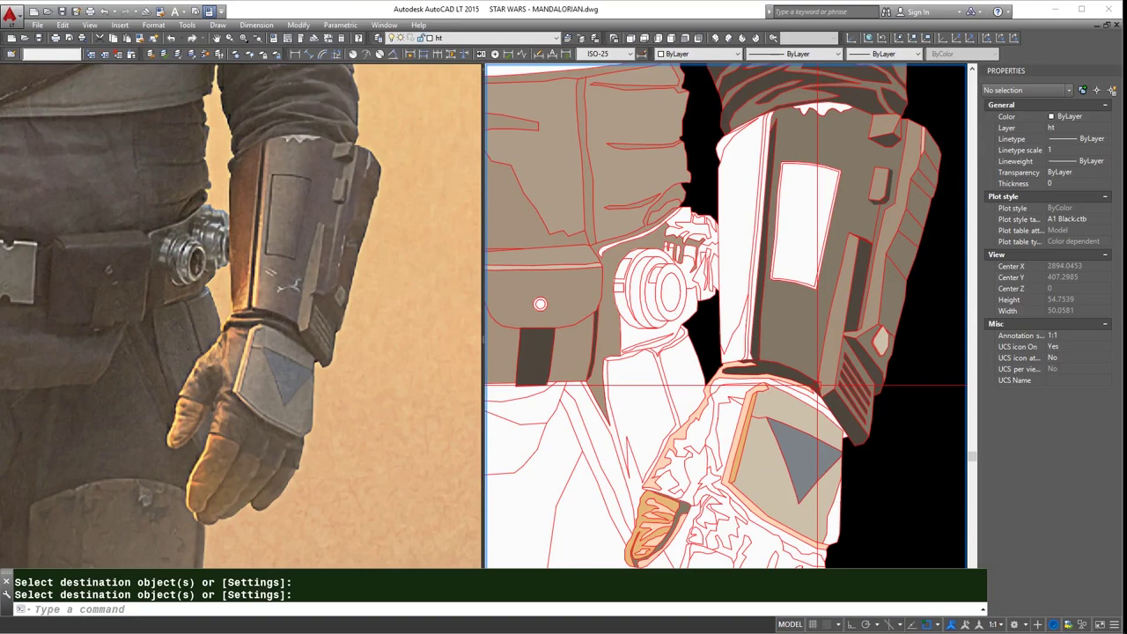
pyautogui.press('Return')
pyautogui.scroll(-2, 805, 308)
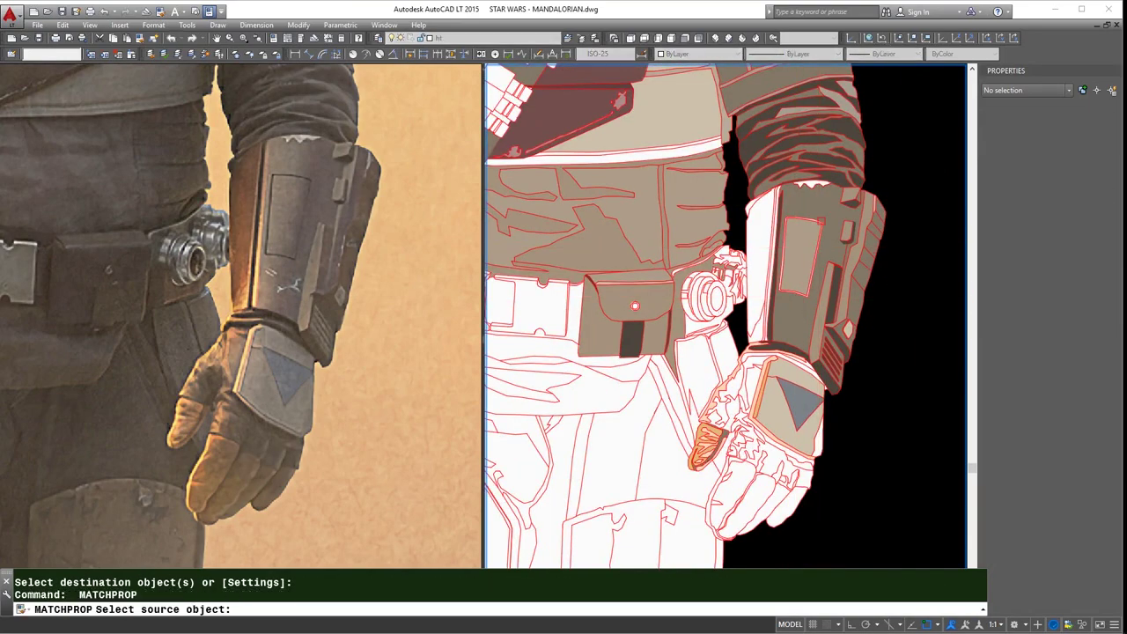
# - Copy the orange hatch onto a bracer strip
pyautogui.click(810, 234)
pyautogui.scroll(5, 813, 184)
pyautogui.doubleClick(813, 184)
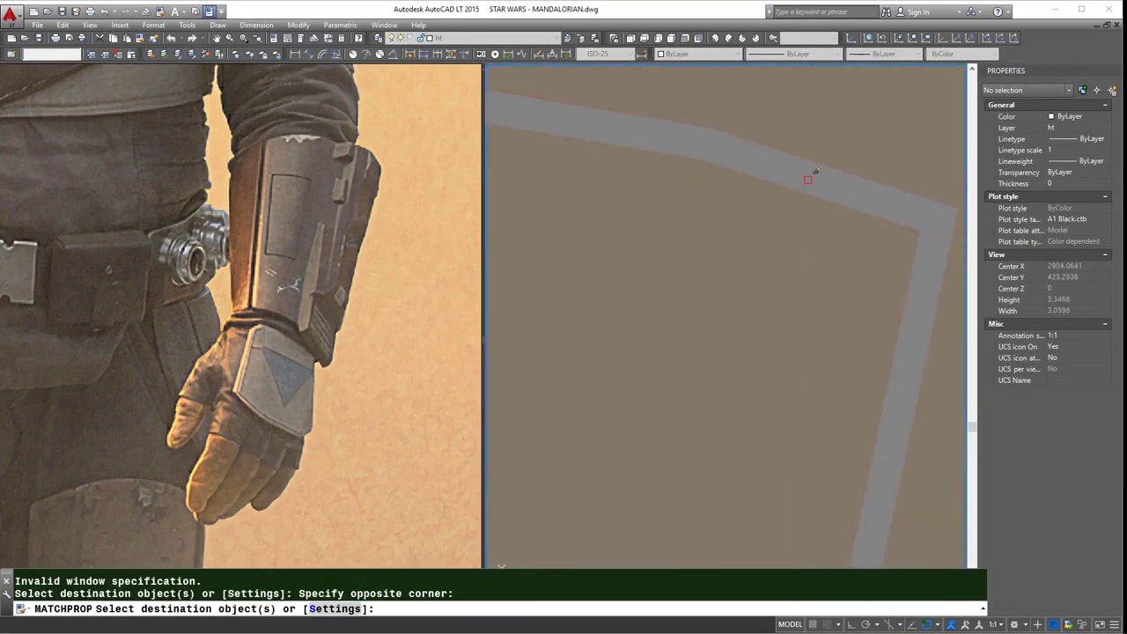
pyautogui.scroll(-4, 896, 300)
pyautogui.press('Return')
pyautogui.scroll(3, 845, 370)
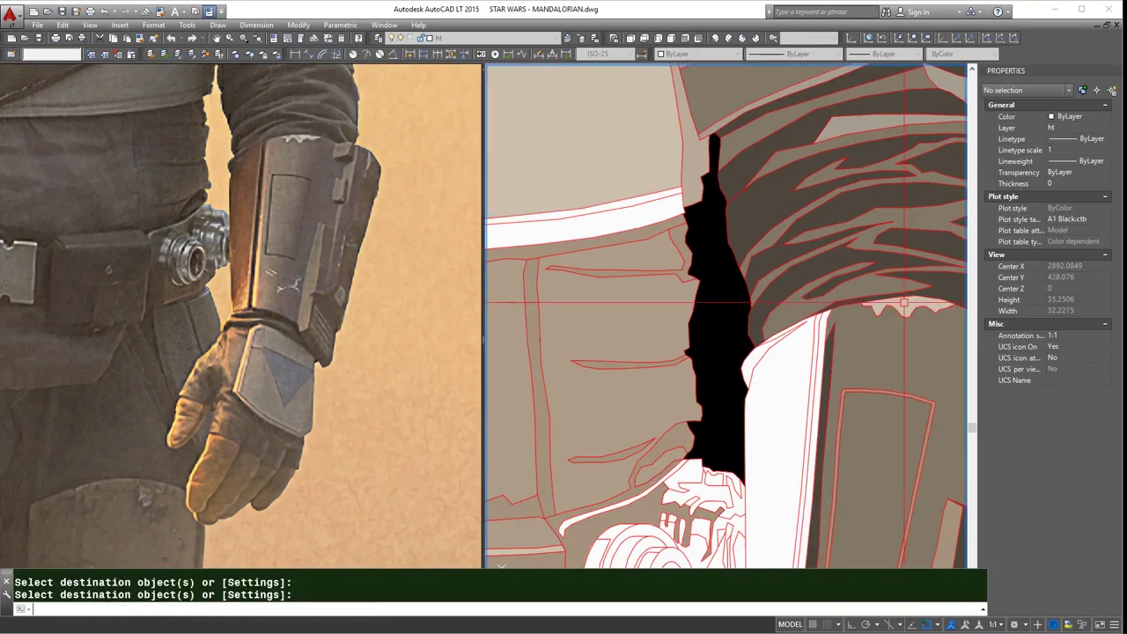
pyautogui.scroll(-3, 855, 396)
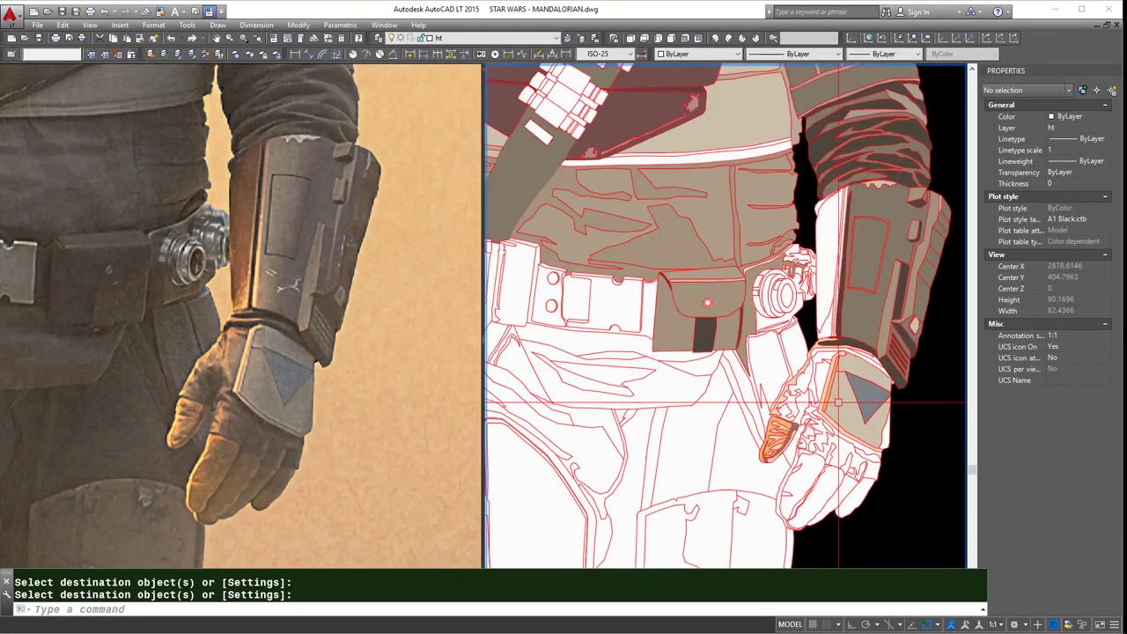
pyautogui.scroll(2, 819, 264)
pyautogui.press('Return')
pyautogui.press('Return')
pyautogui.click(818, 235)
pyautogui.scroll(-2, 819, 235)
pyautogui.press('Return')
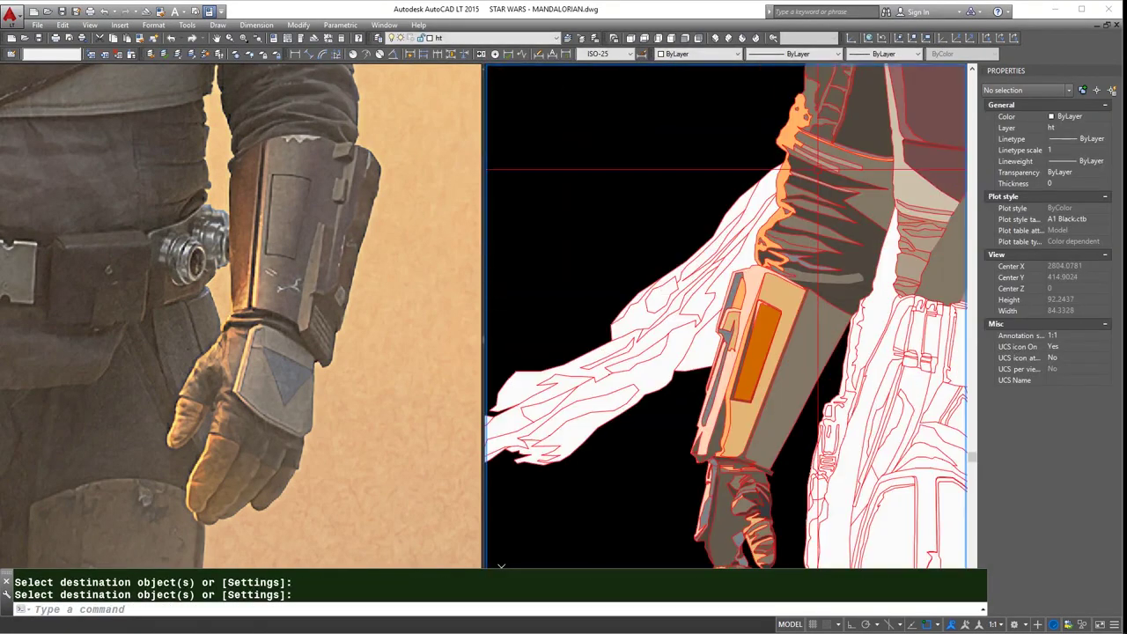
pyautogui.click(759, 327)
pyautogui.scroll(-3, 759, 328)
pyautogui.scroll(4, 760, 327)
pyautogui.press('Return')
pyautogui.press('Return')
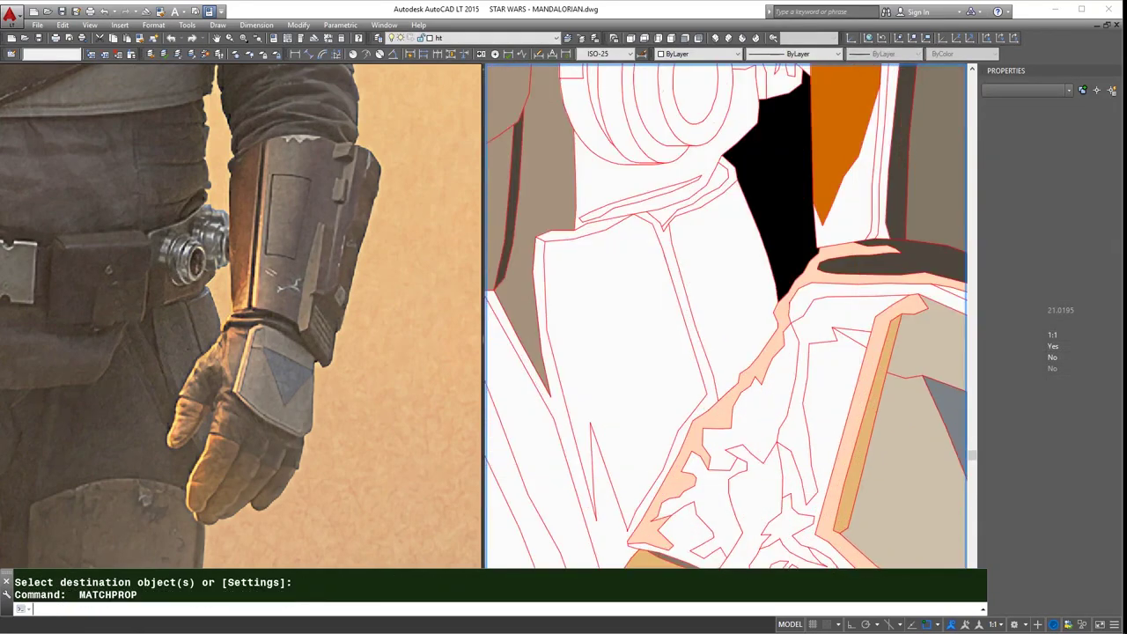
pyautogui.click(861, 268)
pyautogui.scroll(-2, 889, 364)
# - Fill the narrow strip beside the bracer pale grey and the inner bracer strip orange
pyautogui.press('Return')
pyautogui.press('Return')
pyautogui.click(889, 364)
pyautogui.scroll(3, 889, 363)
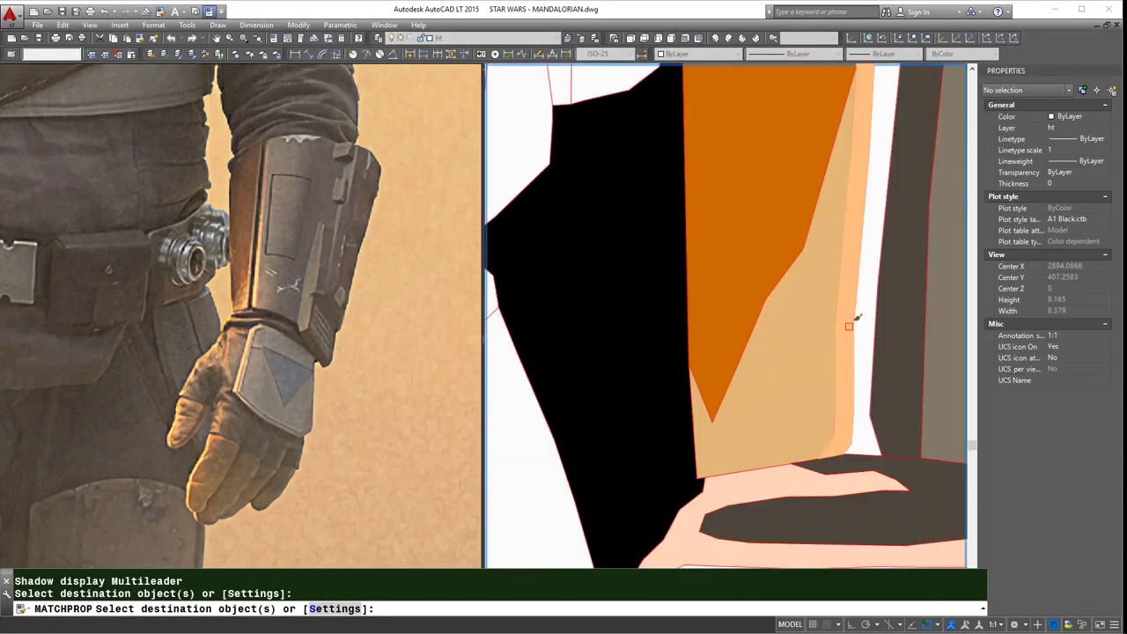
pyautogui.scroll(-3, 889, 364)
pyautogui.scroll(3, 889, 363)
pyautogui.scroll(-3, 889, 363)
pyautogui.press('Return')
pyautogui.click(884, 388)
pyautogui.scroll(3, 880, 416)
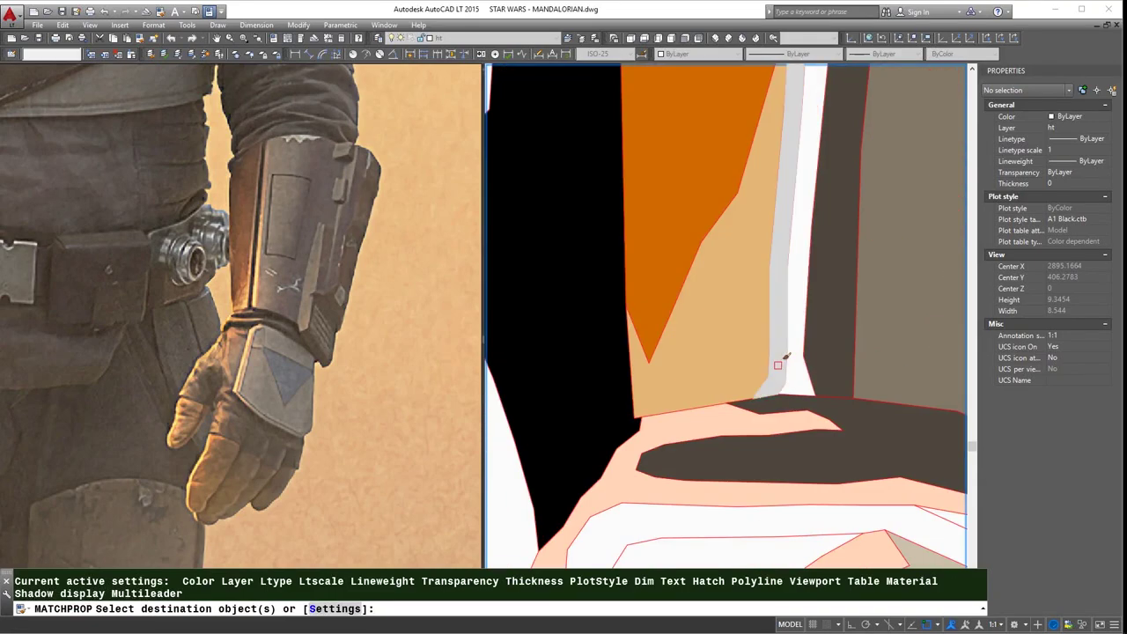
pyautogui.scroll(-3, 880, 417)
pyautogui.scroll(-3, 880, 416)
pyautogui.scroll(3, 881, 417)
pyautogui.scroll(-3, 880, 416)
pyautogui.press('Return')
pyautogui.click(915, 352)
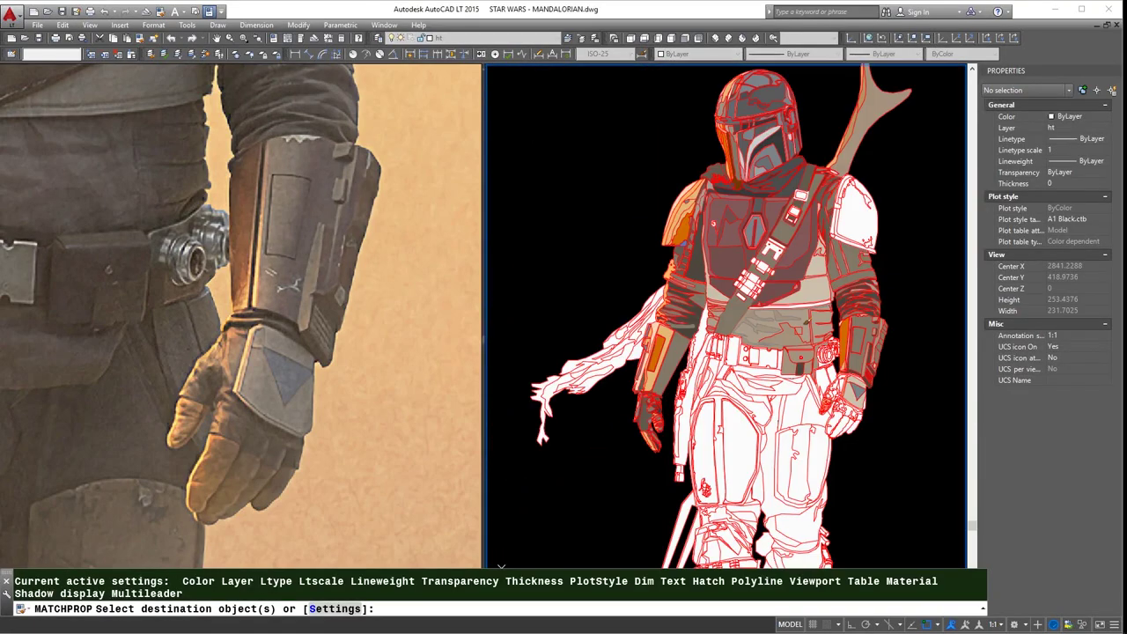
pyautogui.scroll(3, 921, 341)
pyautogui.scroll(-3, 880, 352)
pyautogui.press('Return')
pyautogui.scroll(3, 859, 255)
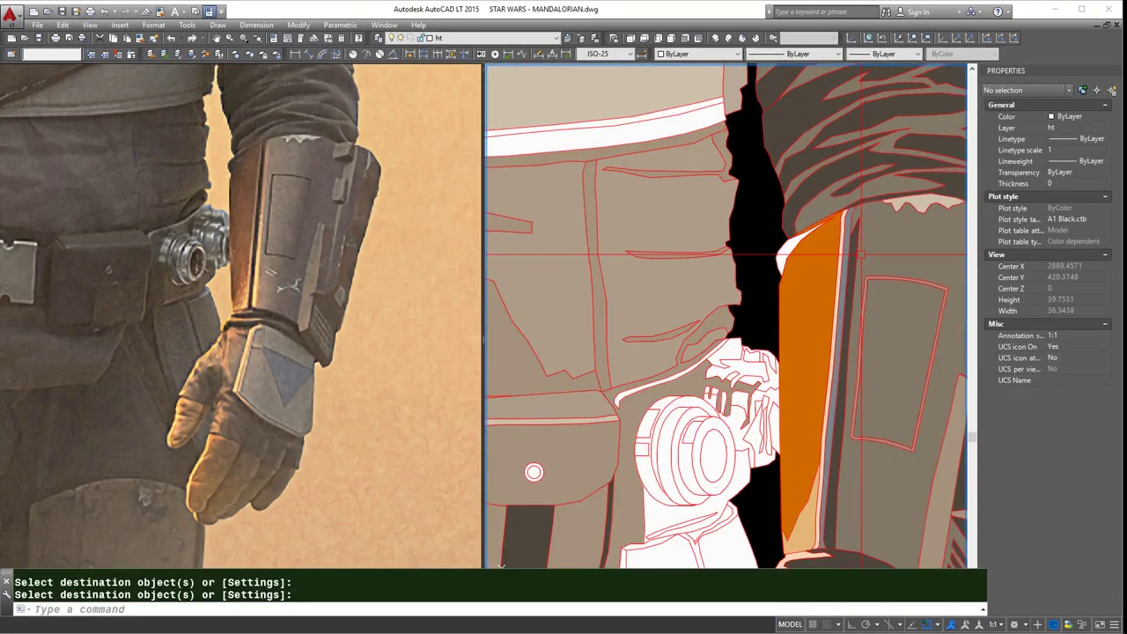
pyautogui.press('Return')
pyautogui.click(859, 264)
pyautogui.press('Return')
pyautogui.scroll(-4, 855, 365)
pyautogui.press('Return')
pyautogui.scroll(3, 845, 370)
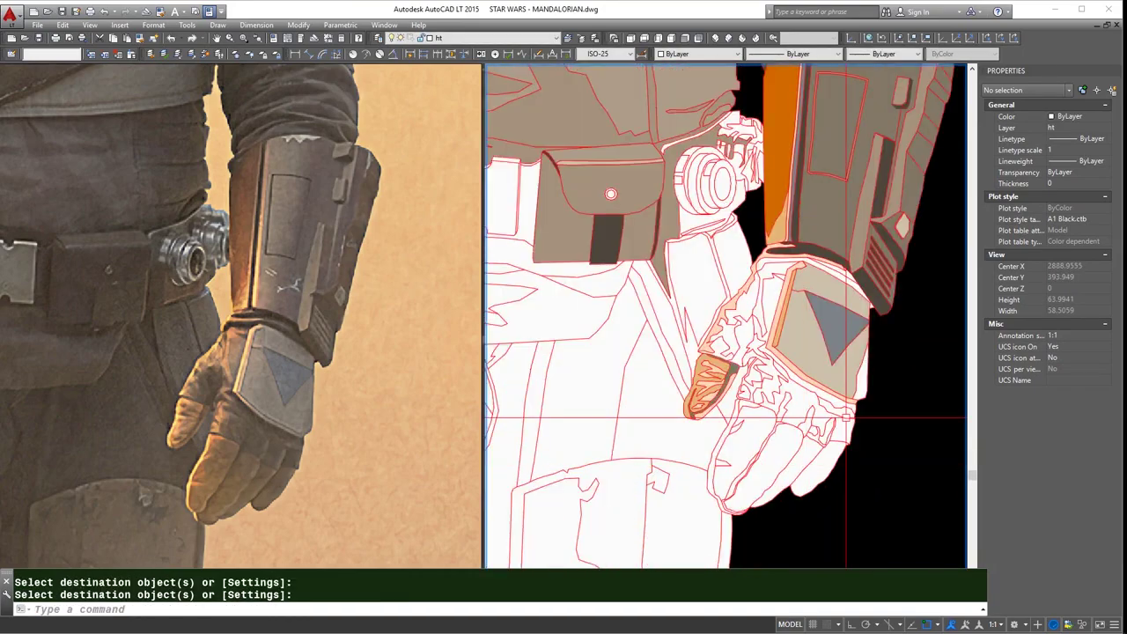
# - Save the MANDALORIAN drawing
pyautogui.hotkey('ctrl', 's')
pyautogui.scroll(3, 686, 325)
pyautogui.scroll(-2, 715, 337)
# - Copy the blue thigh hatch onto the small patch on the left thigh
pyautogui.scroll(-4, 687, 289)
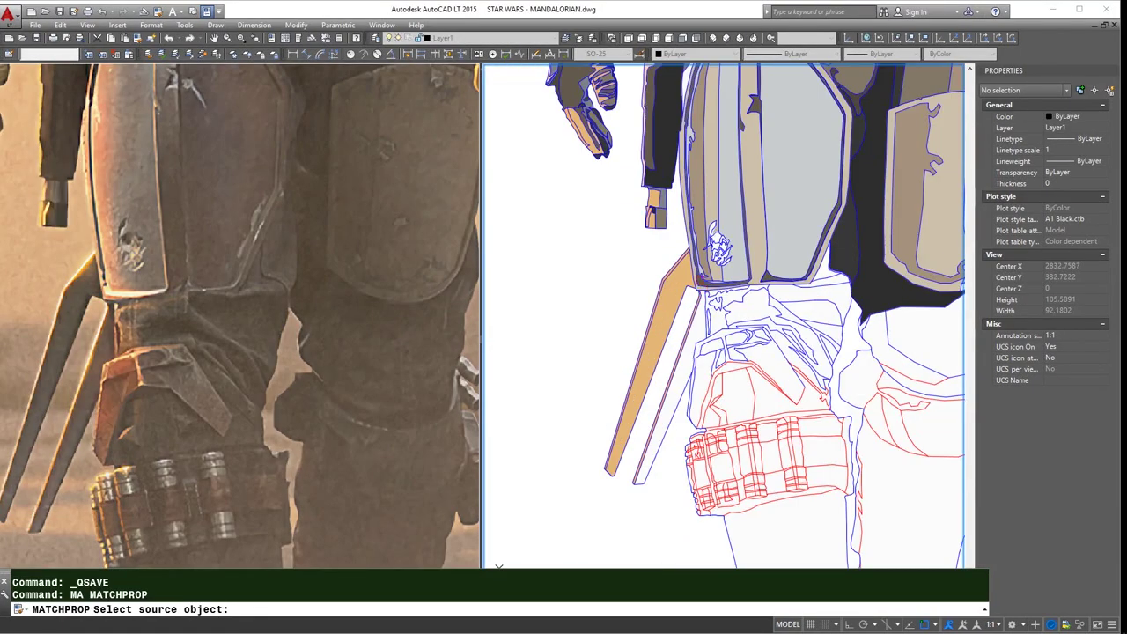
pyautogui.moveTo(687, 290)
pyautogui.mouseDown(button='middle')
pyautogui.moveTo(696, 546)
pyautogui.moveTo(666, 396)
pyautogui.mouseUp(button='middle')
pyautogui.click(695, 546)
pyautogui.press('Return')
pyautogui.moveTo(686, 447)
pyautogui.mouseDown(button='middle')
pyautogui.moveTo(695, 362)
pyautogui.moveTo(640, 326)
pyautogui.mouseUp(button='middle')
pyautogui.press('Return')
pyautogui.click(620, 338)
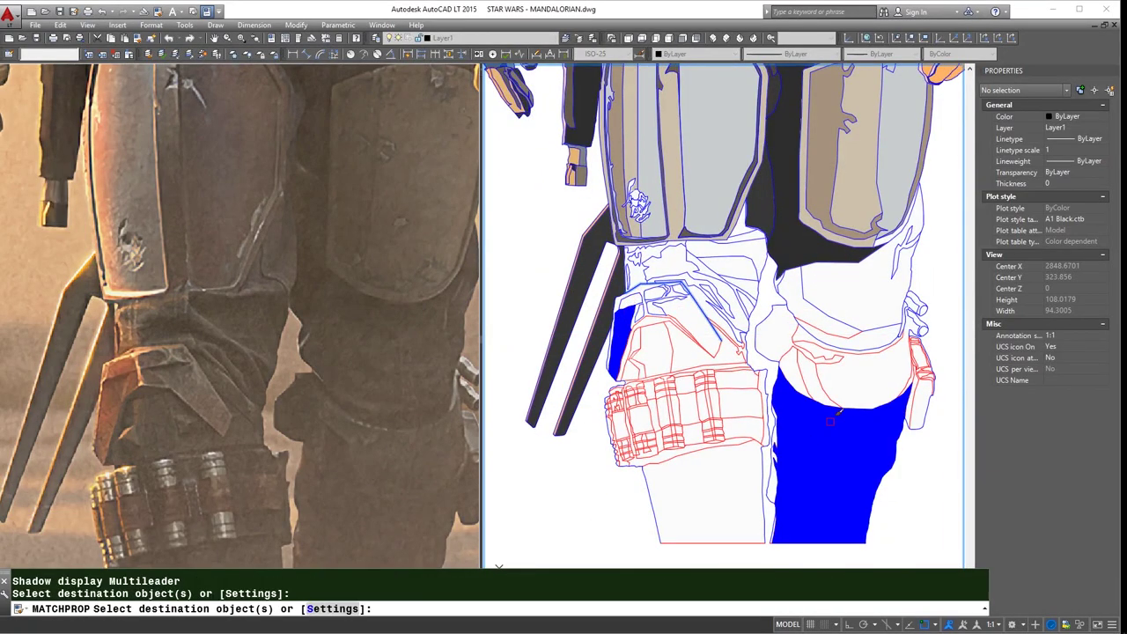
pyautogui.press('Escape')
# - Isolate Layer1 from a belt outline, then move the blue thigh hatch to the ht layer
pyautogui.click(654, 395)
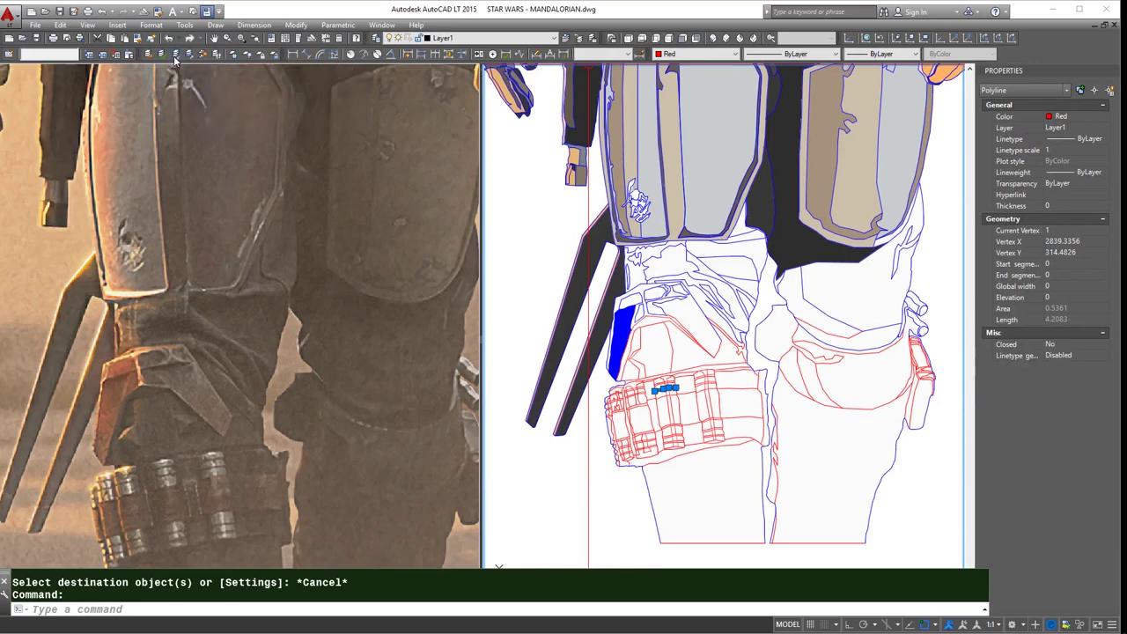
pyautogui.click(175, 56)
pyautogui.click(678, 303)
pyautogui.scroll(5, 678, 304)
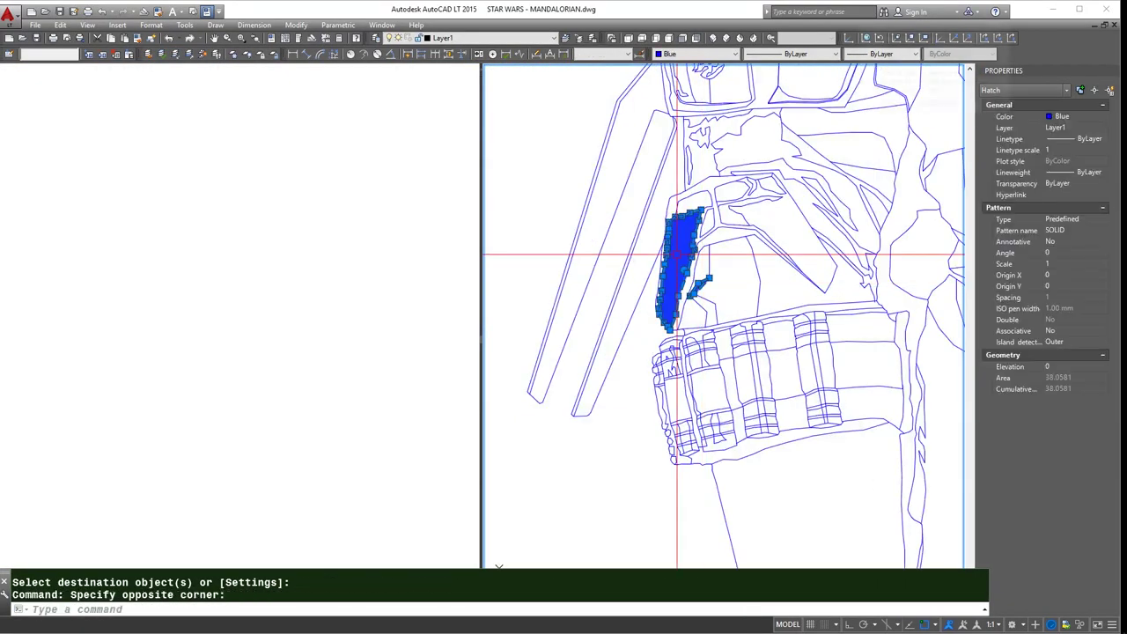
pyautogui.click(466, 38)
pyautogui.click(497, 74)
pyautogui.press('Return')
# - Clear the selection and turn all layers back on with LAYON
pyautogui.press('Escape')
pyautogui.press('Escape')
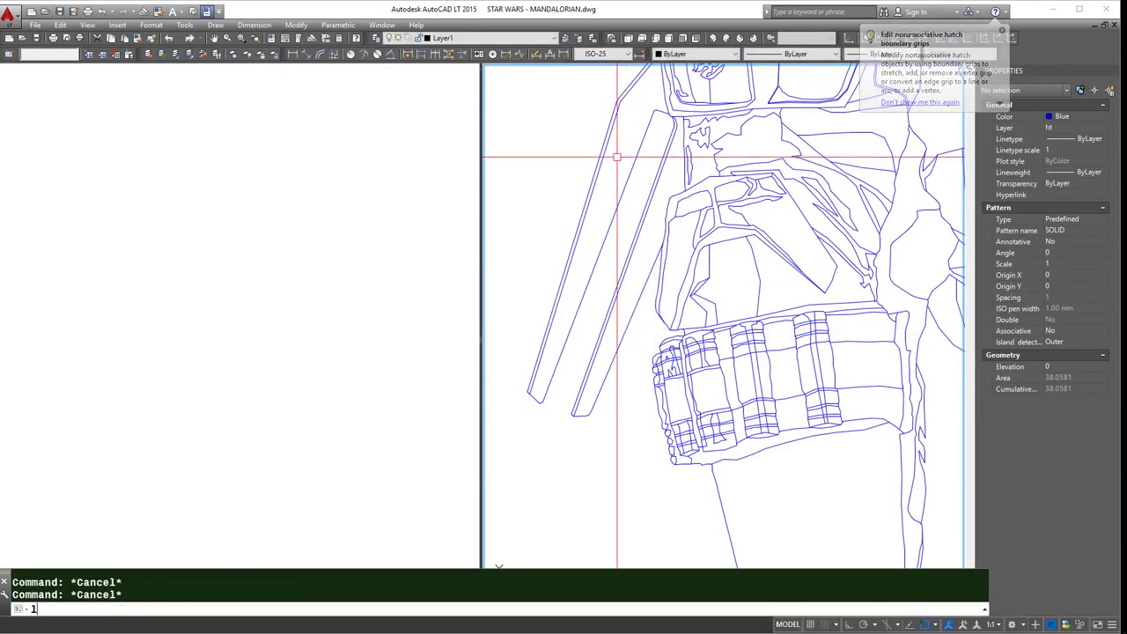
pyautogui.write('LAYON')
pyautogui.press('Return')
# - Copy the orange hatch fill onto the thigh patch using MATCHPROP
pyautogui.write('ma')
pyautogui.press('Return')
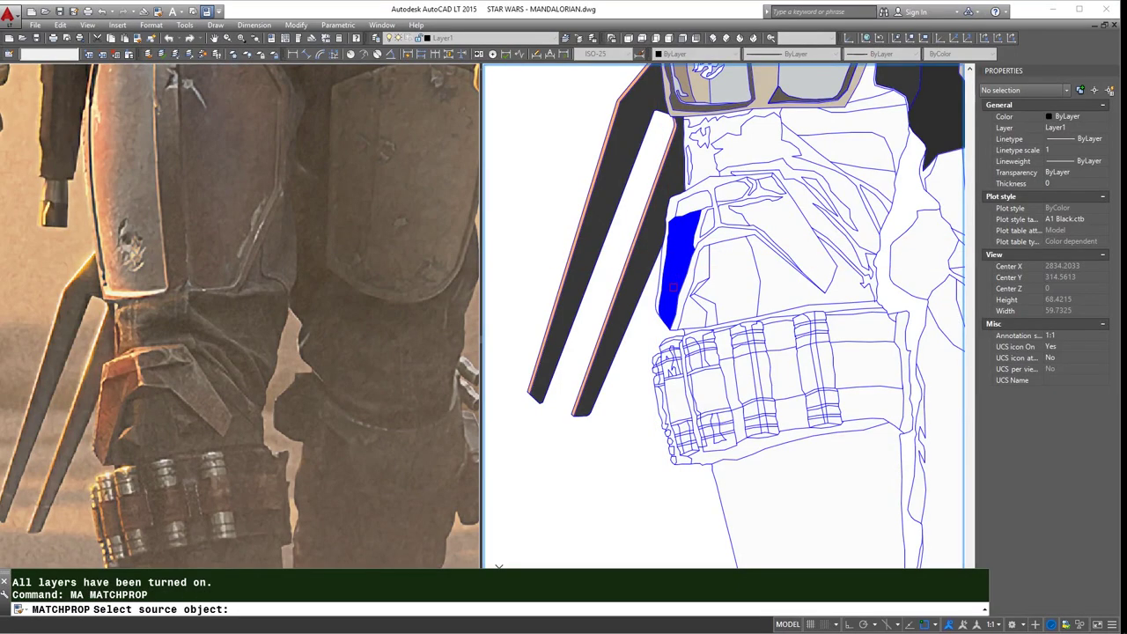
pyautogui.scroll(-2, 673, 286)
pyautogui.scroll(2, 672, 286)
pyautogui.scroll(-4, 704, 308)
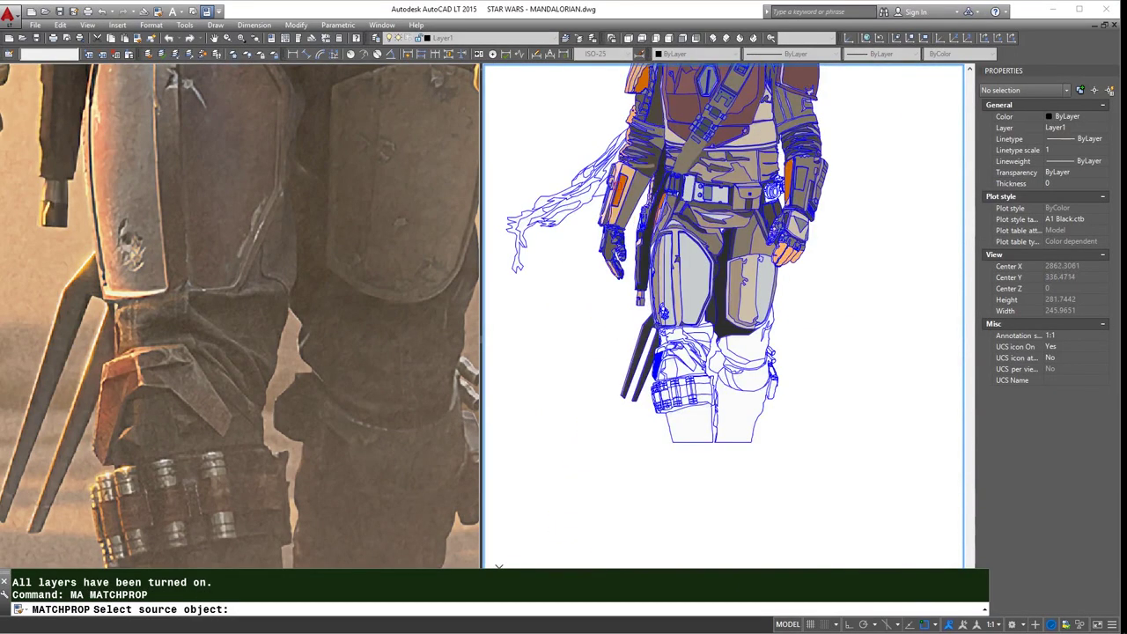
pyautogui.click(669, 202)
pyautogui.scroll(3, 653, 297)
pyautogui.click(653, 297)
pyautogui.press('Return')
# - Match a neighbouring hatch's fill onto a chest emblem piece
pyautogui.scroll(2, 669, 264)
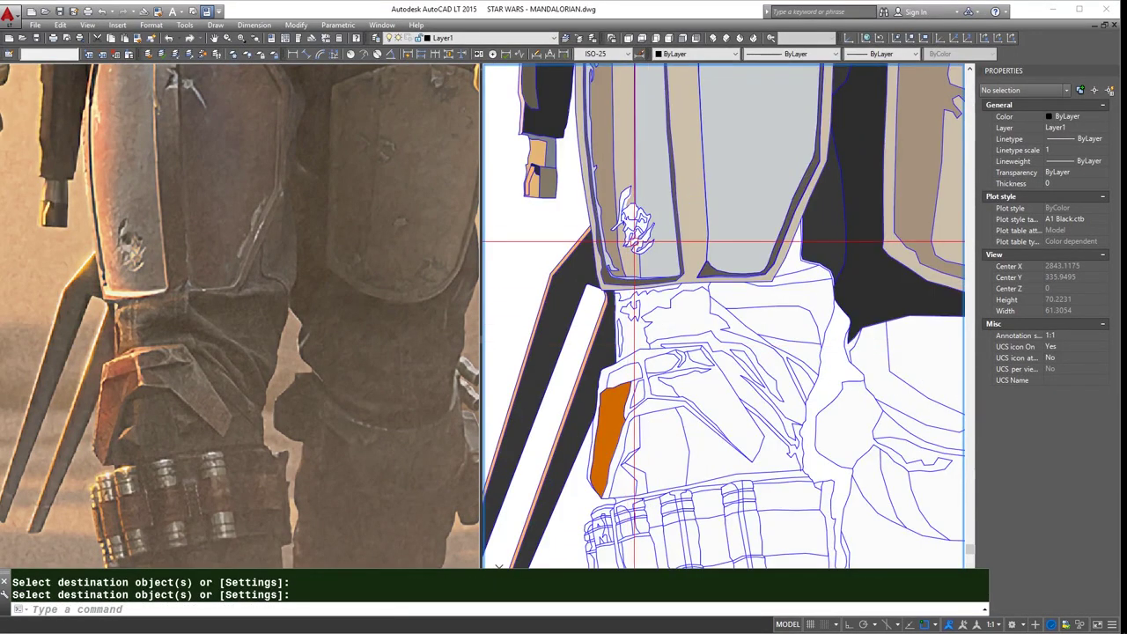
pyautogui.scroll(3, 721, 264)
pyautogui.press('Return')
pyautogui.click(753, 290)
pyautogui.scroll(3, 752, 291)
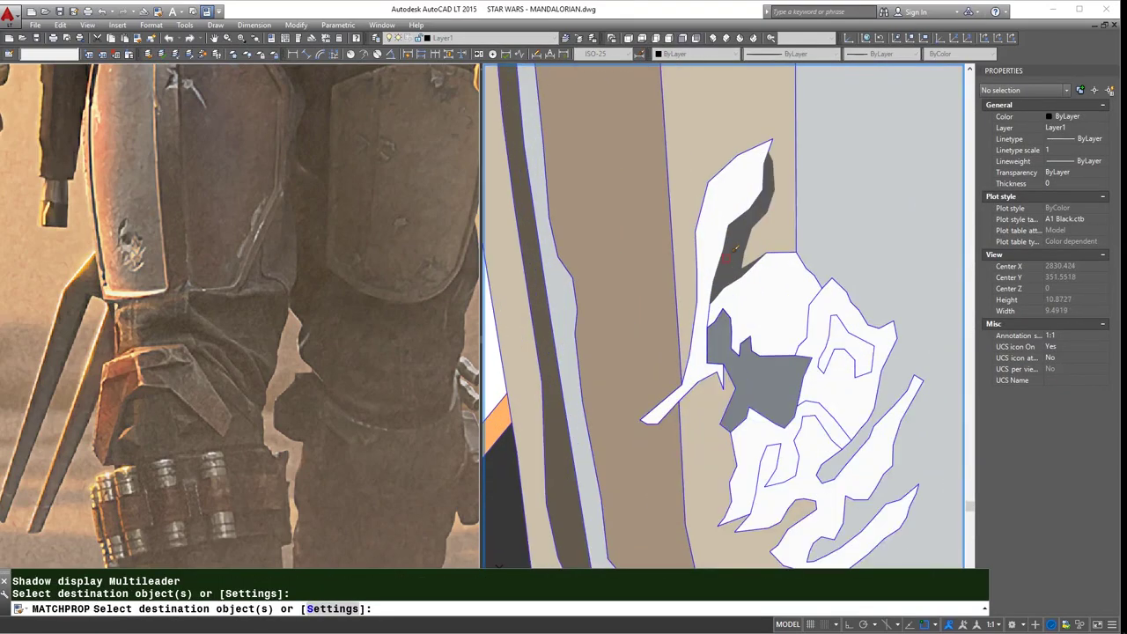
pyautogui.click(755, 265)
pyautogui.scroll(-4, 754, 264)
pyautogui.press('Return')
# - Turn the light grey emblem piece dark grey, matched from a dark grey fill
pyautogui.press('Return')
pyautogui.scroll(2, 732, 388)
pyautogui.click(733, 387)
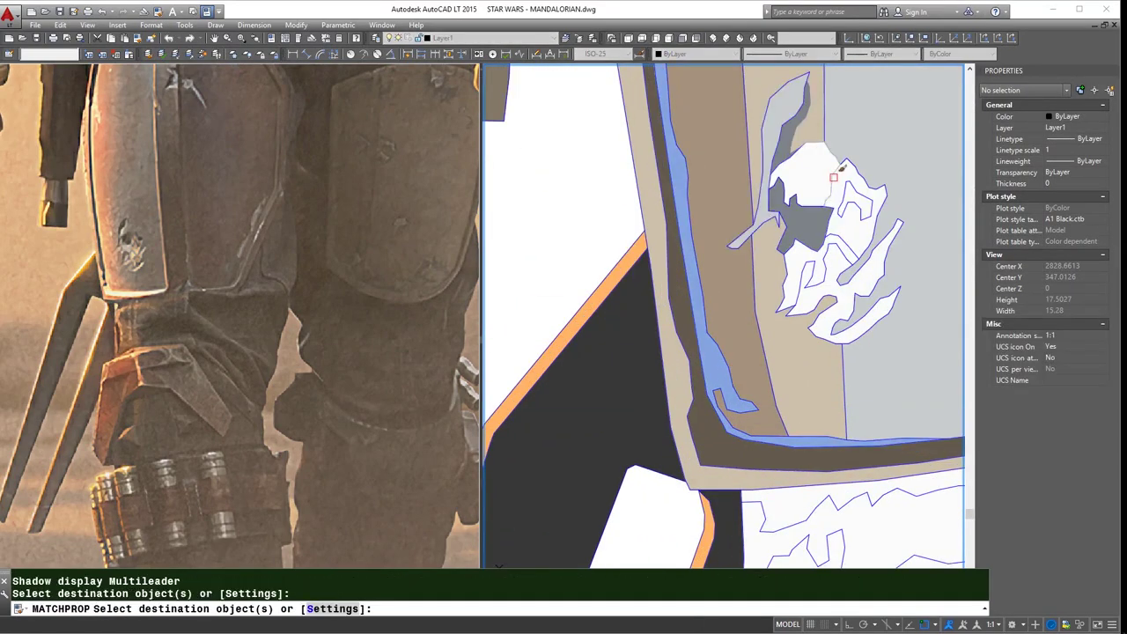
# - Turn the remaining emblem pieces black, matched from a black fill
pyautogui.press('Return')
pyautogui.press('Return')
pyautogui.click(805, 215)
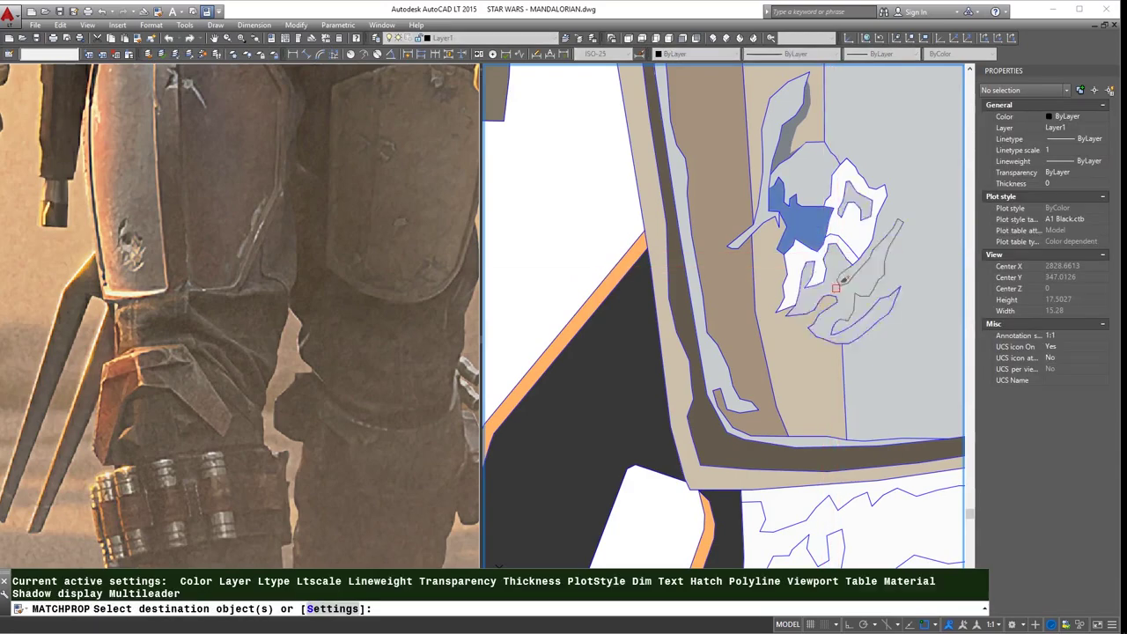
pyautogui.click(831, 270)
pyautogui.press('Return')
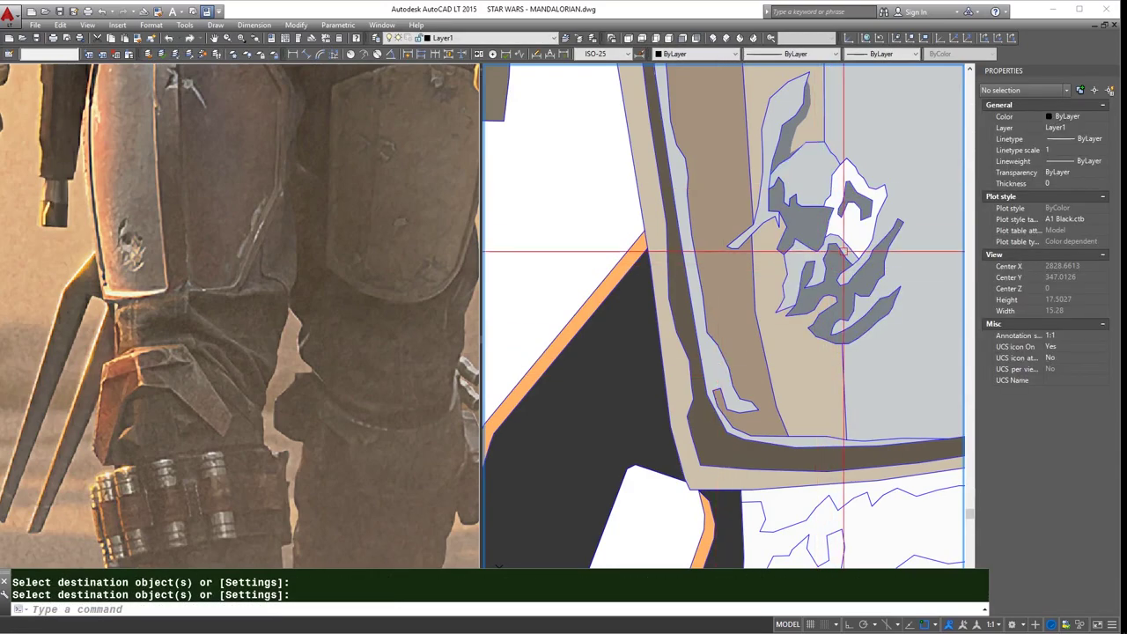
pyautogui.click(712, 370)
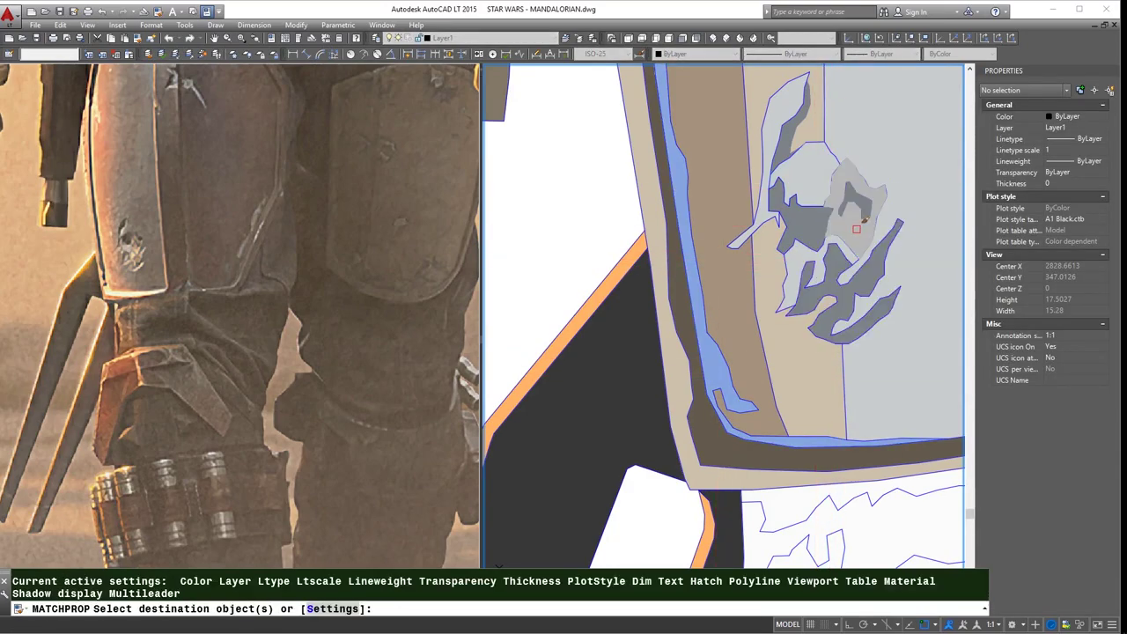
pyautogui.click(808, 245)
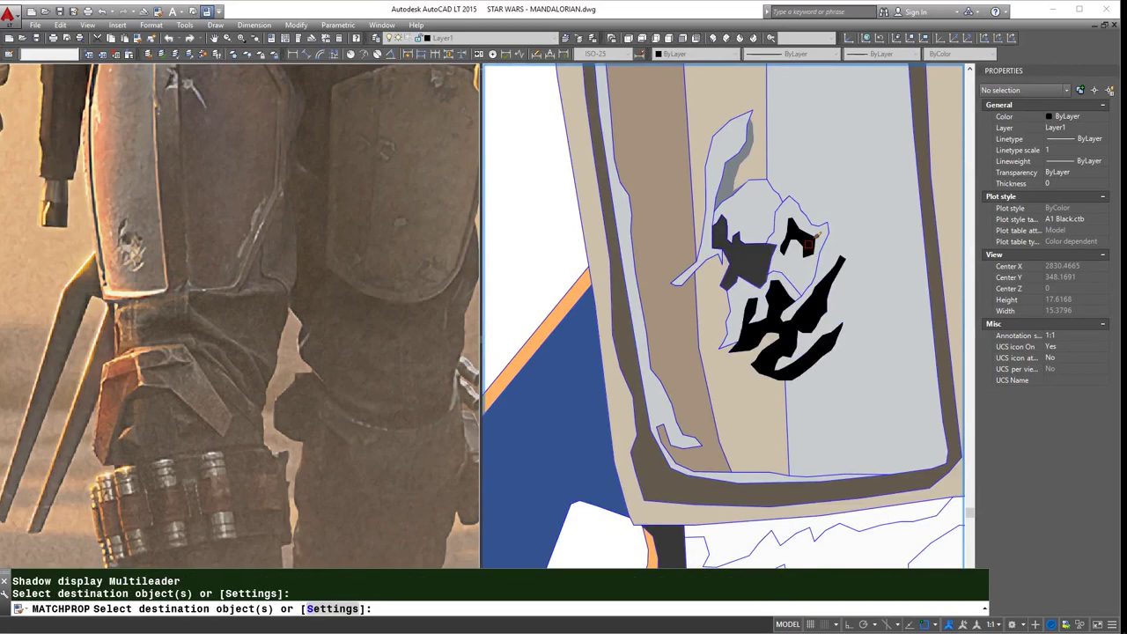
pyautogui.press('Return')
pyautogui.scroll(-3, 855, 369)
pyautogui.scroll(-3, 699, 326)
# - Turn two white side strips dark grey, matched from the dark strip fill
pyautogui.moveTo(280, 222); pyautogui.dragTo(262, 455, button='middle')
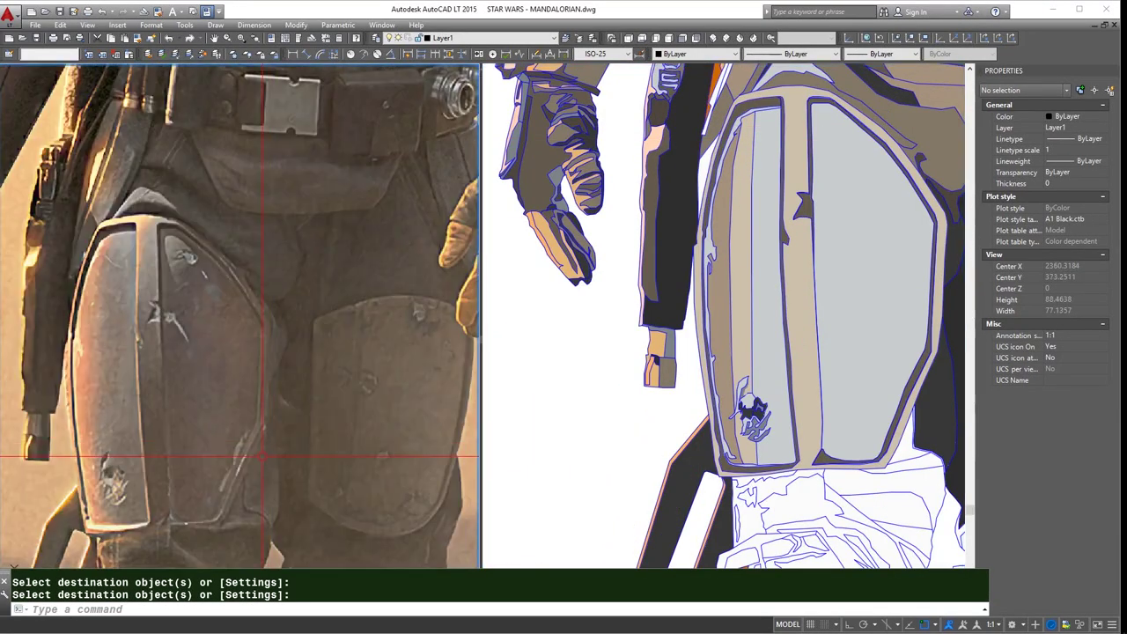
pyautogui.write('ma')
pyautogui.press('Return')
pyautogui.click(713, 300)
pyautogui.scroll(5, 748, 405)
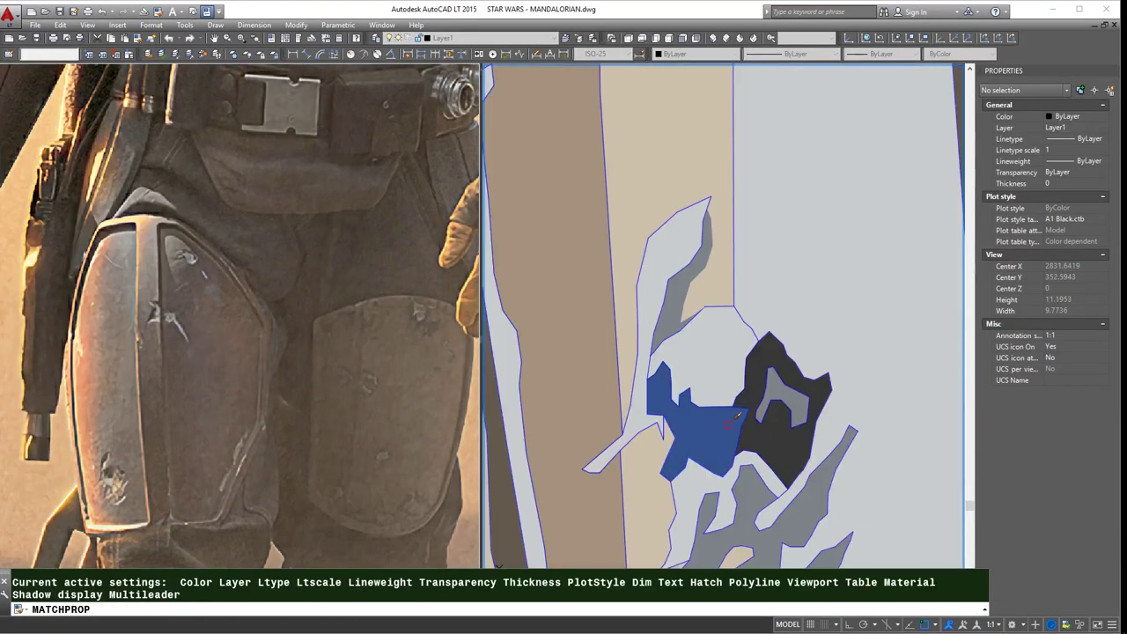
pyautogui.scroll(-4, 722, 316)
pyautogui.press('Return')
pyautogui.scroll(4, 700, 168)
pyautogui.click(757, 190)
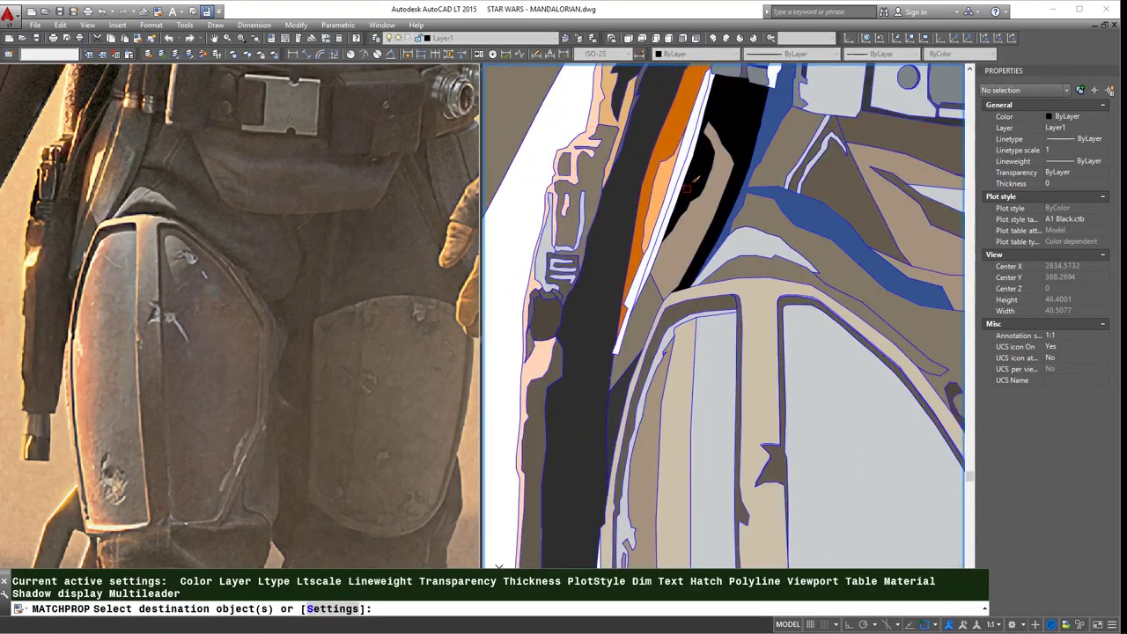
pyautogui.scroll(2, 677, 173)
pyautogui.click(678, 148)
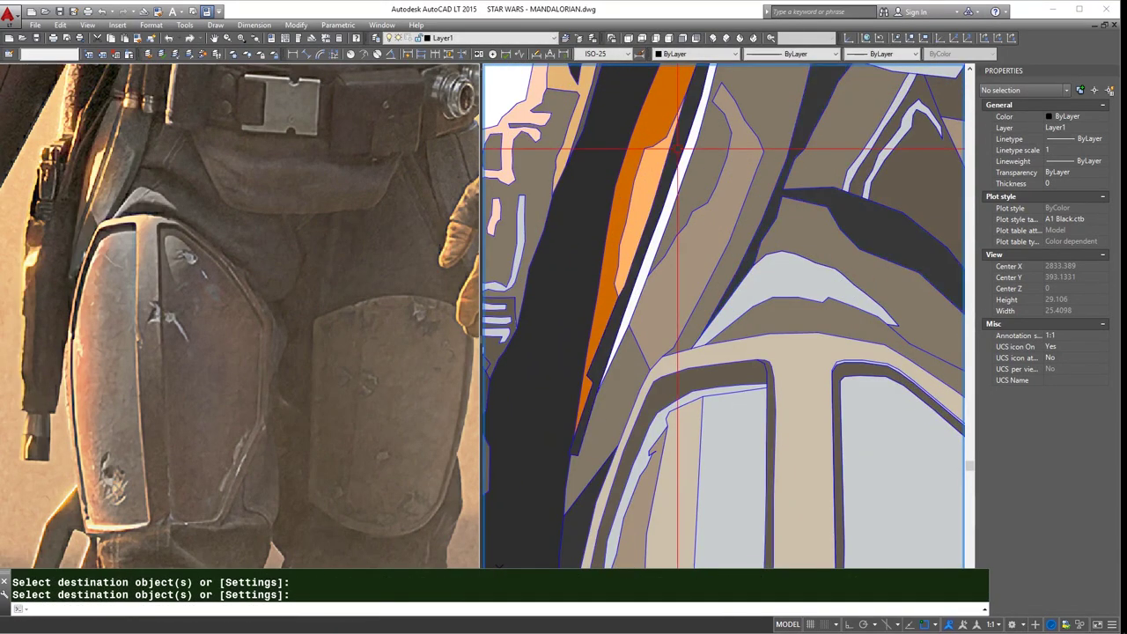
pyautogui.scroll(2, 680, 154)
pyautogui.click(689, 168)
# - Give the patch below the thigh plate the grey plate fill
pyautogui.scroll(-1, 683, 181)
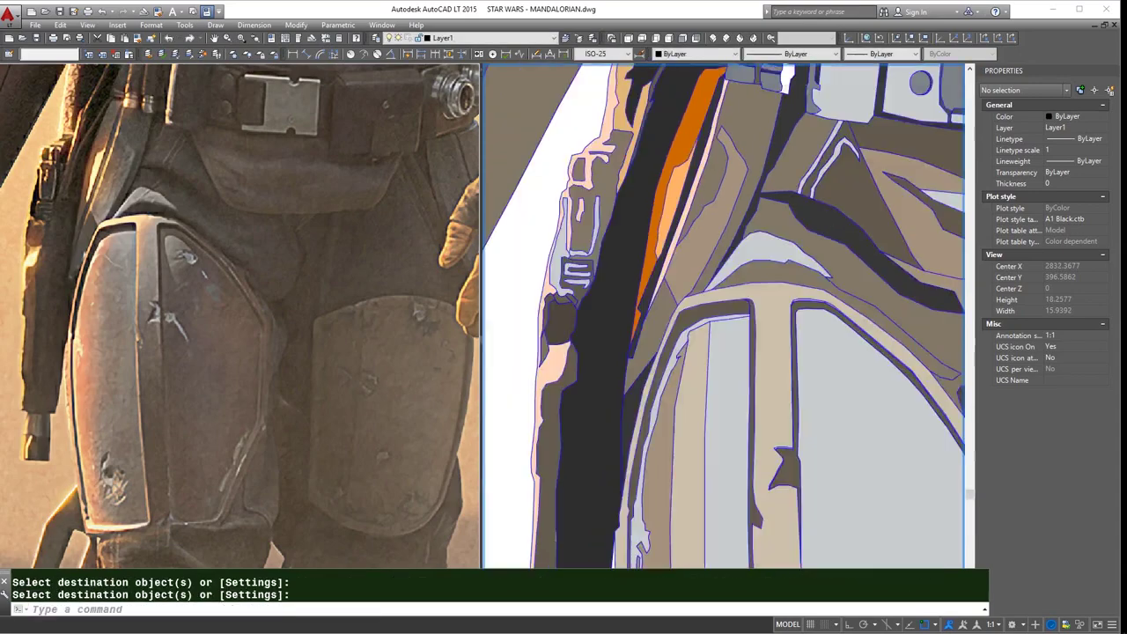
pyautogui.scroll(-1, 674, 198)
pyautogui.scroll(-1, 664, 216)
pyautogui.scroll(-1, 656, 226)
pyautogui.scroll(-2, 656, 226)
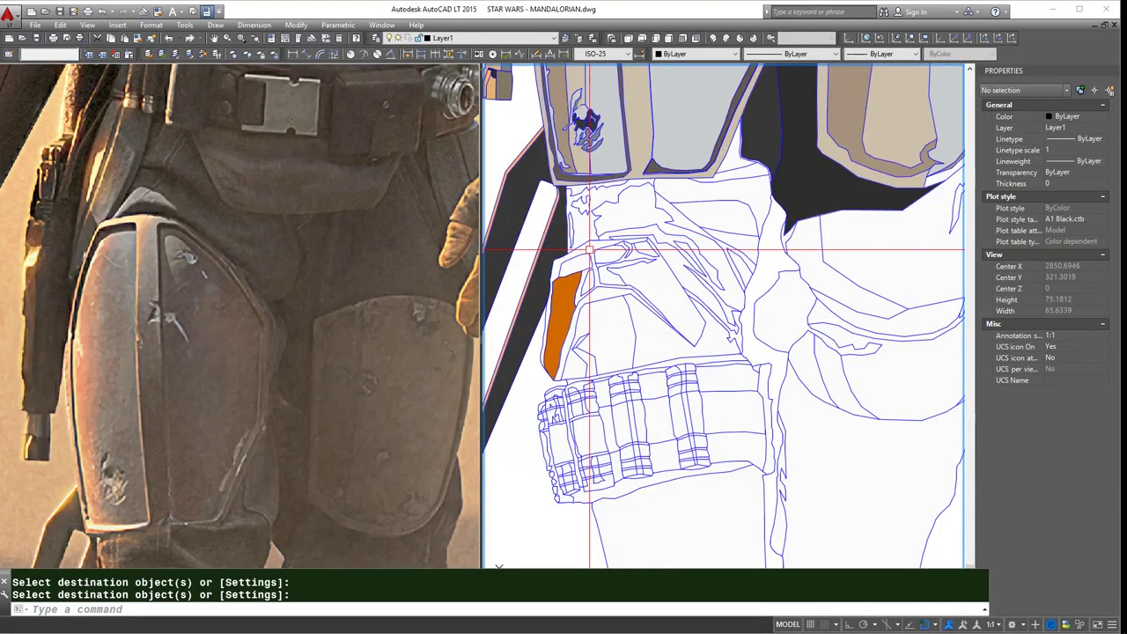
pyautogui.write('a')
pyautogui.press('Return')
pyautogui.scroll(-2, 804, 120)
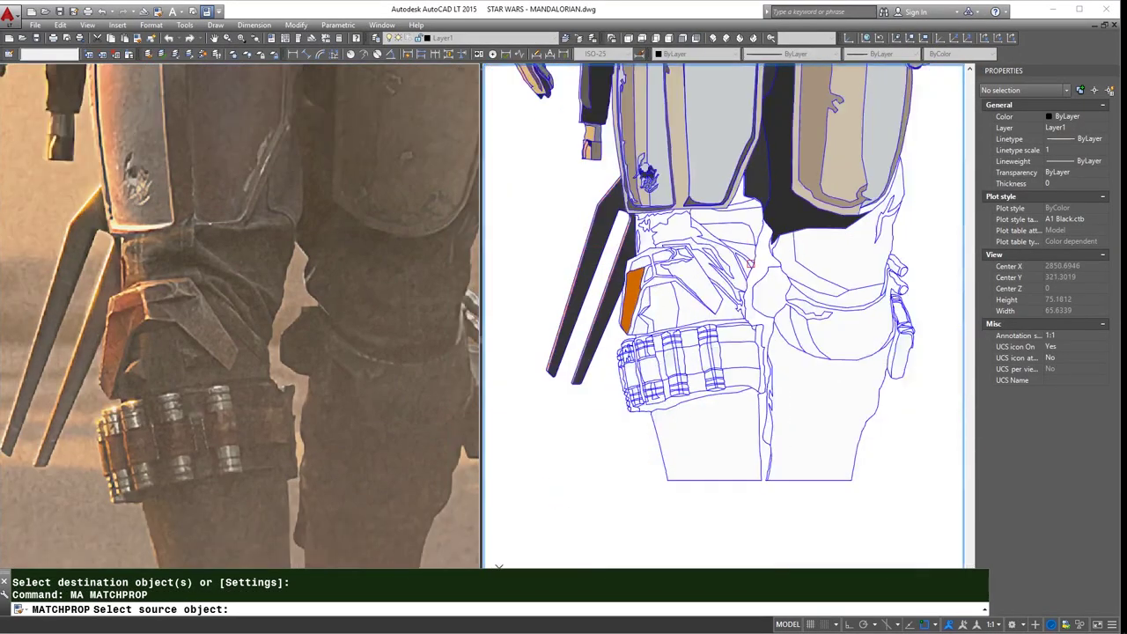
pyautogui.moveTo(804, 121); pyautogui.dragTo(788, 154, button='middle')
pyautogui.click(731, 206)
pyautogui.click(699, 381)
pyautogui.press('Return')
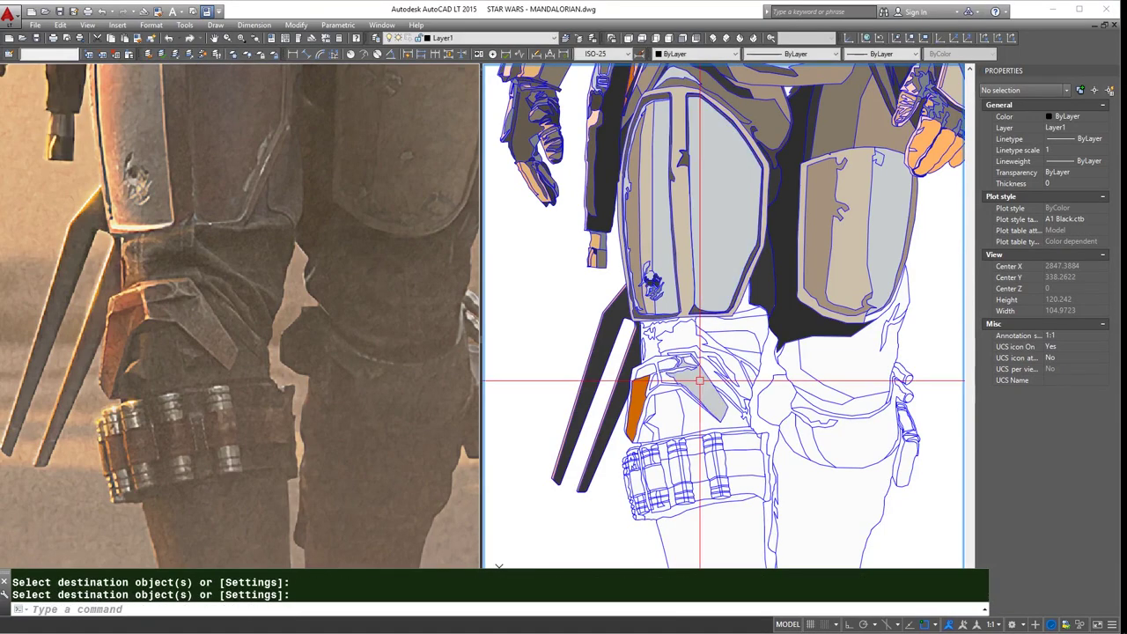
# - Fill the cloth patch grey and the small adjacent patch dark grey
pyautogui.click(702, 380)
pyautogui.scroll(2, 702, 380)
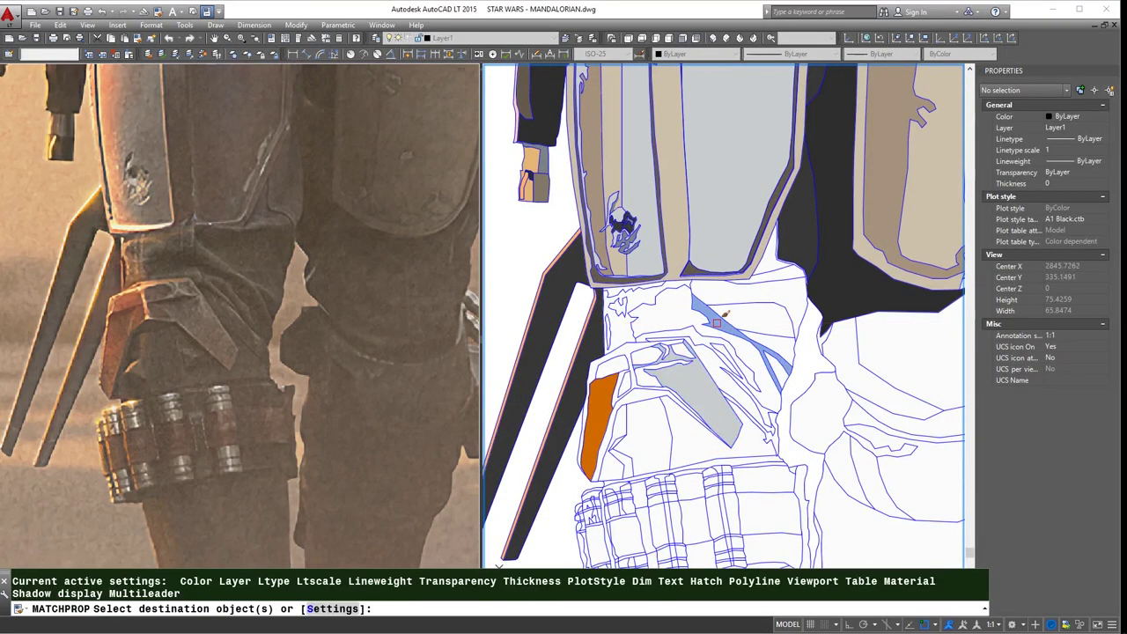
pyautogui.scroll(2, 698, 355)
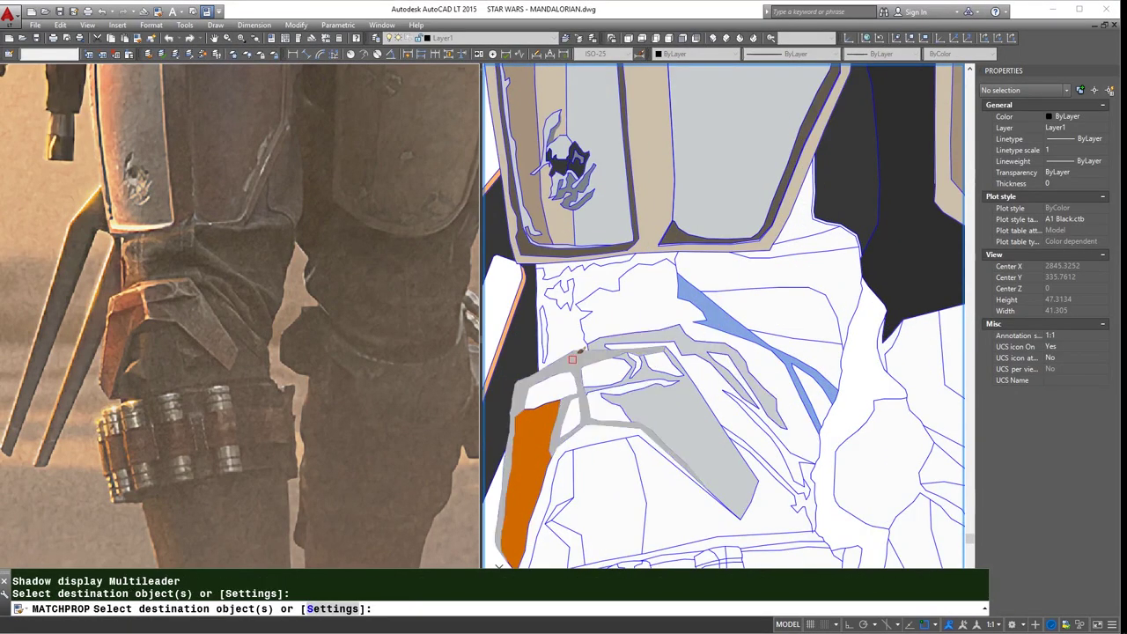
pyautogui.click(572, 359)
pyautogui.press('Return')
# - Colour the stripes and white regions below the plate light grey and tan
pyautogui.press('Return')
pyautogui.click(562, 191)
pyautogui.scroll(3, 562, 191)
pyautogui.scroll(-3, 616, 370)
pyautogui.click(631, 378)
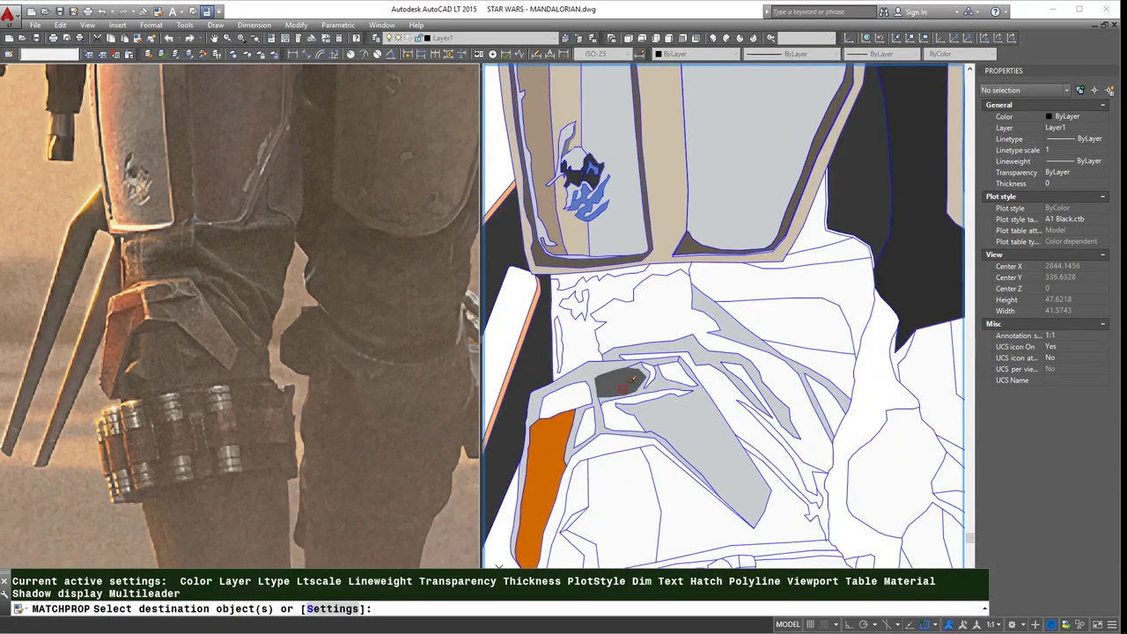
pyautogui.click(671, 431)
pyautogui.press('Return')
pyautogui.press('Return')
pyautogui.click(669, 401)
pyautogui.click(757, 353)
pyautogui.press('Return')
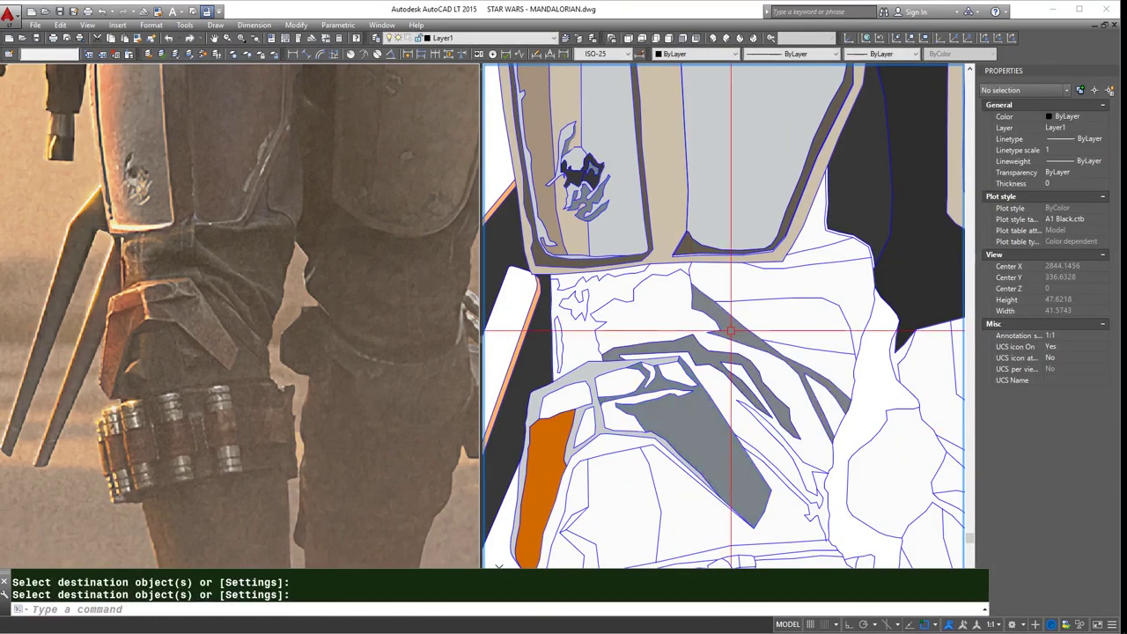
pyautogui.click(778, 332)
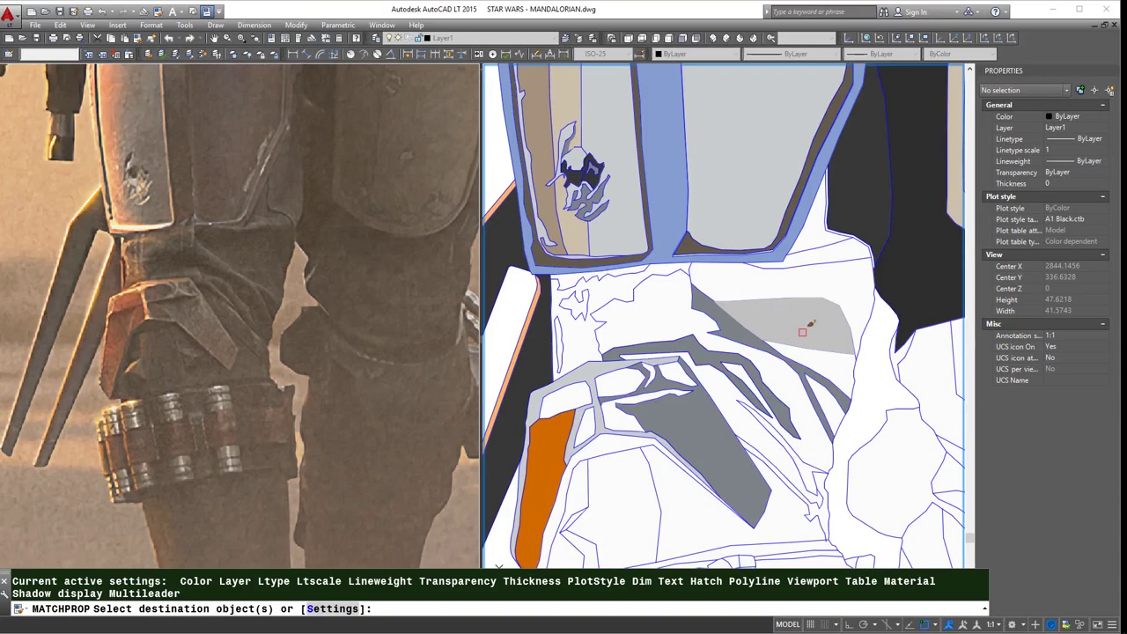
pyautogui.click(802, 332)
pyautogui.click(748, 414)
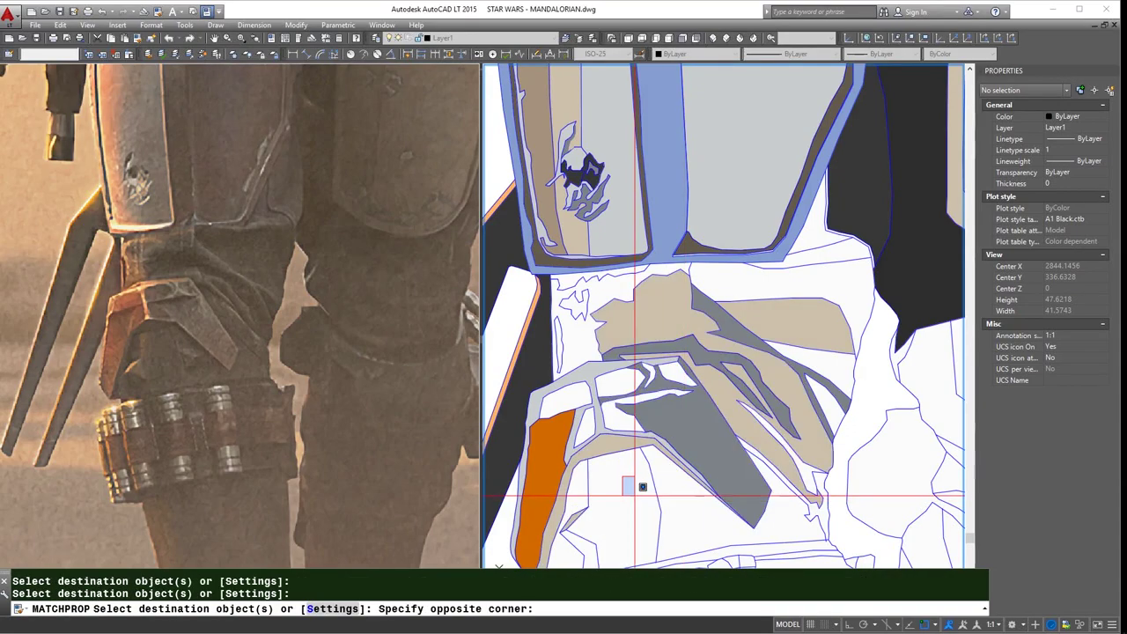
# - Turn the last light grey patch and the dark grey patch beside the orange strip tan
pyautogui.click(625, 524)
pyautogui.press('Return')
pyautogui.moveTo(625, 524); pyautogui.dragTo(596, 448, button='middle')
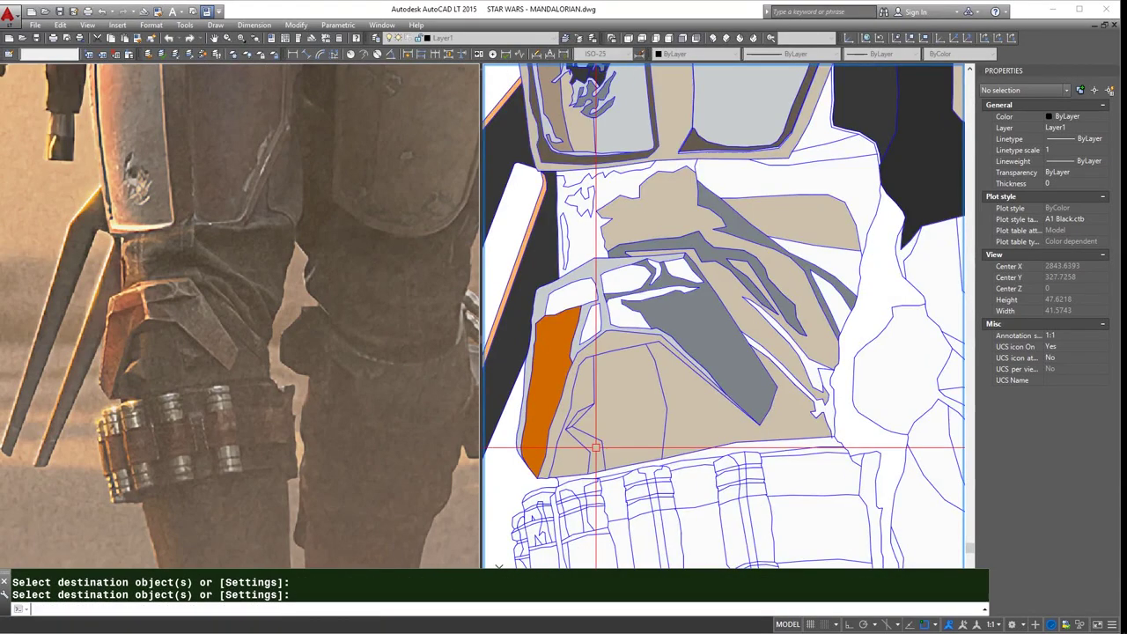
pyautogui.press('Return')
pyautogui.click(649, 122)
pyautogui.click(582, 387)
pyautogui.press('Return')
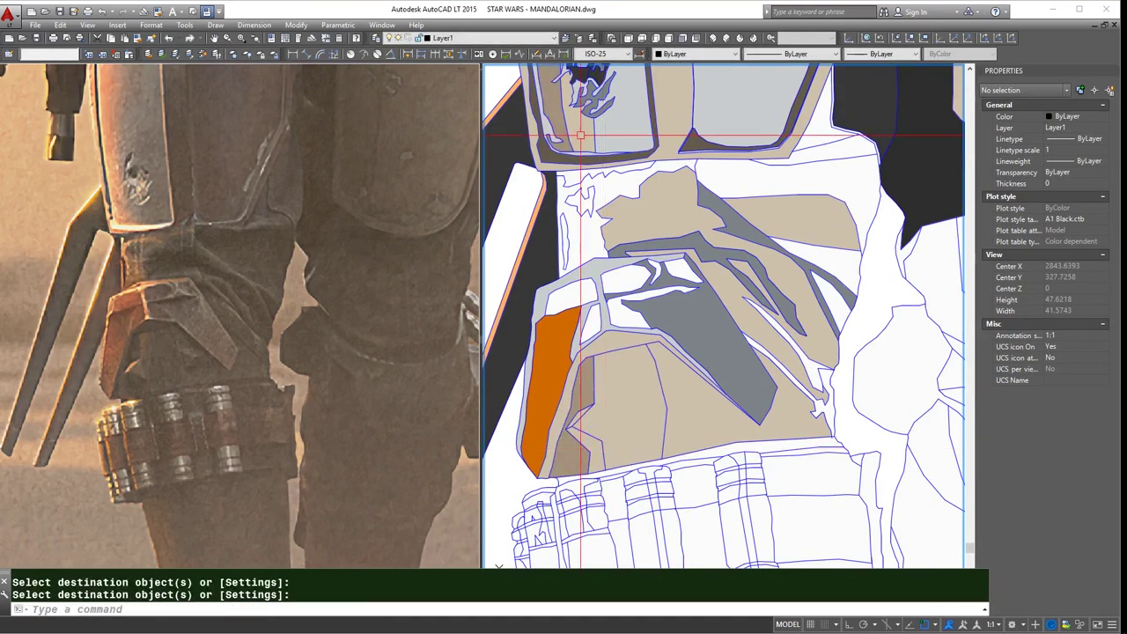
# - Make the small tan patch dark grey and the large lower torso region dark brown
pyautogui.click(599, 434)
pyautogui.click(588, 444)
pyautogui.press('Return')
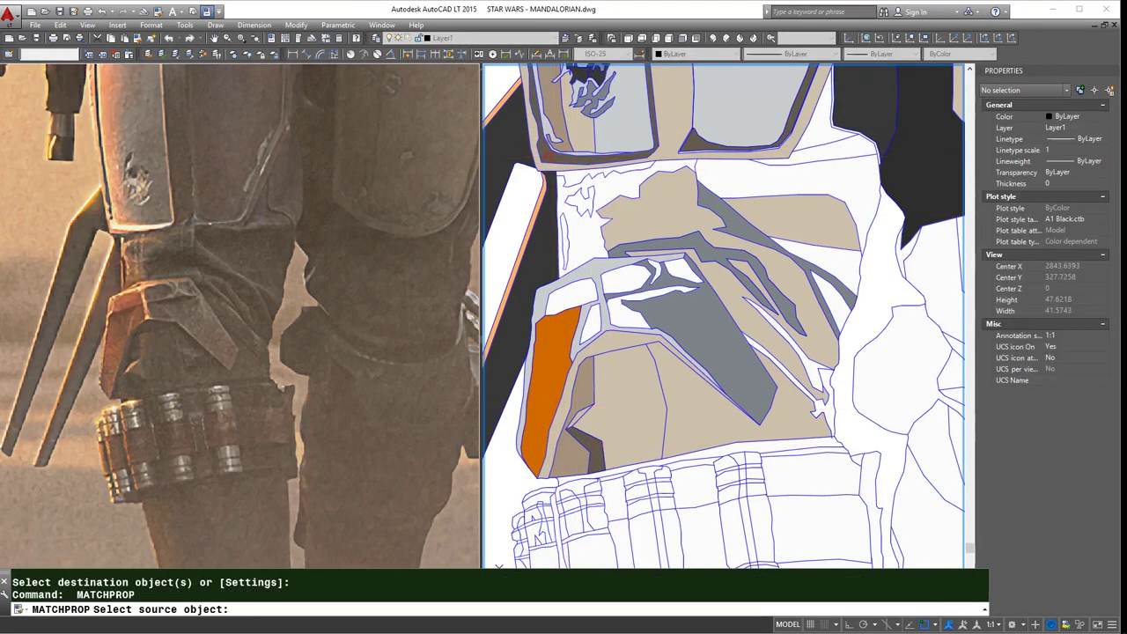
pyautogui.click(636, 368)
pyautogui.scroll(-2, 635, 368)
pyautogui.scroll(2, 610, 340)
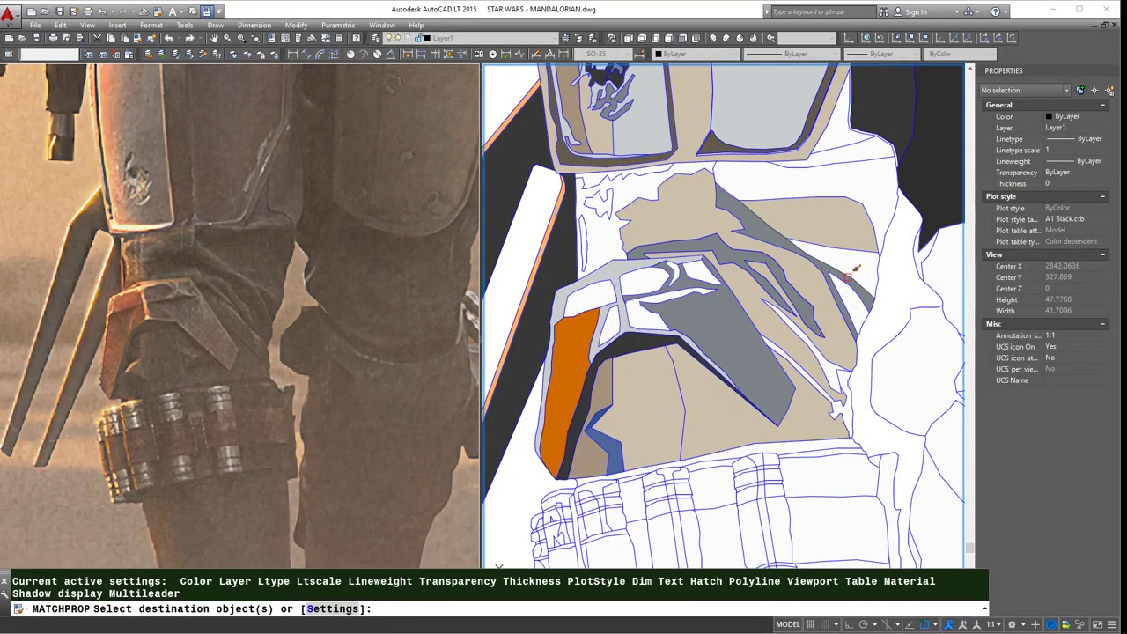
pyautogui.click(813, 426)
pyautogui.press('Return')
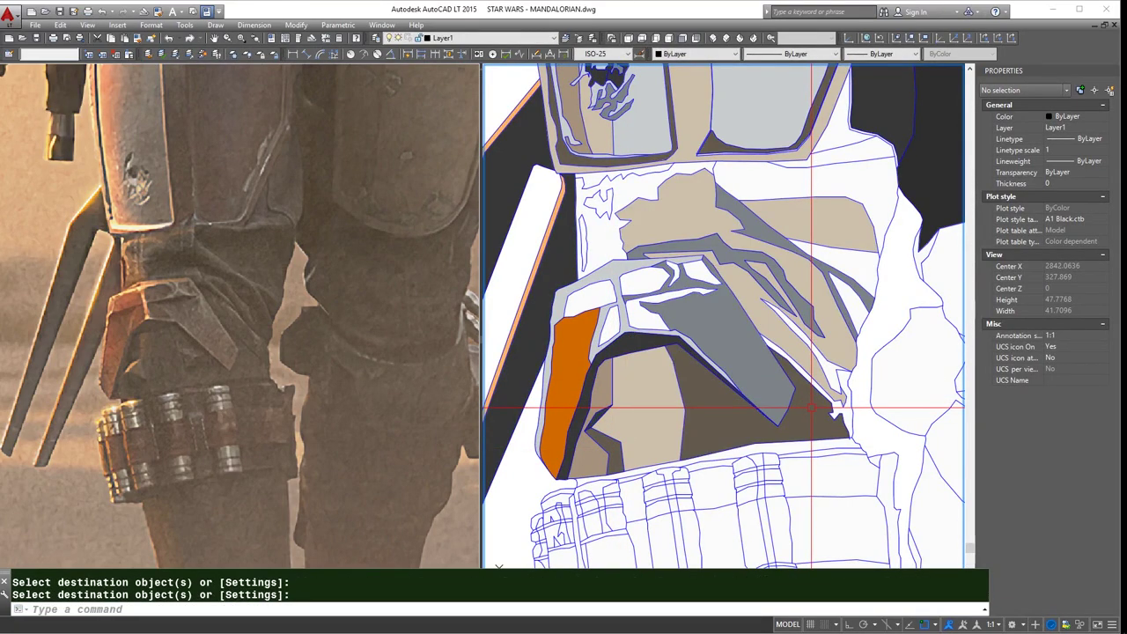
# - Spread the dark brown fill onto a nearby region and the tan region
pyautogui.press('Return')
pyautogui.click(810, 408)
pyautogui.click(694, 274)
pyautogui.scroll(3, 694, 273)
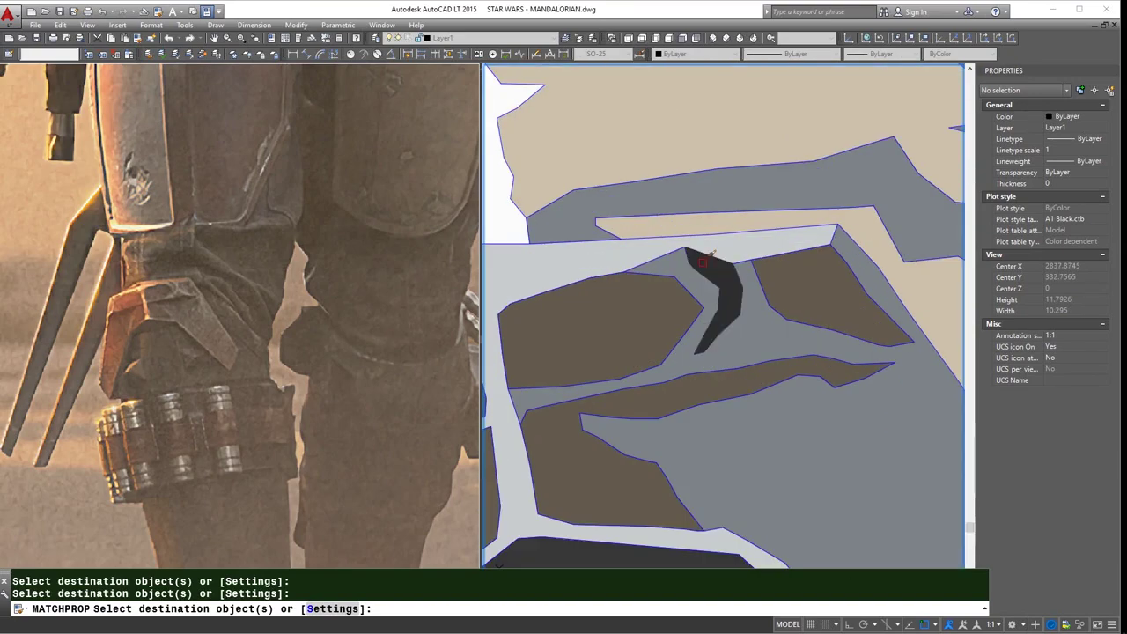
pyautogui.press('Return')
pyautogui.scroll(-5, 677, 443)
pyautogui.press('Return')
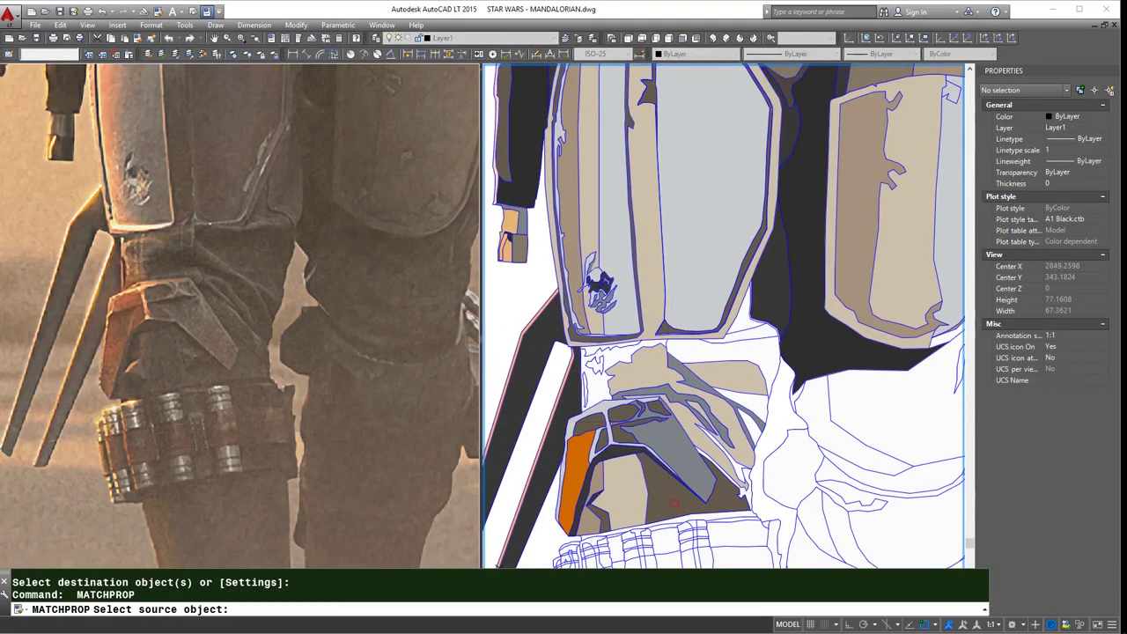
pyautogui.click(672, 423)
pyautogui.click(657, 374)
pyautogui.press('Return')
# - Copy a neighbouring fill onto a matching lower torso region
pyautogui.click(603, 478)
pyautogui.click(633, 370)
pyautogui.press('Return')
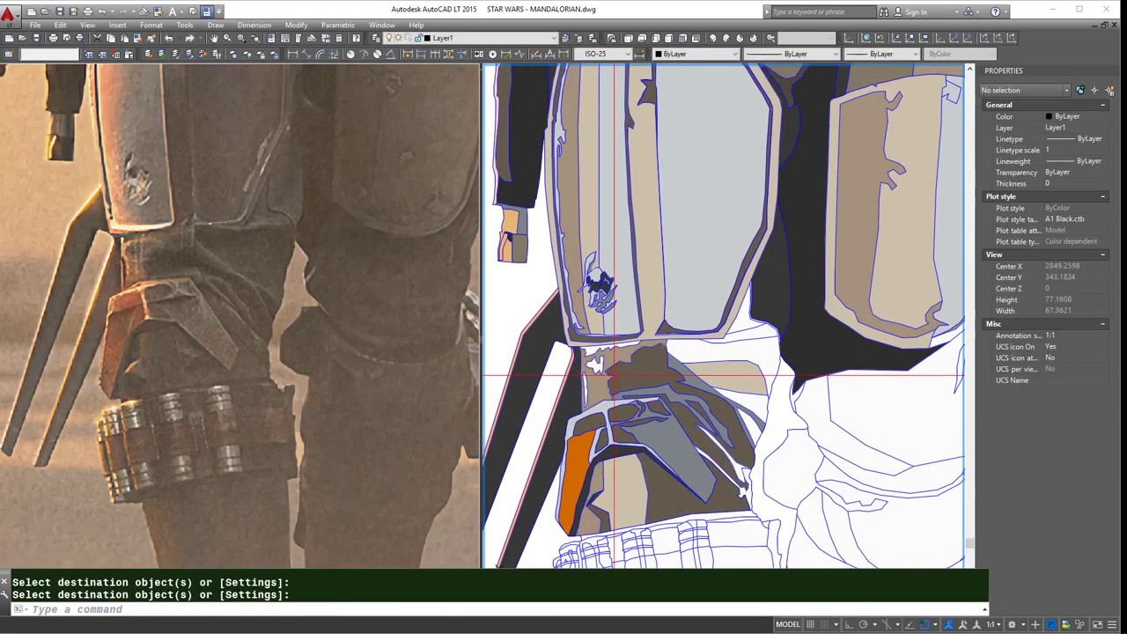
pyautogui.press('Return')
pyautogui.click(711, 351)
pyautogui.press('Return')
pyautogui.press('Return')
pyautogui.click(767, 324)
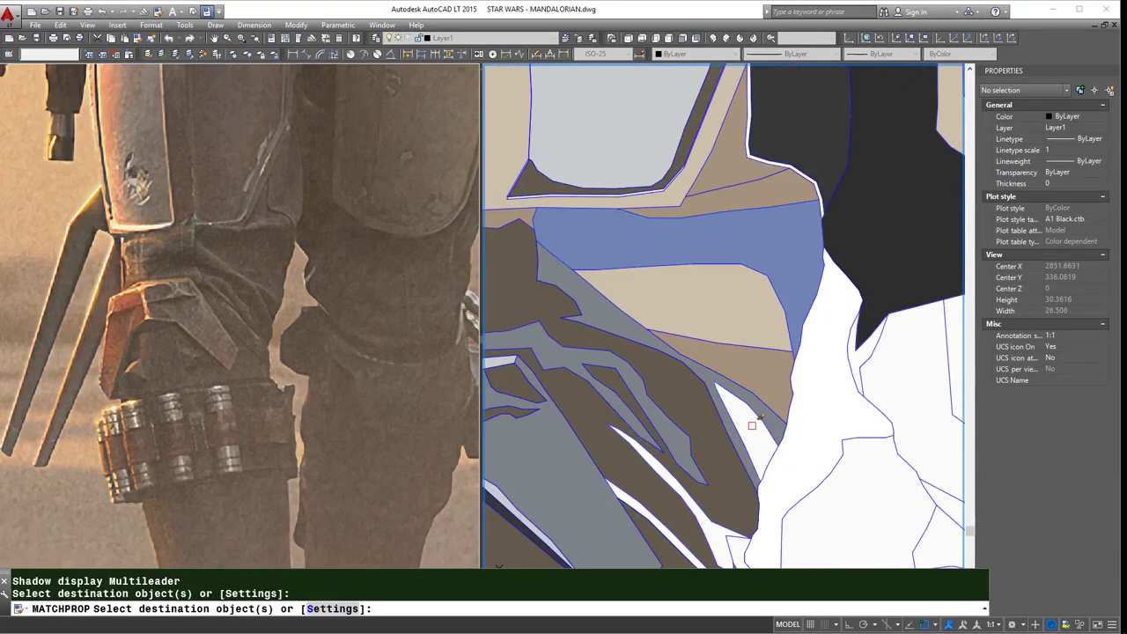
pyautogui.press('Return')
pyautogui.press('Return')
# - Turn two lower torso regions and the upper sliver charcoal
pyautogui.click(586, 424)
pyautogui.scroll(3, 586, 424)
pyautogui.scroll(-1, 586, 423)
pyautogui.click(721, 467)
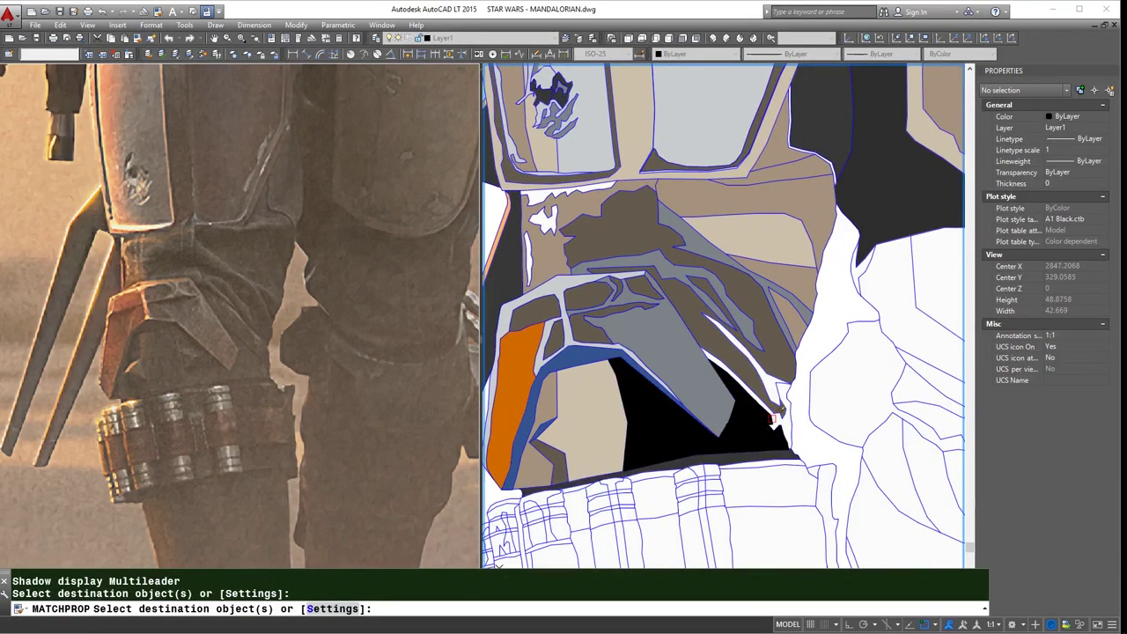
pyautogui.scroll(1, 784, 423)
pyautogui.click(784, 423)
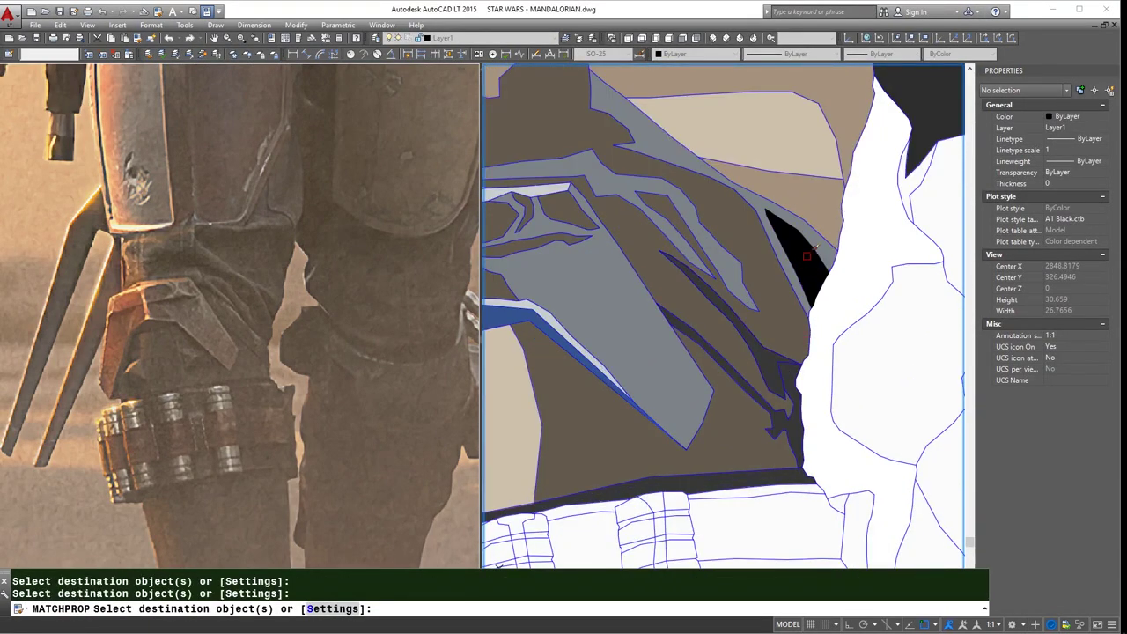
pyautogui.scroll(-2, 807, 255)
pyautogui.click(757, 167)
pyautogui.press('Return')
pyautogui.scroll(2, 645, 151)
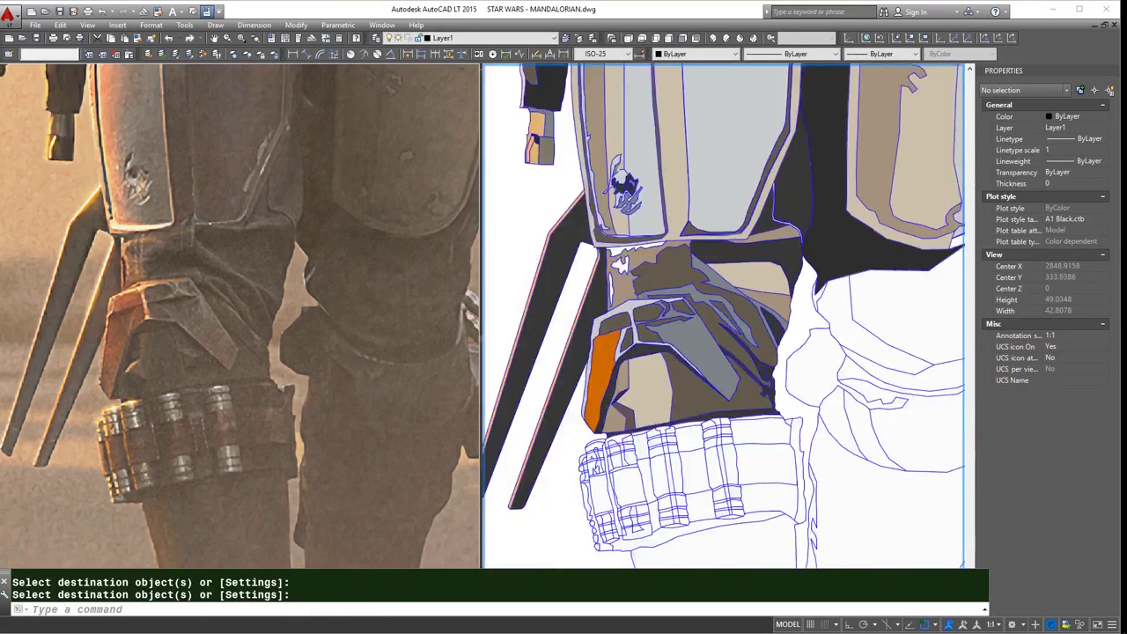
pyautogui.press('Return')
pyautogui.scroll(5, 646, 151)
pyautogui.click(616, 264)
# - Apply the copied fill to a knee-area shape, then pick another source fill
pyautogui.click(679, 252)
pyautogui.press('Return')
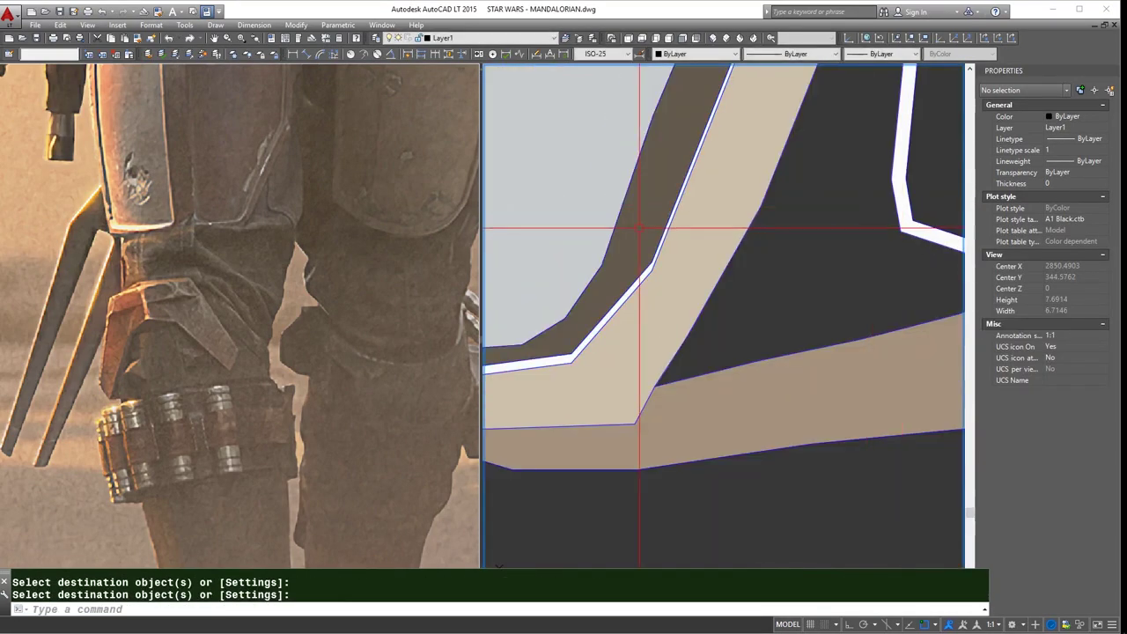
pyautogui.press('Return')
pyautogui.click(532, 364)
pyautogui.scroll(-2, 532, 365)
pyautogui.scroll(2, 780, 315)
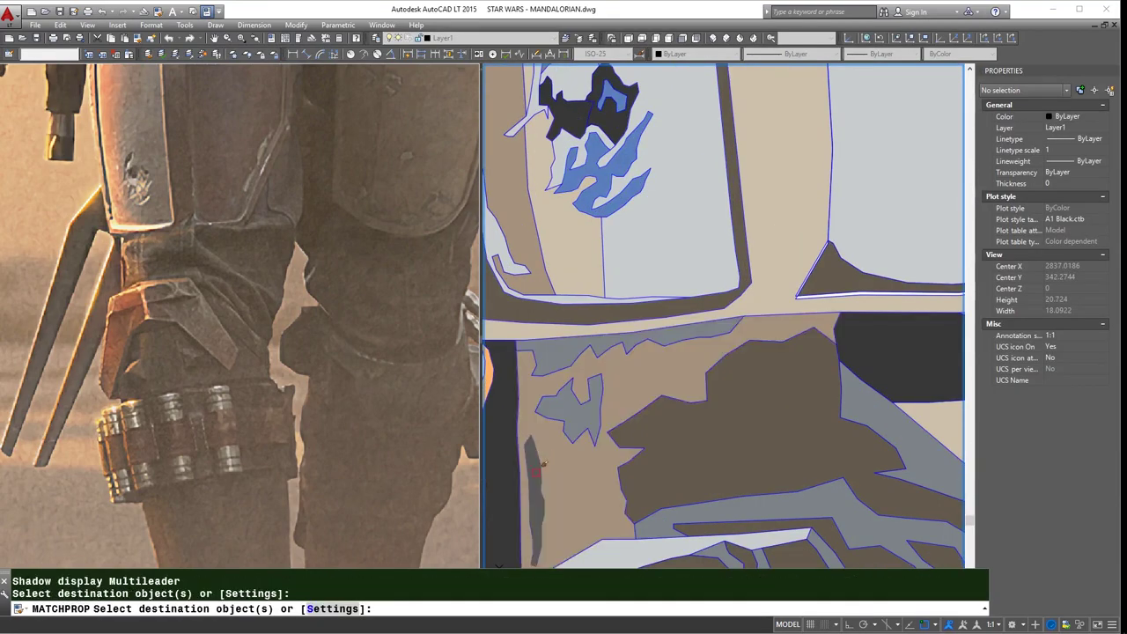
pyautogui.scroll(-4, 680, 438)
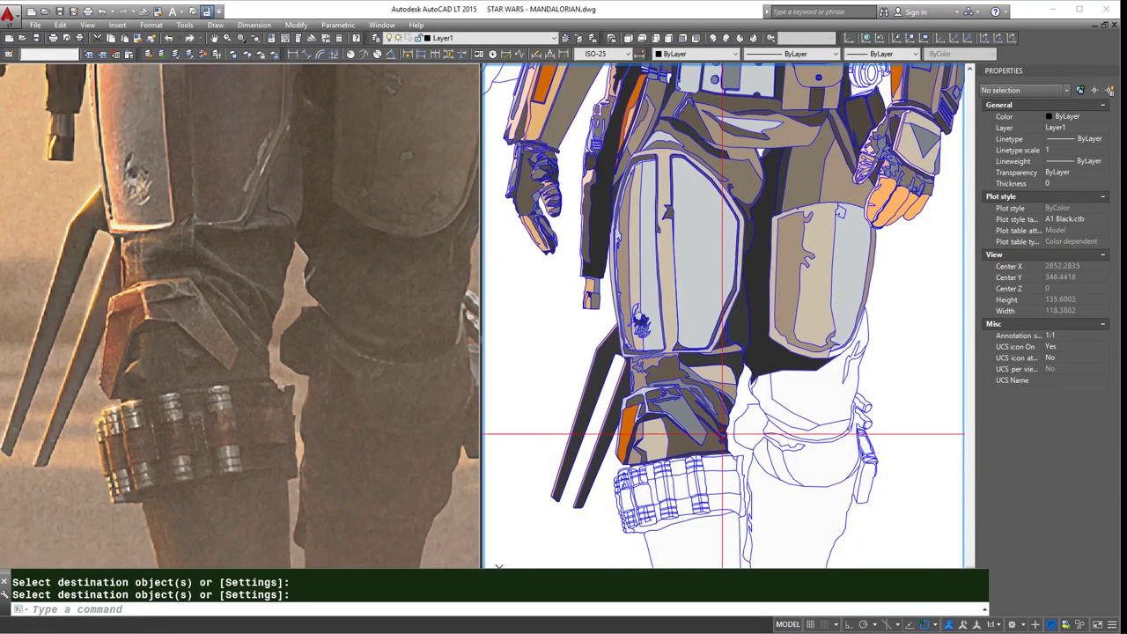
pyautogui.scroll(4, 722, 436)
pyautogui.press('Return')
pyautogui.press('Return')
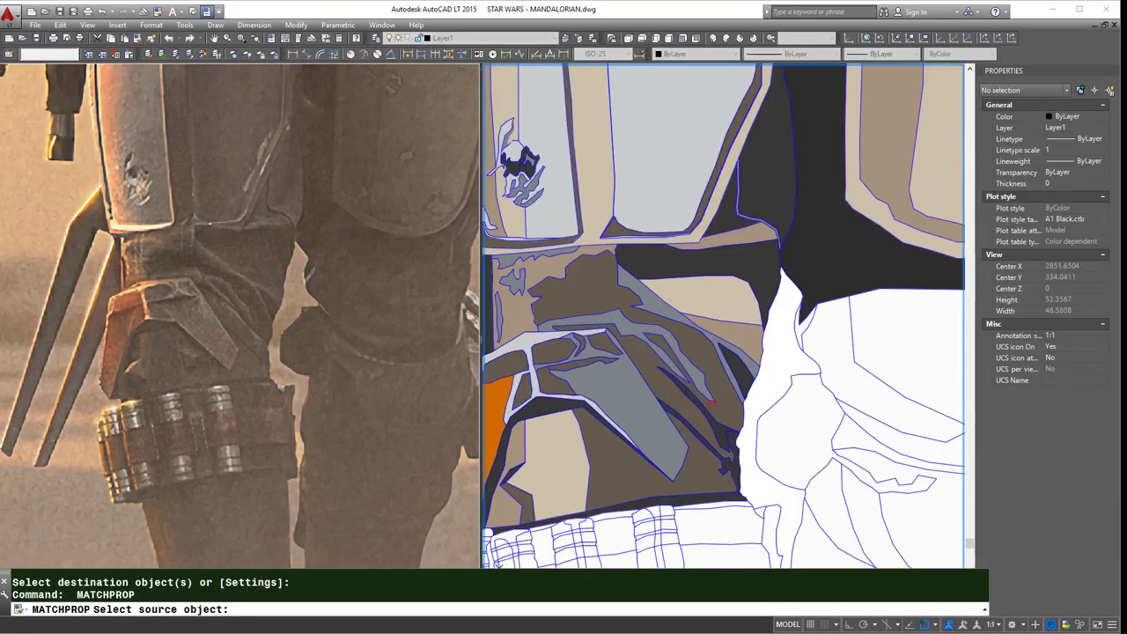
# - Copy the dark fill onto the large brown shape and two regions beside the knee
pyautogui.click(712, 403)
pyautogui.click(725, 406)
pyautogui.press('Return')
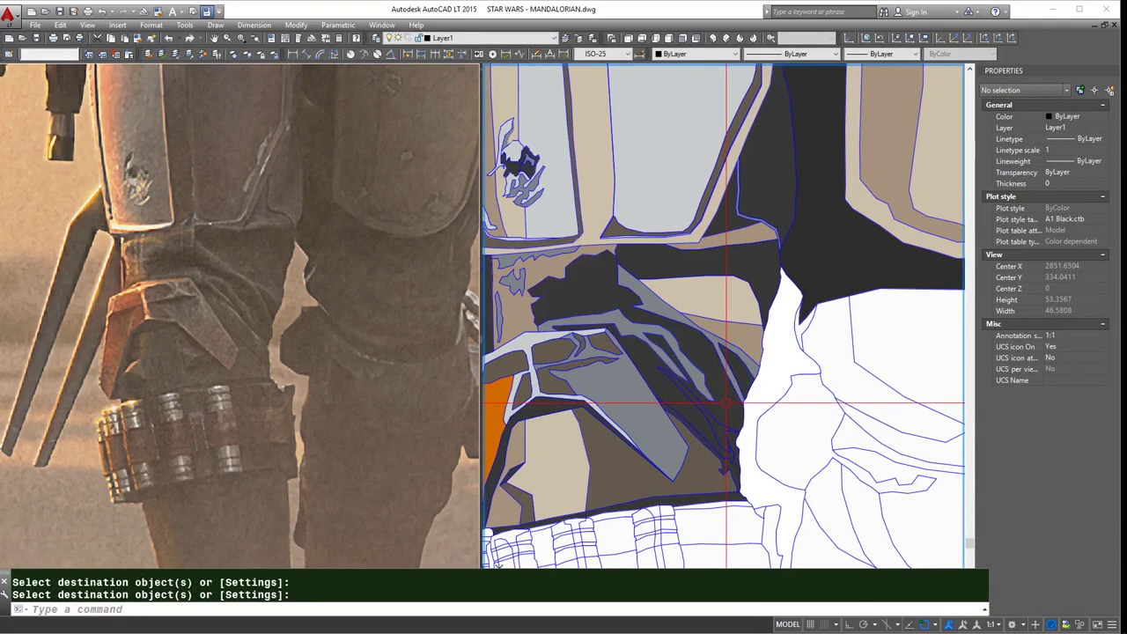
pyautogui.click(704, 471)
pyautogui.click(711, 424)
pyautogui.press('Return')
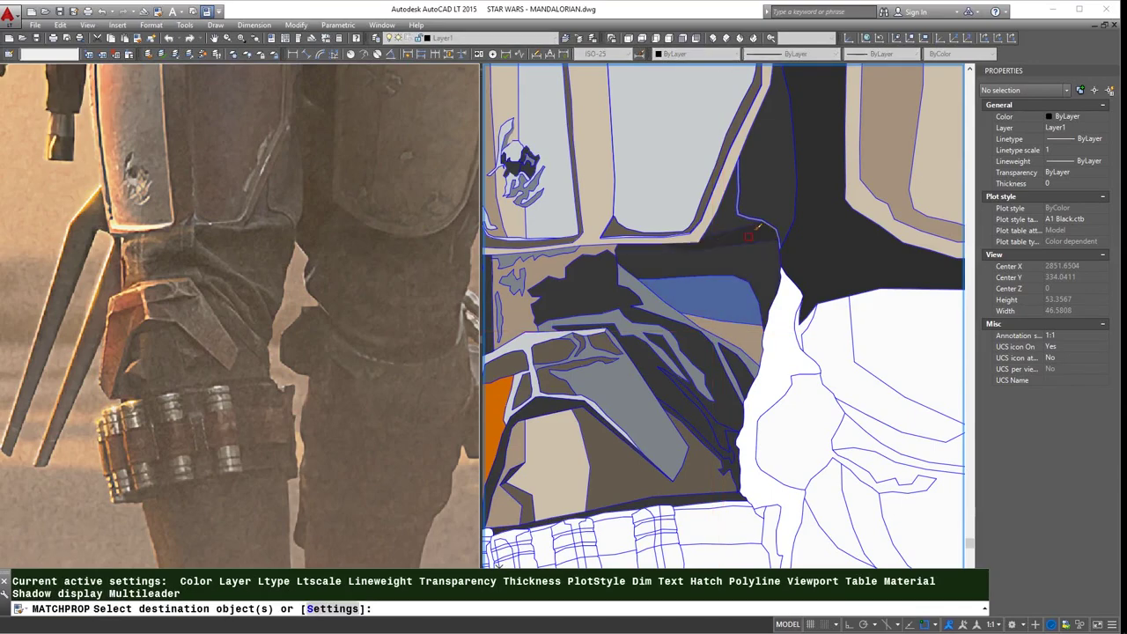
pyautogui.scroll(-4, 735, 326)
pyautogui.scroll(2, 742, 363)
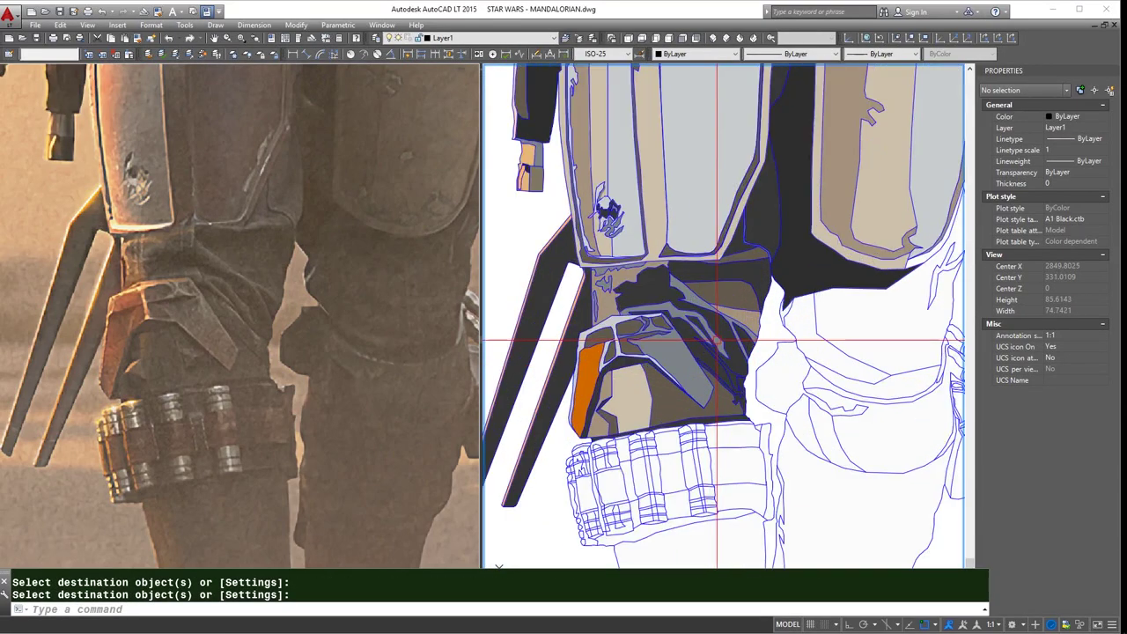
pyautogui.scroll(2, 633, 381)
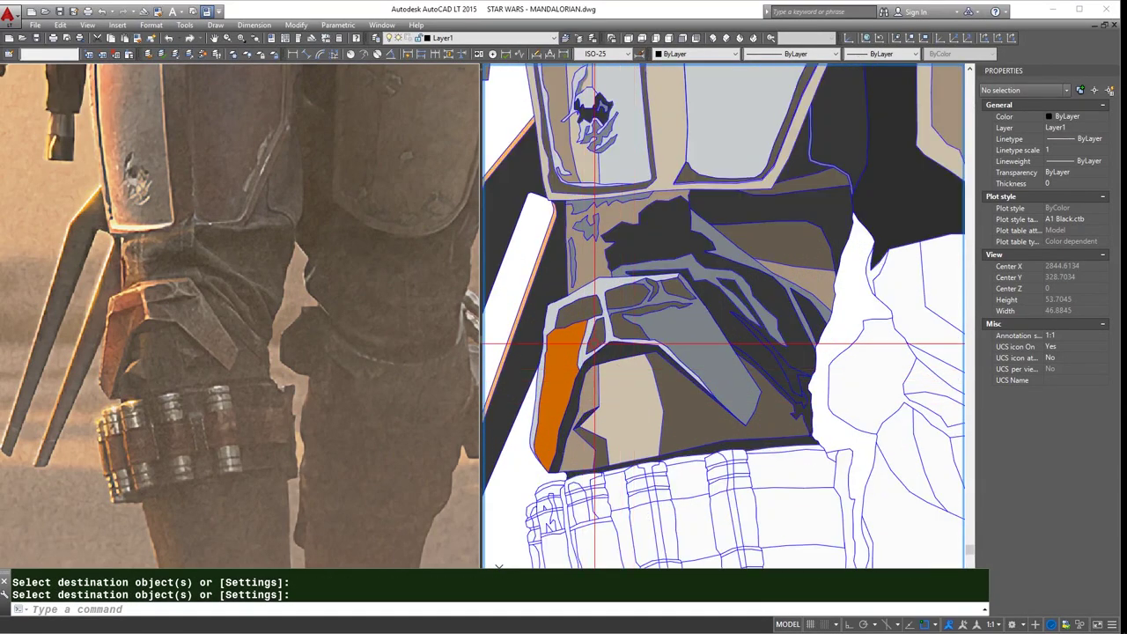
pyautogui.scroll(-4, 688, 209)
pyautogui.scroll(1, 669, 176)
pyautogui.scroll(3, 748, 291)
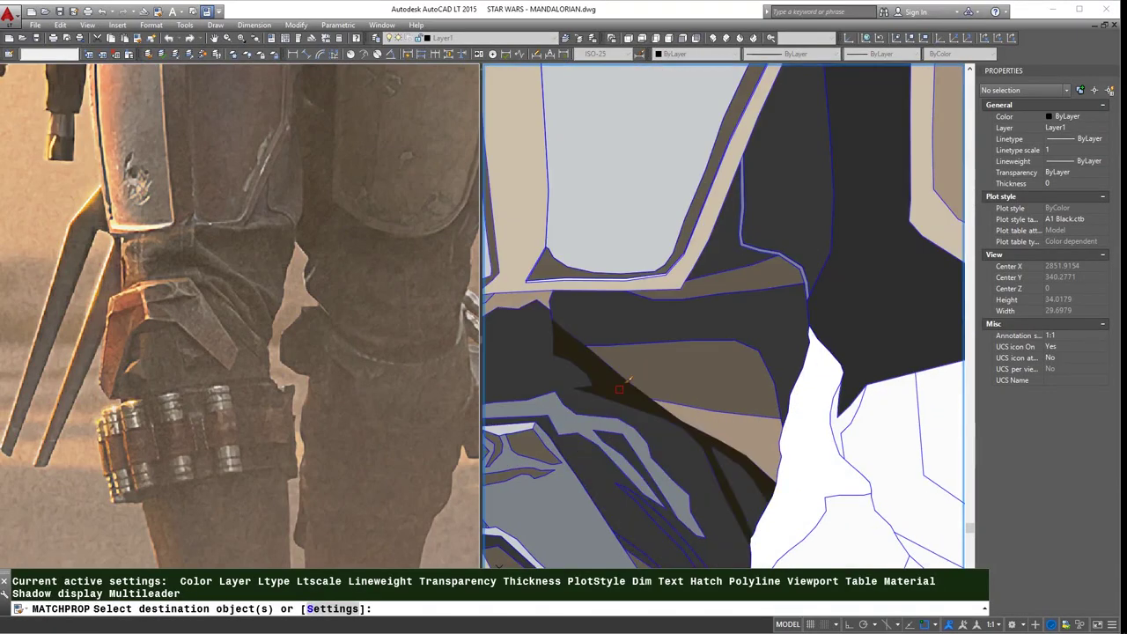
pyautogui.scroll(-1, 786, 335)
pyautogui.scroll(1, 801, 396)
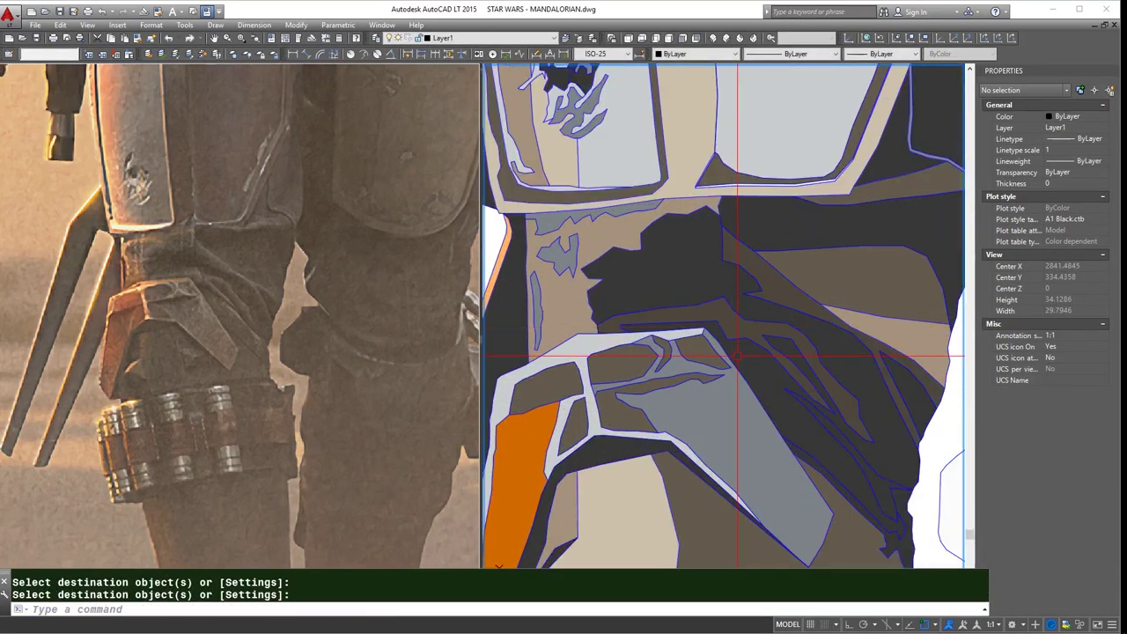
pyautogui.scroll(-4, 819, 450)
pyautogui.press('Escape')
pyautogui.scroll(1, 819, 449)
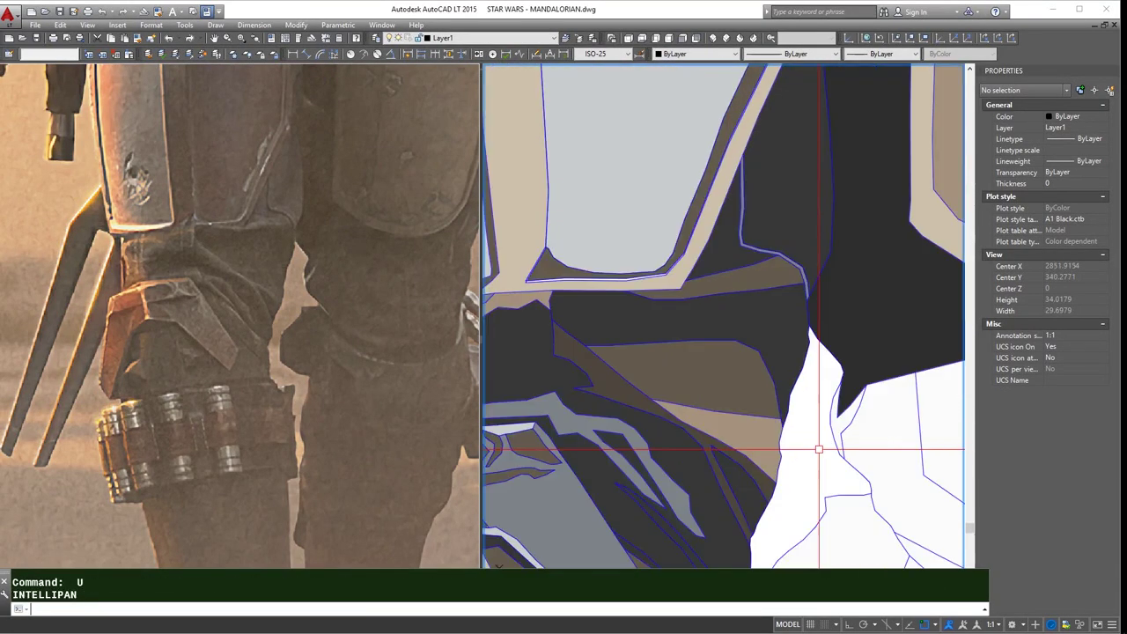
pyautogui.scroll(-3, 810, 493)
pyautogui.scroll(-1, 800, 410)
# - With MA, copy the brown fill onto the white knee shape and both lower legs
pyautogui.write('MA')
pyautogui.press('Return')
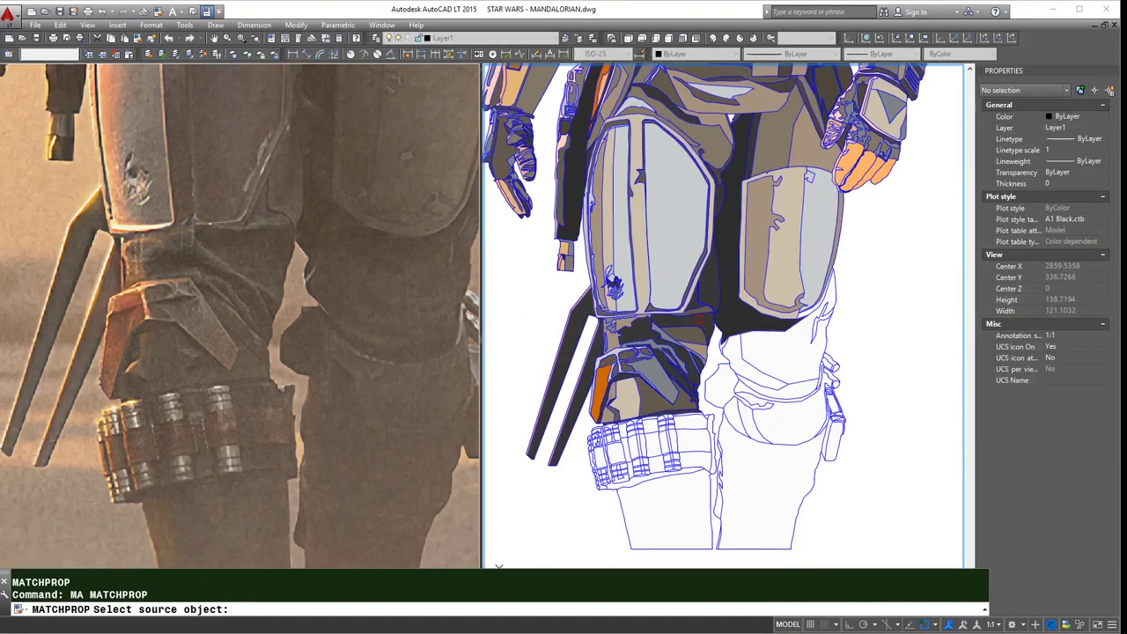
pyautogui.scroll(1, 739, 343)
pyautogui.scroll(1, 696, 330)
pyautogui.click(686, 325)
pyautogui.click(803, 376)
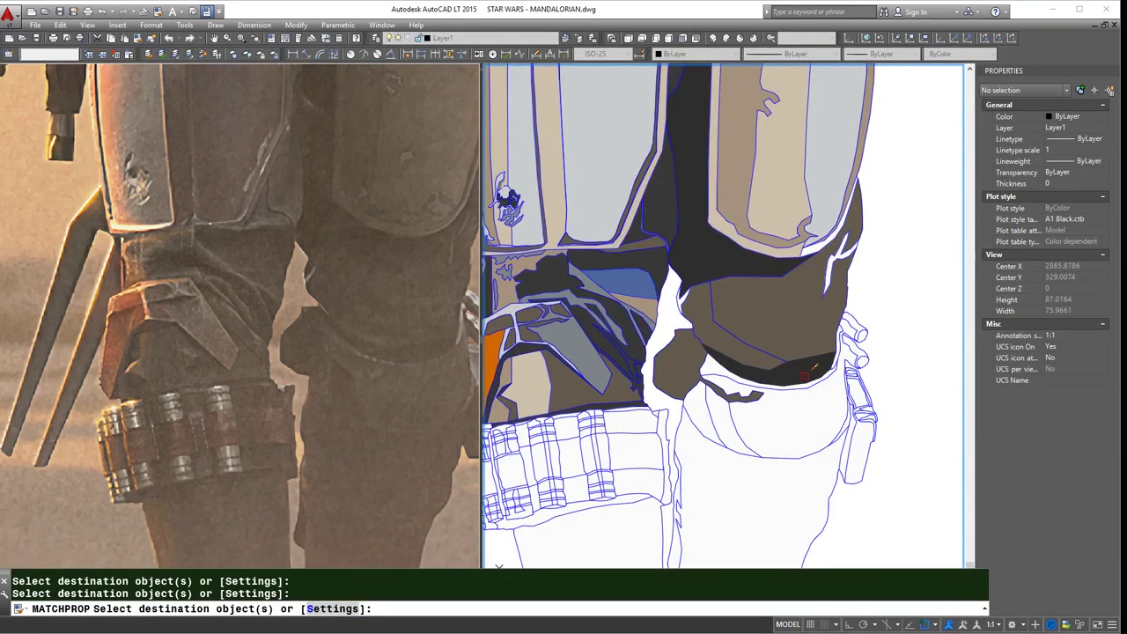
pyautogui.click(707, 421)
pyautogui.moveTo(707, 422); pyautogui.dragTo(773, 325, button='middle')
pyautogui.click(669, 458)
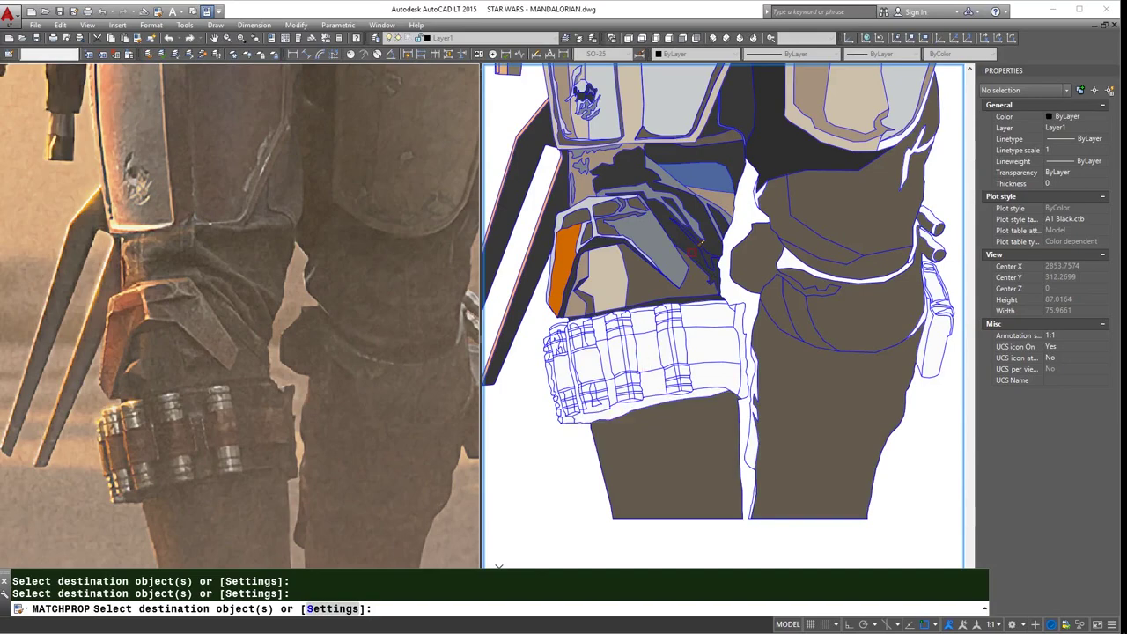
pyautogui.press('Escape')
# - Match a source fill onto another lower-leg shape
pyautogui.press('Return')
pyautogui.click(612, 411)
pyautogui.scroll(2, 611, 411)
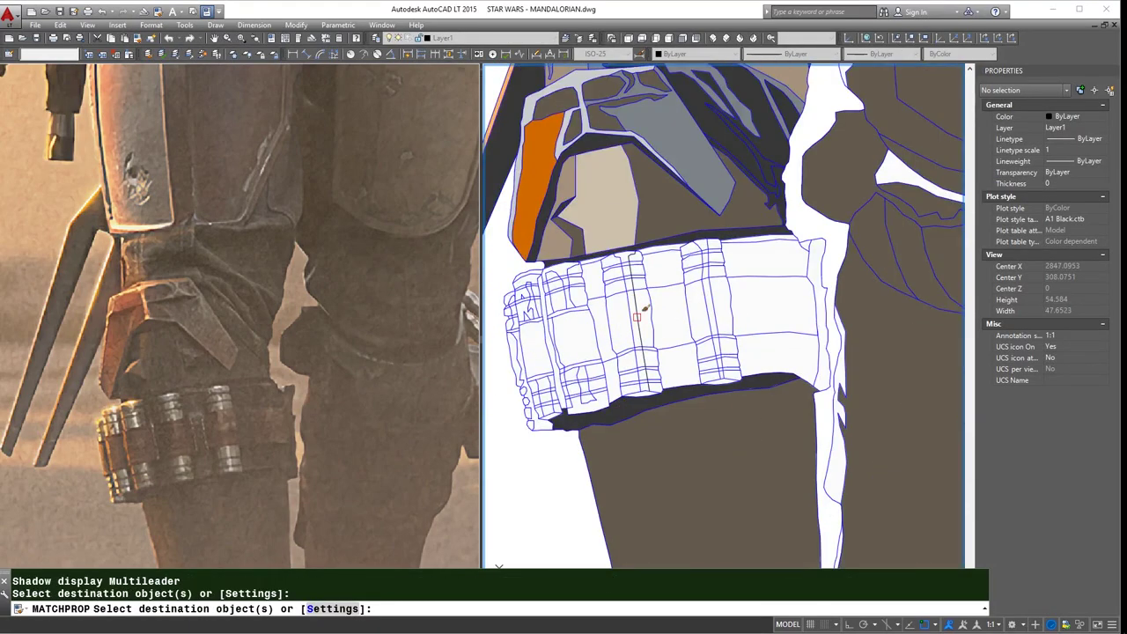
pyautogui.scroll(-2, 669, 422)
pyautogui.scroll(3, 713, 502)
pyautogui.click(717, 506)
pyautogui.scroll(1, 727, 496)
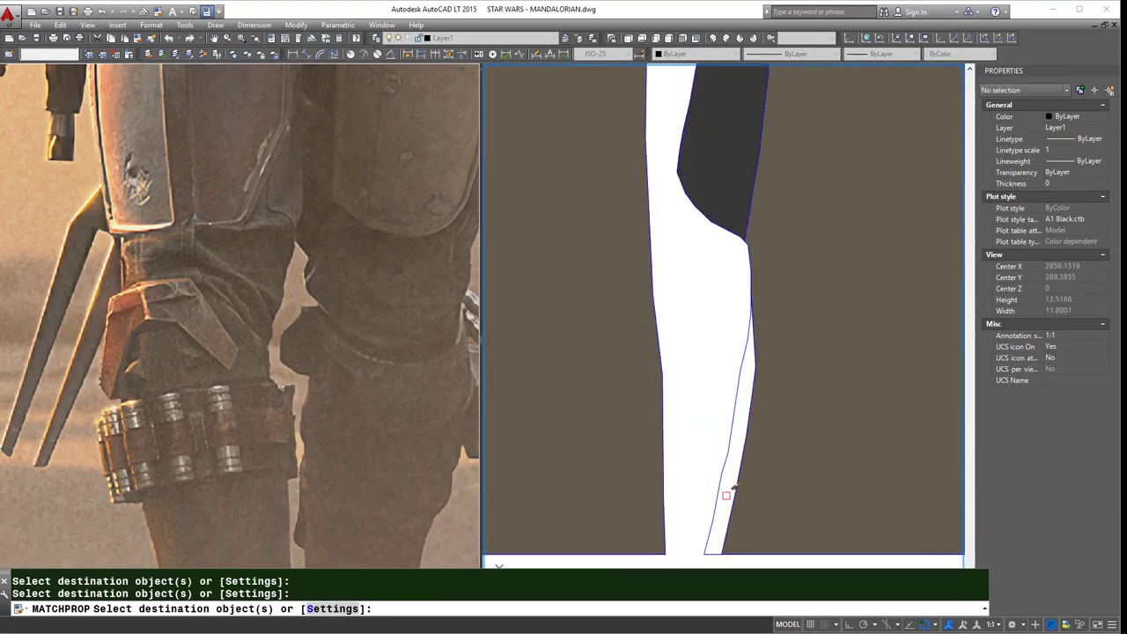
pyautogui.click(726, 495)
pyautogui.press('Escape')
# - Fill the thin strip between the legs with a solid black hatch
pyautogui.write('h')
pyautogui.press('Return')
pyautogui.click(726, 495)
pyautogui.write('Ma')
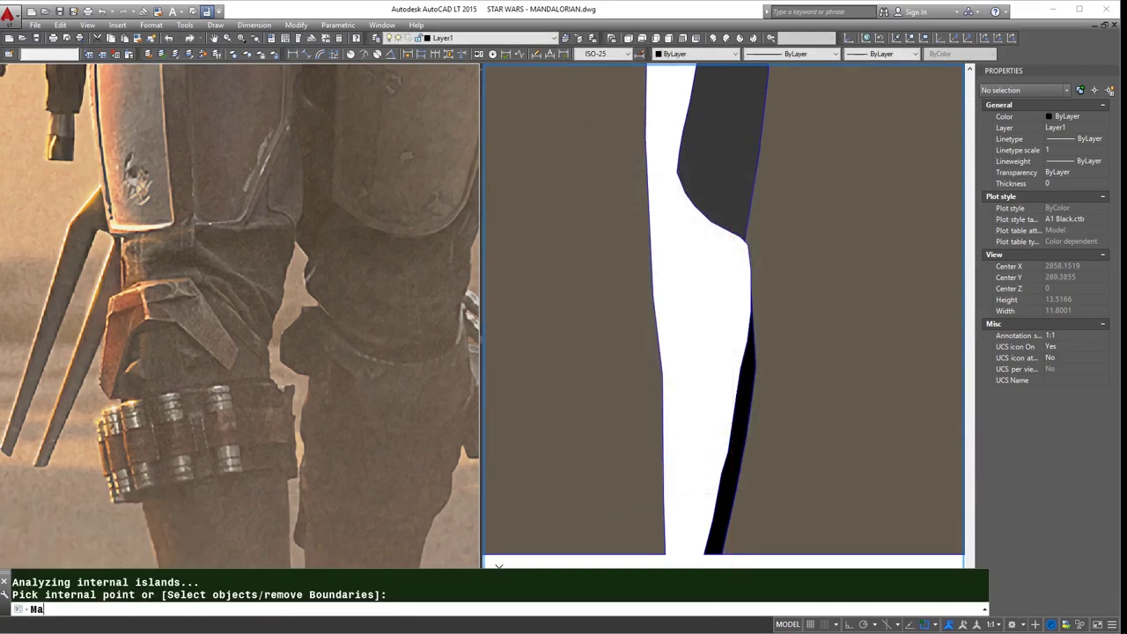
pyautogui.press('Return')
pyautogui.click(717, 149)
# - Match a source fill onto one more leg shape
pyautogui.click(705, 397)
pyautogui.press('Return')
pyautogui.scroll(-5, 736, 466)
pyautogui.click(743, 400)
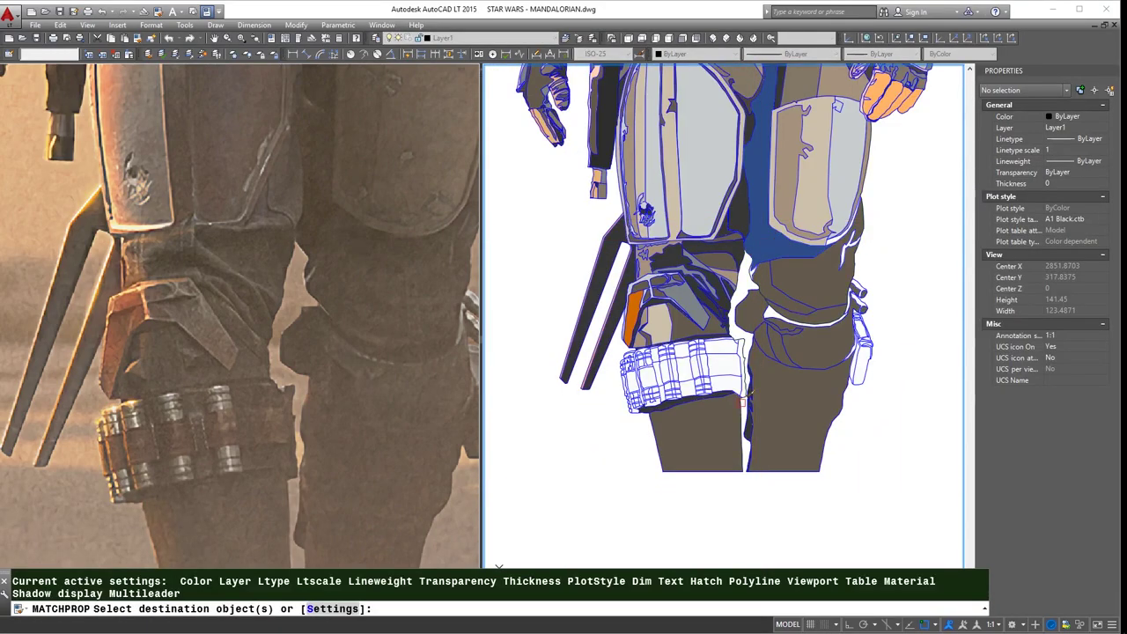
pyautogui.scroll(5, 742, 401)
pyautogui.press('Return')
pyautogui.scroll(-5, 735, 422)
pyautogui.press('Return')
pyautogui.scroll(4, 731, 440)
pyautogui.press('Escape')
pyautogui.press('Escape')
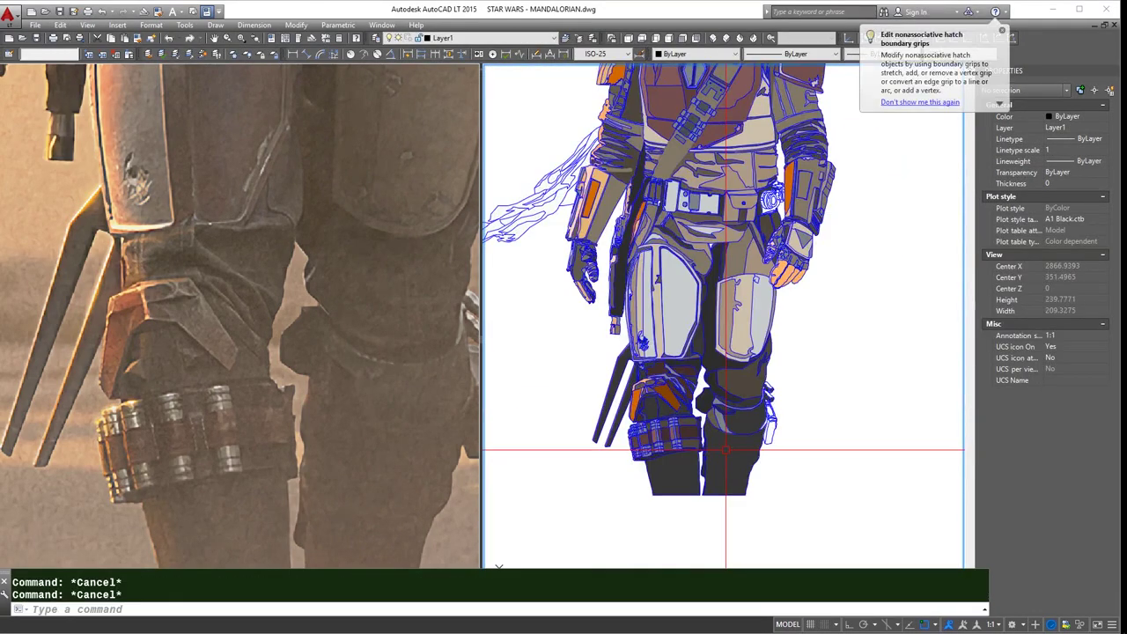
pyautogui.scroll(2, 767, 431)
pyautogui.scroll(-5, 722, 405)
# - Use MATCHPROP to copy the dark band's fill onto the holster, making it dark grey
pyautogui.scroll(5, 682, 343)
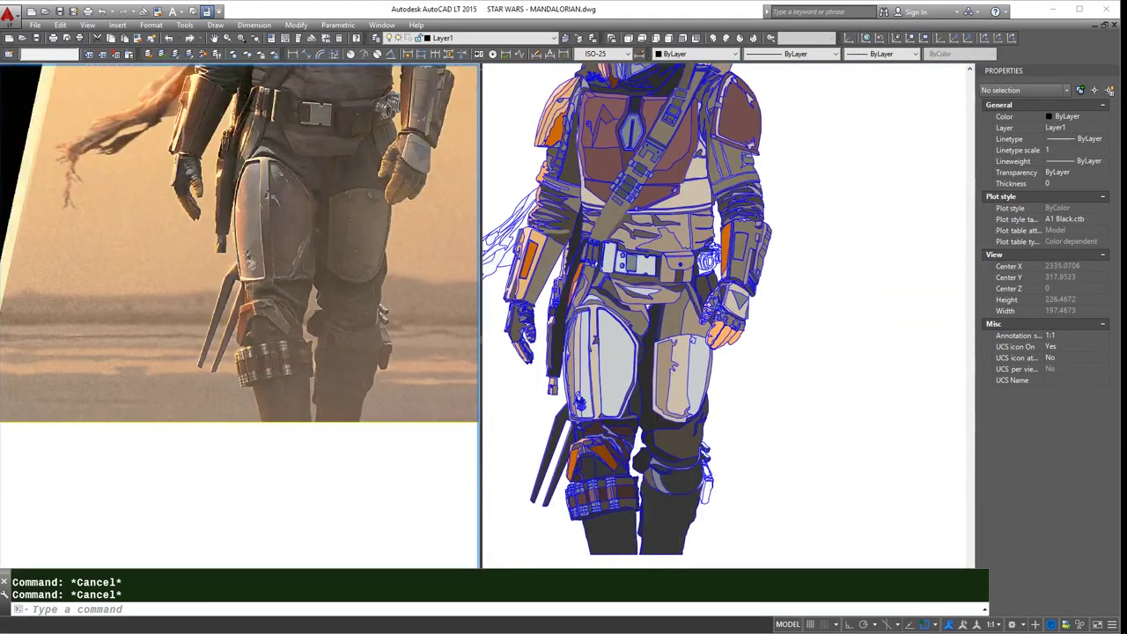
pyautogui.scroll(2, 703, 496)
pyautogui.scroll(3, 702, 496)
pyautogui.write('ma')
pyautogui.press('Return')
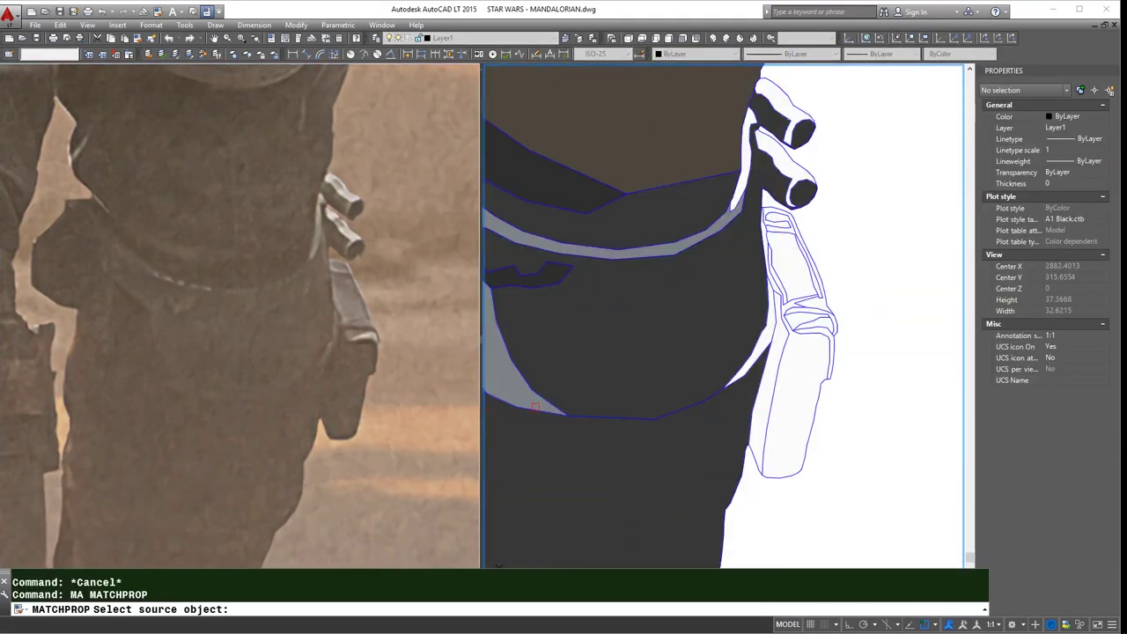
pyautogui.scroll(-1, 774, 410)
pyautogui.click(634, 272)
pyautogui.click(770, 380)
pyautogui.press('Return')
# - Copy a neighbouring fill onto a shape below the holster
pyautogui.press('Return')
pyautogui.click(744, 271)
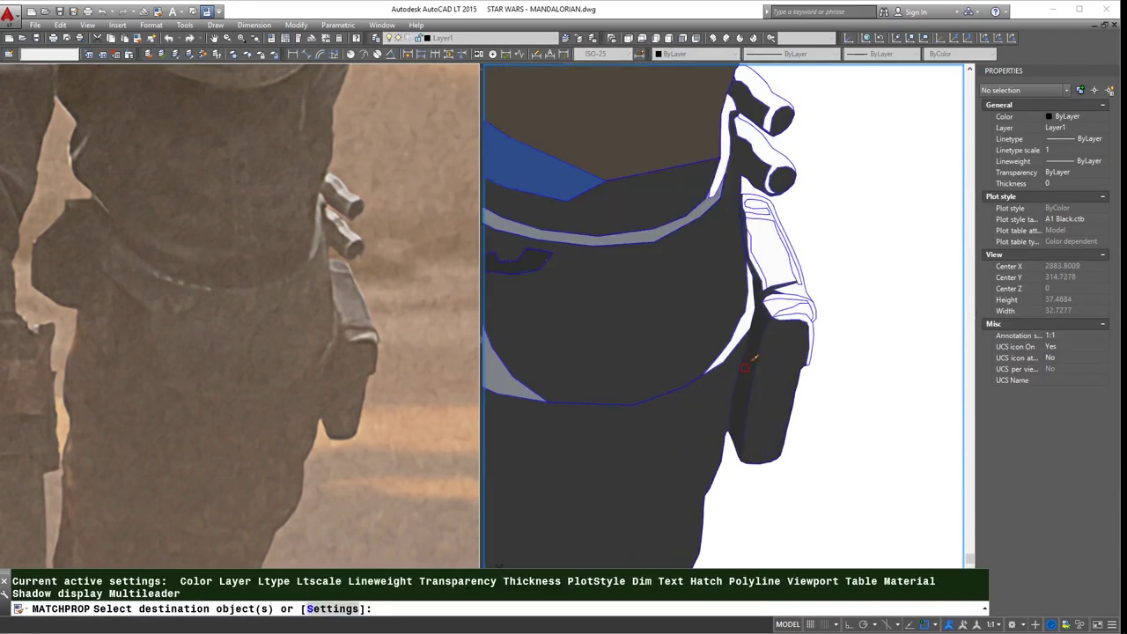
pyautogui.press('Return')
pyautogui.press('Return')
pyautogui.click(745, 271)
pyautogui.press('Return')
pyautogui.press('Return')
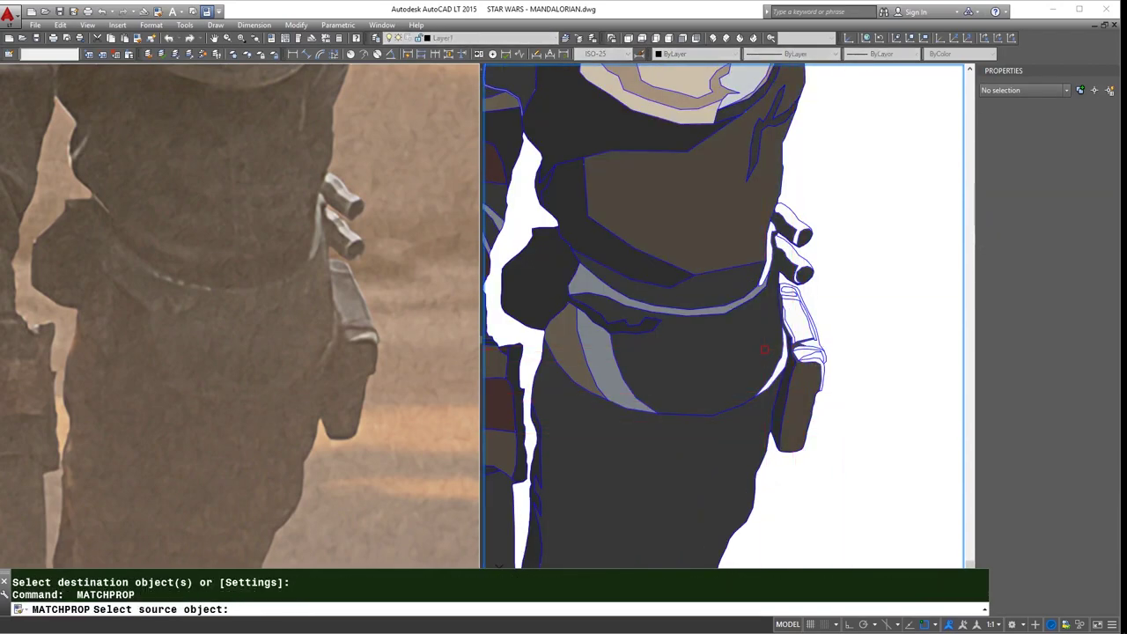
pyautogui.scroll(2, 827, 471)
pyautogui.click(827, 471)
pyautogui.scroll(-3, 893, 476)
# - Recolour the area beside the holster with the dark grey fill
pyautogui.scroll(2, 879, 395)
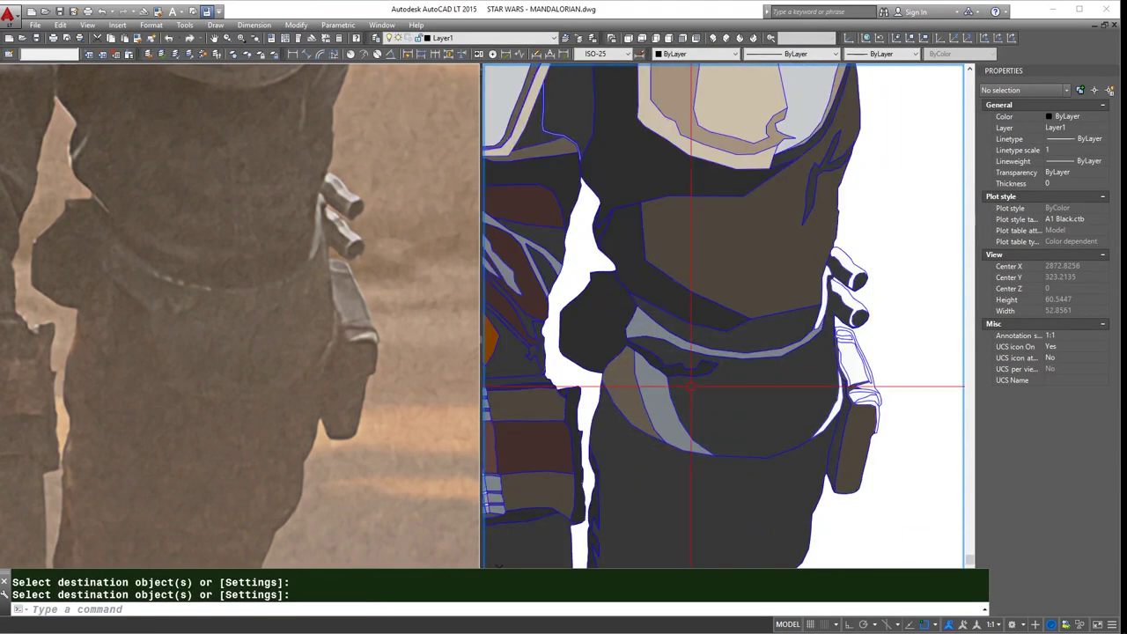
pyautogui.scroll(3, 876, 433)
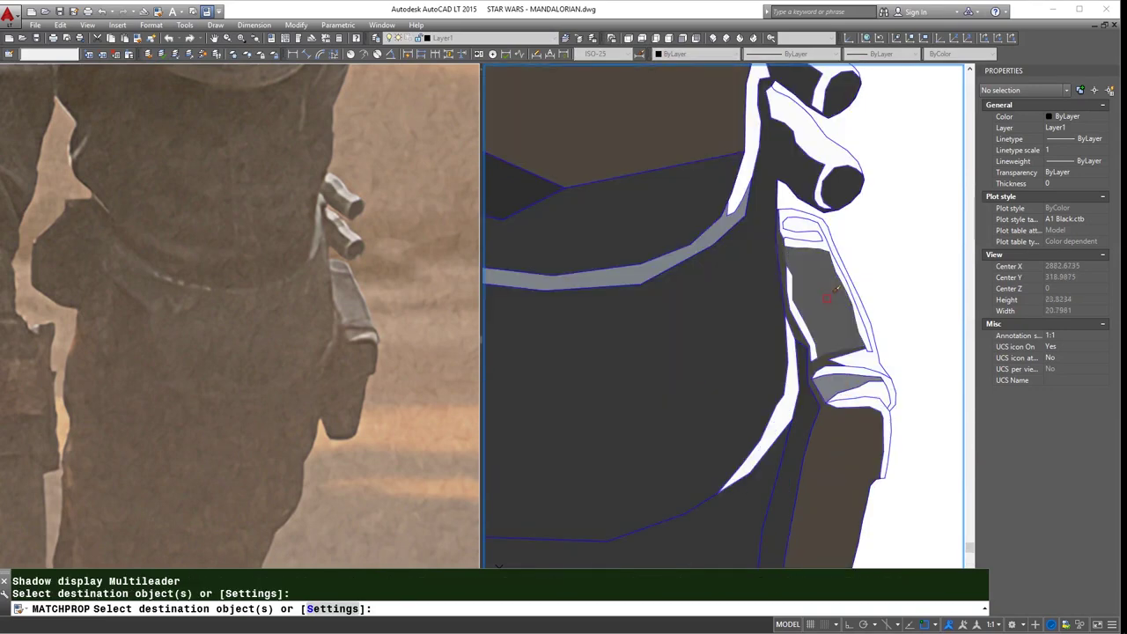
pyautogui.scroll(2, 800, 234)
pyautogui.press('Return')
pyautogui.press('Return')
pyautogui.click(811, 218)
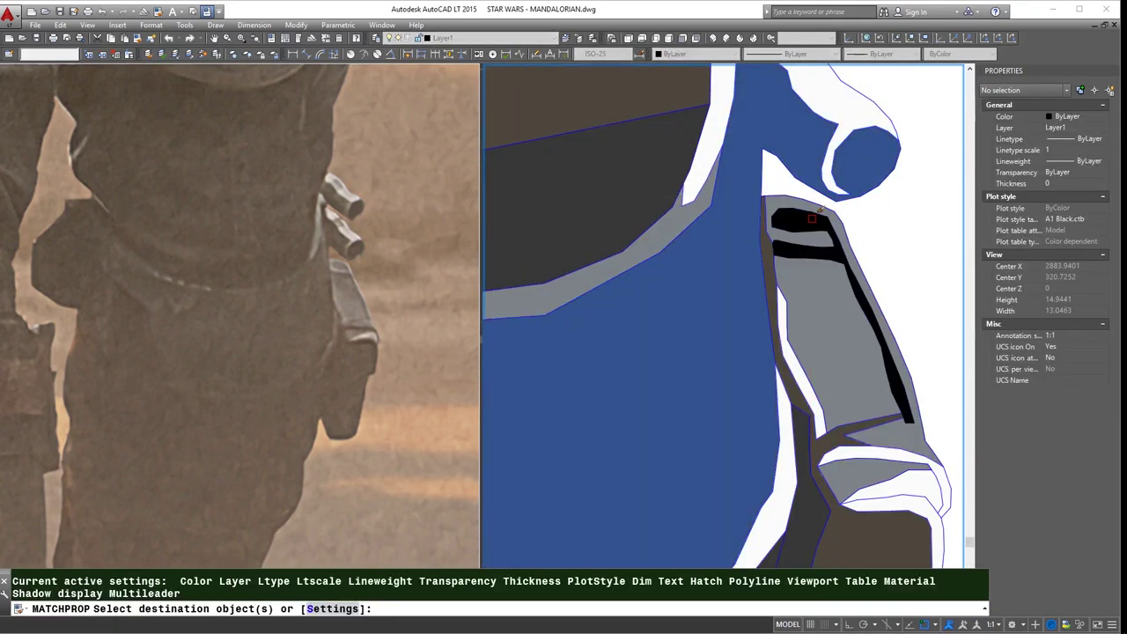
pyautogui.click(779, 202)
pyautogui.press('Return')
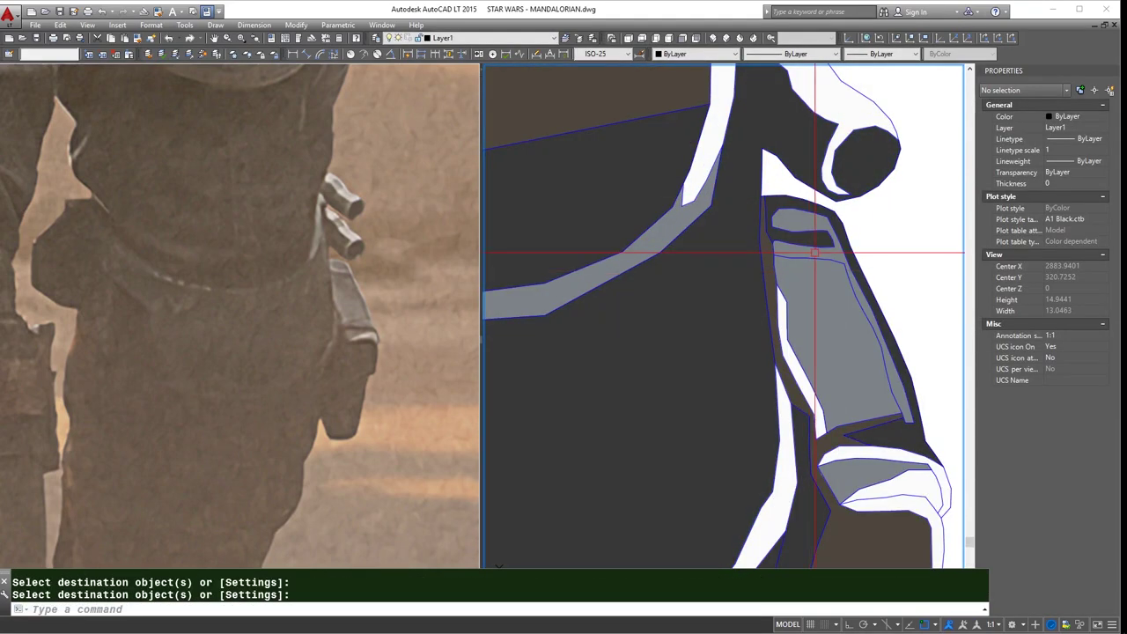
# - Copy a fill from the upper leg onto the holster
pyautogui.scroll(-4, 815, 253)
pyautogui.scroll(6, 708, 140)
pyautogui.click(749, 117)
pyautogui.scroll(-4, 675, 244)
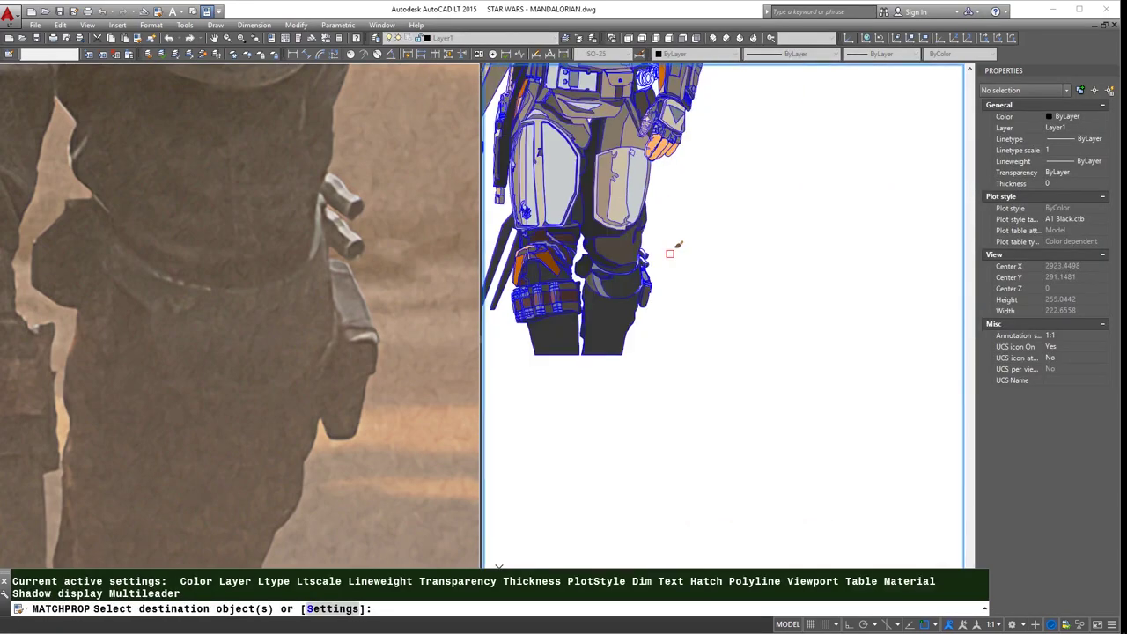
pyautogui.scroll(5, 729, 432)
pyautogui.click(824, 432)
pyautogui.press('Return')
# - Sample the grey holster fill as a new match source
pyautogui.press('Return')
pyautogui.scroll(4, 824, 431)
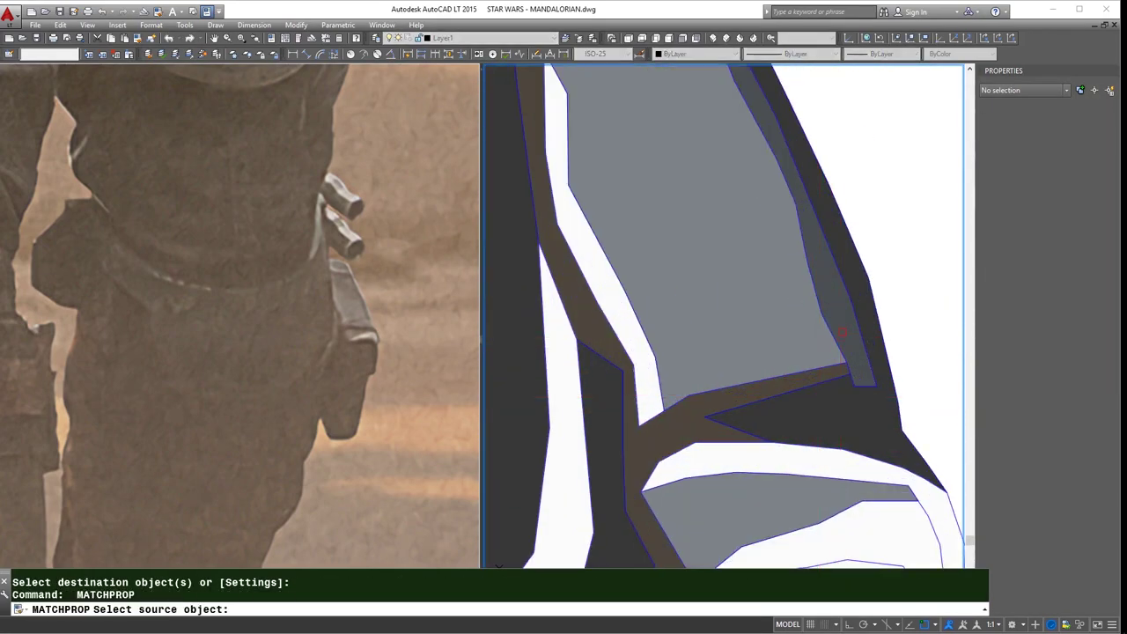
pyautogui.click(649, 412)
pyautogui.scroll(-2, 649, 411)
pyautogui.scroll(2, 649, 411)
pyautogui.press('Return')
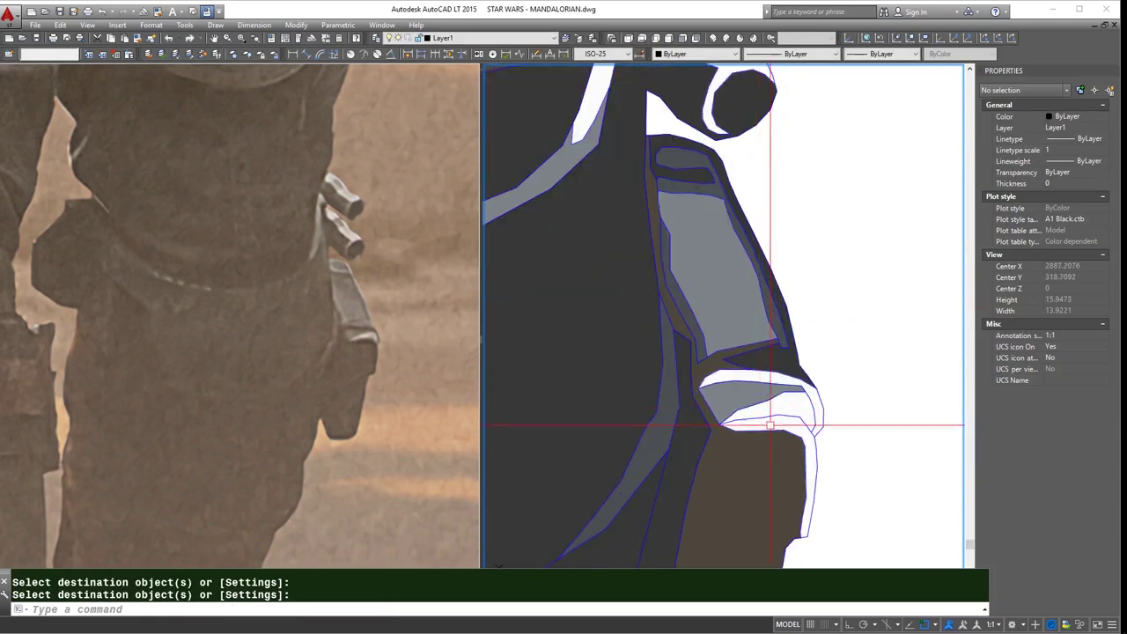
pyautogui.scroll(3, 805, 414)
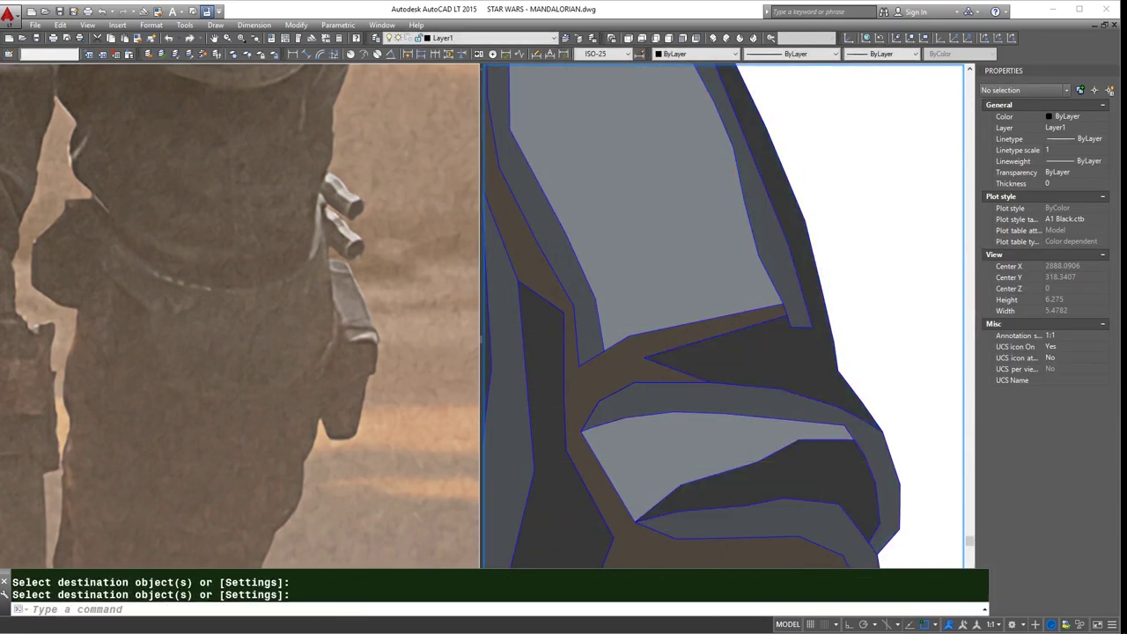
pyautogui.scroll(-3, 836, 401)
# - Apply a copied fill colour to another holster piece
pyautogui.press('Return')
pyautogui.click(779, 390)
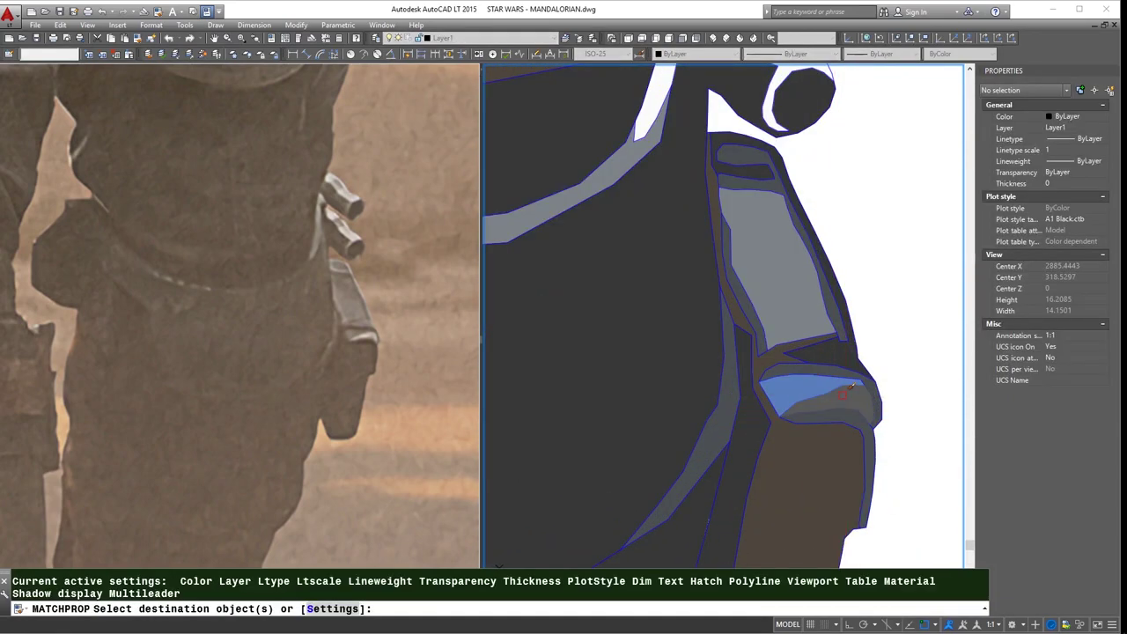
pyautogui.press('Return')
pyautogui.press('Return')
pyautogui.click(778, 390)
pyautogui.press('Return')
pyautogui.scroll(-4, 778, 390)
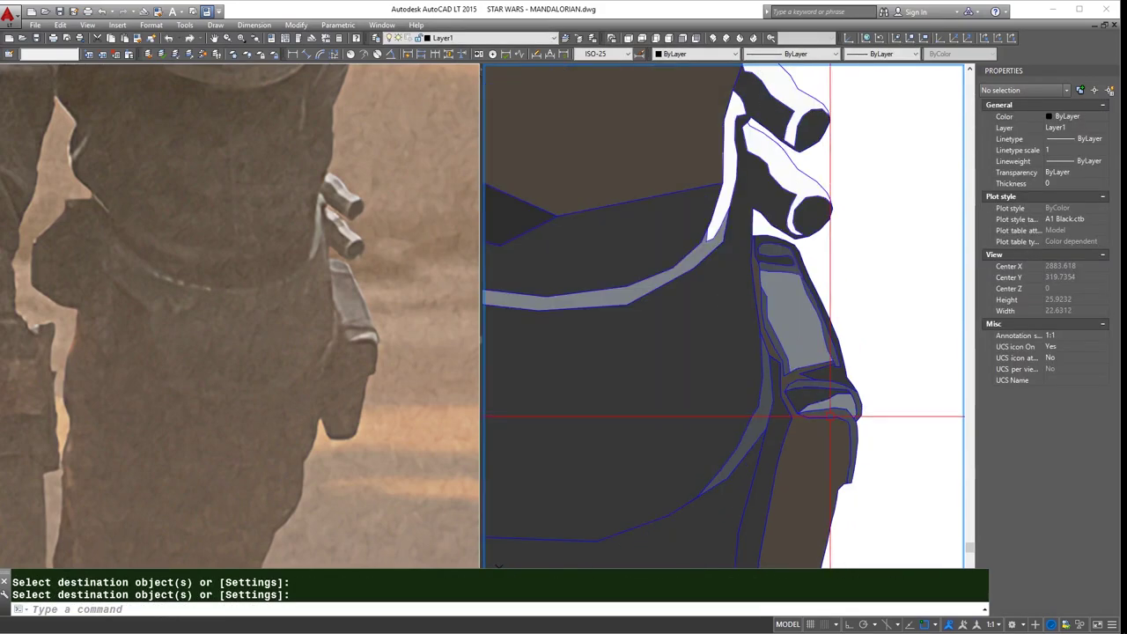
pyautogui.press('Return')
pyautogui.click(615, 309)
# - Pan the legs into view and cancel the unfinished property match
pyautogui.press('Return')
pyautogui.press('Return')
pyautogui.click(615, 309)
pyautogui.scroll(3, 792, 396)
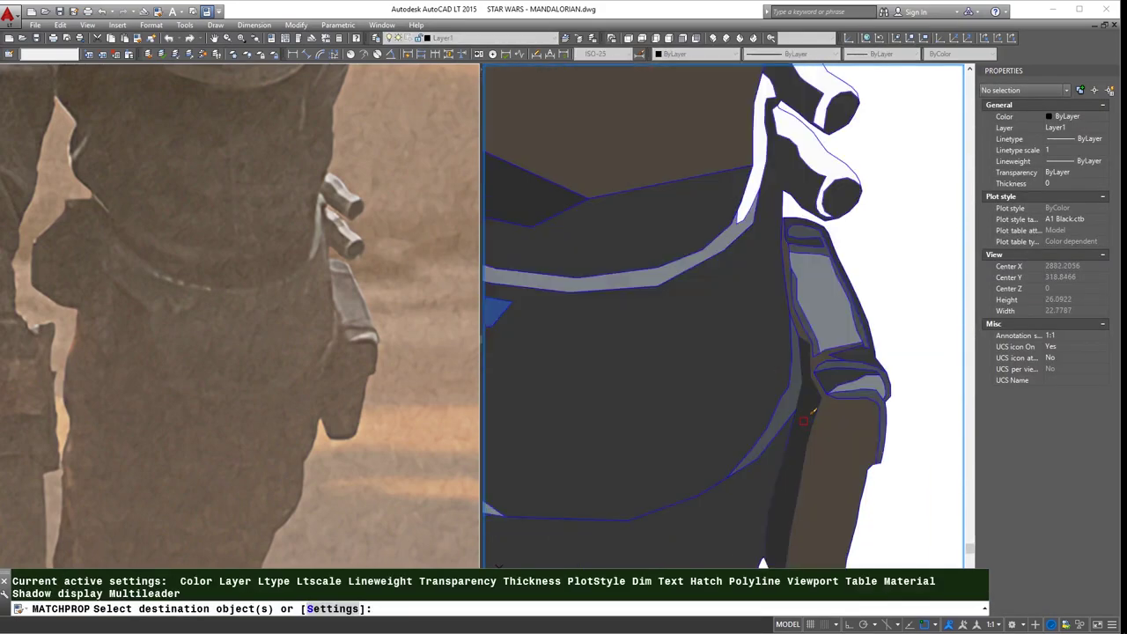
pyautogui.press('Return')
pyautogui.scroll(-2, 836, 440)
pyautogui.scroll(2, 815, 414)
pyautogui.scroll(-1, 815, 414)
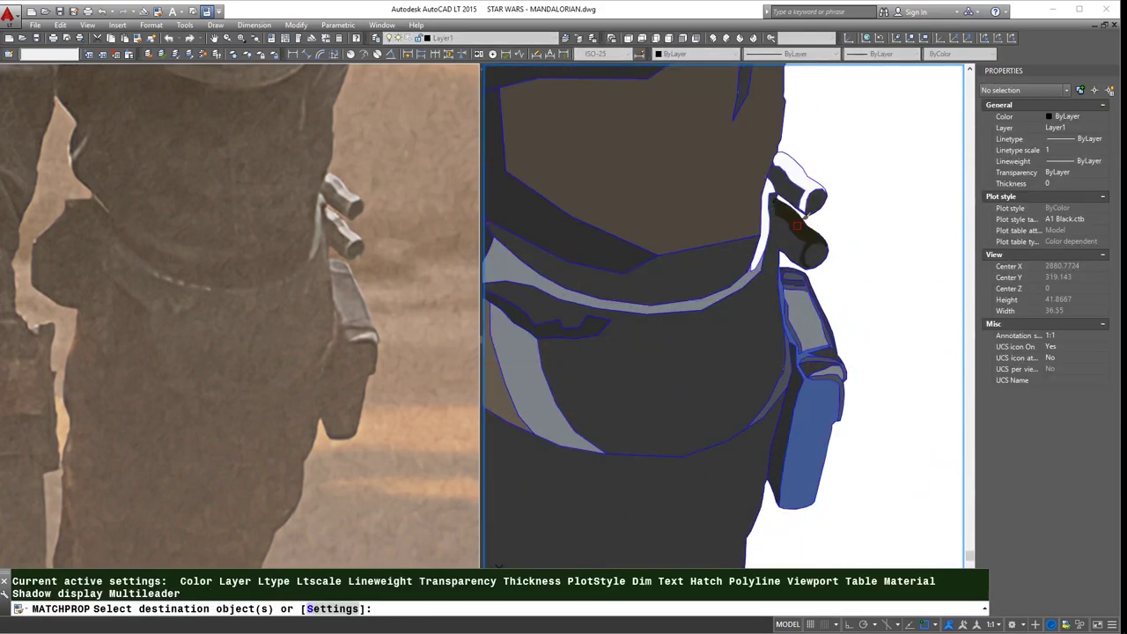
pyautogui.moveTo(815, 413); pyautogui.dragTo(660, 257, button='middle')
pyautogui.scroll(1, 660, 257)
pyautogui.press('Escape')
pyautogui.scroll(-2, 661, 257)
# - Darken the holster cylinder with a fill copied from the holster
pyautogui.press('Return')
pyautogui.scroll(4, 660, 257)
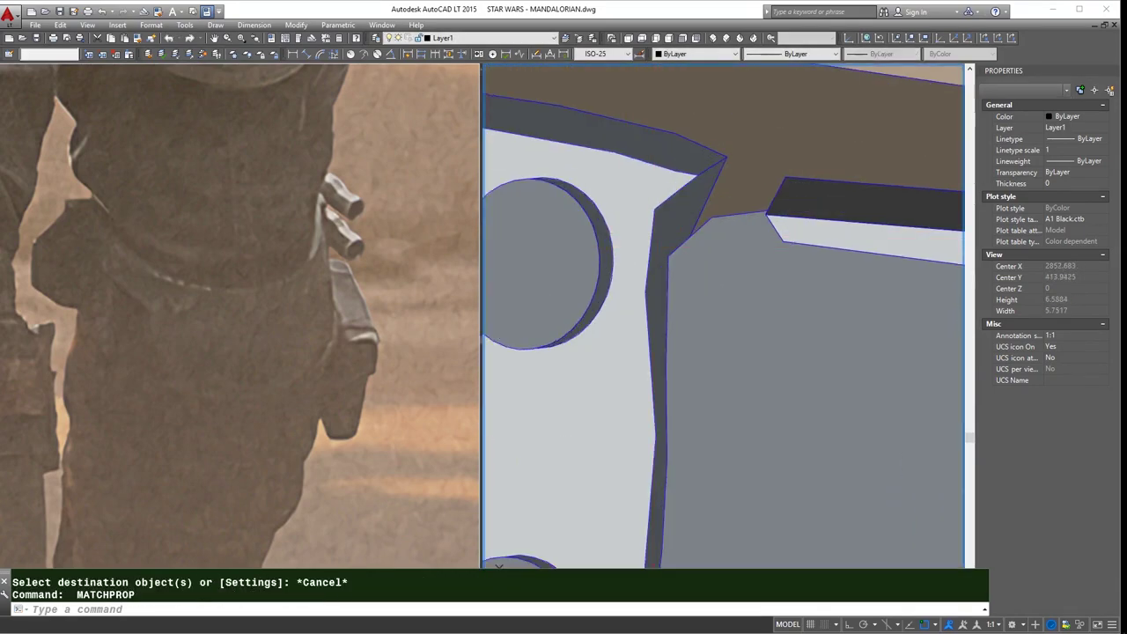
pyautogui.click(755, 317)
pyautogui.scroll(2, 755, 317)
pyautogui.click(790, 138)
pyautogui.press('Return')
# - Turn the white strip beside the holster light grey
pyautogui.scroll(-3, 797, 220)
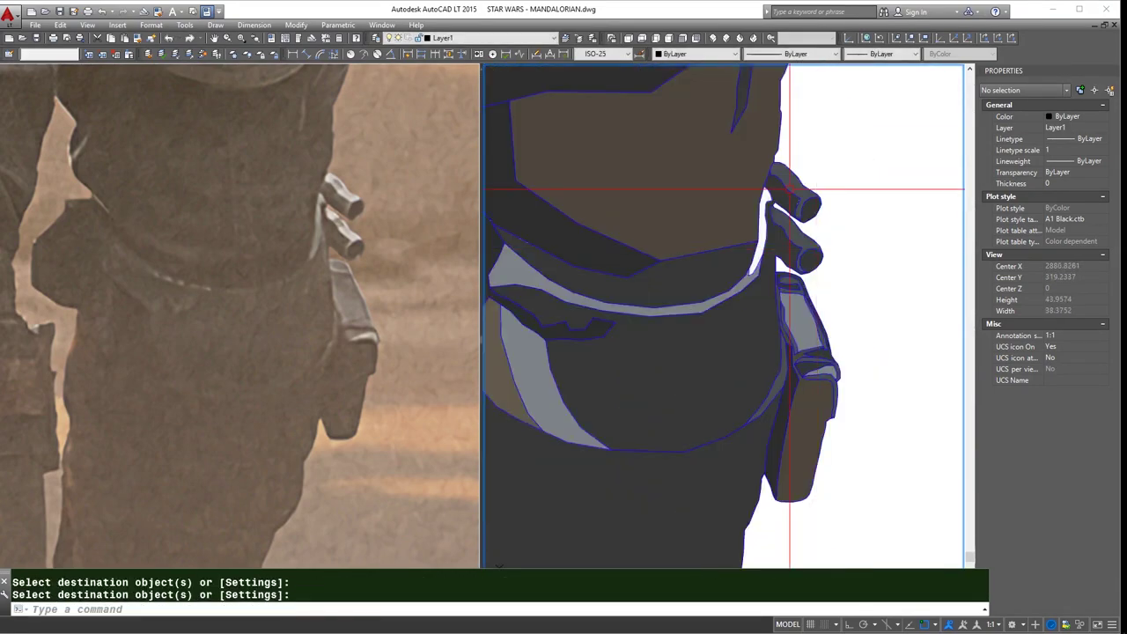
pyautogui.scroll(1, 819, 264)
pyautogui.click(809, 485)
pyautogui.click(731, 299)
pyautogui.press('Return')
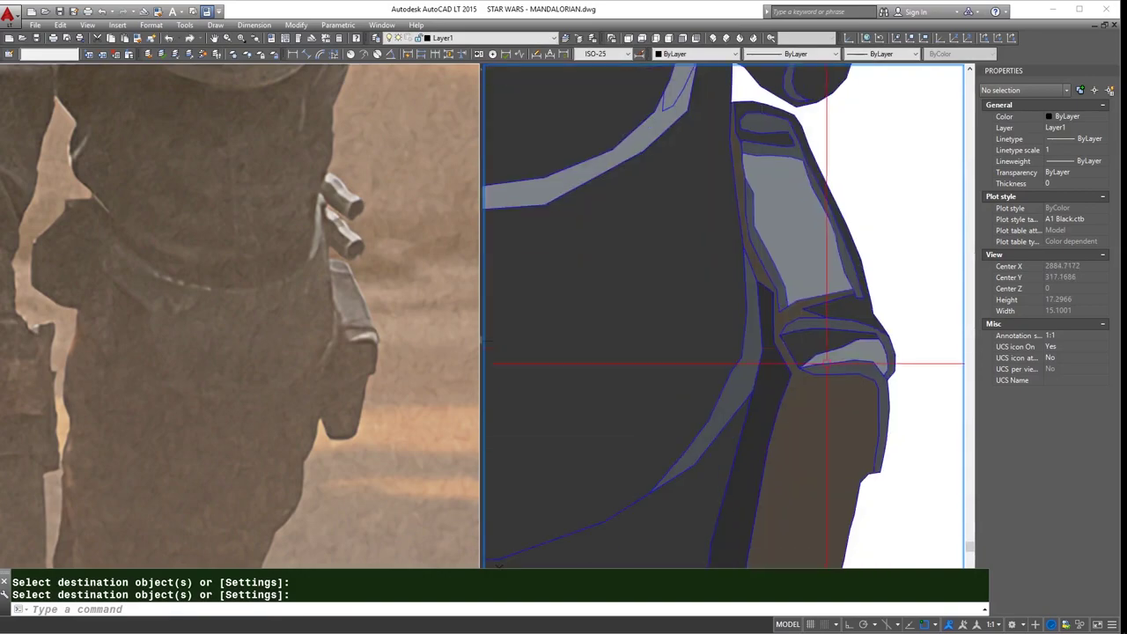
pyautogui.press('Return')
# - Darken the grey strip with a copied dark fill
pyautogui.click(830, 365)
pyautogui.scroll(-2, 785, 208)
pyautogui.click(784, 209)
pyautogui.press('Return')
pyautogui.scroll(-3, 784, 209)
pyautogui.scroll(2, 845, 370)
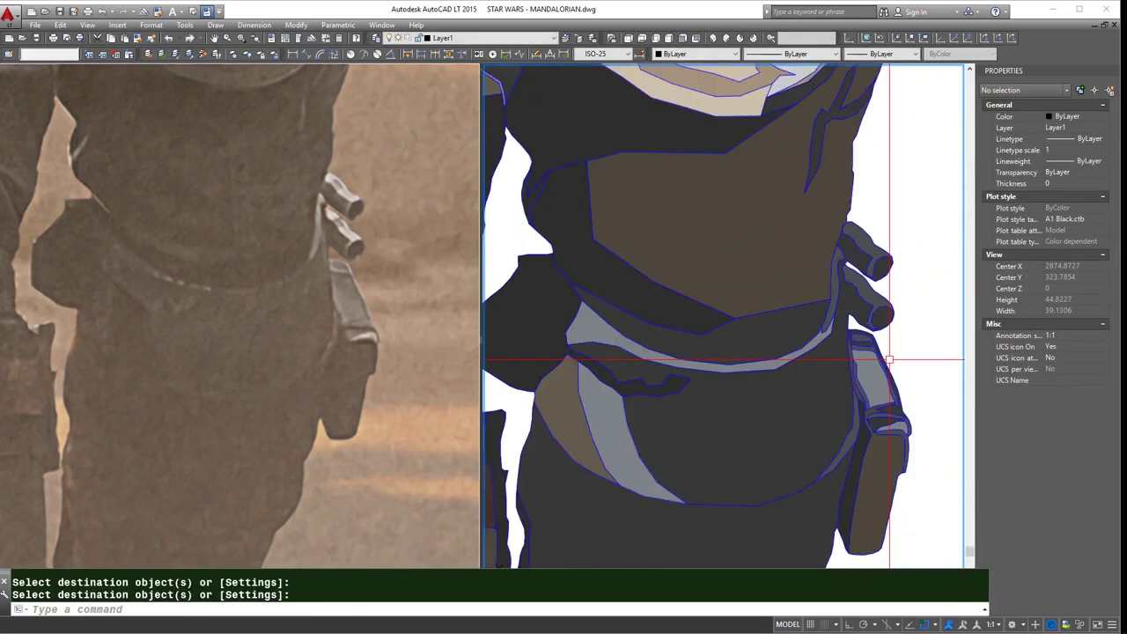
pyautogui.scroll(1, 878, 260)
pyautogui.scroll(-2, 877, 260)
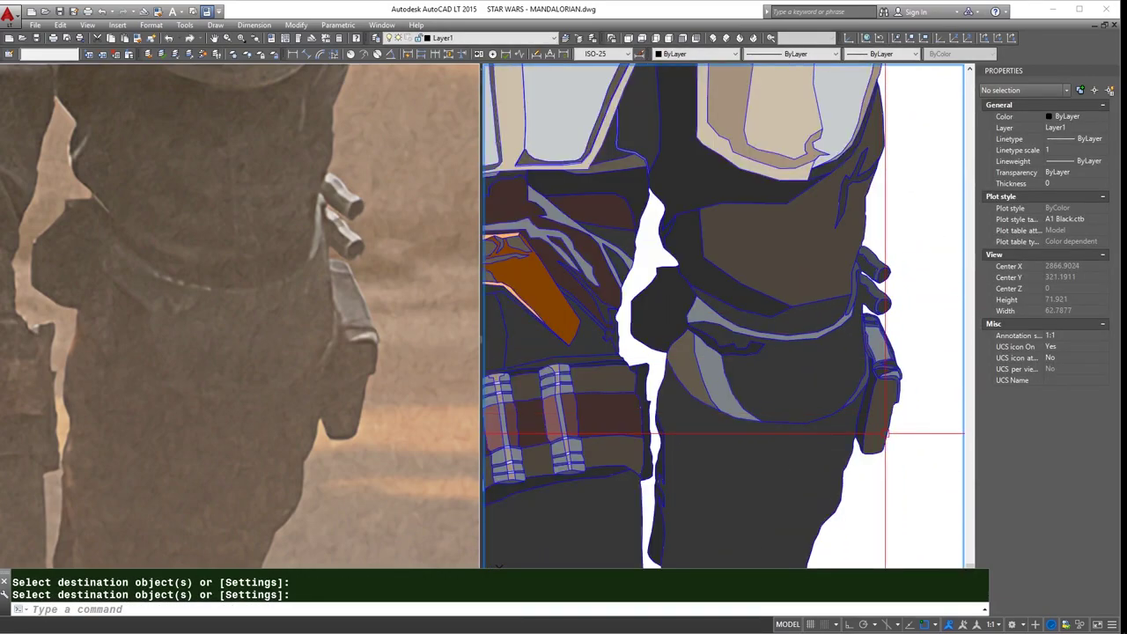
pyautogui.scroll(3, 885, 433)
pyautogui.scroll(-3, 886, 433)
# - Recolour the piece behind the holster with a dark fill
pyautogui.click(817, 402)
pyautogui.press('Return')
pyautogui.press('Return')
pyautogui.click(706, 220)
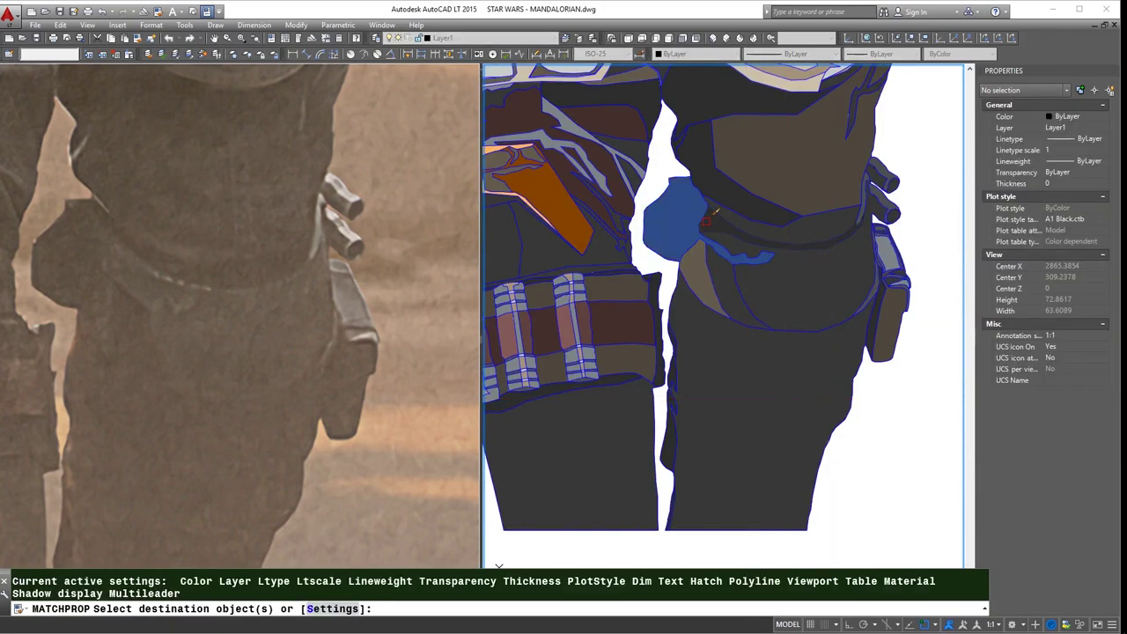
pyautogui.click(723, 269)
# - Give the small shadow shape by the hip pouch a black fill
pyautogui.press('Return')
pyautogui.press('Return')
pyautogui.click(792, 335)
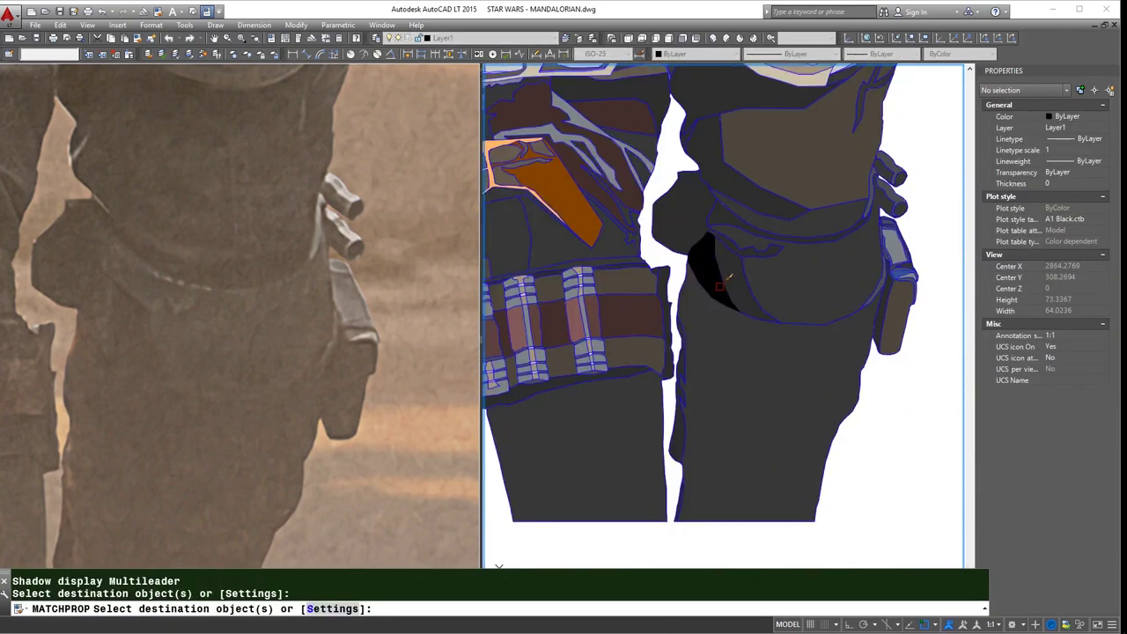
pyautogui.click(824, 403)
pyautogui.press('Return')
pyautogui.scroll(3, 825, 402)
pyautogui.scroll(-3, 825, 398)
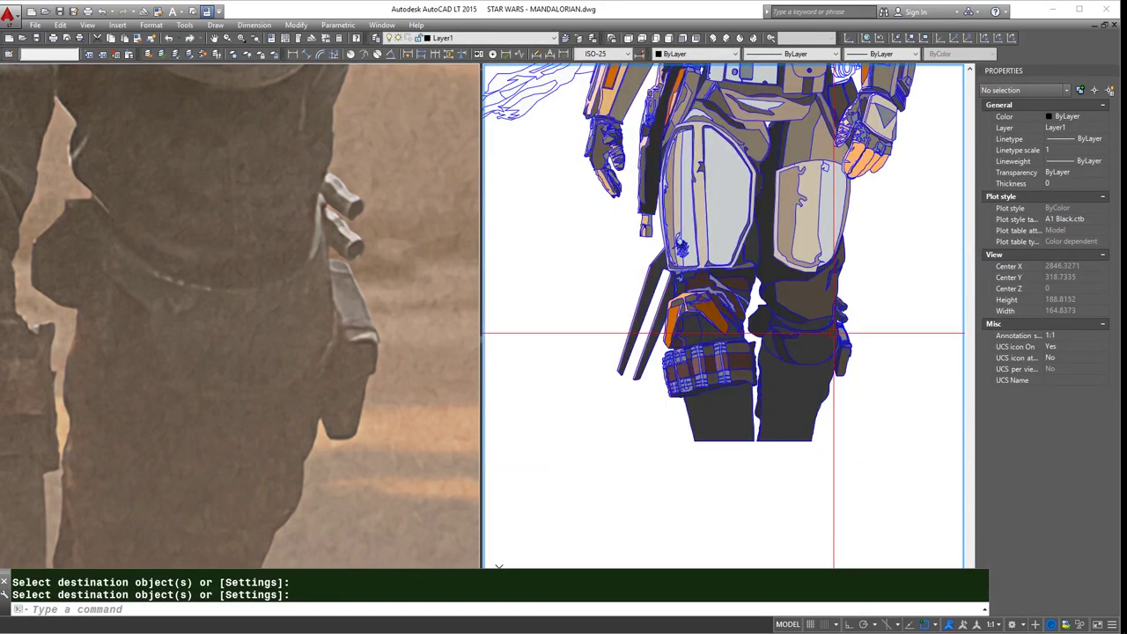
# - With MATCHPROP (MA), recolour the first black leg region dark grey
pyautogui.scroll(-3, 246, 284)
pyautogui.scroll(5, 791, 294)
pyautogui.press('Return')
pyautogui.write('ma')
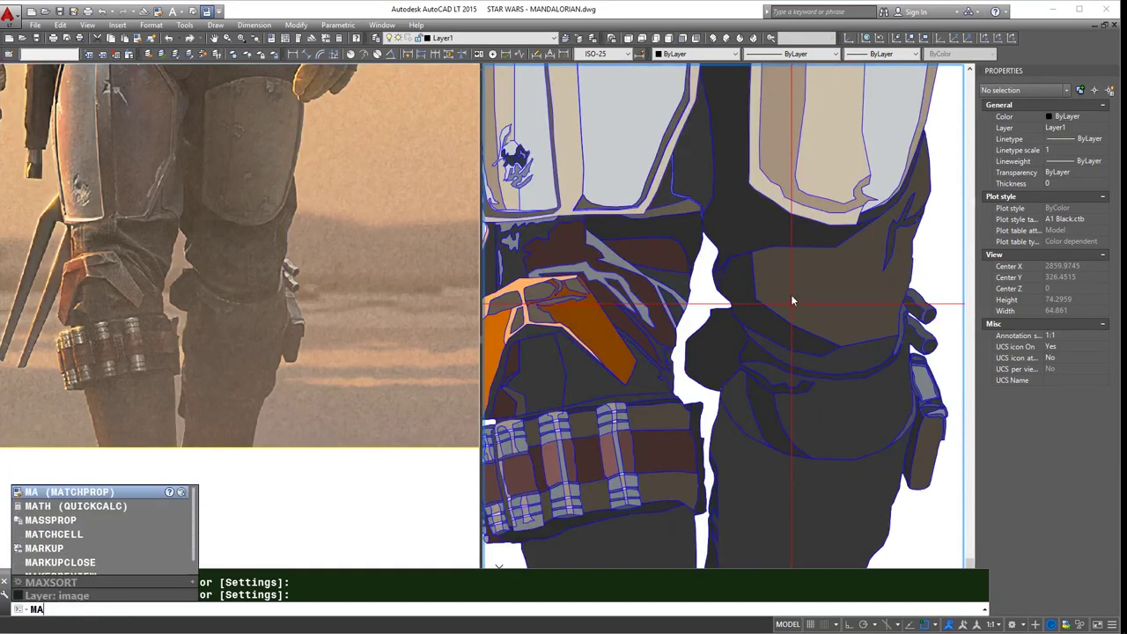
pyautogui.press('Return')
pyautogui.click(790, 294)
pyautogui.click(775, 265)
pyautogui.press('Return')
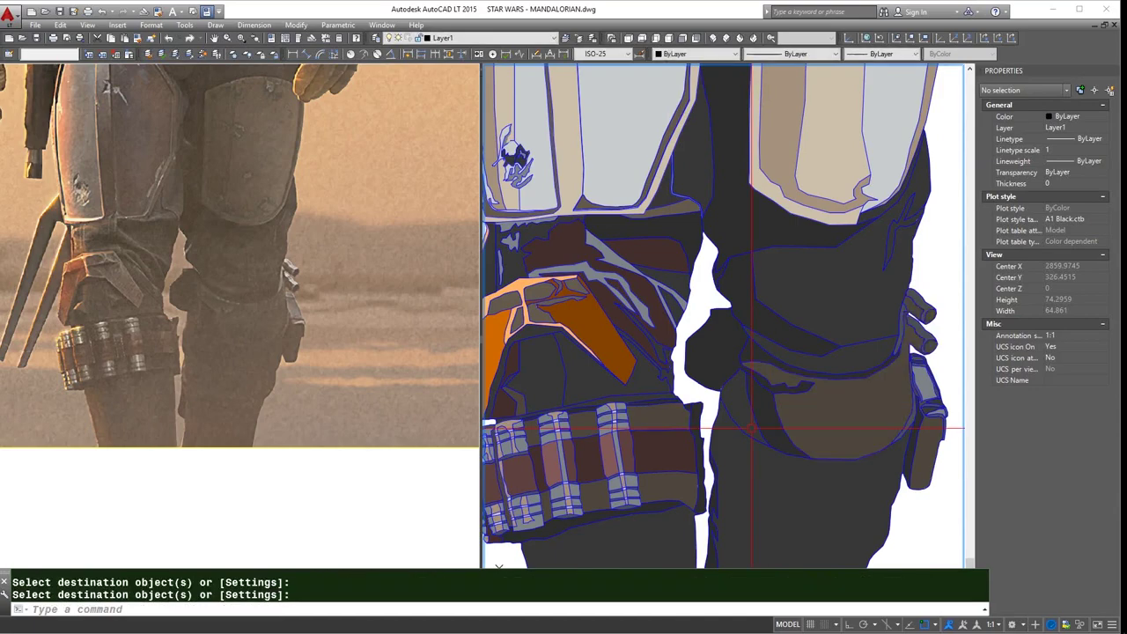
# - Recolour a second black leg region dark grey
pyautogui.scroll(-5, 792, 422)
pyautogui.scroll(1, 824, 412)
pyautogui.scroll(3, 824, 412)
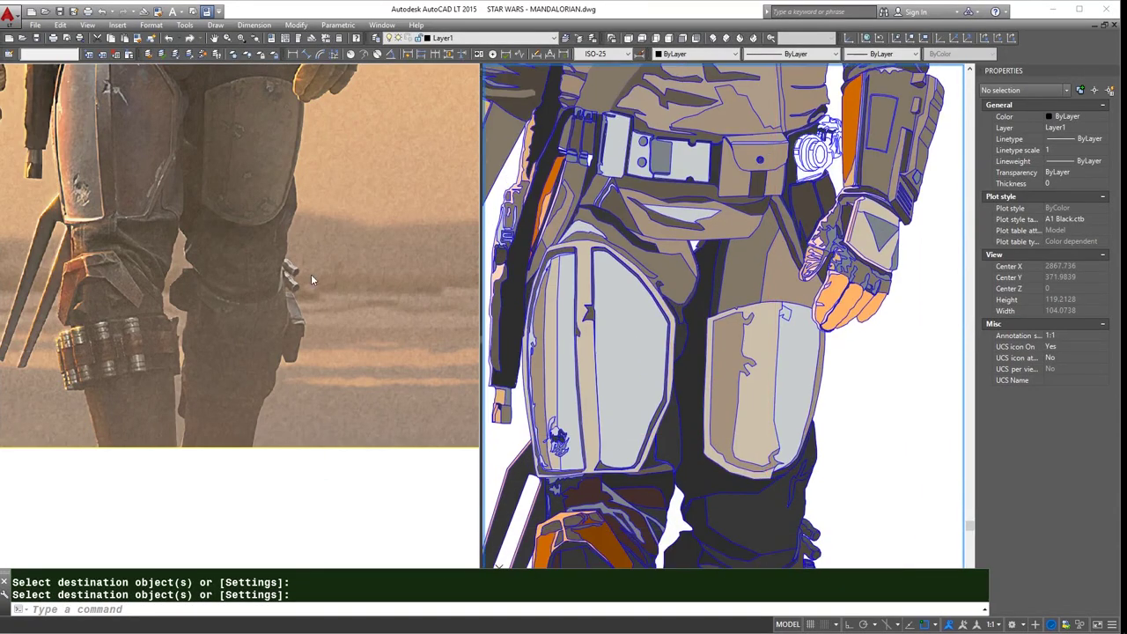
pyautogui.scroll(2, 314, 281)
pyautogui.click(788, 278)
pyautogui.press('Return')
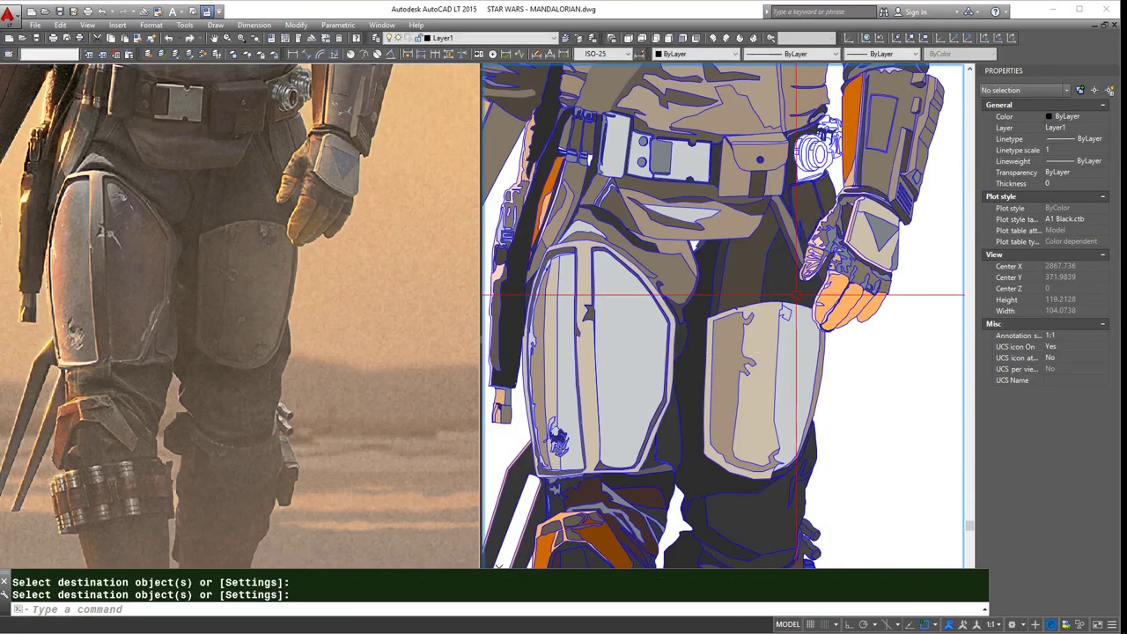
# - Copy a fill from near the belt onto another leg region
pyautogui.scroll(4, 773, 269)
pyautogui.click(773, 269)
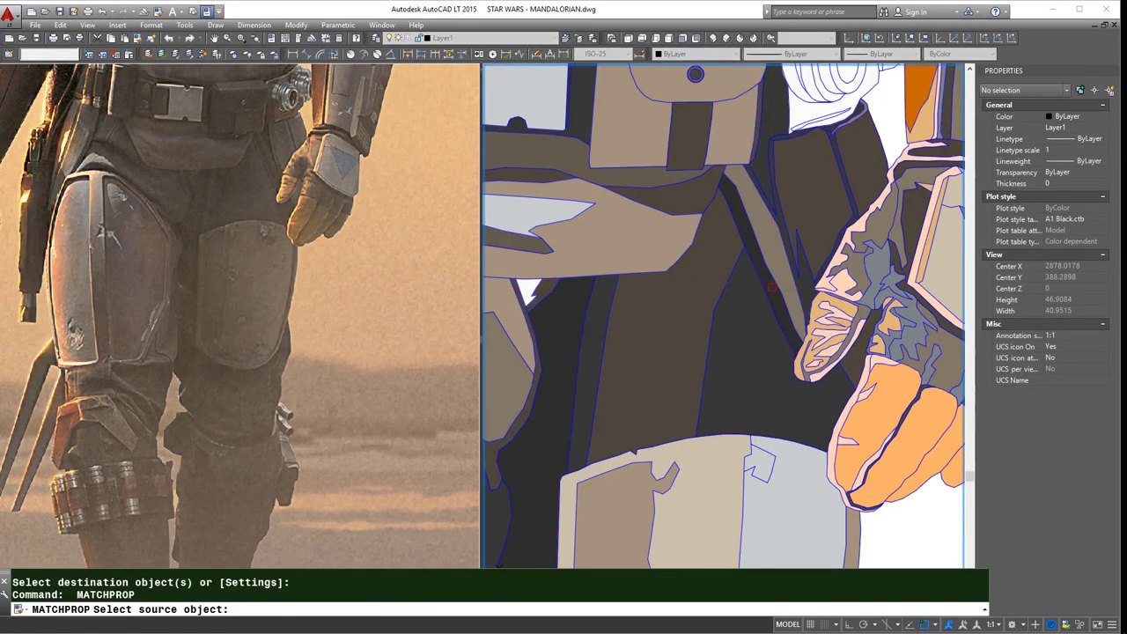
pyautogui.scroll(3, 771, 287)
pyautogui.click(771, 287)
pyautogui.press('Return')
pyautogui.press('Return')
pyautogui.scroll(3, 874, 154)
pyautogui.click(874, 154)
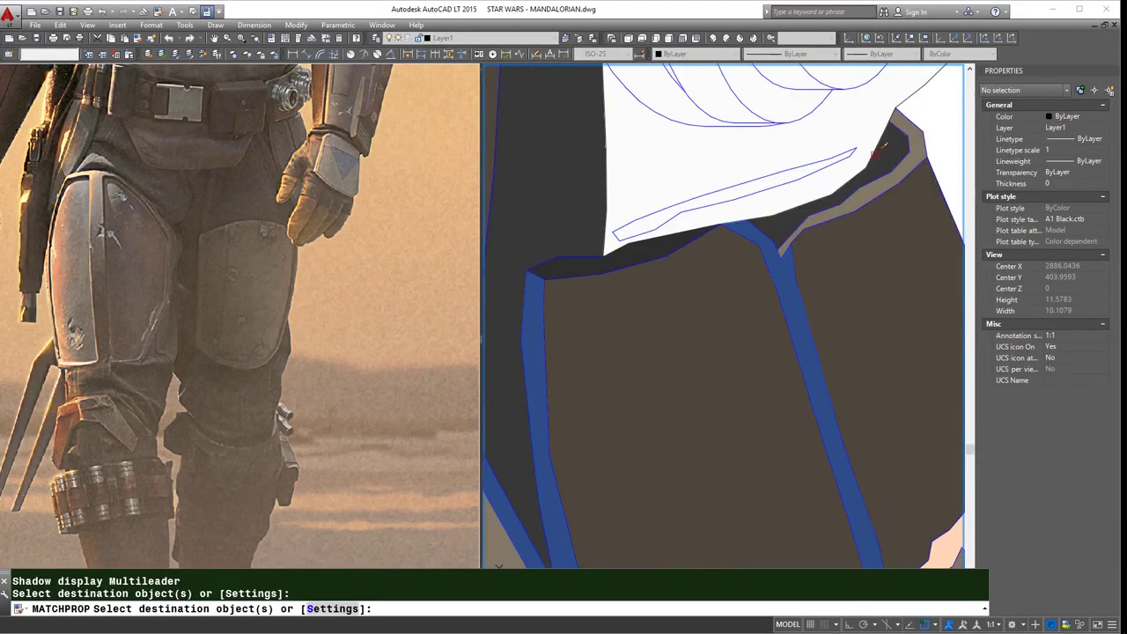
pyautogui.press('Return')
pyautogui.scroll(-5, 875, 154)
# - Match a fill beside the belt onto a nearby region
pyautogui.press('Return')
pyautogui.click(845, 264)
pyautogui.press('Return')
pyautogui.scroll(2, 869, 274)
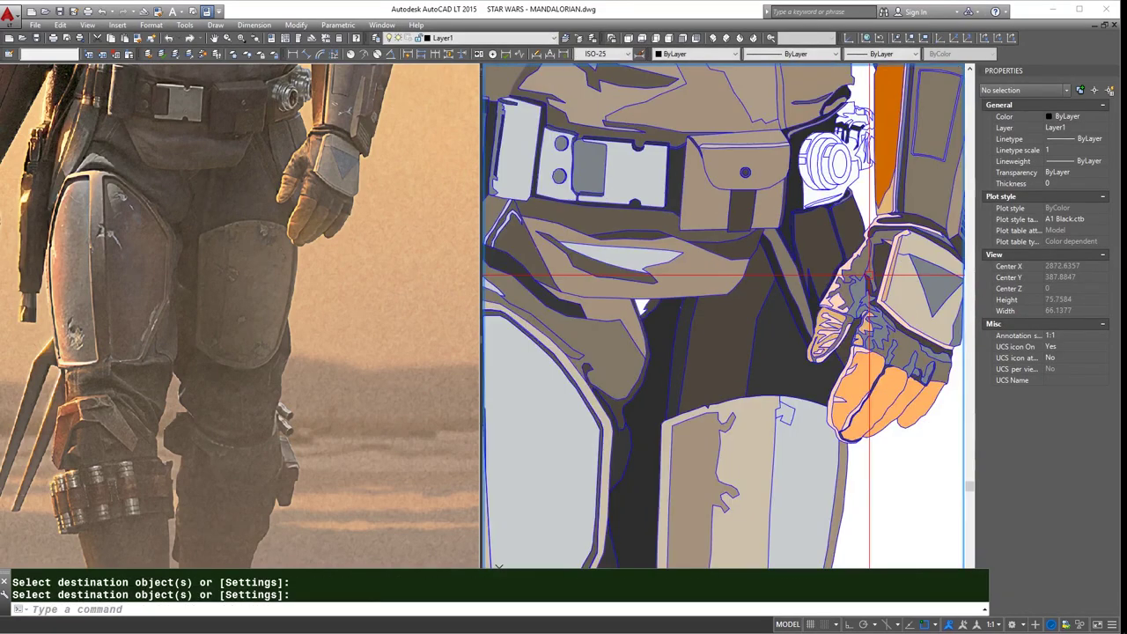
pyautogui.scroll(-3, 869, 274)
pyautogui.scroll(5, 719, 308)
# - Match one more fill onto a region, then undo the last change
pyautogui.press('Return')
pyautogui.press('Return')
pyautogui.click(719, 308)
pyautogui.click(719, 308)
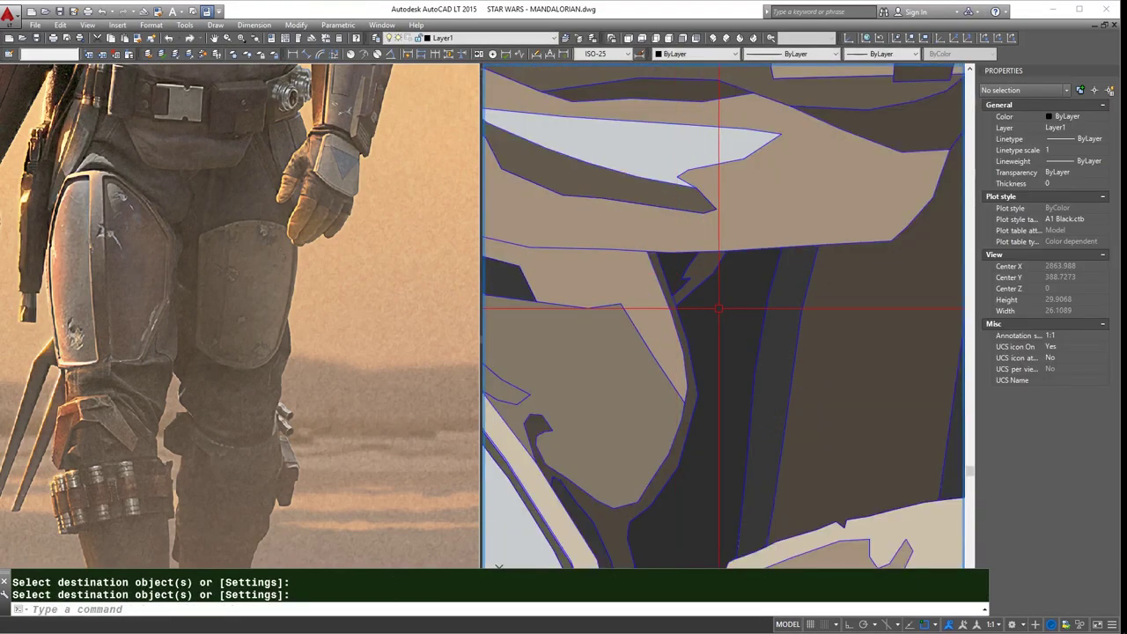
pyautogui.scroll(-2, 719, 309)
pyautogui.press('Escape')
pyautogui.press('Return')
pyautogui.click(748, 352)
pyautogui.scroll(-3, 752, 353)
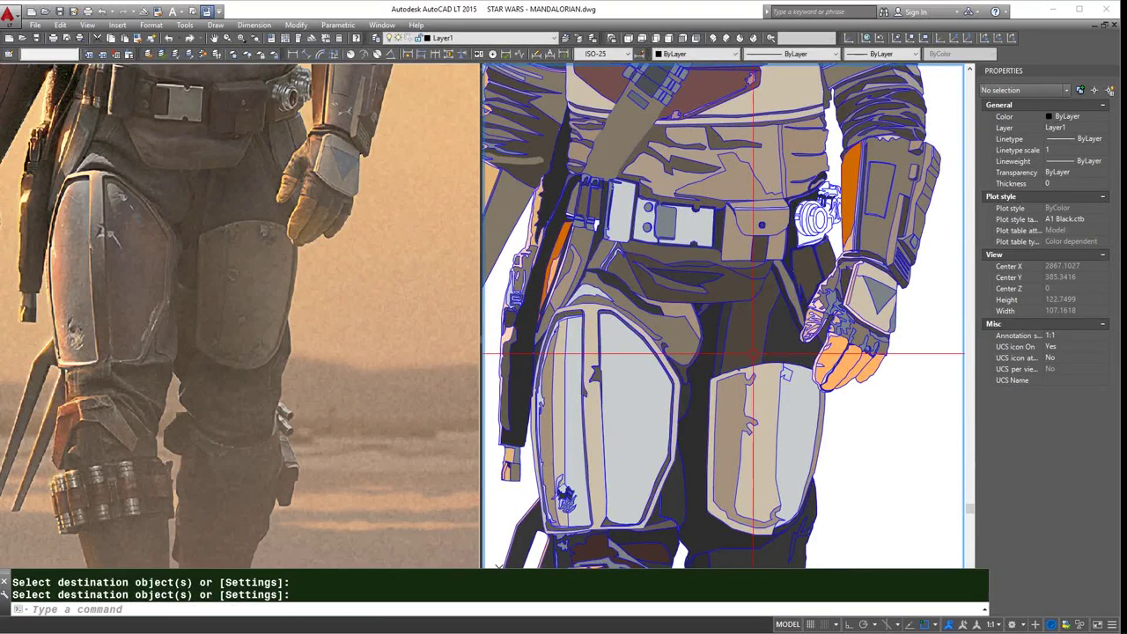
pyautogui.press('Return')
pyautogui.click(750, 350)
pyautogui.click(747, 344)
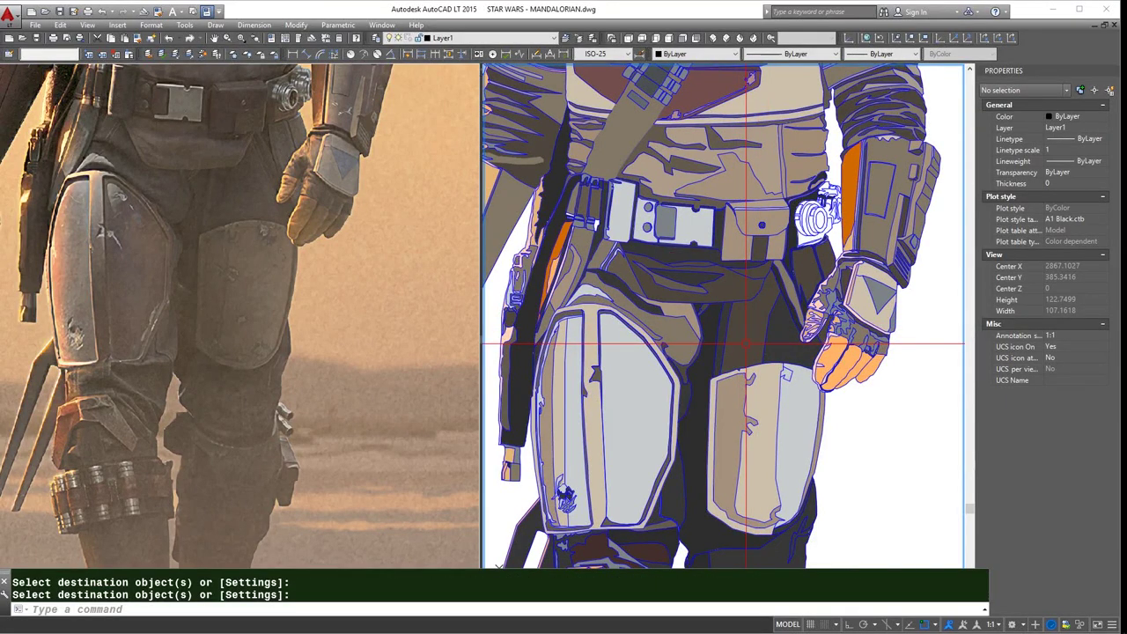
pyautogui.write('u')
pyautogui.press('Return')
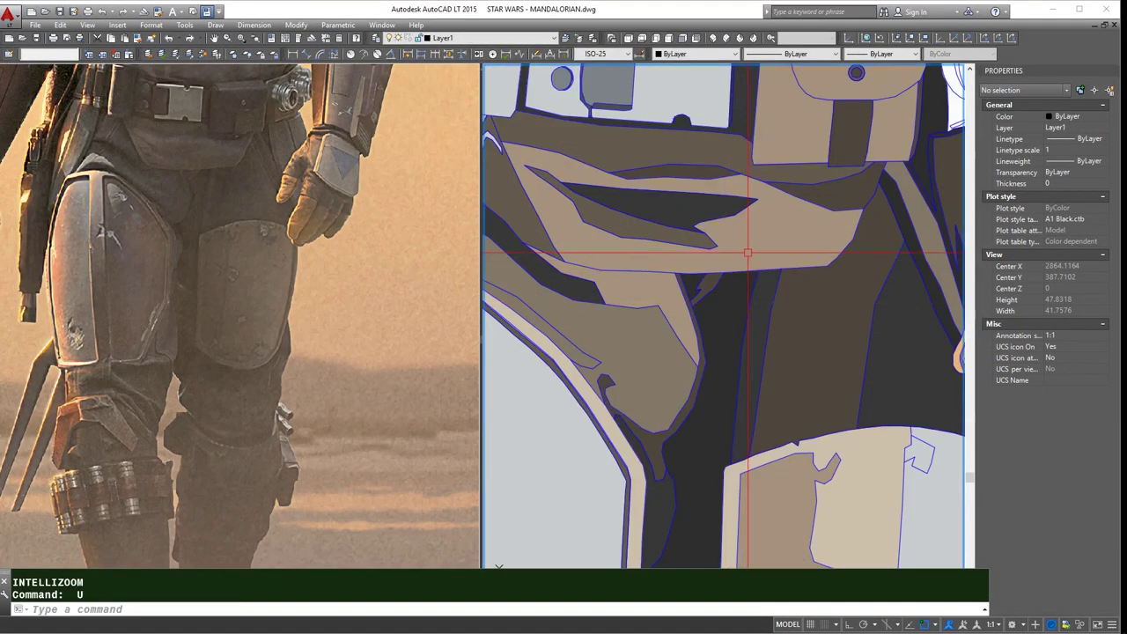
pyautogui.press('Escape')
pyautogui.press('Escape')
# - Select the hatch under the belt and lower its luminance in Select Color toward brown 106,90,72
pyautogui.click(767, 252)
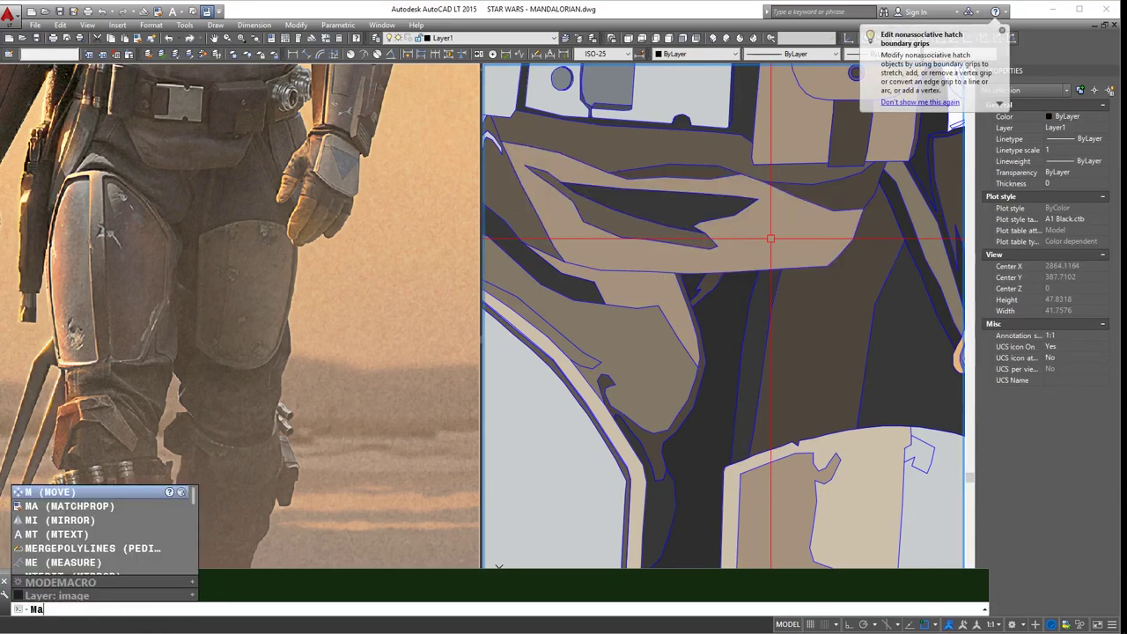
pyautogui.scroll(-3, 744, 81)
pyautogui.click(723, 155)
pyautogui.moveTo(914, 302); pyautogui.dragTo(913, 326)
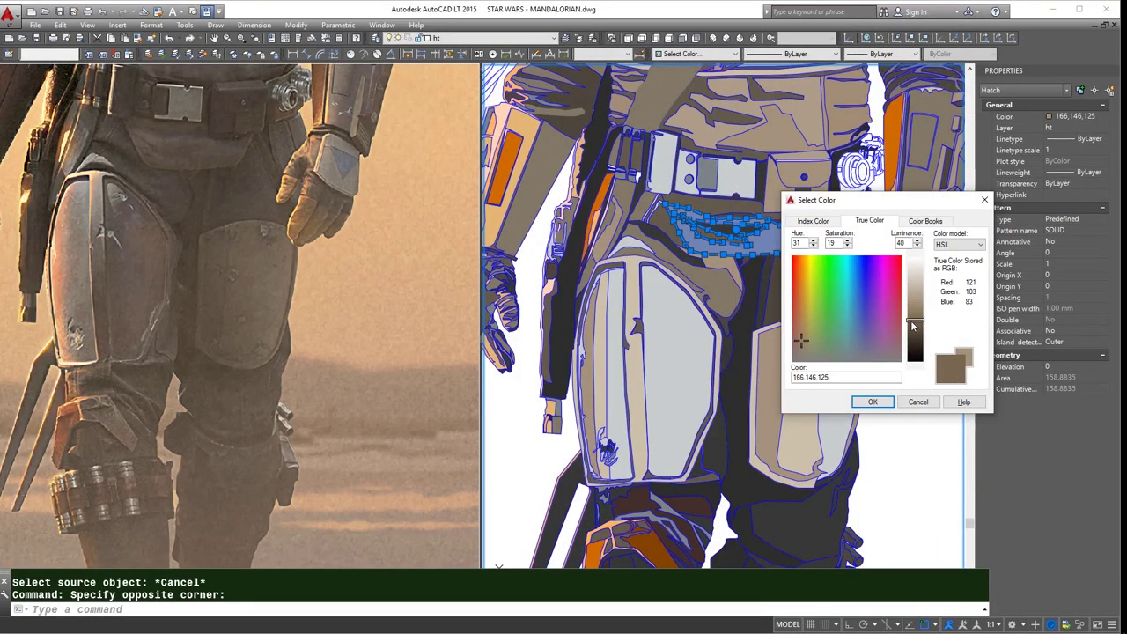
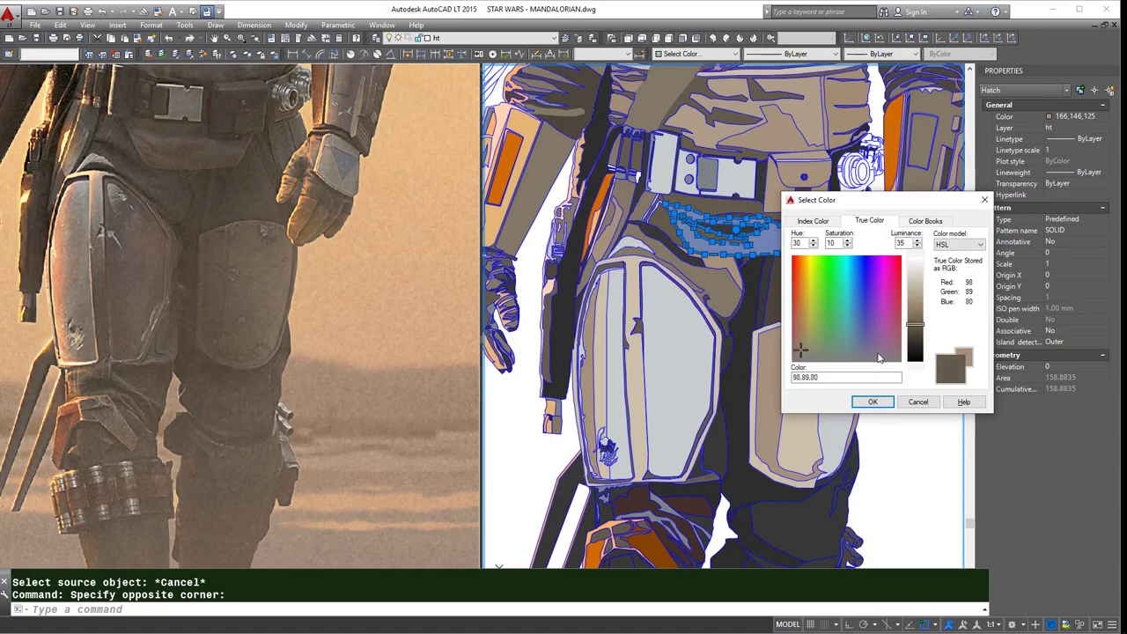
# - Apply 98,89,80 to the fold hatch, then copy a hatch's properties with MATCHPROP (MA)
pyautogui.click(873, 402)
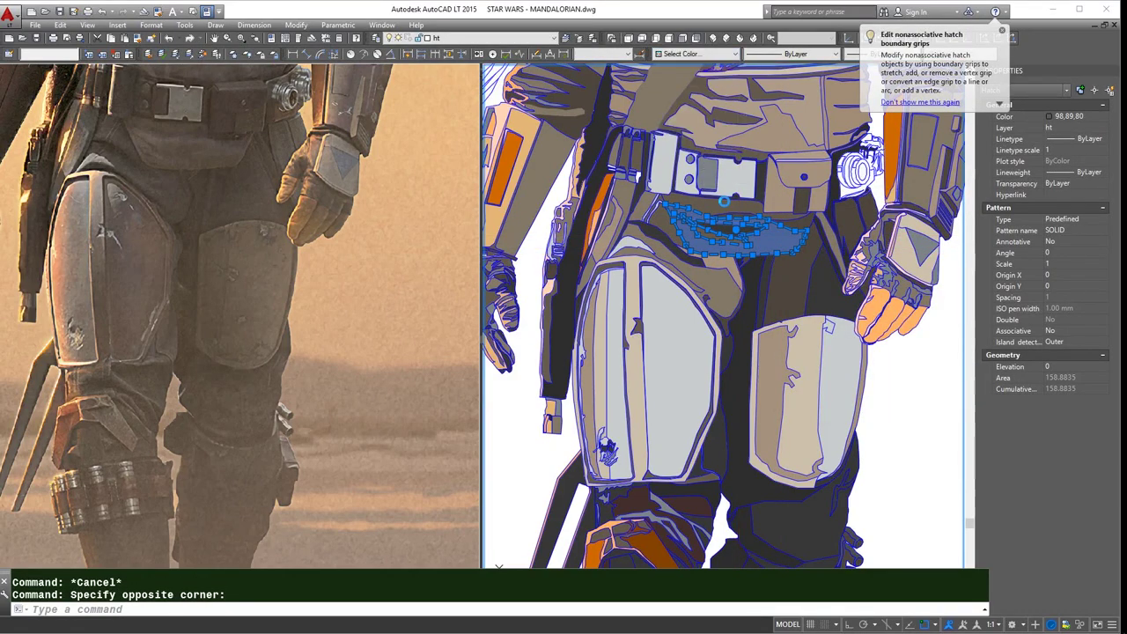
pyautogui.press('Escape')
pyautogui.write('m')
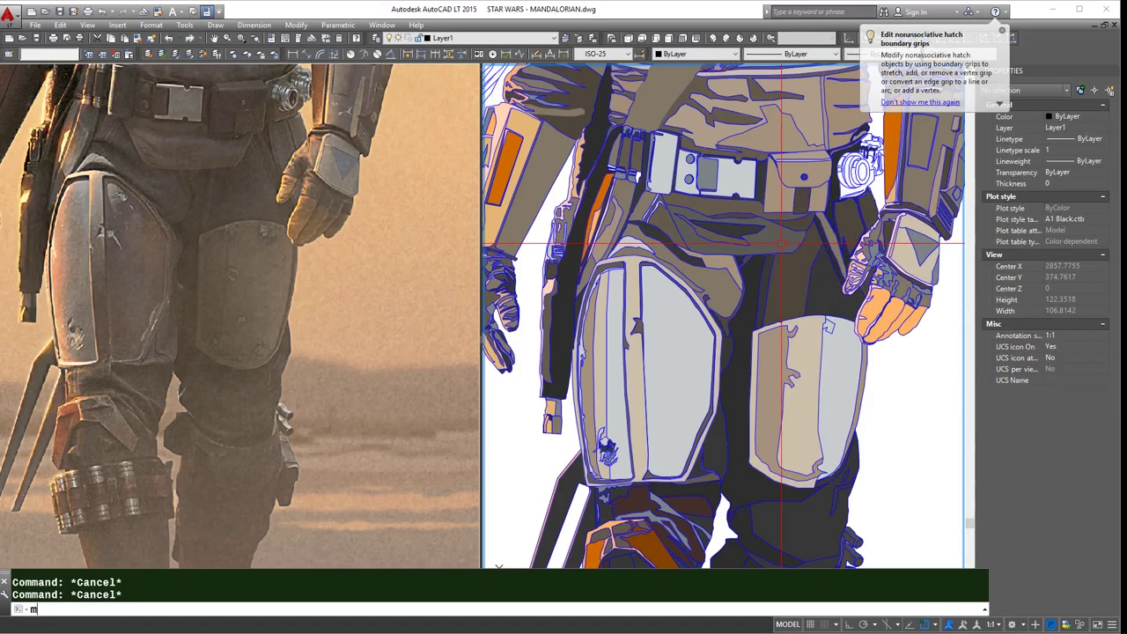
pyautogui.write('a')
pyautogui.press('Return')
pyautogui.click(781, 243)
pyautogui.scroll(3, 779, 255)
pyautogui.scroll(-3, 779, 264)
pyautogui.scroll(2, 777, 276)
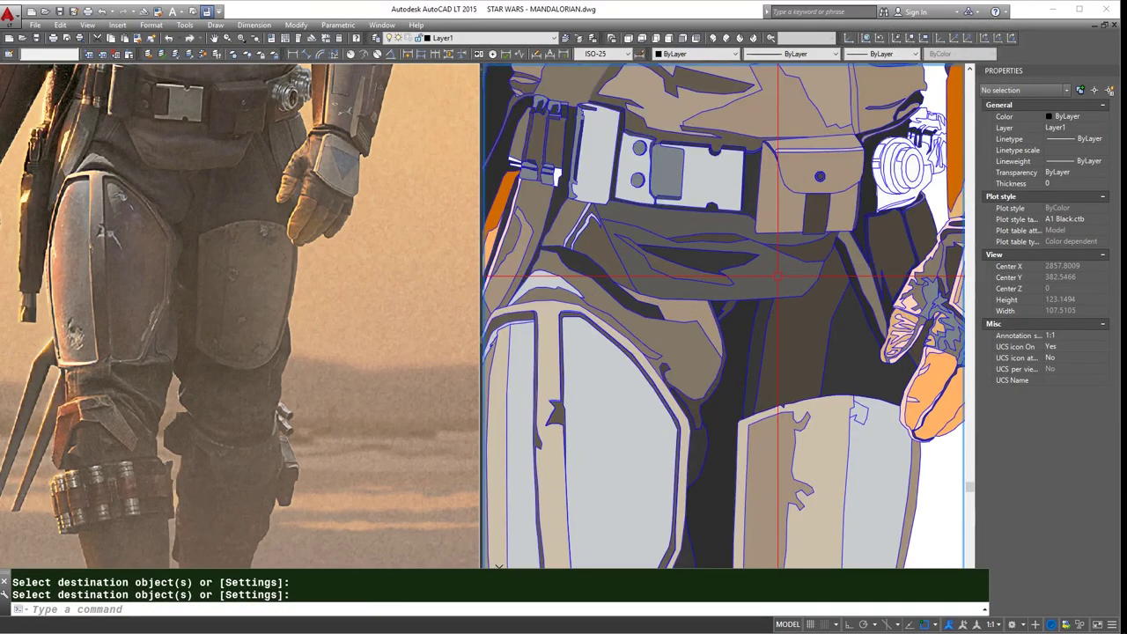
pyautogui.press('Escape')
# - Select another cloth fold hatch below the belt and check its colour in the colour picker
pyautogui.click(743, 231)
pyautogui.scroll(2, 743, 230)
pyautogui.click(695, 54)
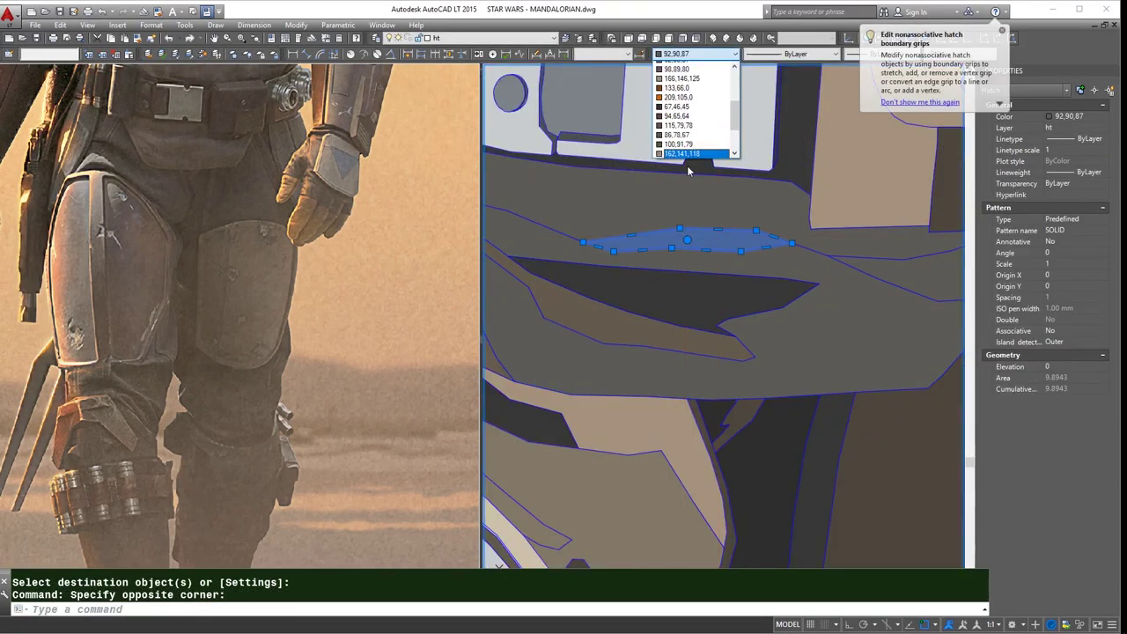
pyautogui.scroll(-3, 686, 264)
pyautogui.click(686, 164)
pyautogui.click(872, 401)
pyautogui.press('Escape')
pyautogui.press('Escape')
pyautogui.scroll(5, 819, 262)
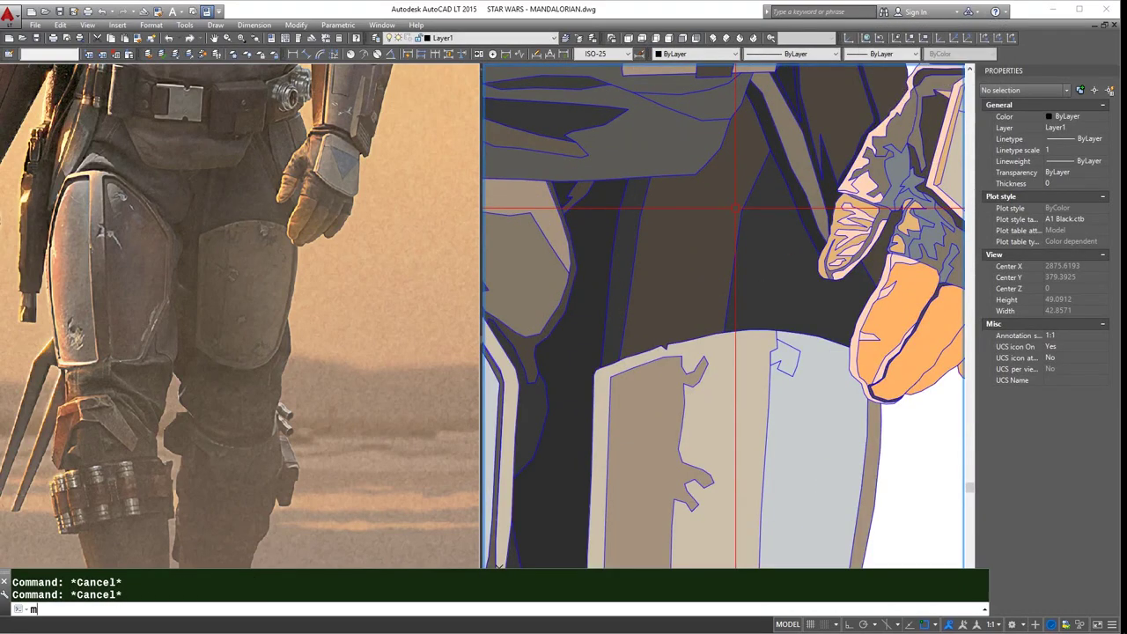
# - Copy a dark hatch colour onto a cloth piece below the belt with MATCHPROP
pyautogui.write('ma')
pyautogui.press('Return')
pyautogui.click(819, 262)
pyautogui.scroll(-3, 818, 262)
pyautogui.press('Escape')
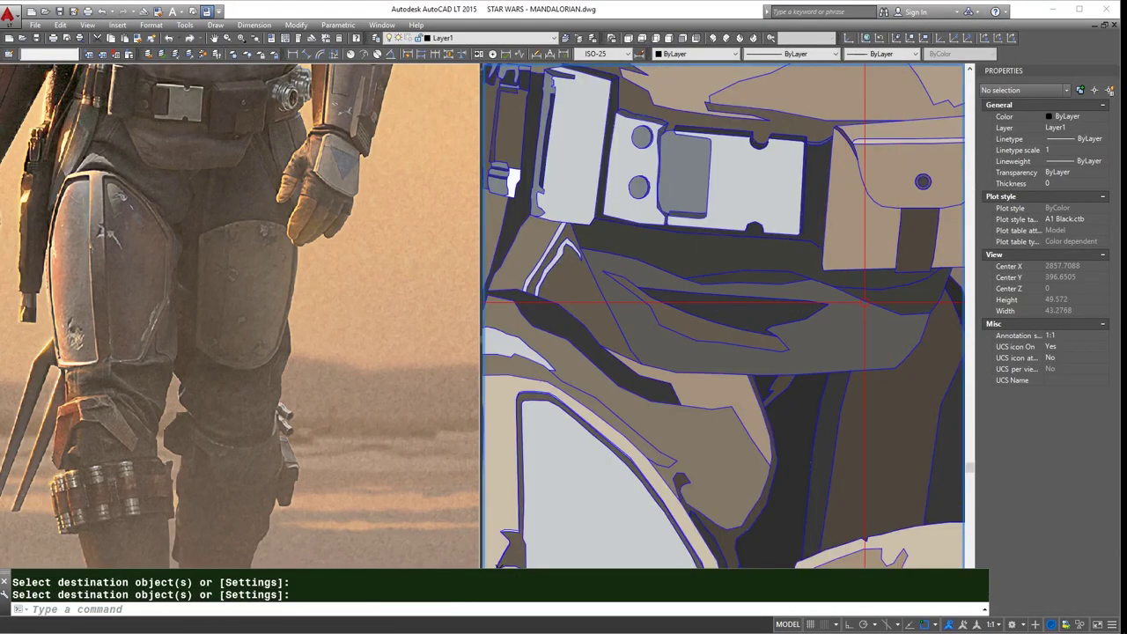
pyautogui.click(819, 220)
pyautogui.click(696, 54)
pyautogui.scroll(-3, 722, 308)
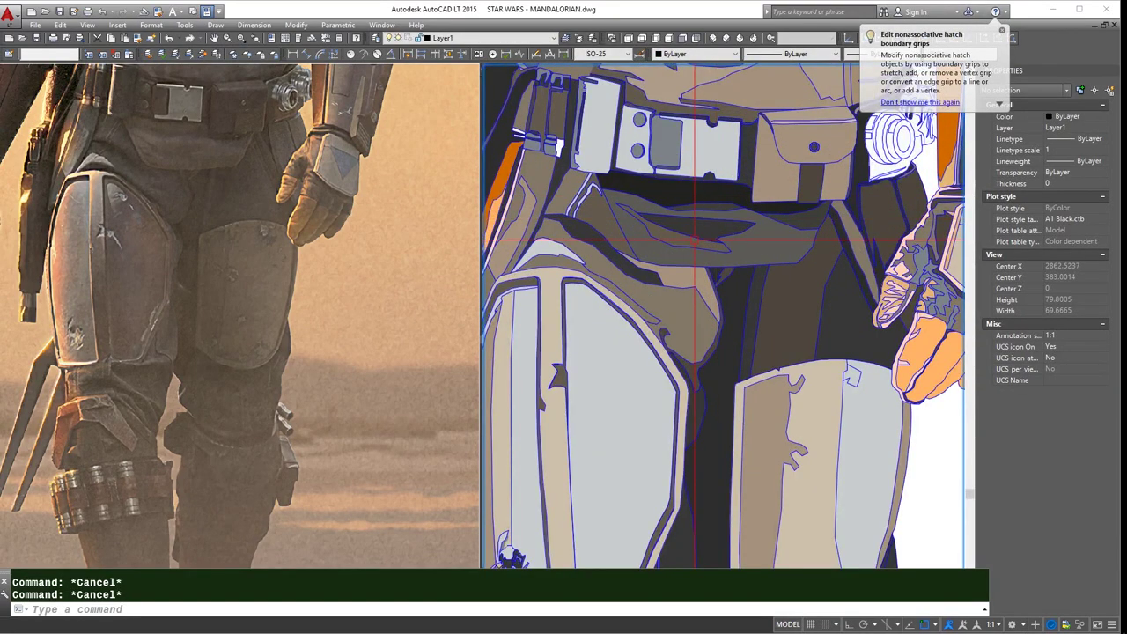
pyautogui.click(704, 187)
pyautogui.press('Return')
# - Copy the dark fill onto the strap and turn the tan cloth fold dark grey
pyautogui.scroll(-3, 641, 305)
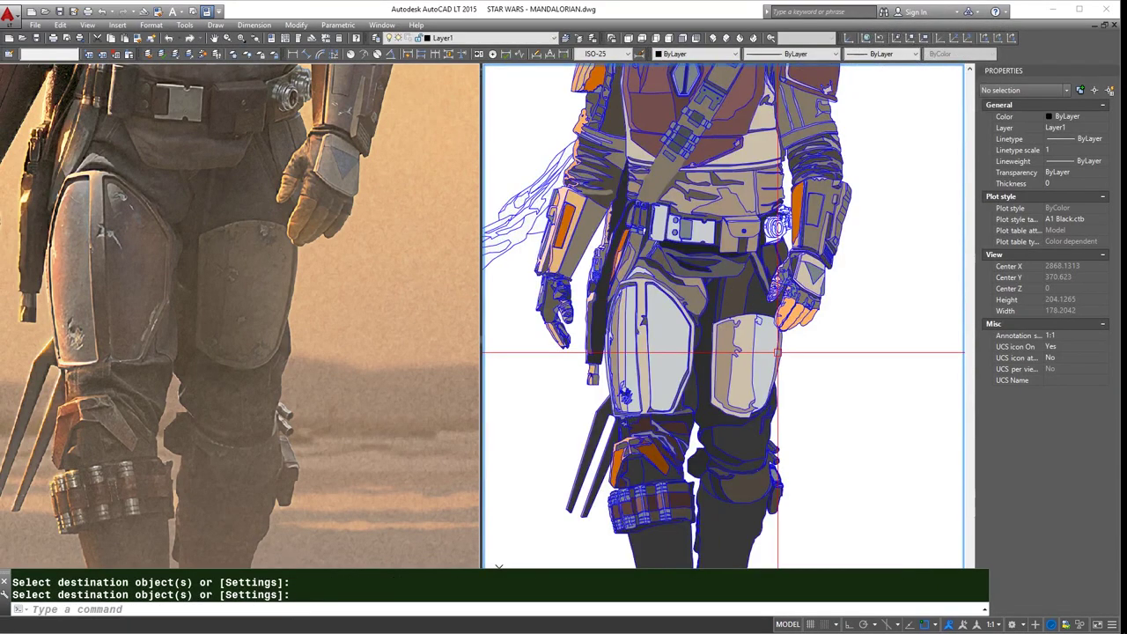
pyautogui.scroll(3, 642, 305)
pyautogui.click(824, 295)
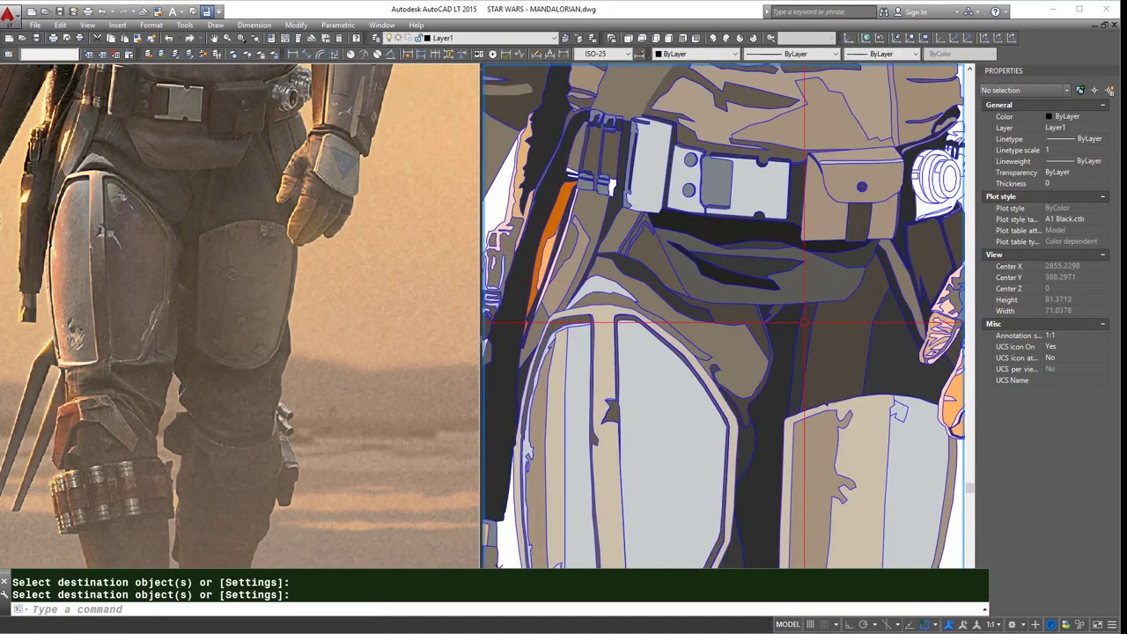
pyautogui.click(792, 335)
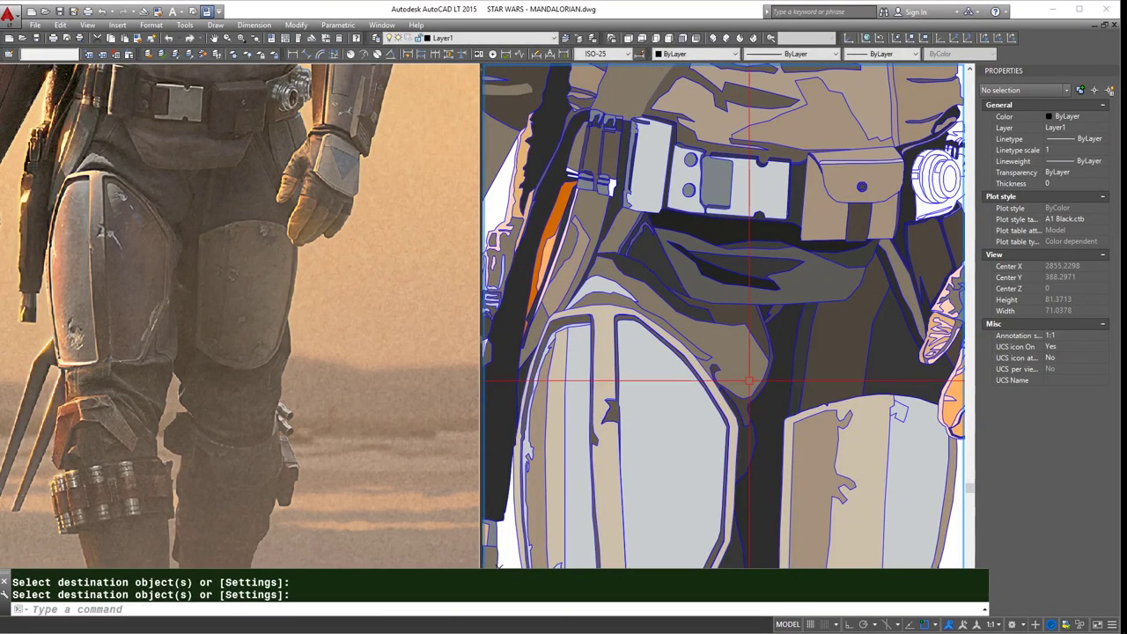
pyautogui.click(763, 389)
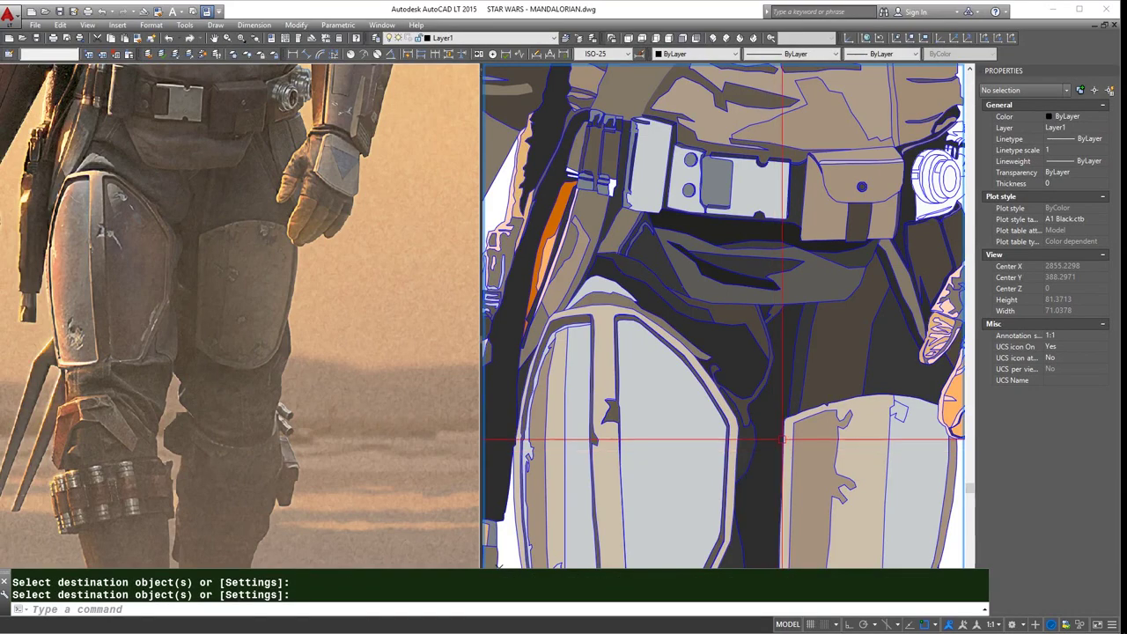
pyautogui.press('Return')
pyautogui.press('Return')
pyautogui.scroll(-3, 758, 264)
pyautogui.scroll(4, 758, 263)
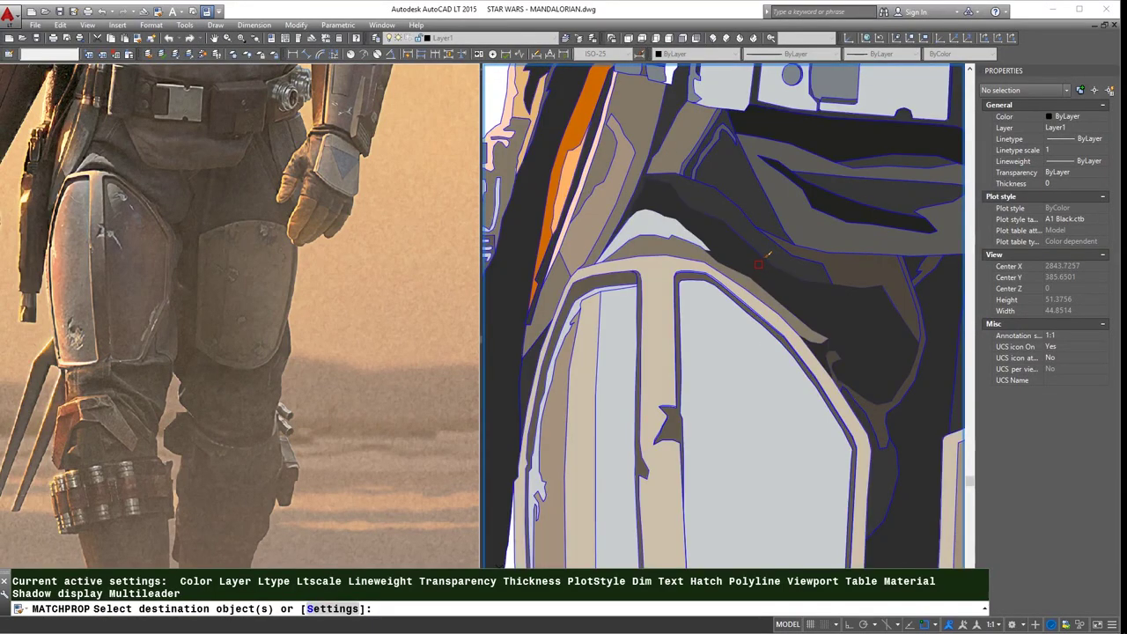
pyautogui.click(757, 264)
pyautogui.press('Return')
# - Match colours from nearby hatches onto the remaining cloth pieces in the hip area
pyautogui.click(818, 246)
pyautogui.press('Escape')
pyautogui.press('Return')
pyautogui.click(646, 215)
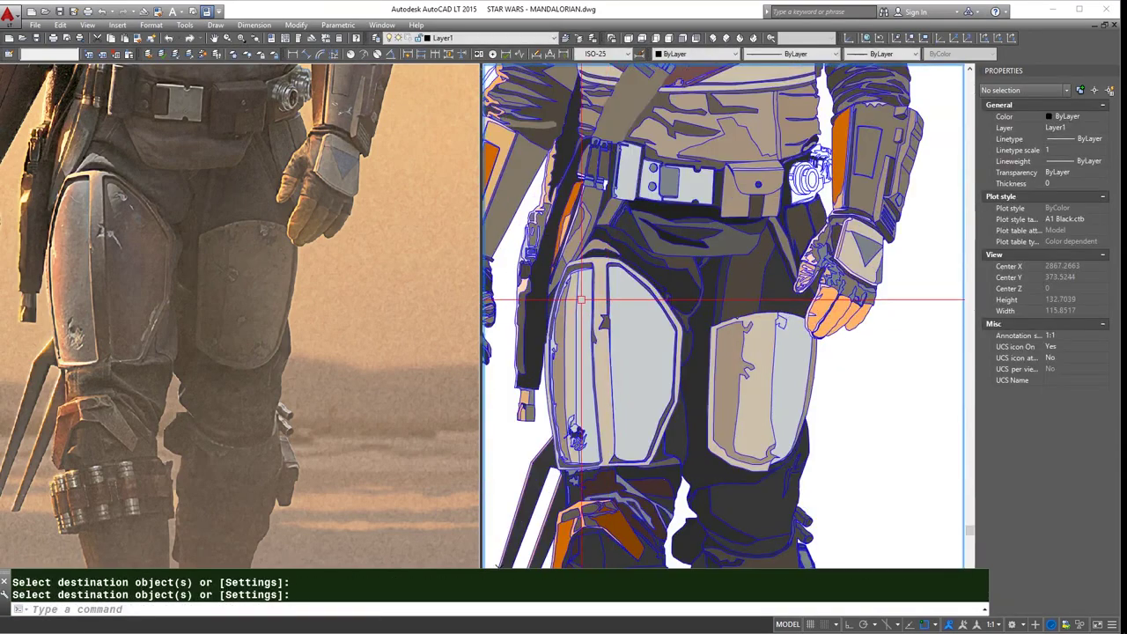
pyautogui.click(570, 311)
pyautogui.scroll(2, 581, 282)
pyautogui.press('Return')
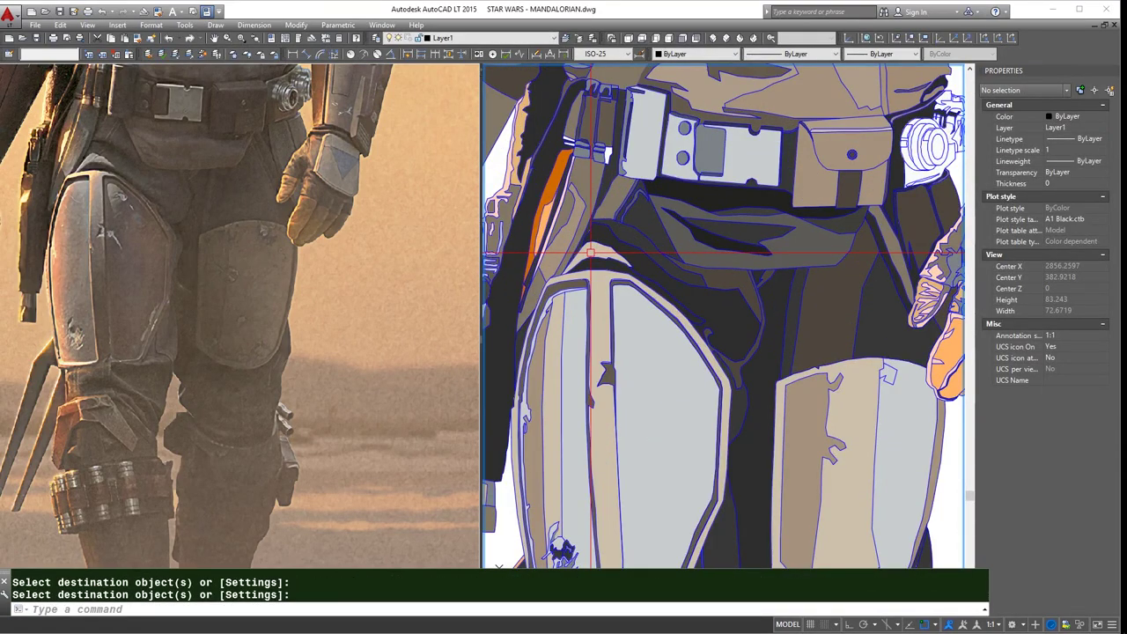
pyautogui.scroll(-4, 590, 252)
pyautogui.scroll(3, 642, 320)
pyautogui.press('Escape')
pyautogui.press('Escape')
pyautogui.scroll(-4, 675, 330)
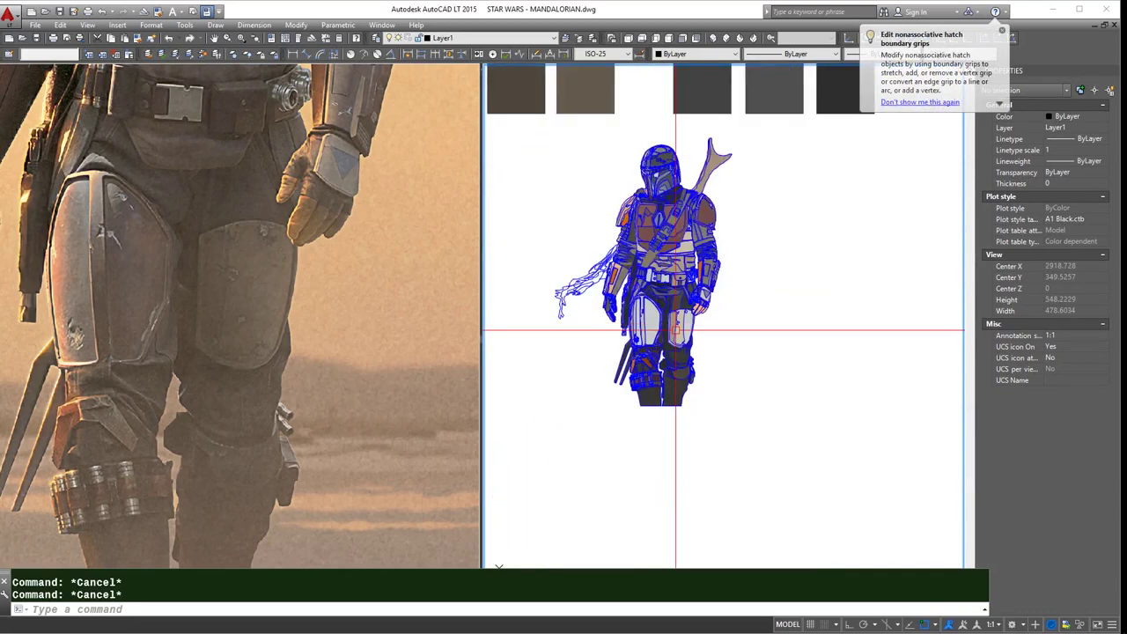
pyautogui.scroll(3, 675, 330)
pyautogui.scroll(3, 677, 304)
pyautogui.scroll(3, 655, 297)
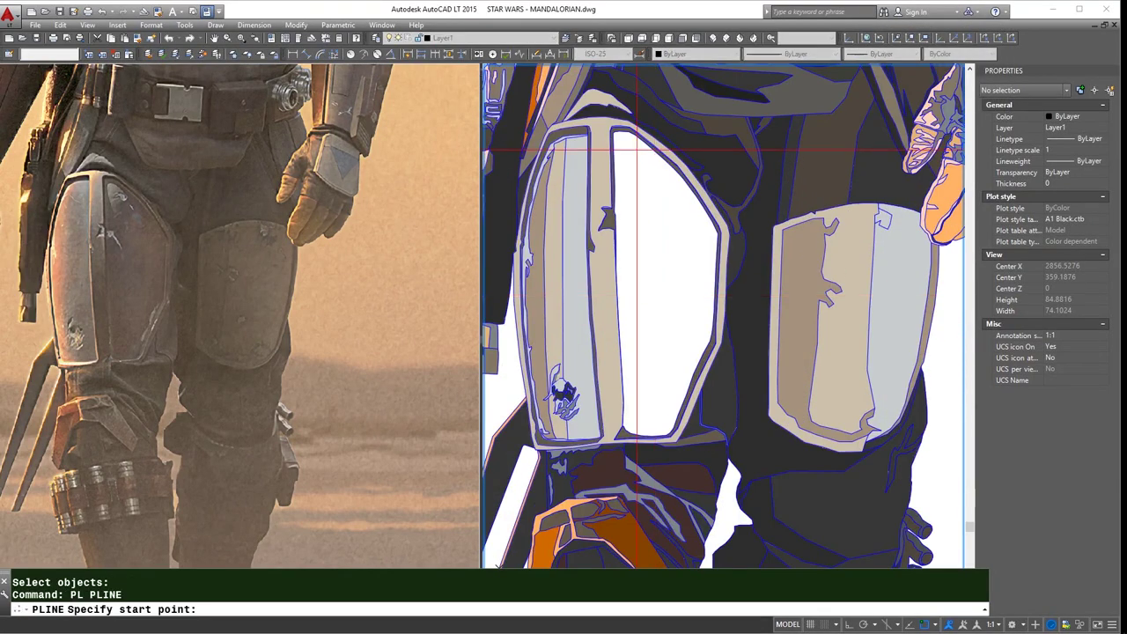
# - Cancel the unfinished polyline and the accidental stretch of the thigh plate's dividing line
pyautogui.press('Escape')
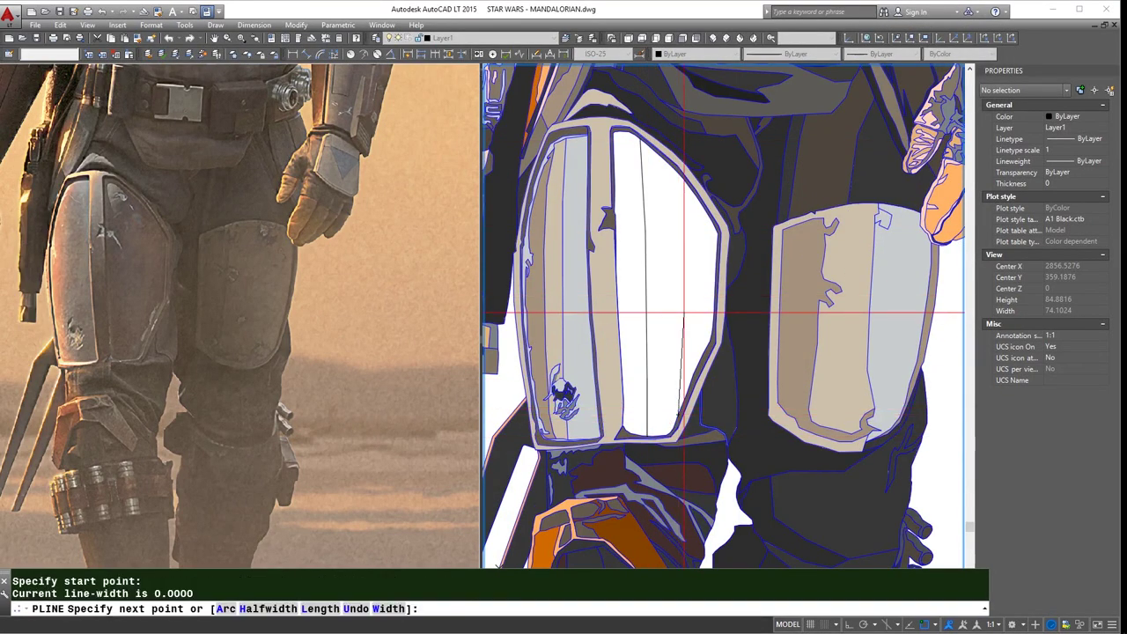
pyautogui.press('Escape')
pyautogui.click(678, 246)
pyautogui.click(678, 247)
pyautogui.press('Escape')
pyautogui.press('Escape')
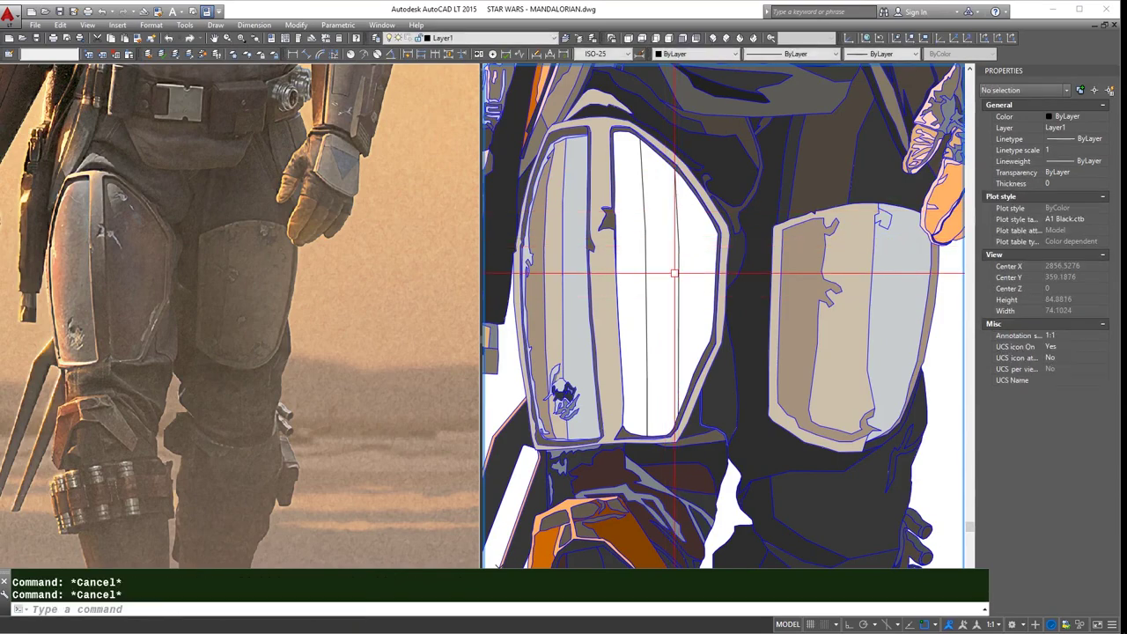
pyautogui.click(678, 247)
pyautogui.click(678, 247)
pyautogui.press('Escape')
pyautogui.press('Escape')
# - Open and close the hatch settings, then run a brief property match on the thigh plate
pyautogui.write('h')
pyautogui.press('Return')
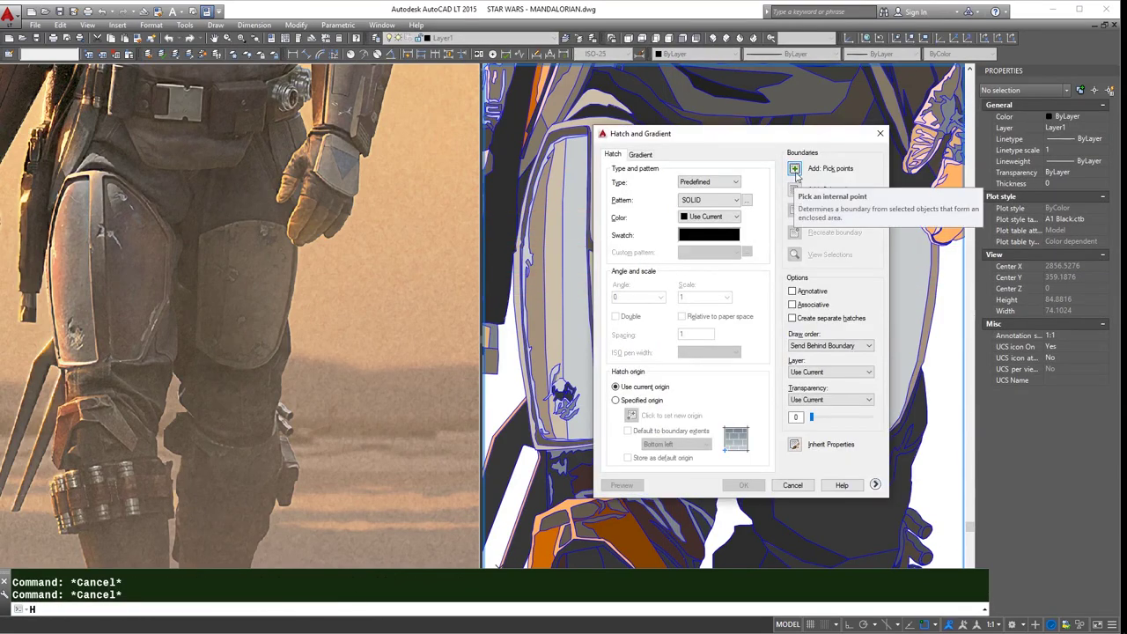
pyautogui.press('Escape')
pyautogui.write('ma')
pyautogui.press('Return')
pyautogui.click(678, 225)
pyautogui.press('Return')
# - Hatch the two white stripes in the thigh plate by picking inside each area
pyautogui.write('h')
pyautogui.press('Return')
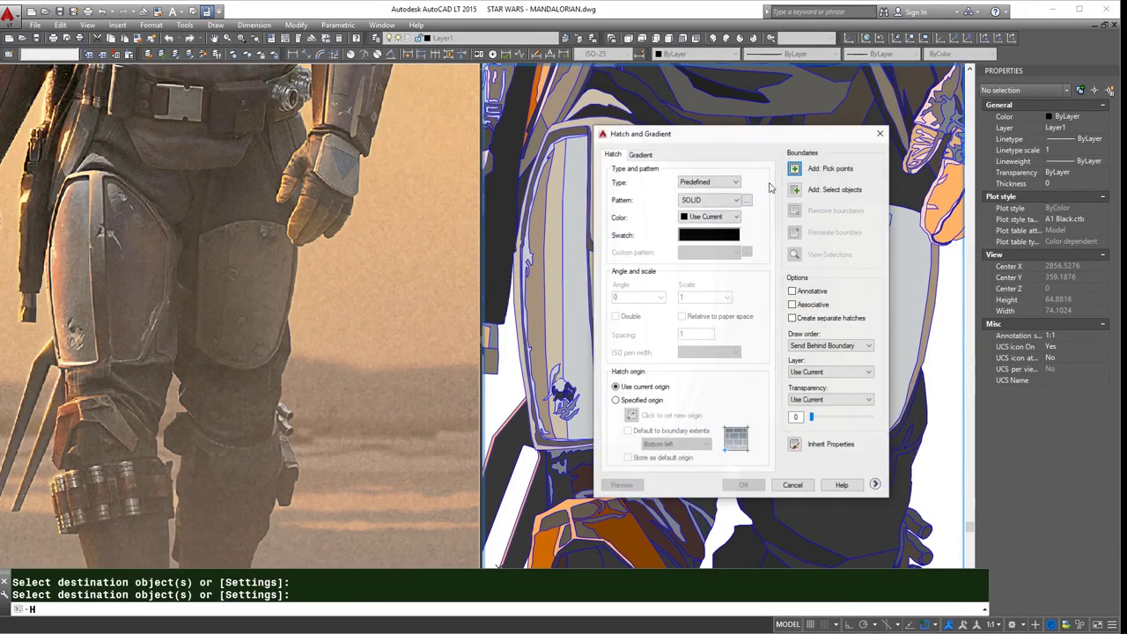
pyautogui.click(775, 162)
pyautogui.click(696, 255)
pyautogui.press('Return')
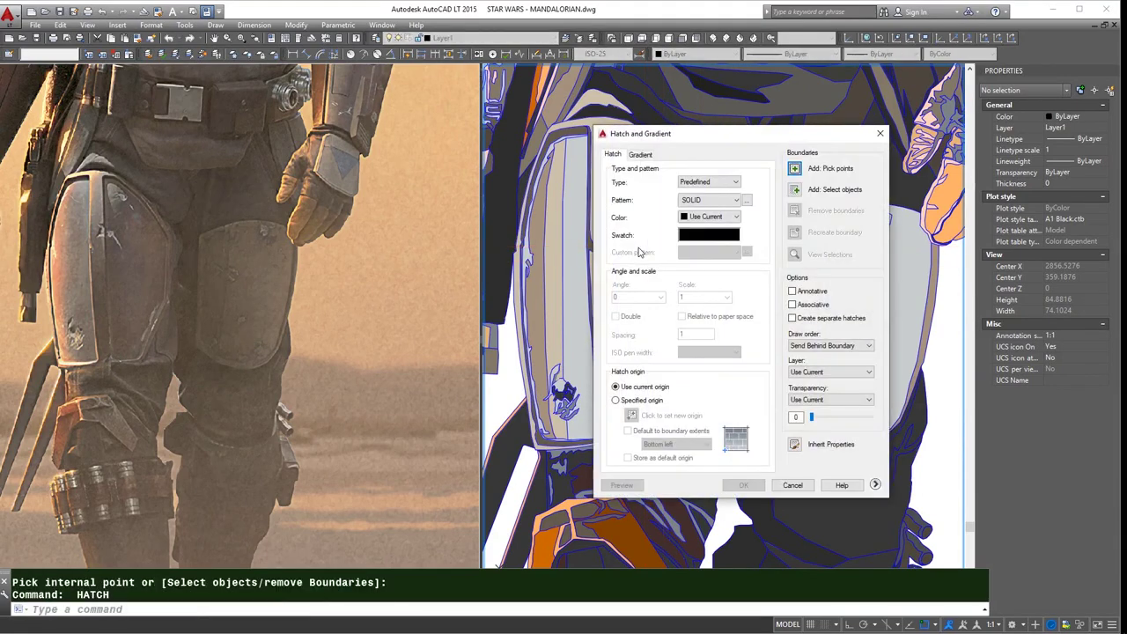
pyautogui.click(778, 158)
pyautogui.click(645, 265)
# - Match the new stripes to the light stripe and turn the black stripe tan
pyautogui.write('m')
pyautogui.click(576, 290)
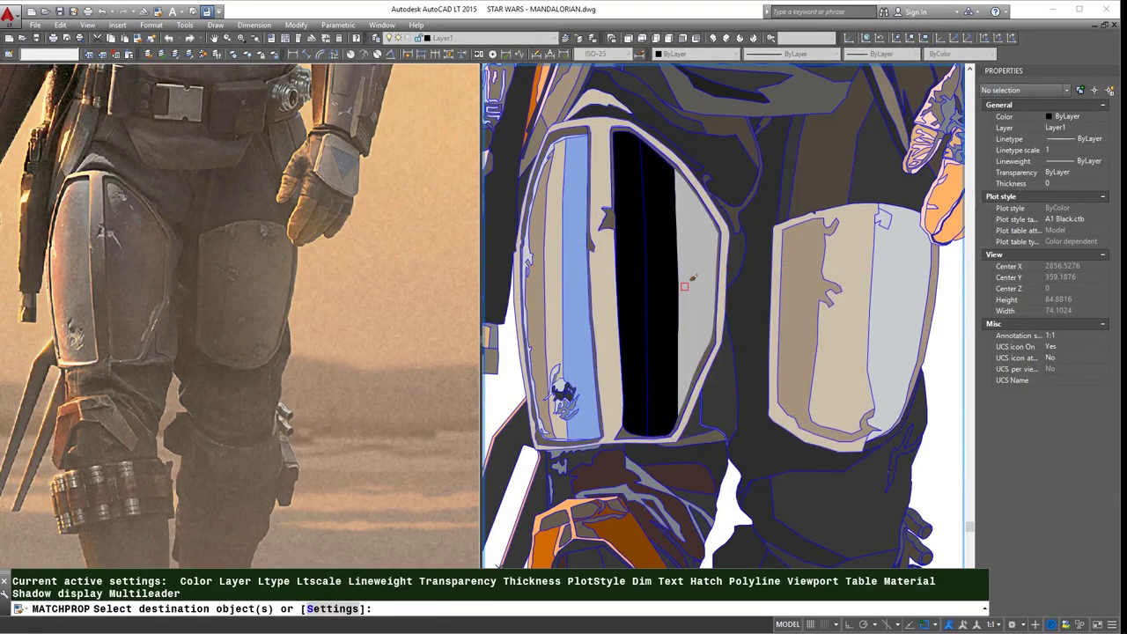
pyautogui.click(652, 284)
pyautogui.press('Return')
pyautogui.press('Return')
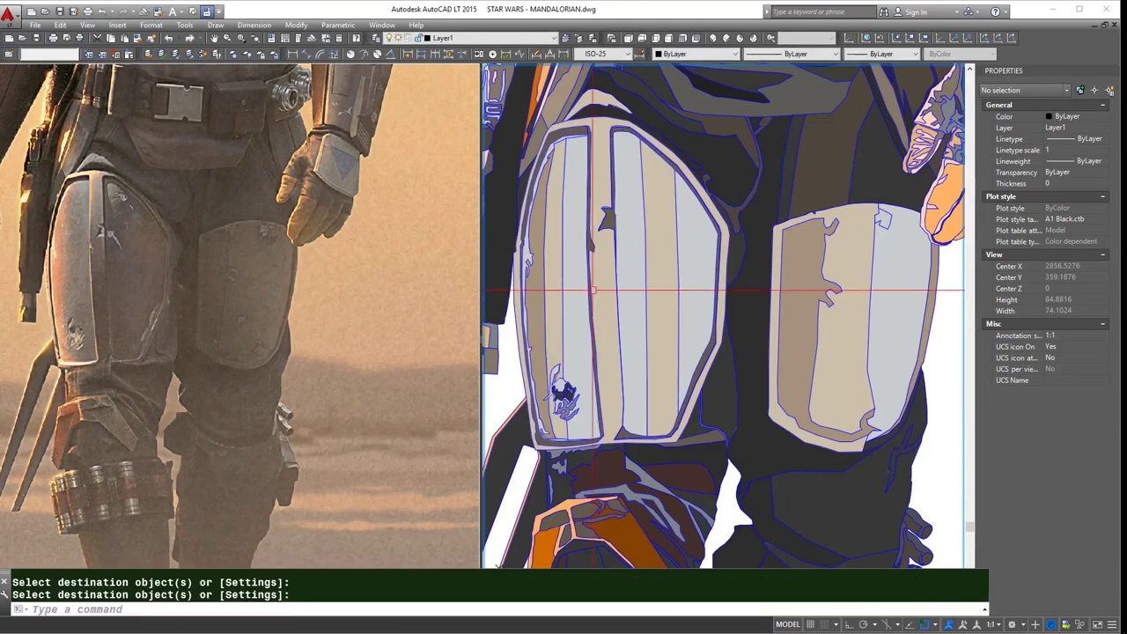
pyautogui.click(621, 283)
pyautogui.click(621, 283)
pyautogui.press('Return')
# - Try several source fills on the thigh armour in repeated property-match attempts
pyautogui.scroll(-5, 630, 227)
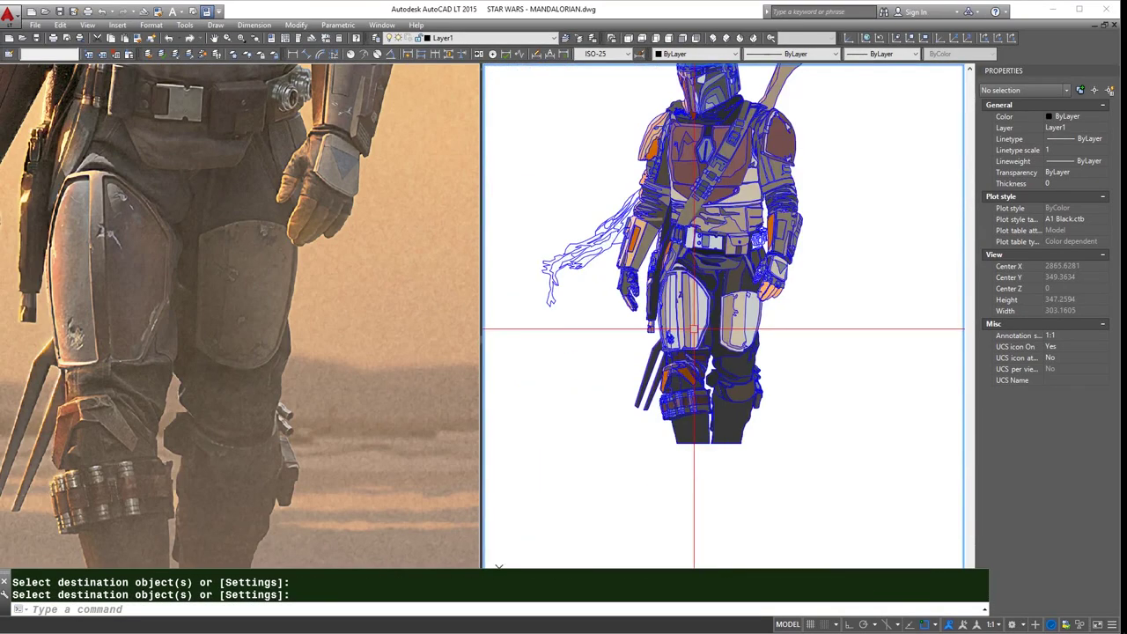
pyautogui.scroll(4, 709, 330)
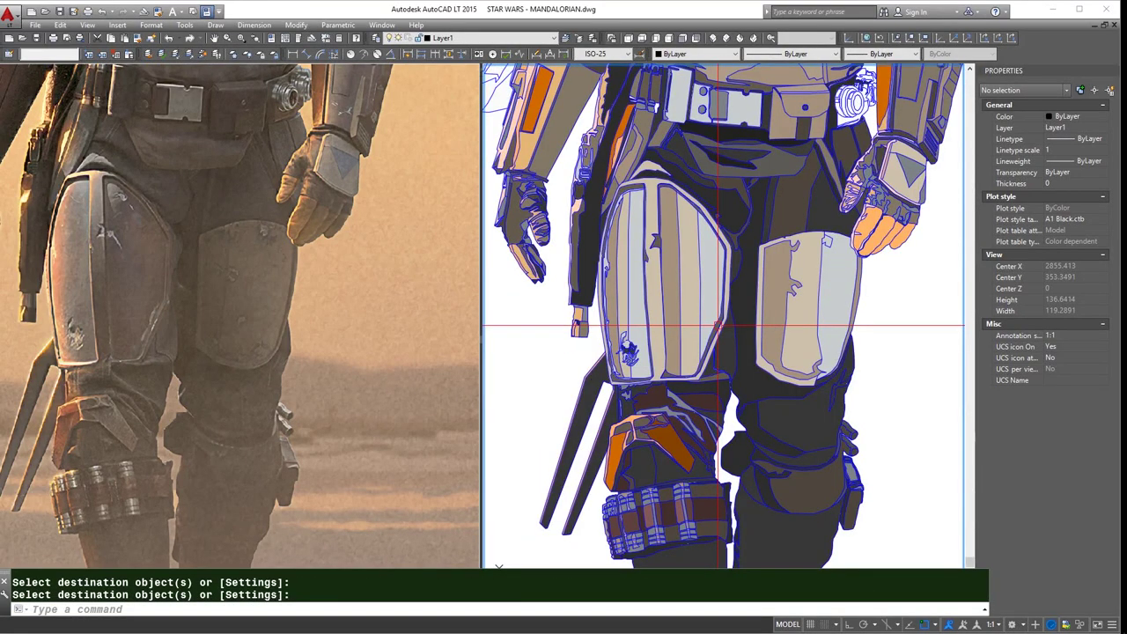
pyautogui.scroll(3, 717, 325)
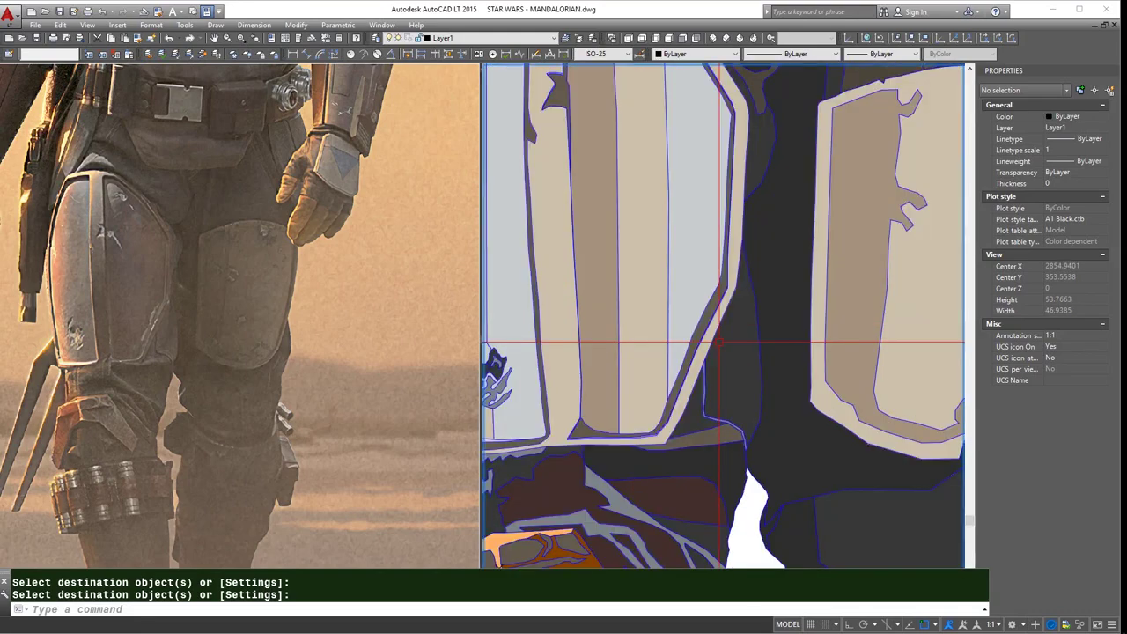
pyautogui.scroll(2, 713, 319)
pyautogui.press('Return')
pyautogui.click(699, 307)
pyautogui.press('Return')
pyautogui.scroll(-5, 699, 307)
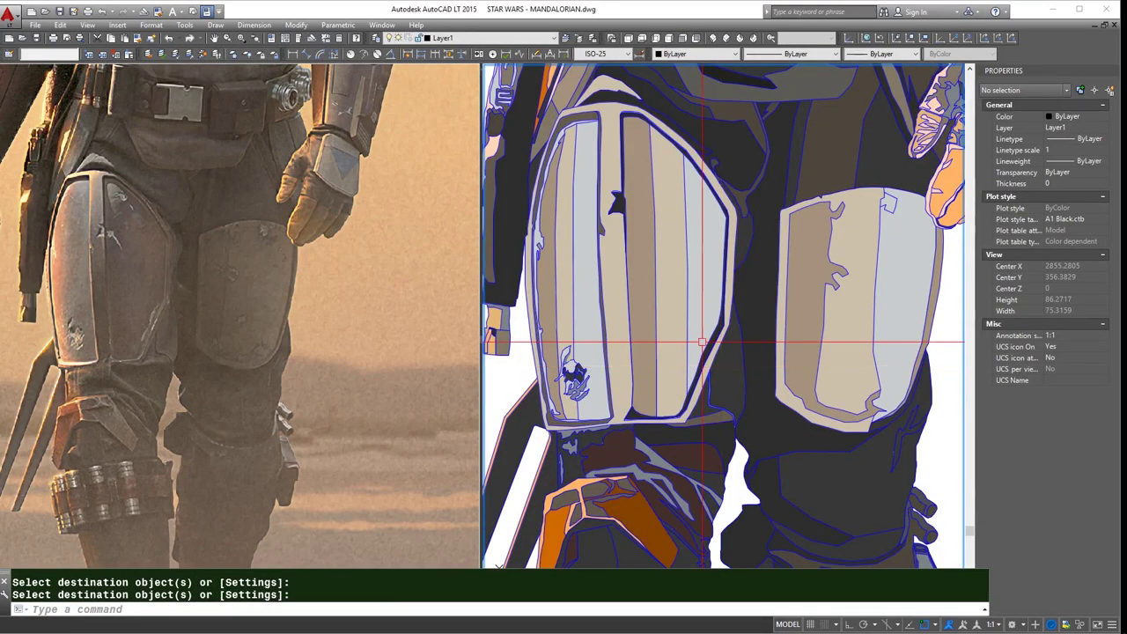
pyautogui.press('Return')
pyautogui.scroll(4, 656, 235)
pyautogui.click(656, 235)
pyautogui.press('Return')
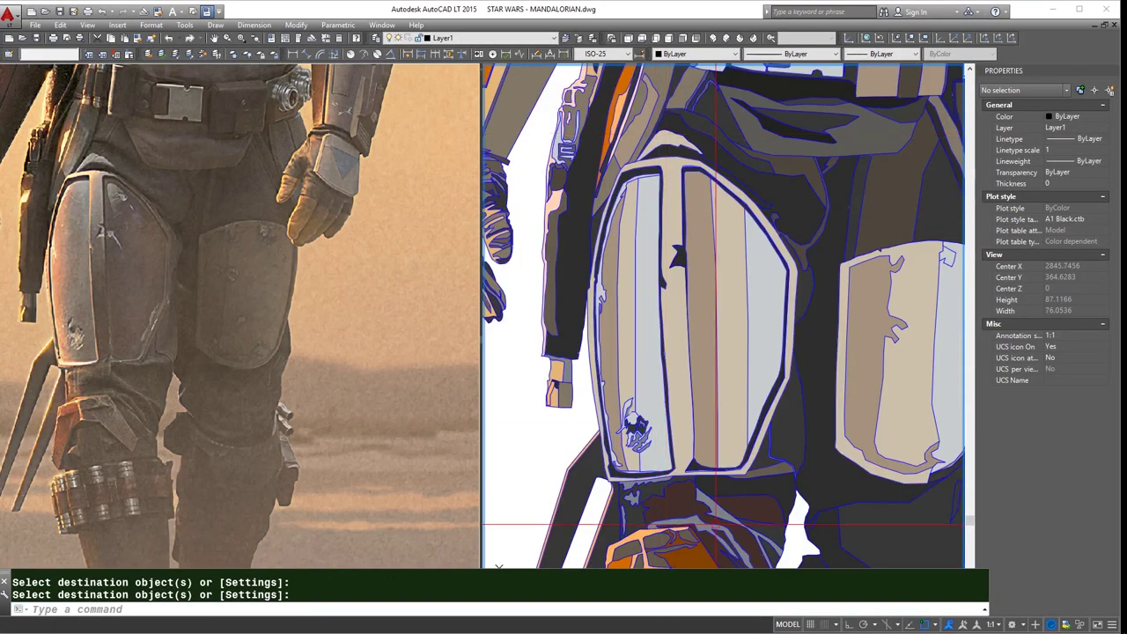
pyautogui.scroll(3, 714, 523)
pyautogui.press('Return')
# - Give the grey armour stripe the colour of the neighbouring armour stripe
pyautogui.click(675, 185)
pyautogui.scroll(-6, 675, 185)
pyautogui.press('Return')
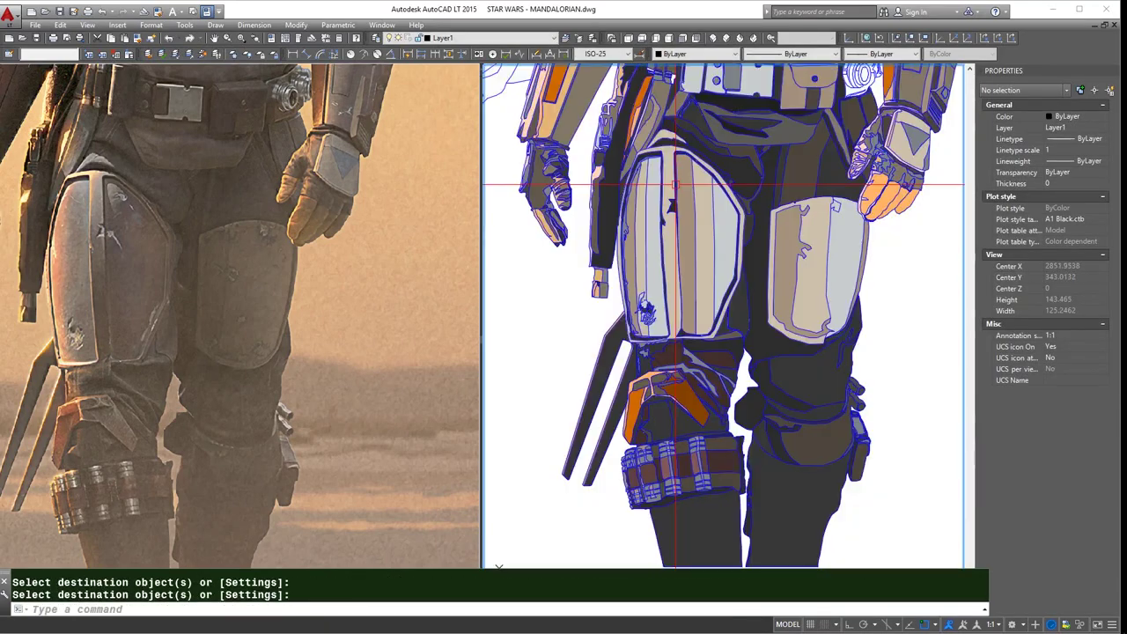
pyautogui.scroll(4, 821, 286)
pyautogui.press('Return')
pyautogui.click(820, 286)
pyautogui.scroll(-3, 821, 286)
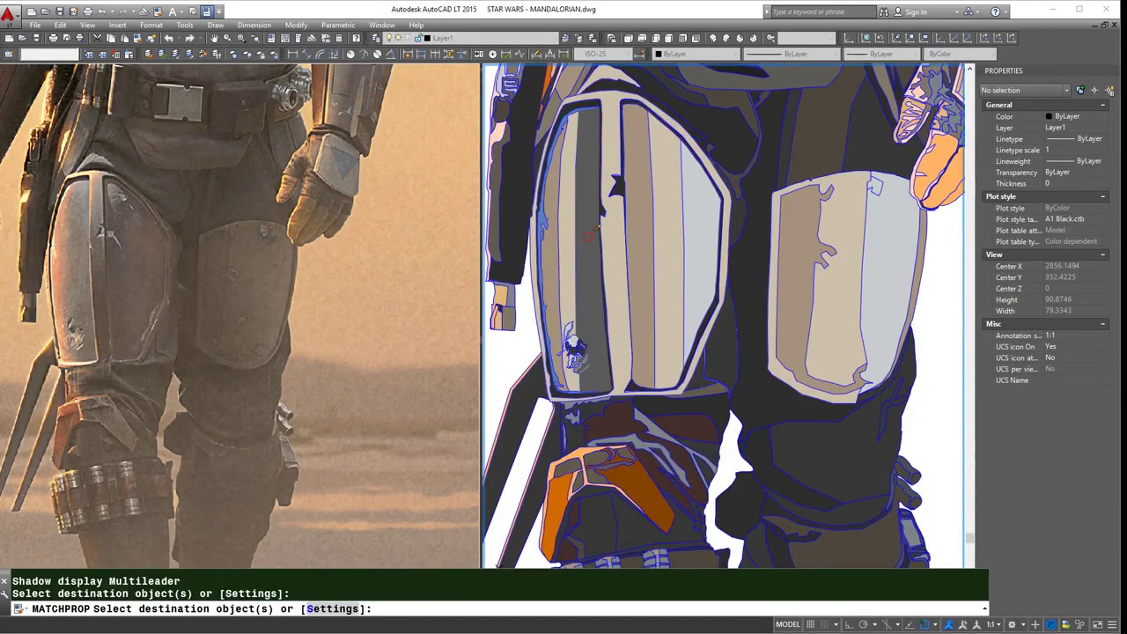
pyautogui.click(589, 235)
pyautogui.press('Return')
# - Recolour the blue armour stripe to match the adjacent stripe
pyautogui.click(698, 238)
pyautogui.press('Return')
pyautogui.scroll(3, 698, 237)
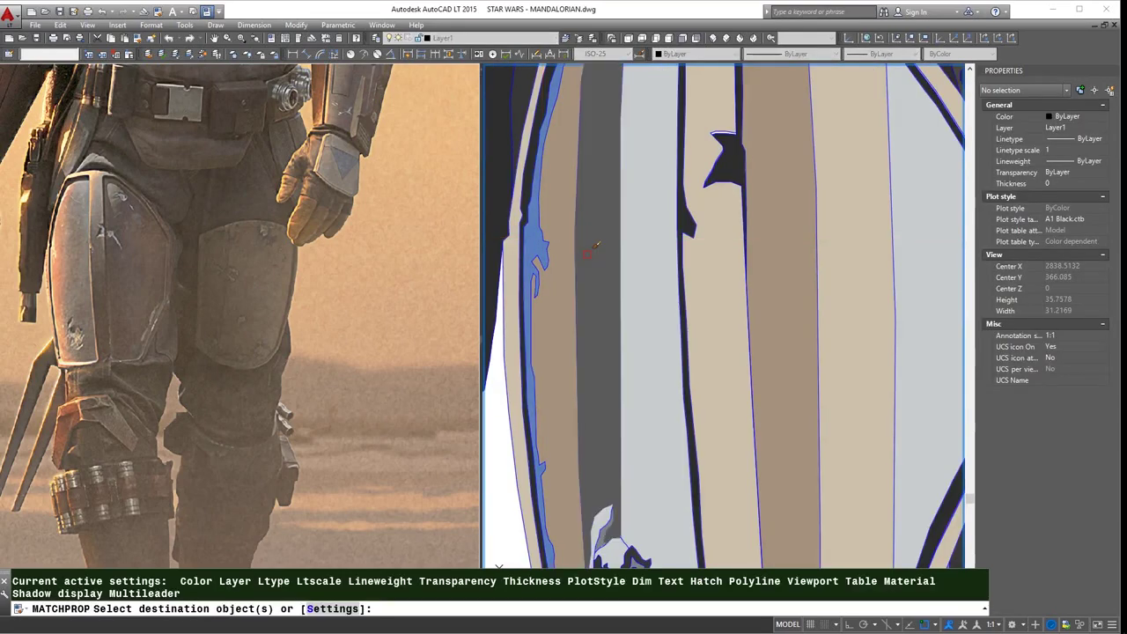
pyautogui.press('Return')
pyautogui.click(577, 275)
pyautogui.click(645, 294)
pyautogui.press('Return')
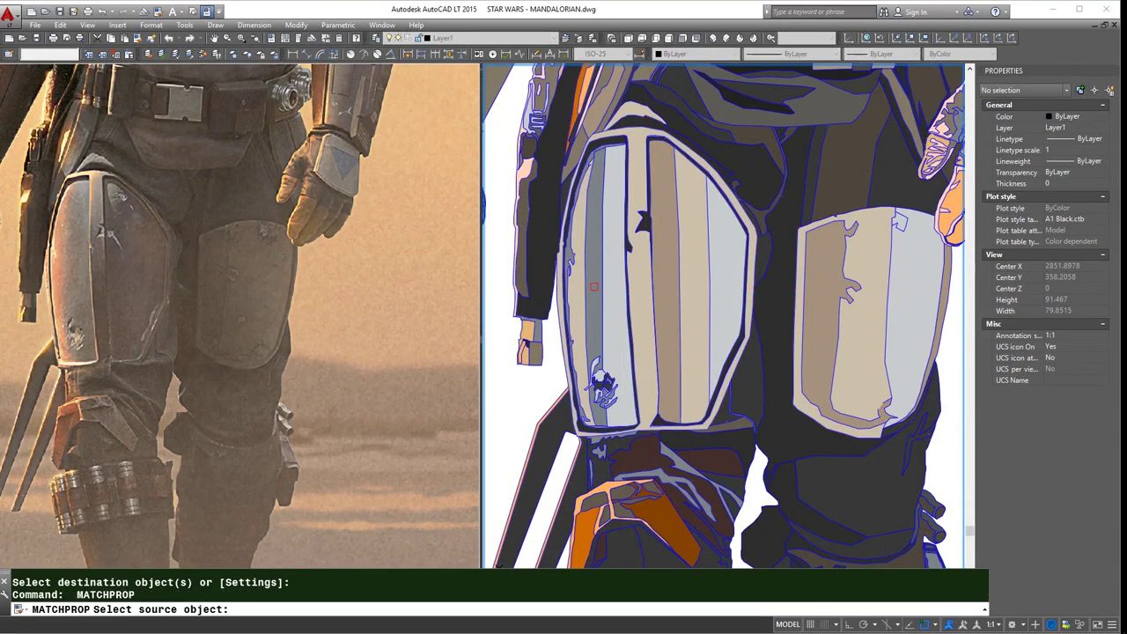
# - Turn another blue stripe light to match the chosen source stripe
pyautogui.click(594, 286)
pyautogui.click(602, 278)
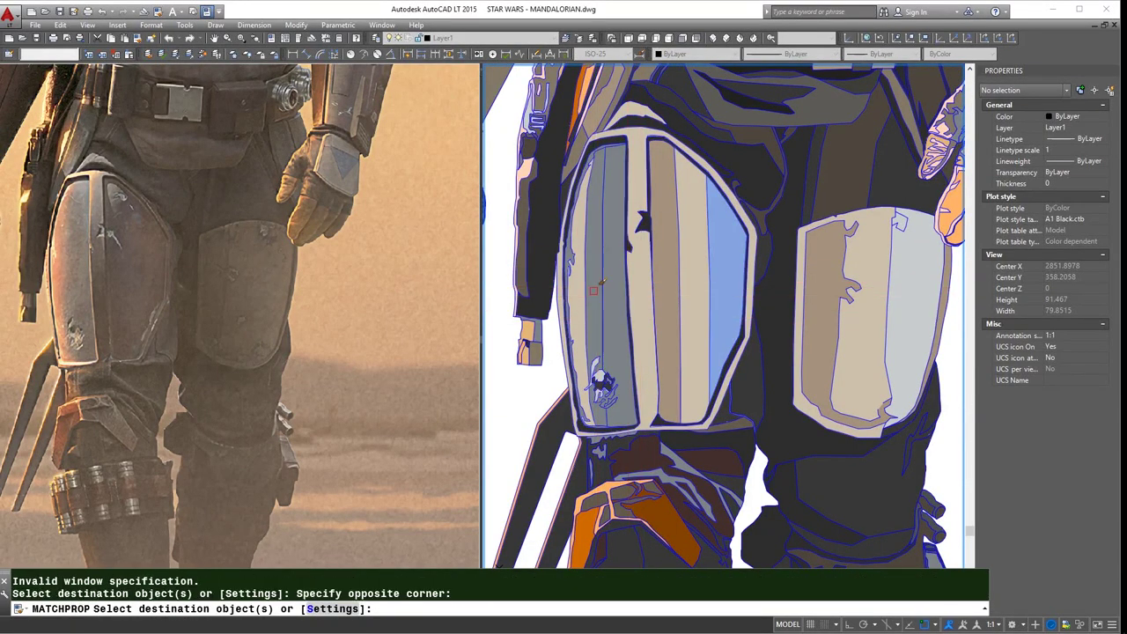
pyautogui.click(730, 279)
pyautogui.press('Return')
pyautogui.press('Return')
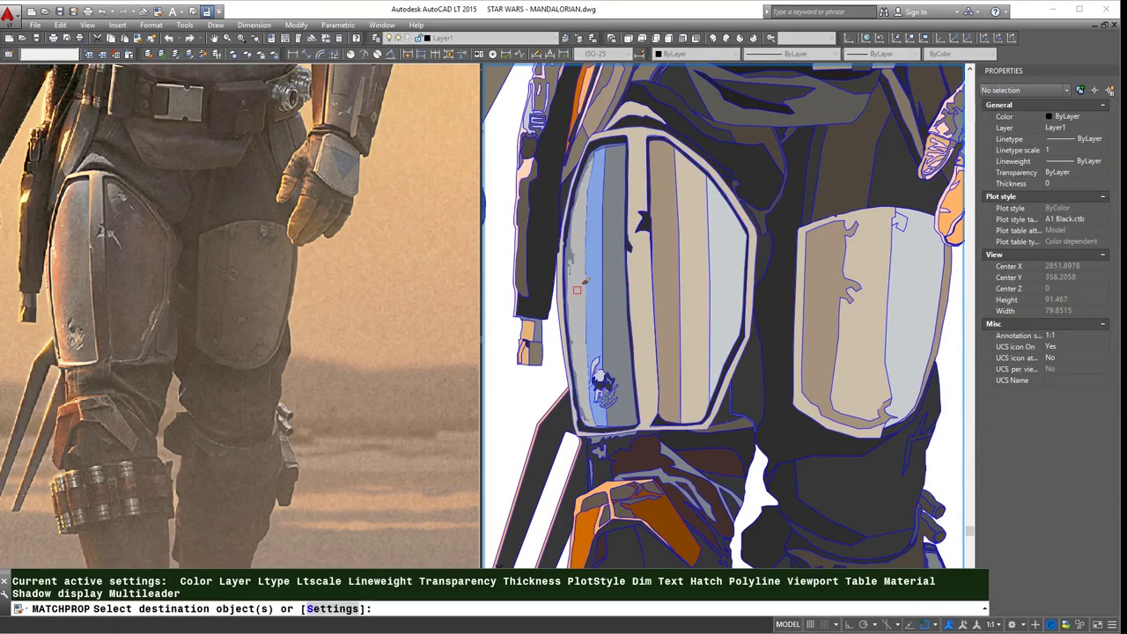
pyautogui.press('Return')
pyautogui.press('Return')
# - Copy the neighbouring plate colour onto the left thigh plate
pyautogui.click(658, 335)
pyautogui.scroll(-5, 637, 333)
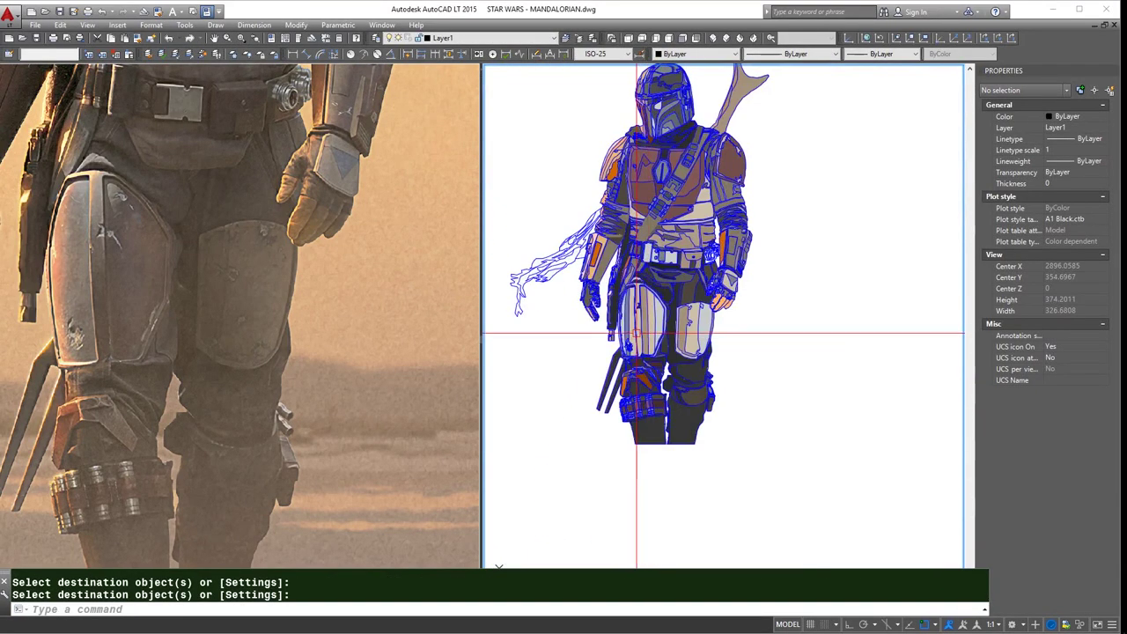
pyautogui.scroll(5, 637, 332)
pyautogui.press('Return')
pyautogui.press('Return')
pyautogui.click(579, 293)
pyautogui.press('Return')
pyautogui.press('Return')
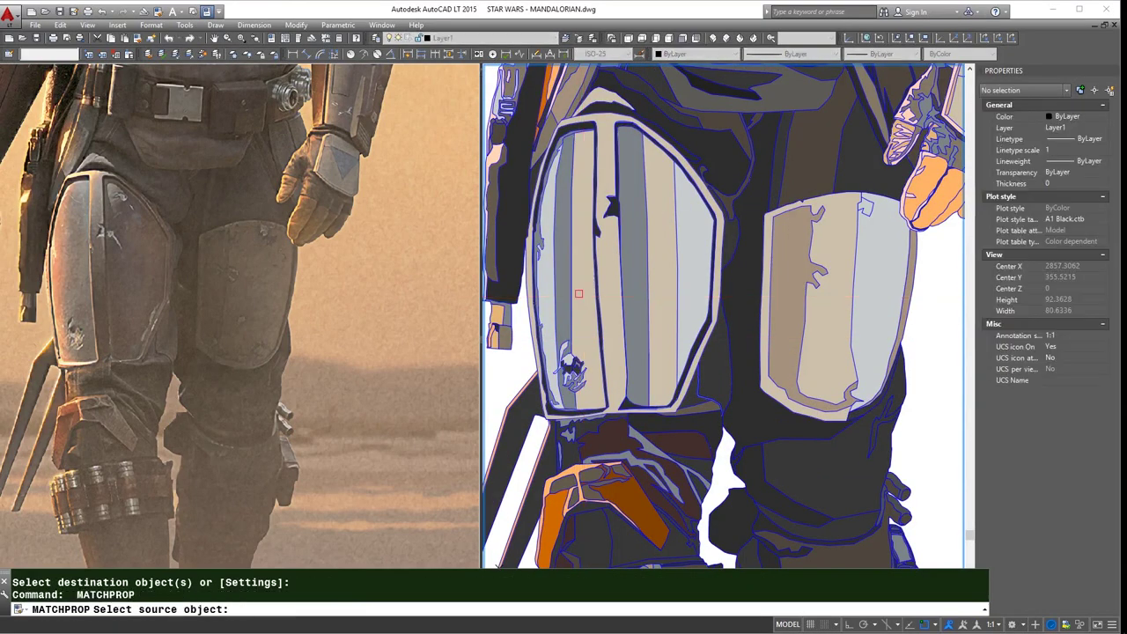
pyautogui.click(660, 269)
pyautogui.click(608, 284)
pyautogui.press('Return')
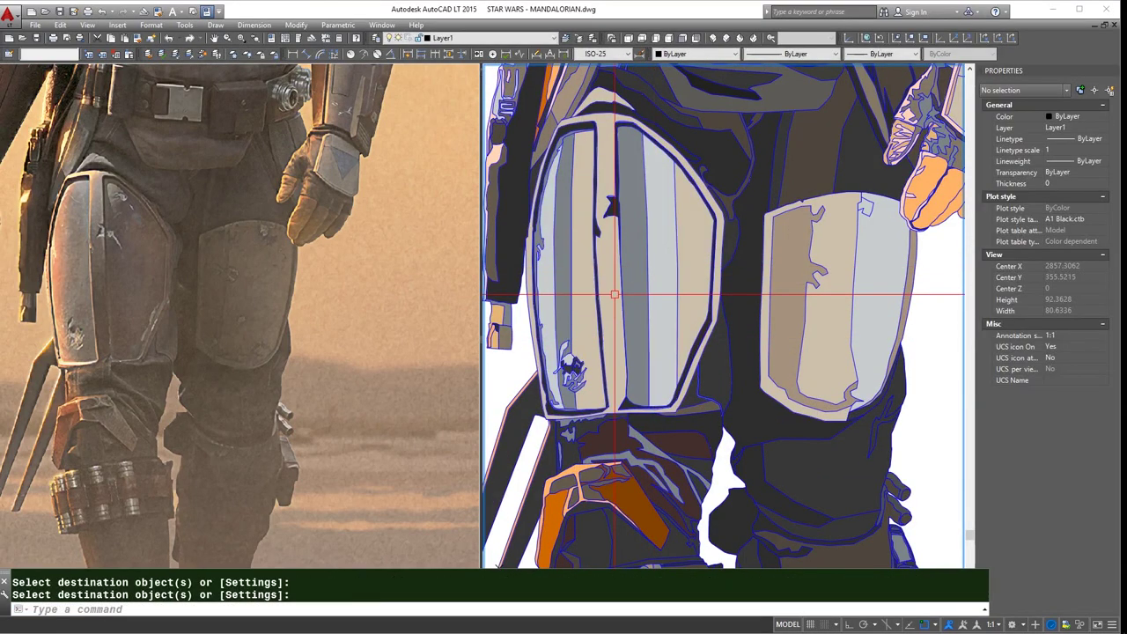
# - Turn the dark brown plate near the knee dark grey
pyautogui.scroll(-5, 608, 285)
pyautogui.scroll(-2, 706, 344)
pyautogui.scroll(5, 700, 335)
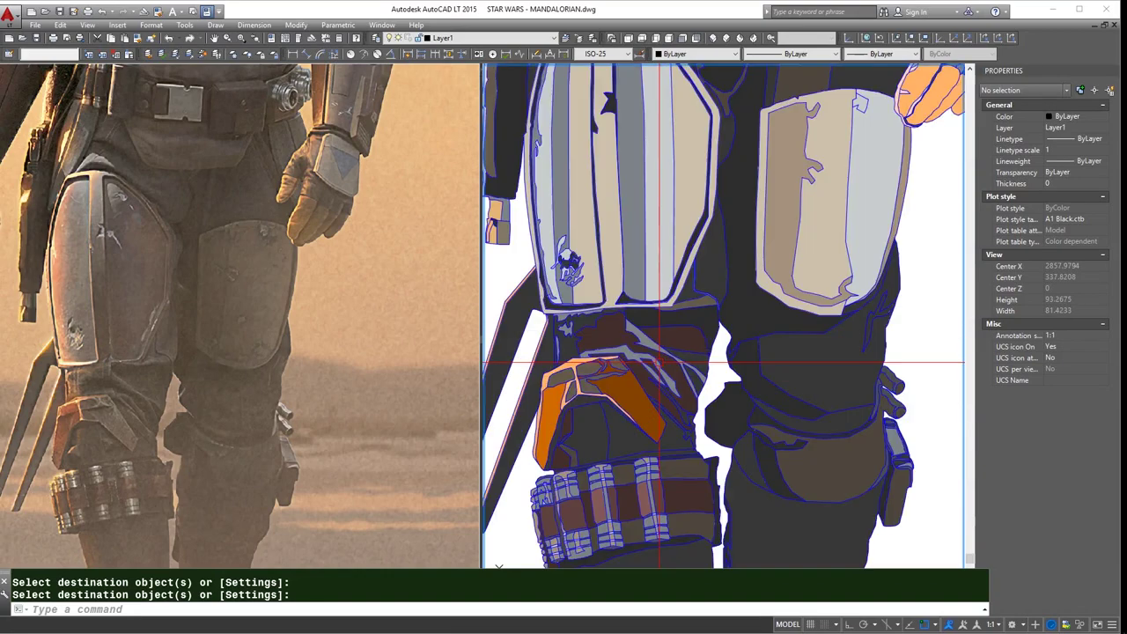
pyautogui.scroll(3, 633, 309)
pyautogui.click(639, 325)
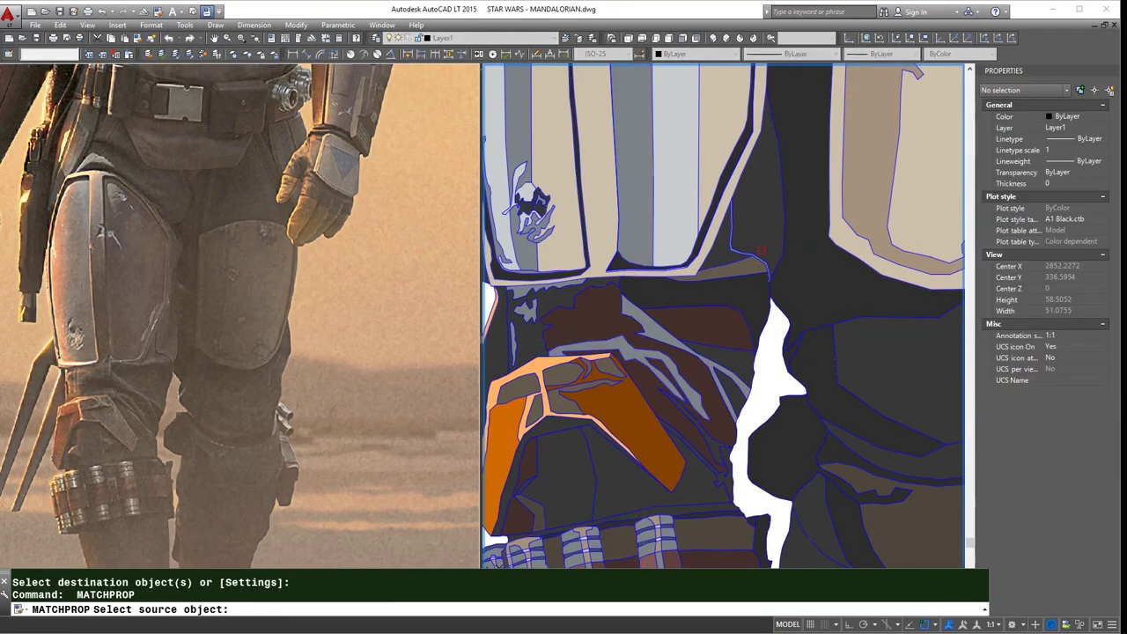
pyautogui.click(761, 250)
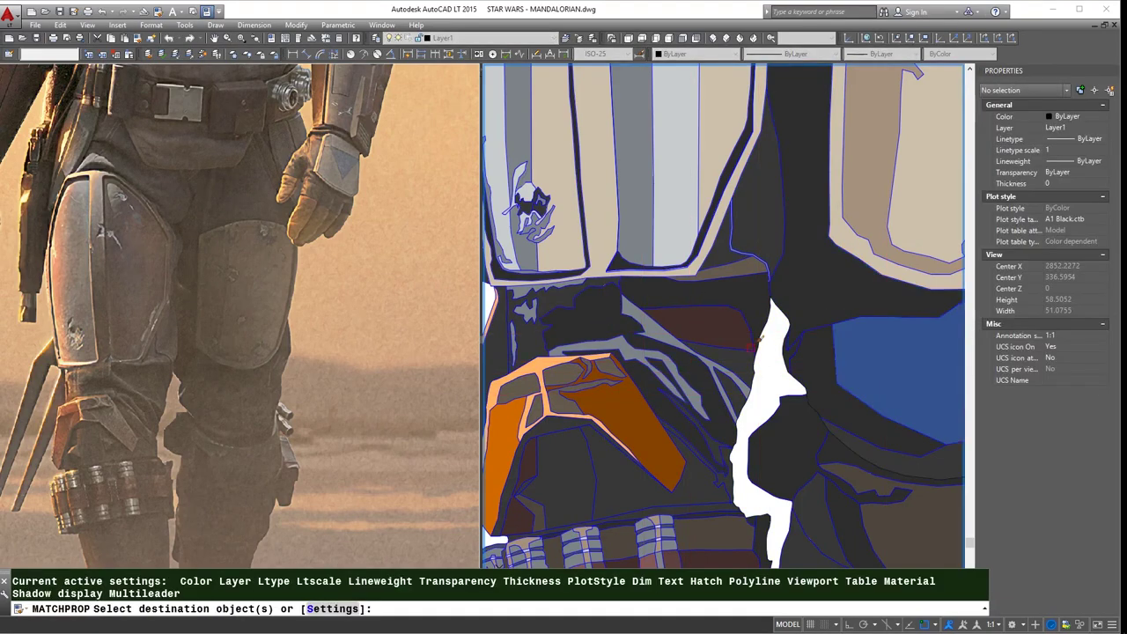
pyautogui.click(760, 338)
pyautogui.press('Return')
# - Apply the grey fill's properties to the grey shape beside the knee
pyautogui.click(629, 339)
pyautogui.scroll(3, 669, 352)
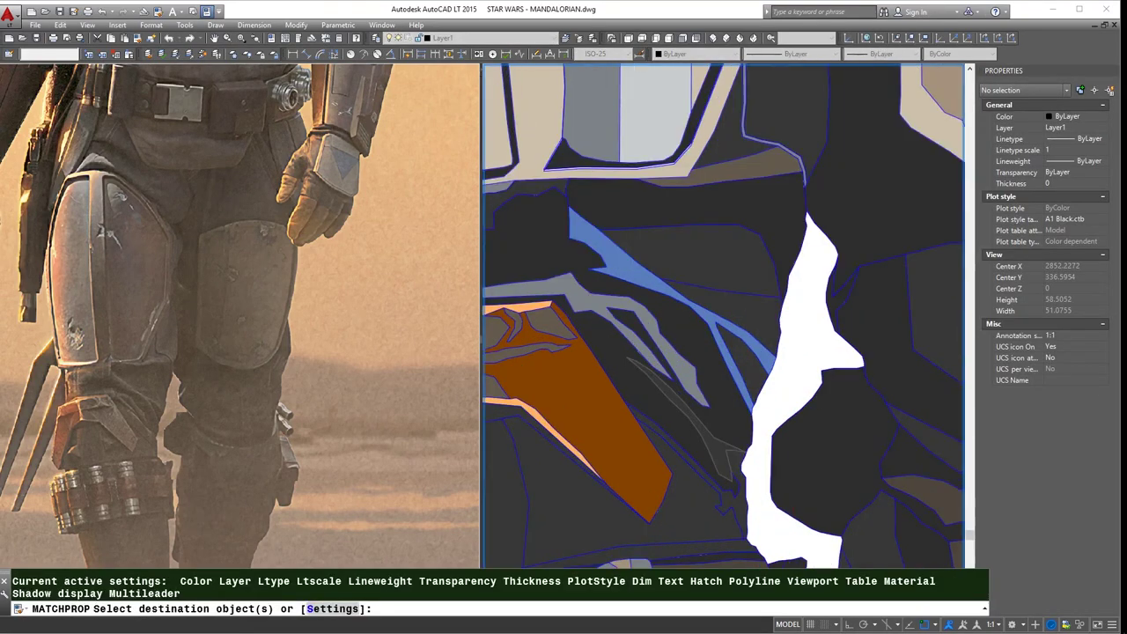
pyautogui.press('Return')
pyautogui.scroll(-3, 780, 289)
pyautogui.scroll(3, 705, 367)
pyautogui.press('Return')
pyautogui.click(705, 367)
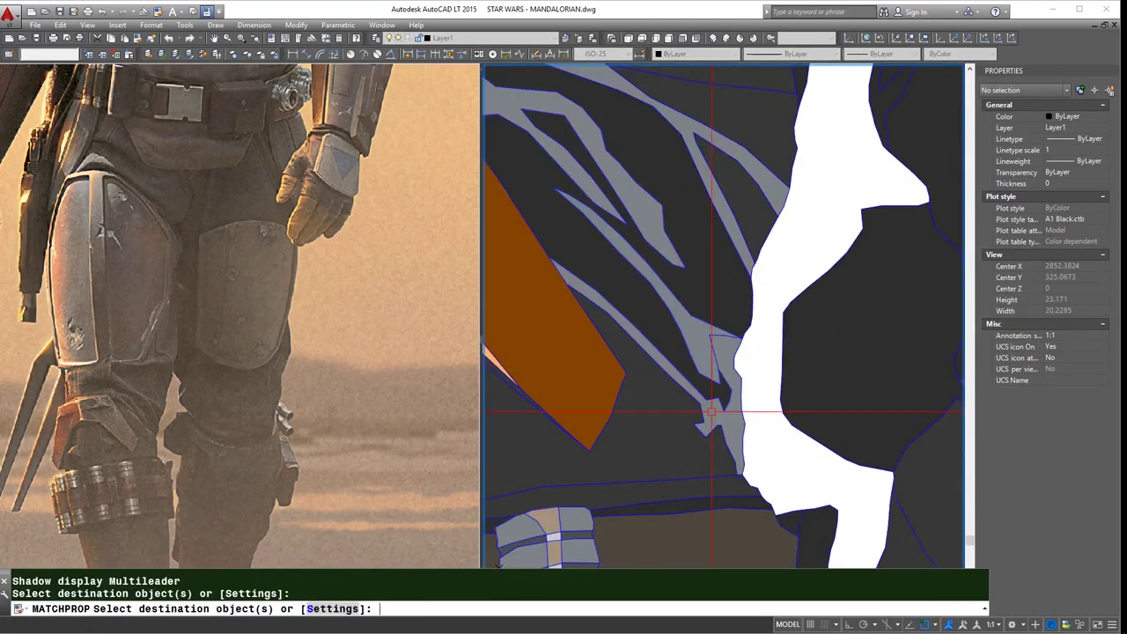
pyautogui.scroll(-3, 705, 367)
pyautogui.scroll(2, 721, 334)
pyautogui.press('Return')
pyautogui.click(744, 293)
pyautogui.click(744, 293)
pyautogui.press('Return')
# - Pan down to bring the arm and cape strands into view
pyautogui.scroll(-5, 761, 352)
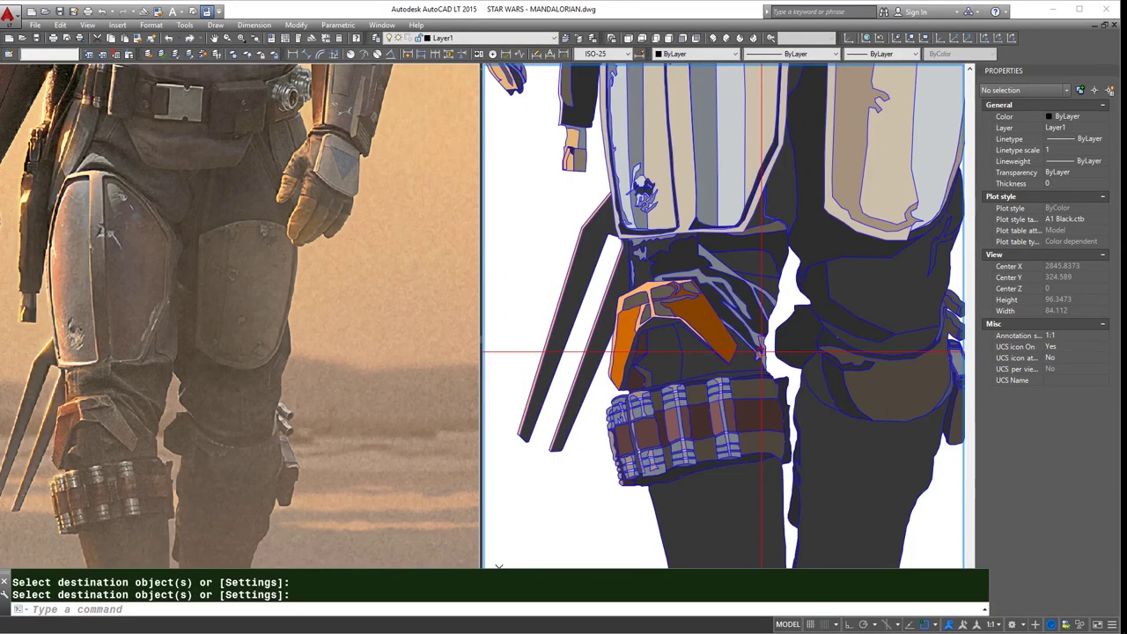
pyautogui.scroll(-3, 701, 418)
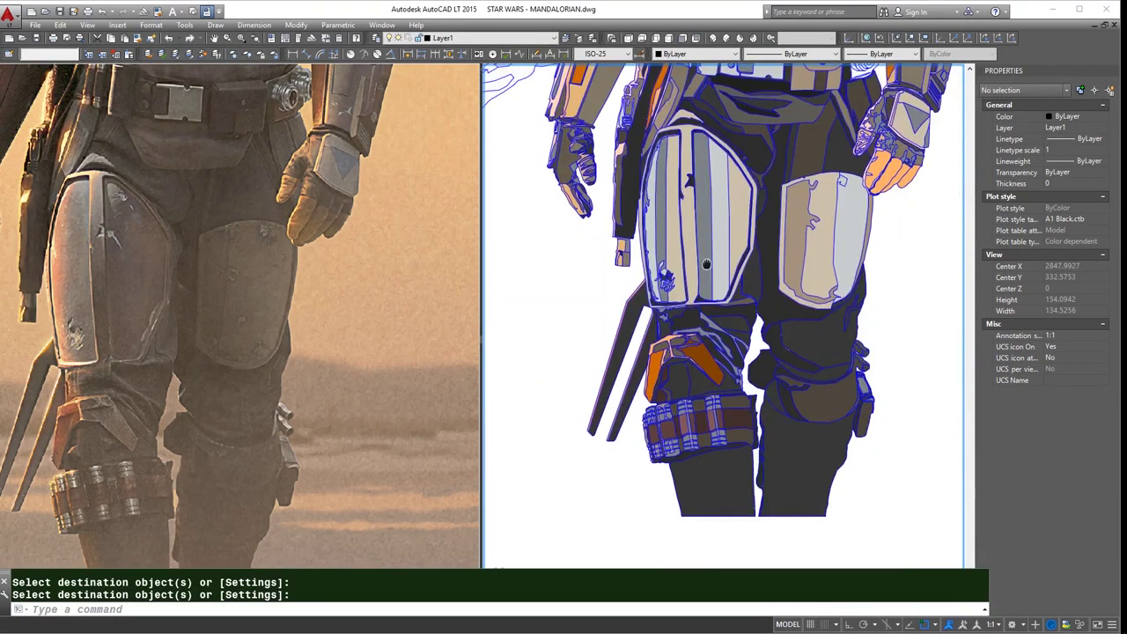
pyautogui.moveTo(702, 264); pyautogui.dragTo(702, 402, button='middle')
# - Start a MATCHPROP run on the cape and cancel it
pyautogui.scroll(4, 669, 402)
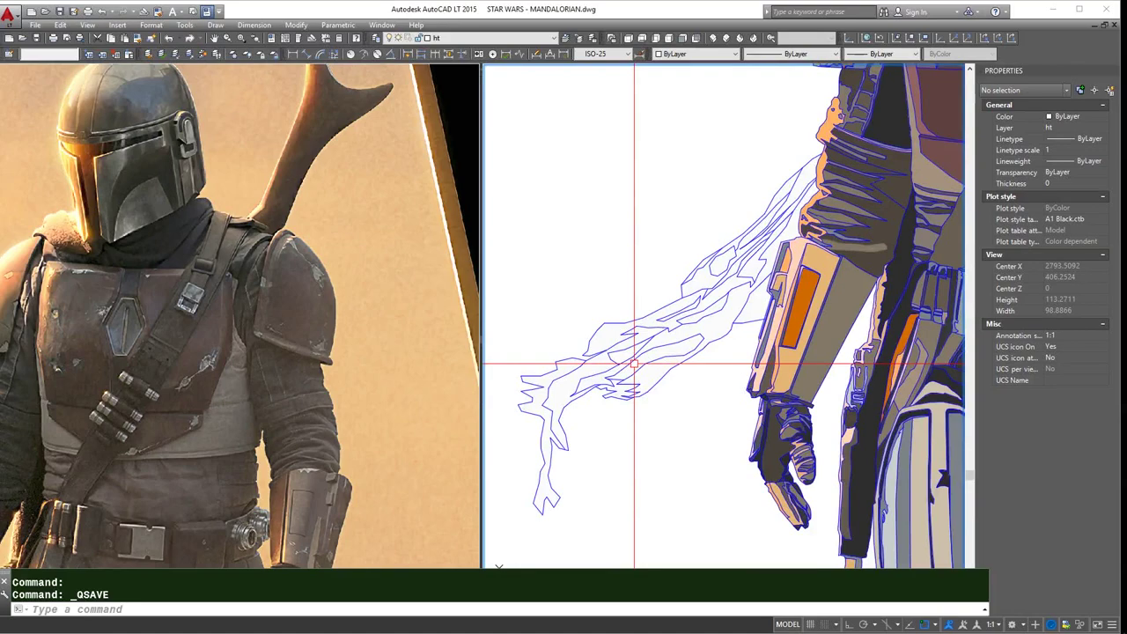
pyautogui.scroll(2, 131, 420)
pyautogui.write('ma')
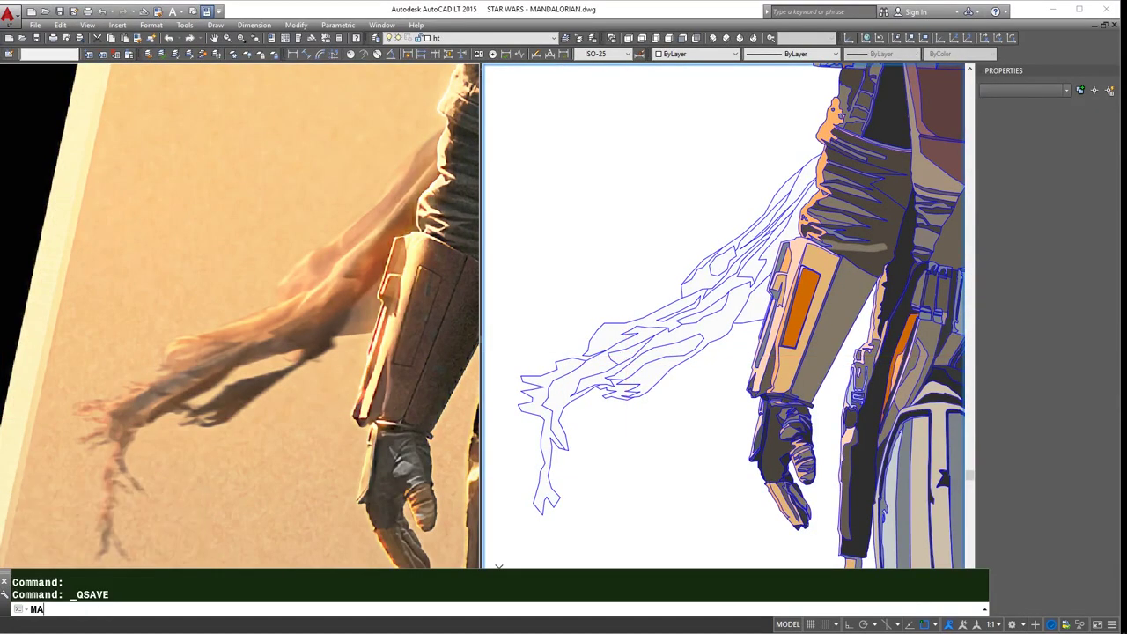
pyautogui.press('Return')
pyautogui.scroll(-2, 671, 282)
pyautogui.scroll(4, 720, 271)
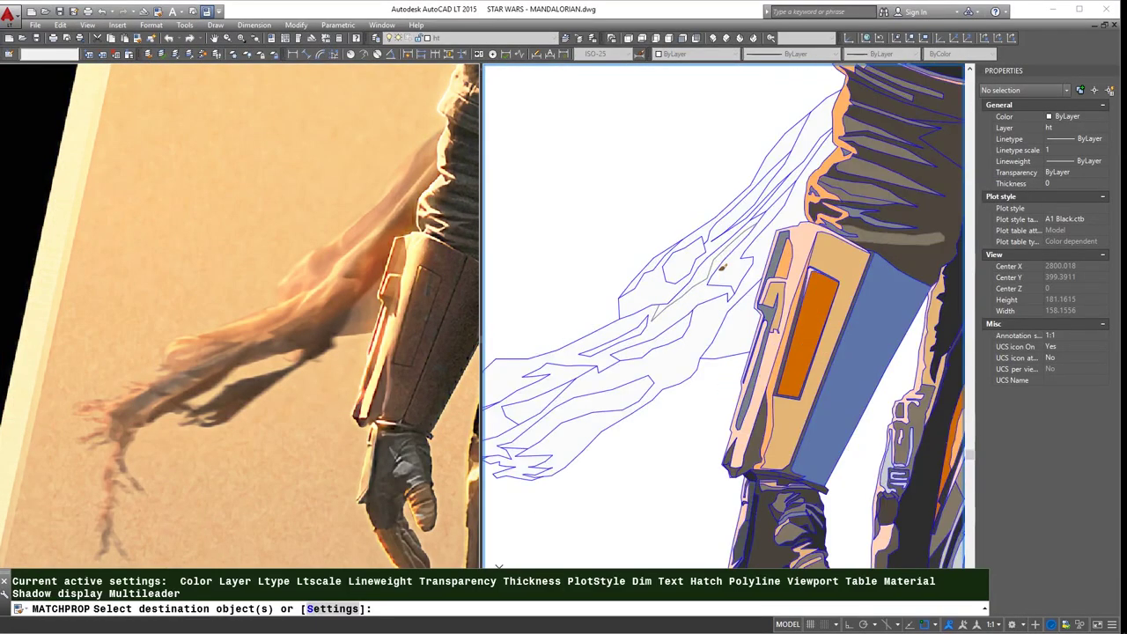
pyautogui.press('Escape')
# - Delete one of the cape strand fills with ERASE
pyautogui.click(730, 291)
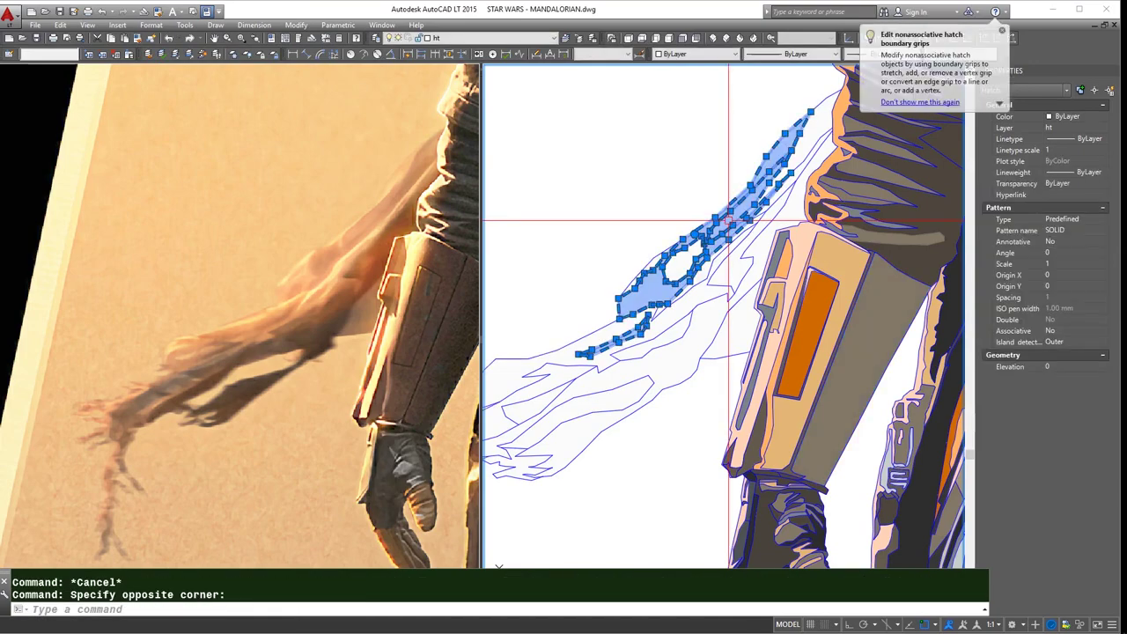
pyautogui.scroll(2, 730, 297)
pyautogui.scroll(1, 642, 293)
pyautogui.press('Escape')
pyautogui.write('e')
pyautogui.press('Return')
pyautogui.click(642, 294)
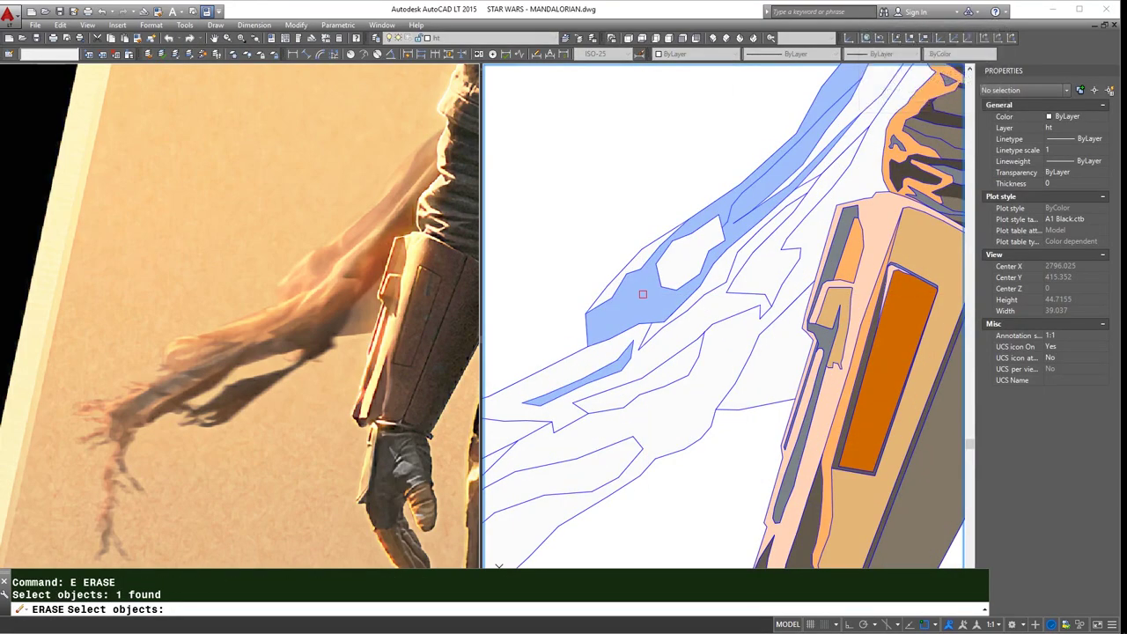
pyautogui.scroll(-2, 652, 283)
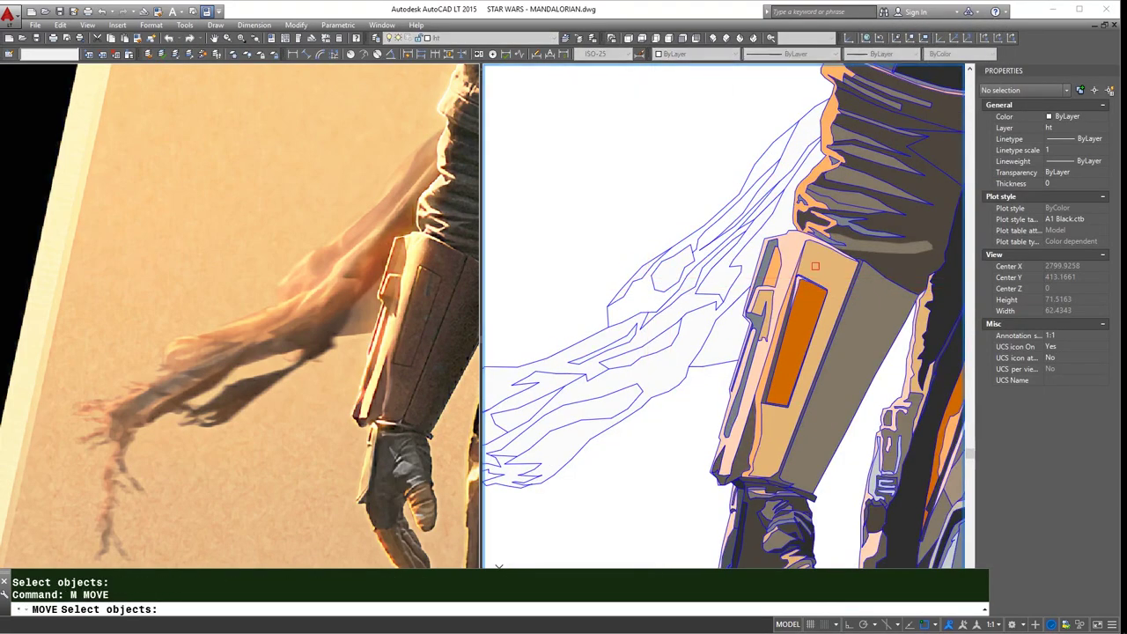
pyautogui.scroll(2, 775, 146)
pyautogui.press('Escape')
# - Give a cape strand the peach fill by matching properties
pyautogui.write('ma')
pyautogui.press('Return')
pyautogui.click(783, 253)
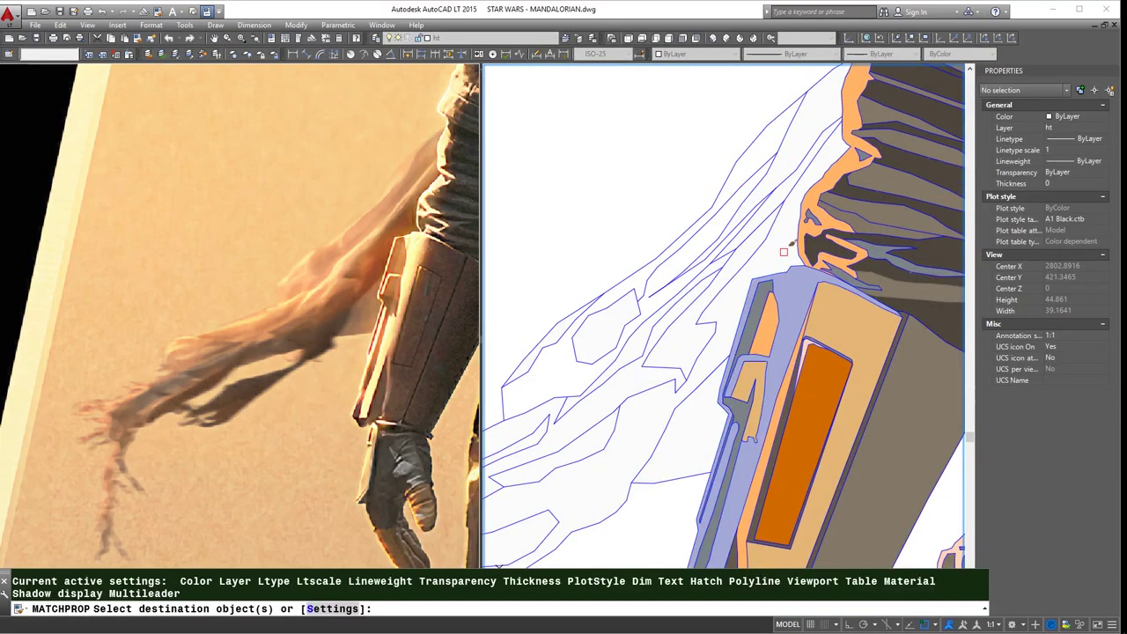
pyautogui.click(772, 224)
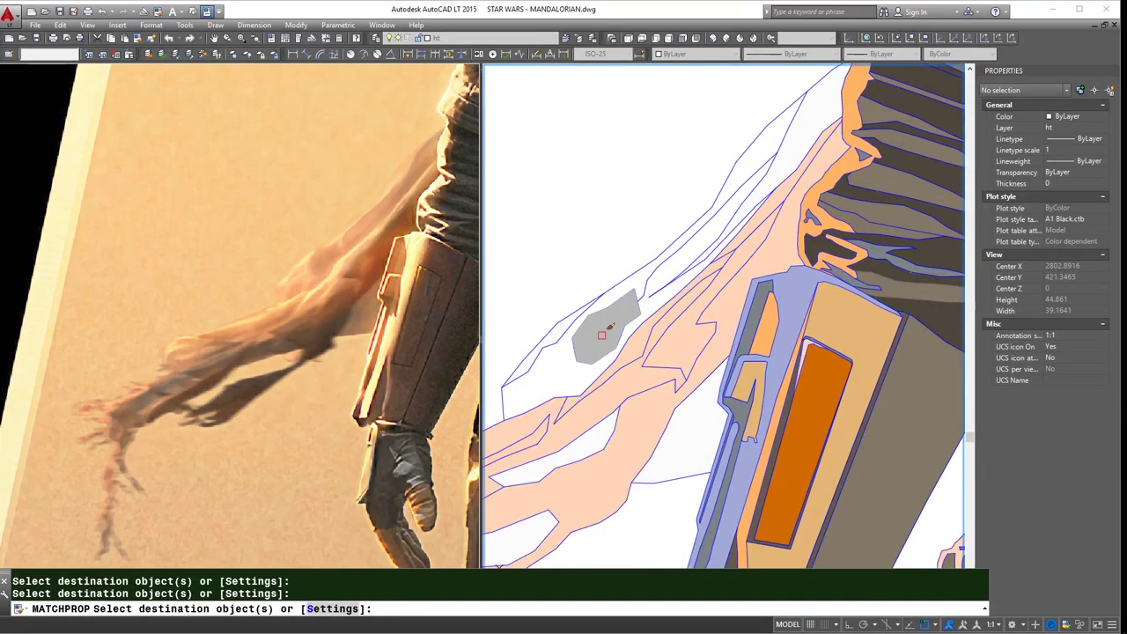
pyautogui.press('Escape')
# - Copy the peach cape fill onto the lower cape strands using a selection window
pyautogui.click(792, 201)
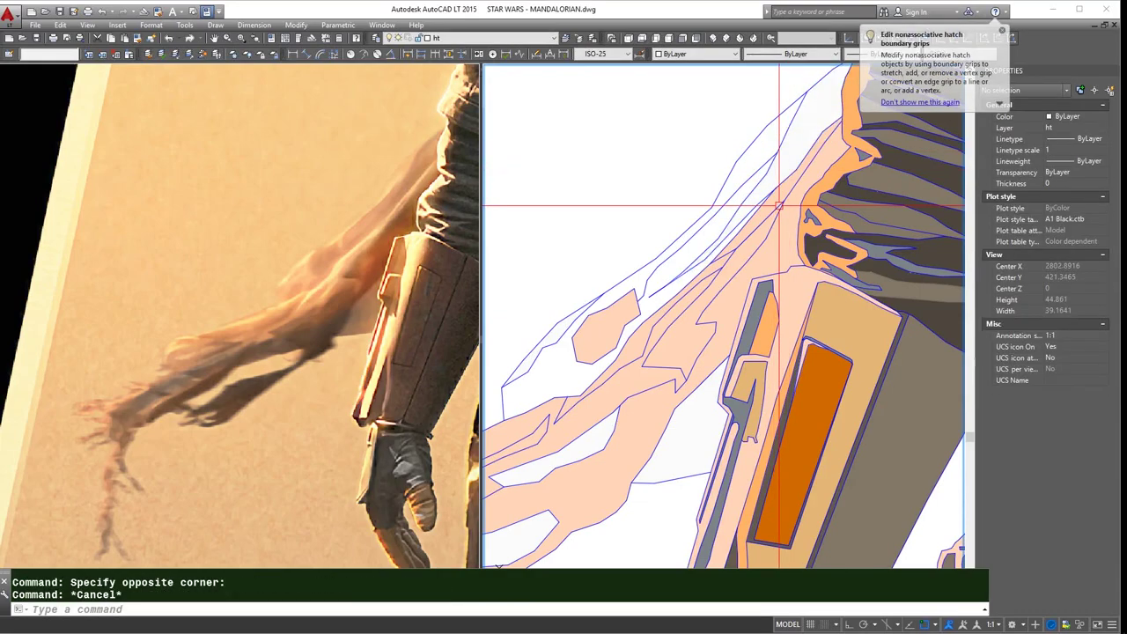
pyautogui.press('Return')
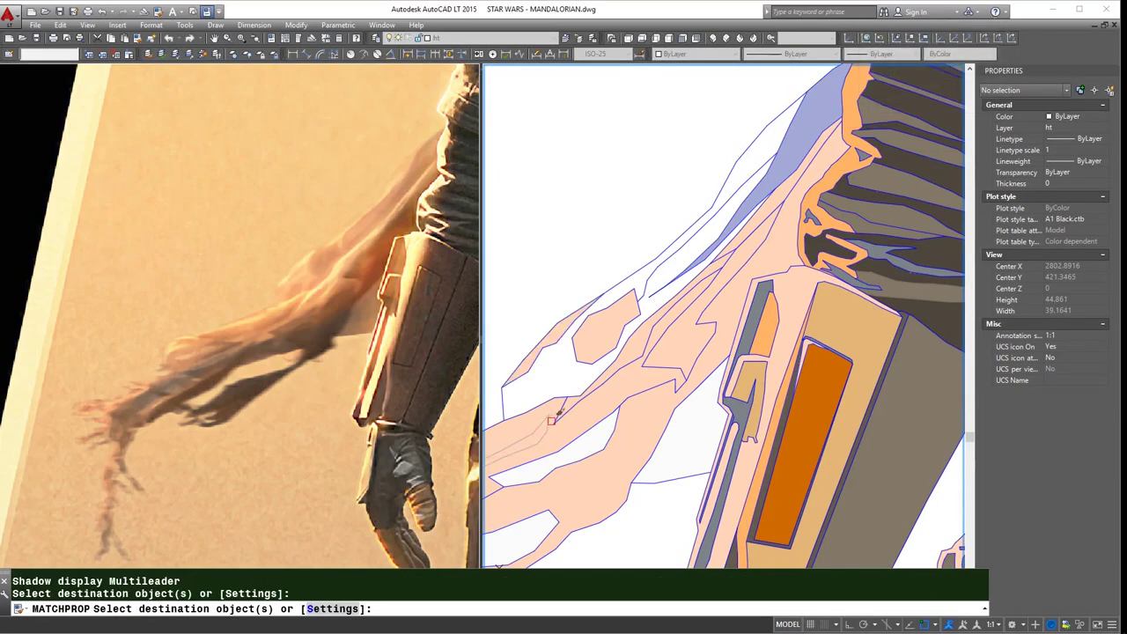
pyautogui.moveTo(554, 334); pyautogui.dragTo(712, 302, button='middle')
pyautogui.click(799, 319)
pyautogui.click(675, 385)
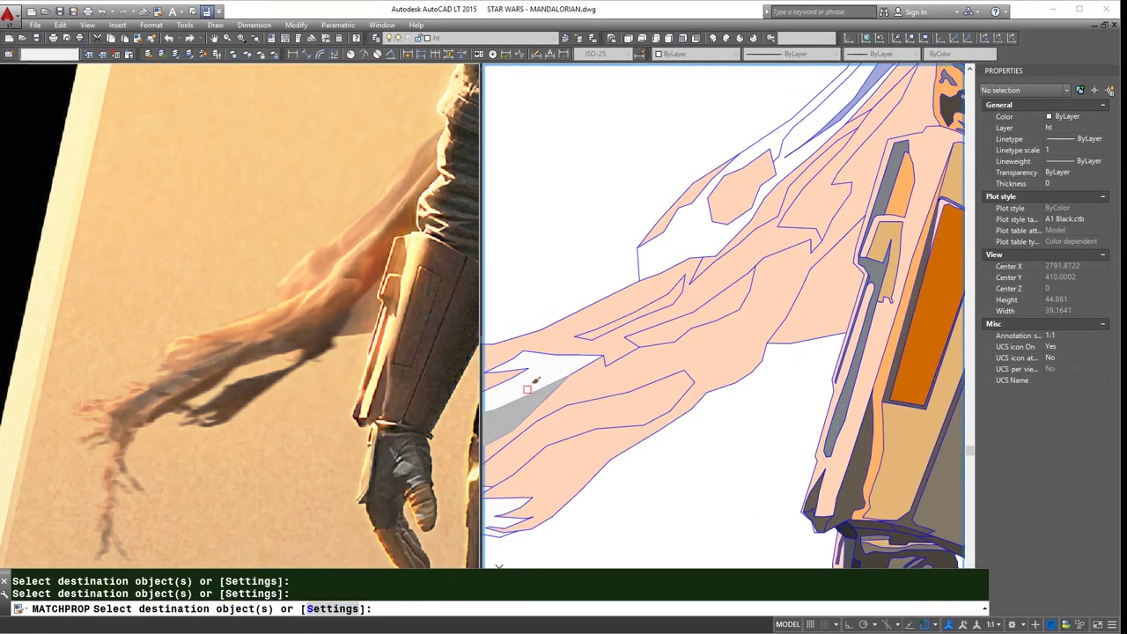
pyautogui.scroll(-2, 693, 329)
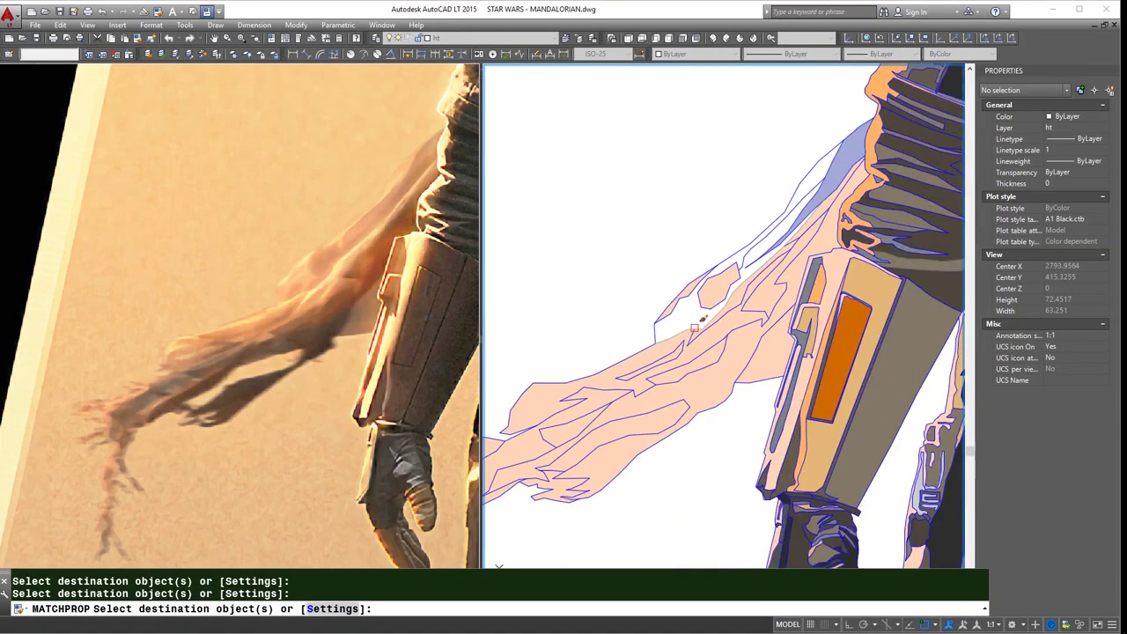
pyautogui.press('Return')
pyautogui.scroll(3, 694, 329)
# - Begin a polyline outline on the cape, then cancel it
pyautogui.write('pl')
pyautogui.press('Return')
pyautogui.click(684, 299)
pyautogui.press('Escape')
pyautogui.press('Escape')
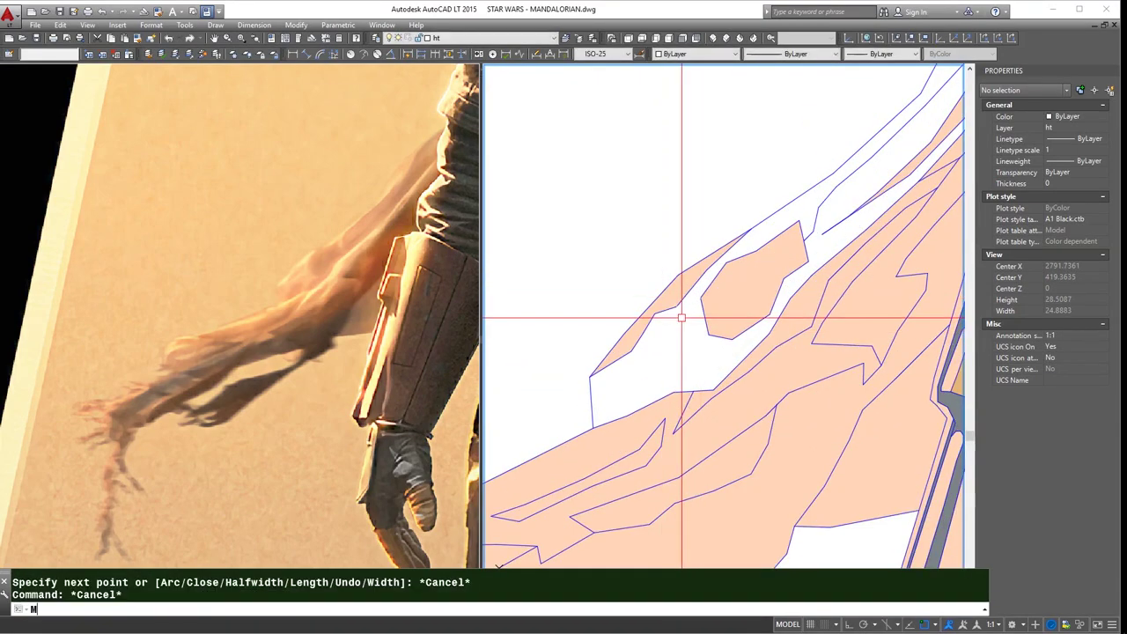
pyautogui.write('a')
pyautogui.press('Return')
pyautogui.click(682, 318)
pyautogui.scroll(2, 681, 318)
# - Cancel the Hatch dialog and use MATCHPROP (MA) to give the white patch the peach fill
pyautogui.write('h')
pyautogui.press('Return')
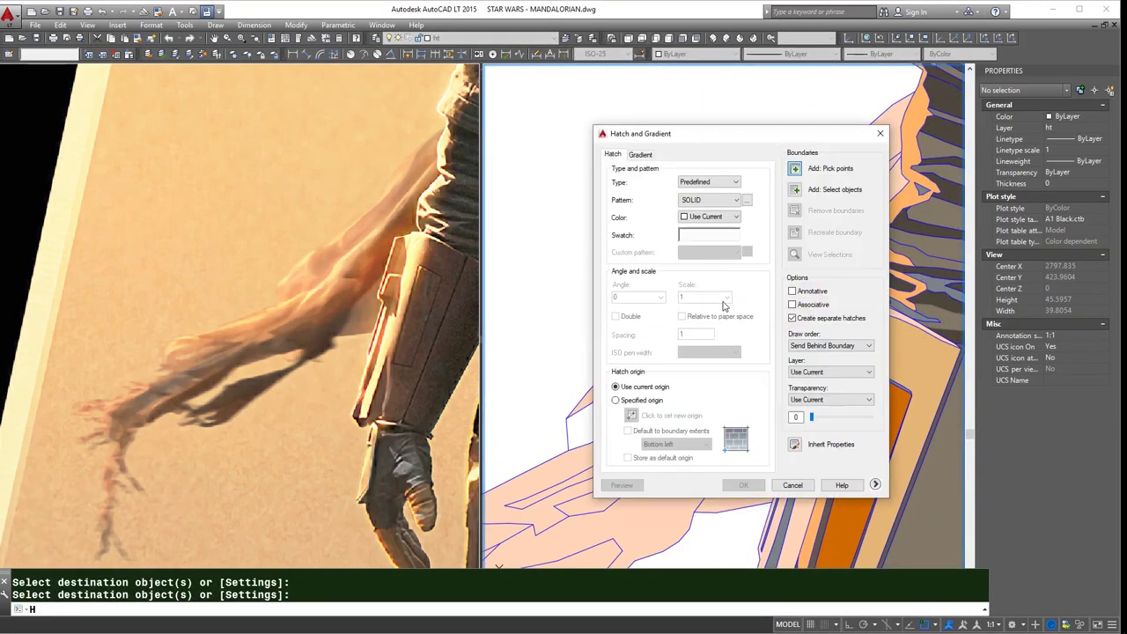
pyautogui.write('m')
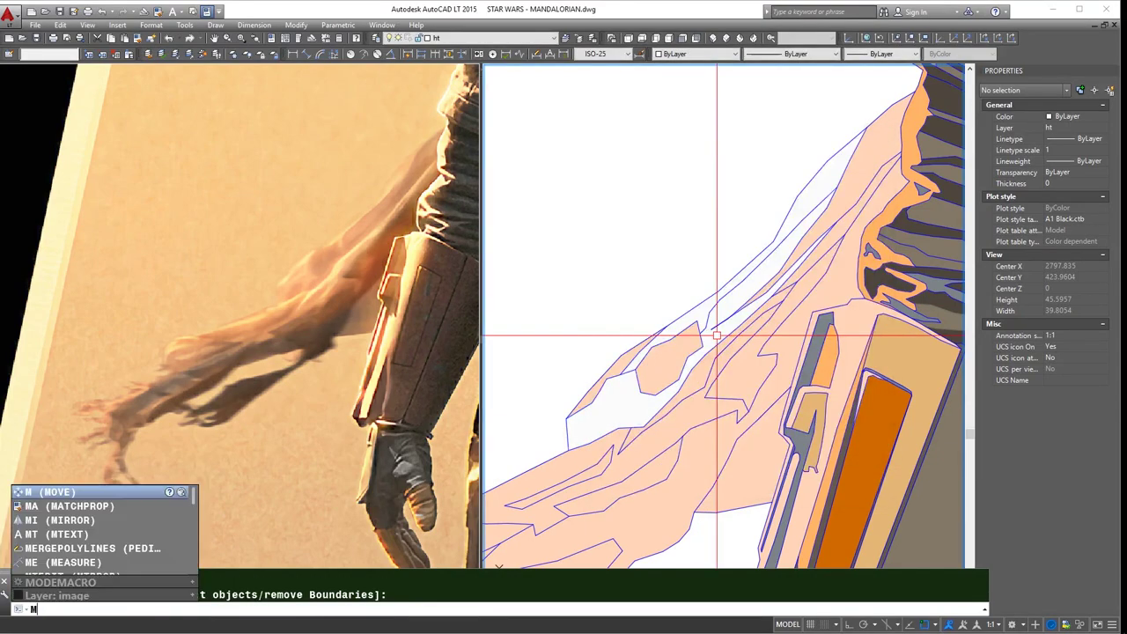
pyautogui.write('a')
pyautogui.press('Return')
pyautogui.click(717, 335)
pyautogui.click(693, 315)
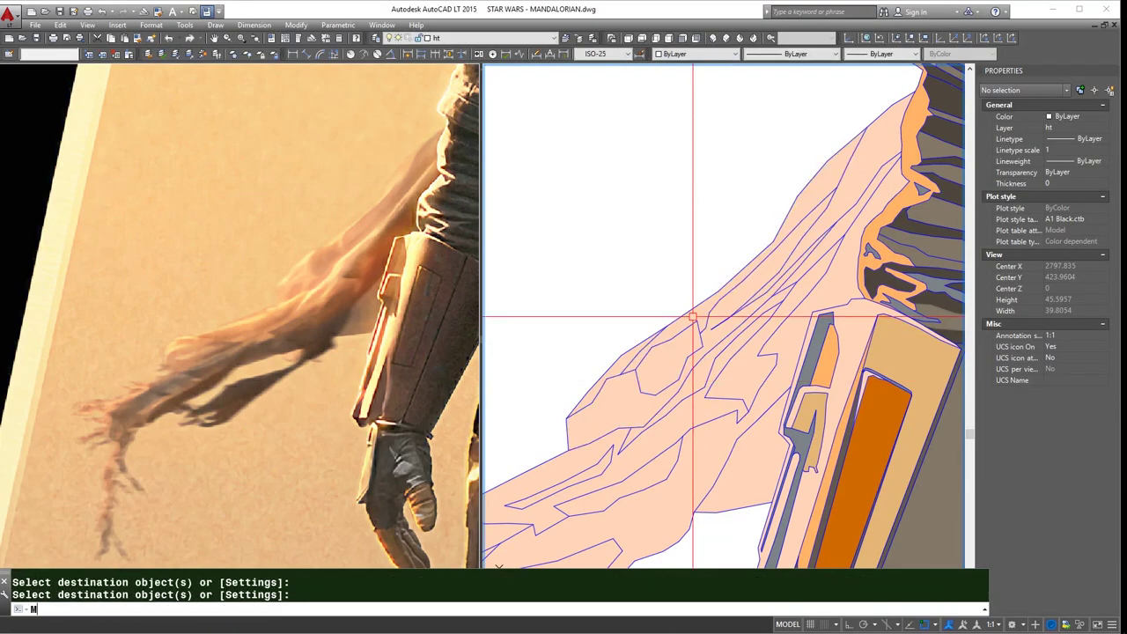
pyautogui.write('a')
pyautogui.press('Return')
# - Copy a neighbouring cape fill onto an adjacent patch
pyautogui.scroll(-4, 858, 348)
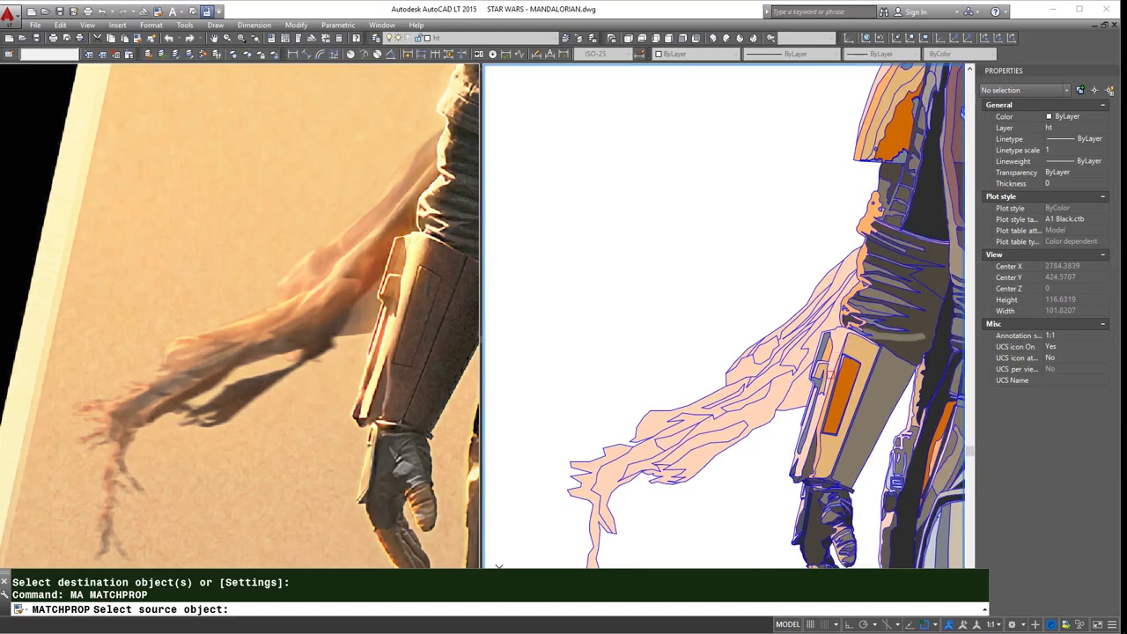
pyautogui.scroll(4, 755, 428)
pyautogui.click(754, 428)
pyautogui.click(748, 414)
pyautogui.press('Return')
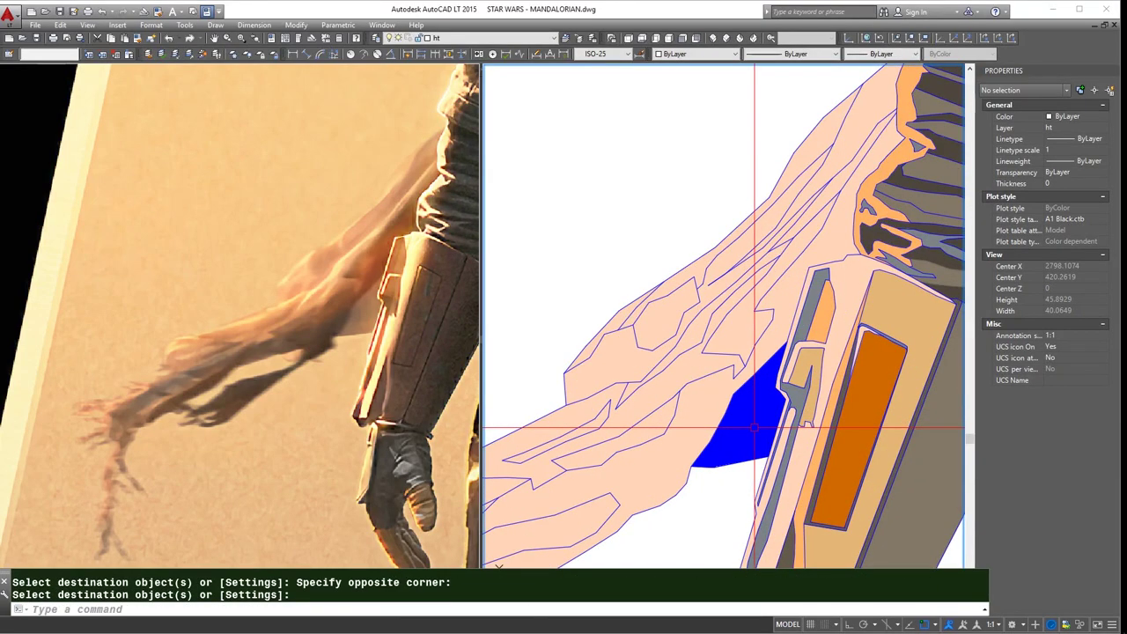
# - Match the dark orange fill onto the shadow strip, the lower strand and another cape strand
pyautogui.press('Return')
pyautogui.scroll(3, 754, 428)
pyautogui.press('Return')
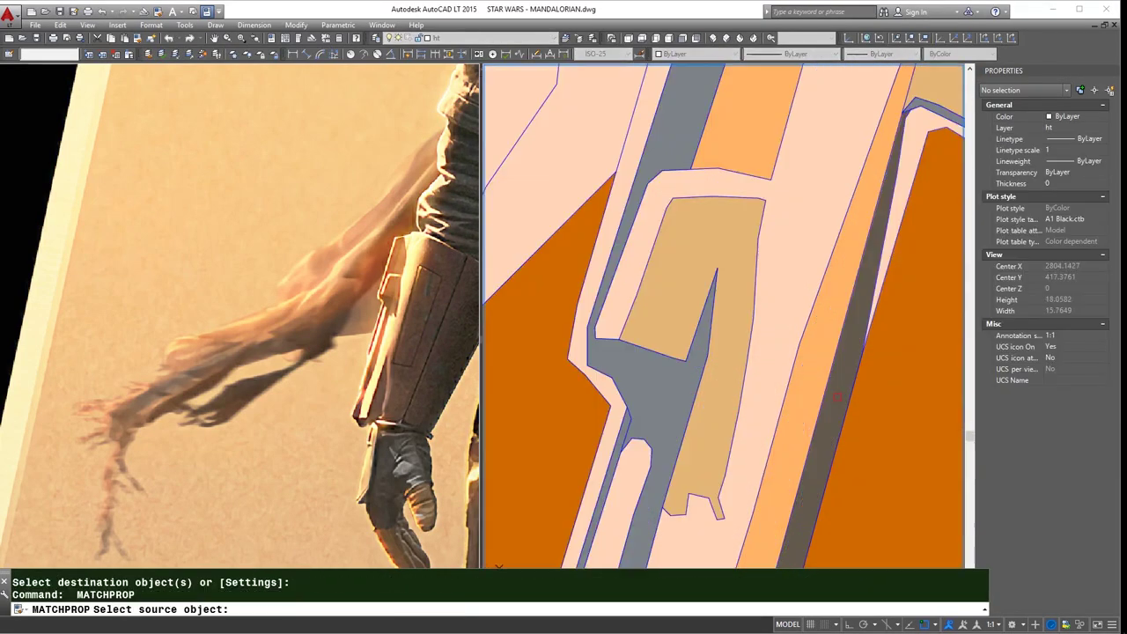
pyautogui.click(754, 429)
pyautogui.scroll(-3, 754, 429)
pyautogui.click(683, 469)
pyautogui.click(682, 469)
pyautogui.press('Return')
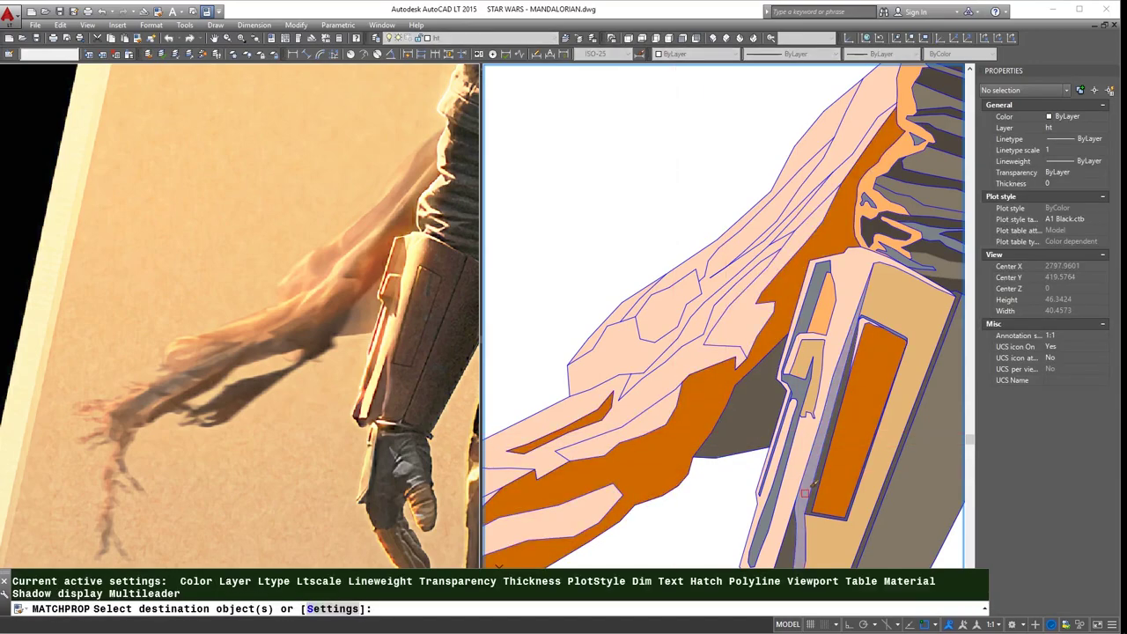
pyautogui.click(803, 387)
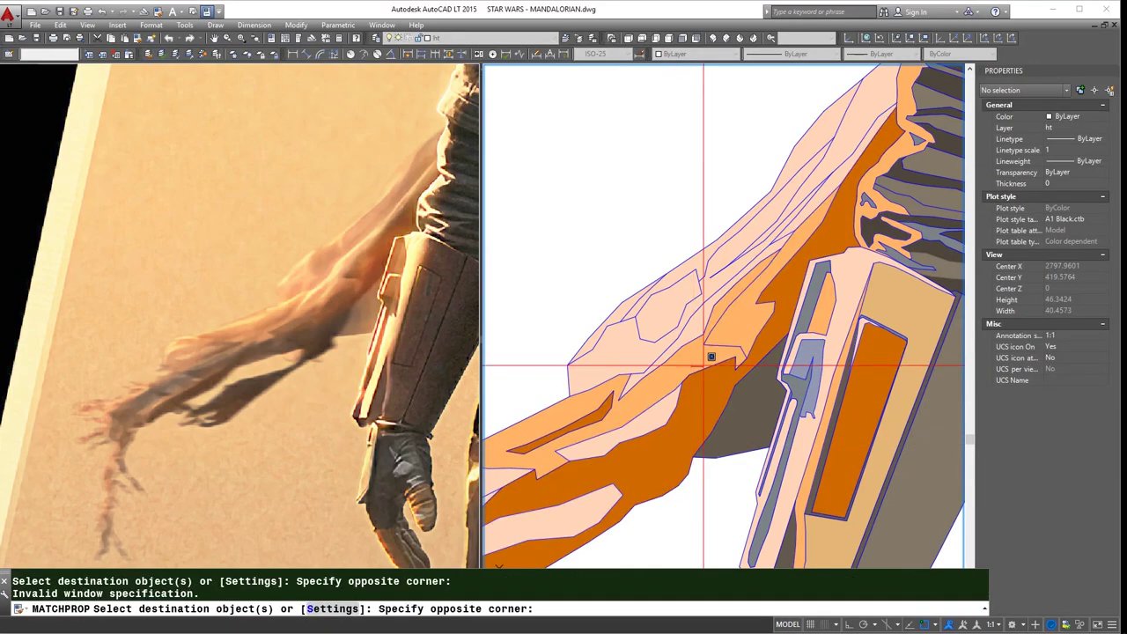
pyautogui.press('Return')
# - Give a cape strand the tan fill, then pick a source fill near the cape's tip
pyautogui.scroll(-2, 710, 355)
pyautogui.press('Return')
pyautogui.click(711, 356)
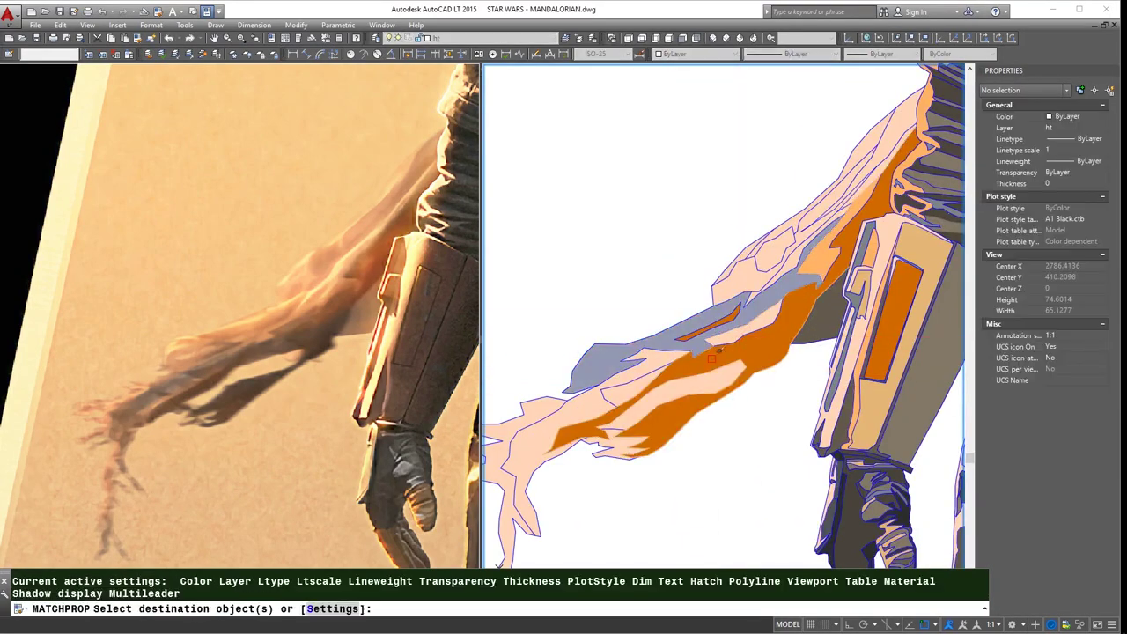
pyautogui.click(588, 418)
pyautogui.press('Return')
pyautogui.press('Return')
pyautogui.moveTo(685, 415); pyautogui.dragTo(746, 367, button='middle')
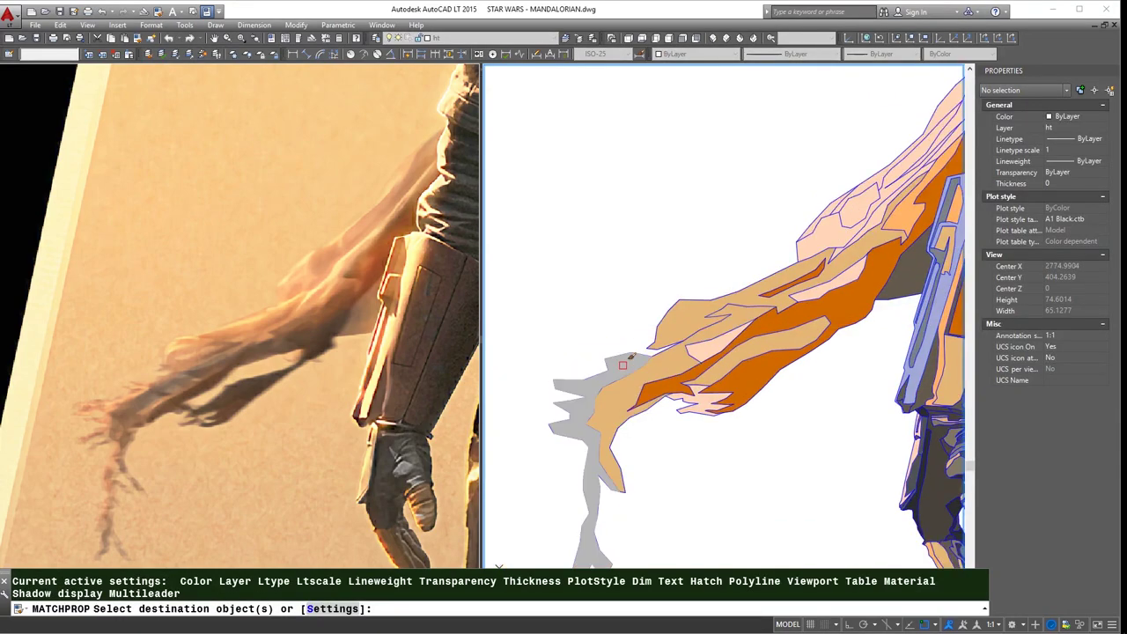
pyautogui.click(746, 367)
pyautogui.press('Return')
# - Give the forearm strand the dark fill, turn the brown strand orange and the upper strand dark grey
pyautogui.press('Return')
pyautogui.click(918, 393)
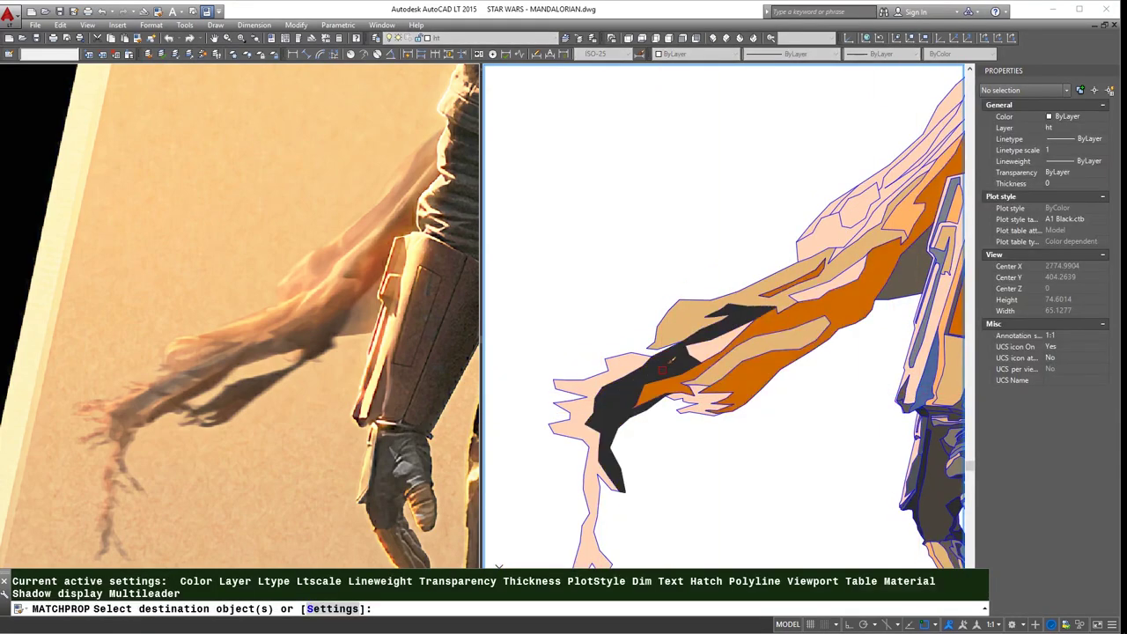
pyautogui.click(669, 370)
pyautogui.press('Return')
pyautogui.press('Return')
pyautogui.click(858, 284)
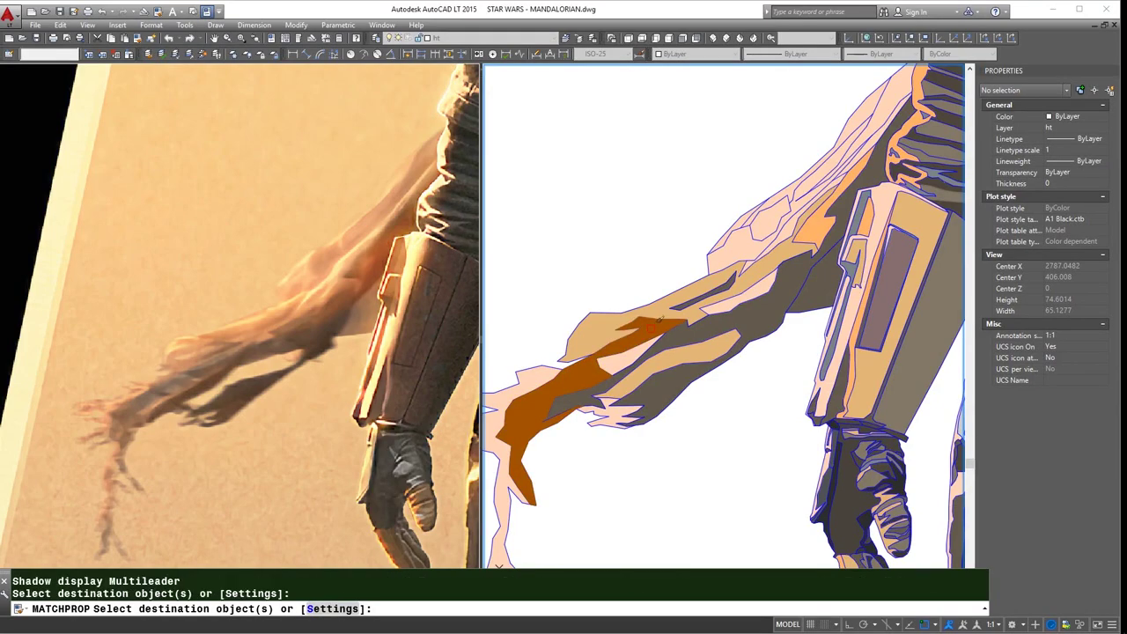
pyautogui.click(652, 325)
pyautogui.press('Return')
pyautogui.press('Return')
pyautogui.scroll(-3, 794, 314)
pyautogui.scroll(3, 830, 269)
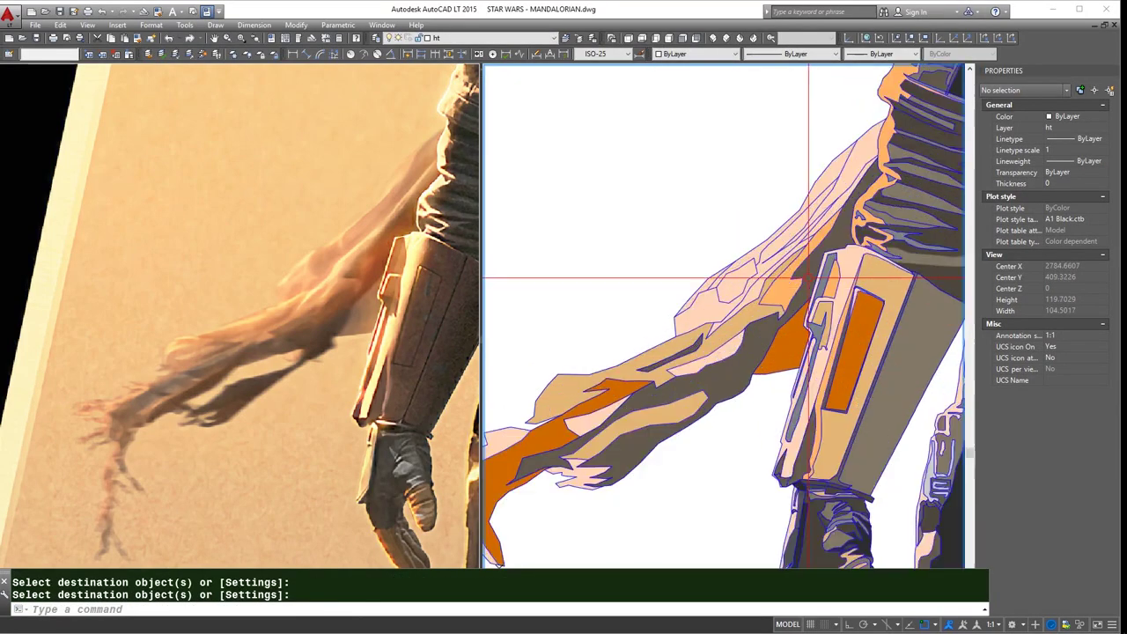
pyautogui.scroll(1, 830, 269)
pyautogui.click(870, 140)
pyautogui.press('Return')
pyautogui.press('Return')
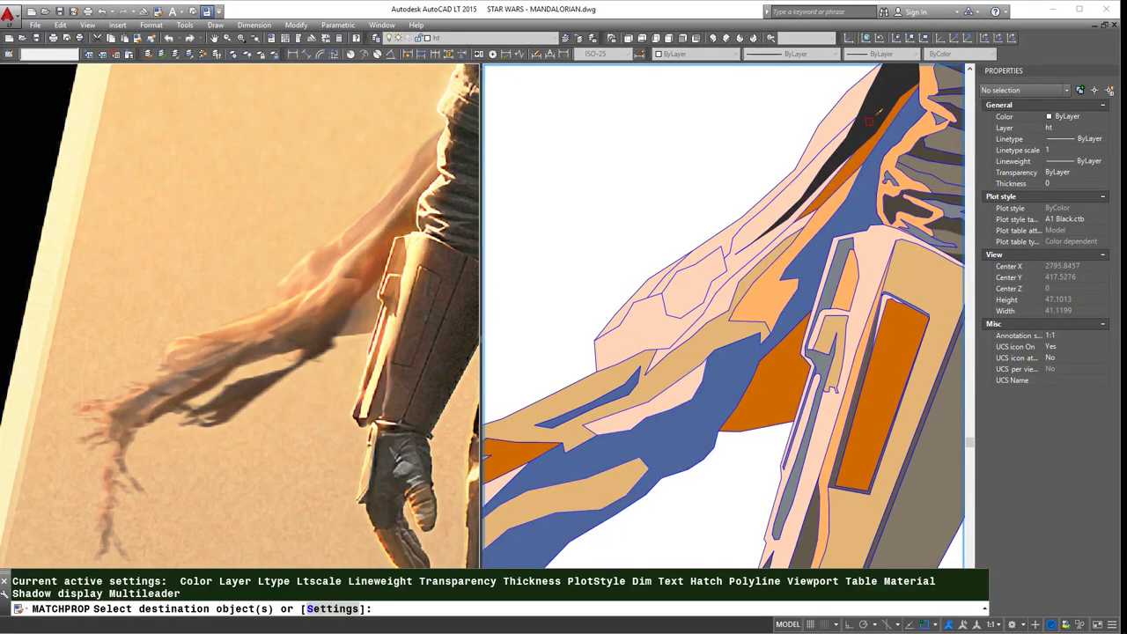
# - Match the orange fill onto the mauve strand and the peach band on the upper strand
pyautogui.click(774, 369)
pyautogui.press('Return')
pyautogui.press('Return')
pyautogui.click(841, 261)
pyautogui.click(764, 219)
pyautogui.press('Return')
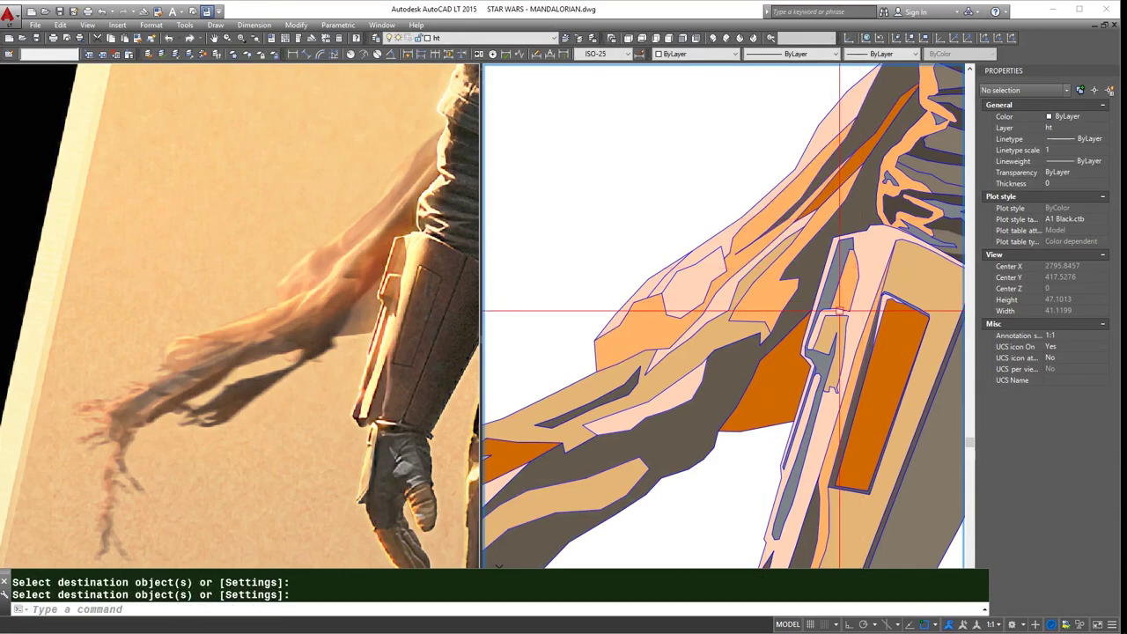
pyautogui.press('Escape')
# - Recolour a cape strand's hatch directly using the Properties Color dropdown's full colour picker
pyautogui.click(611, 123)
pyautogui.click(695, 53)
pyautogui.click(692, 151)
pyautogui.scroll(-2, 691, 156)
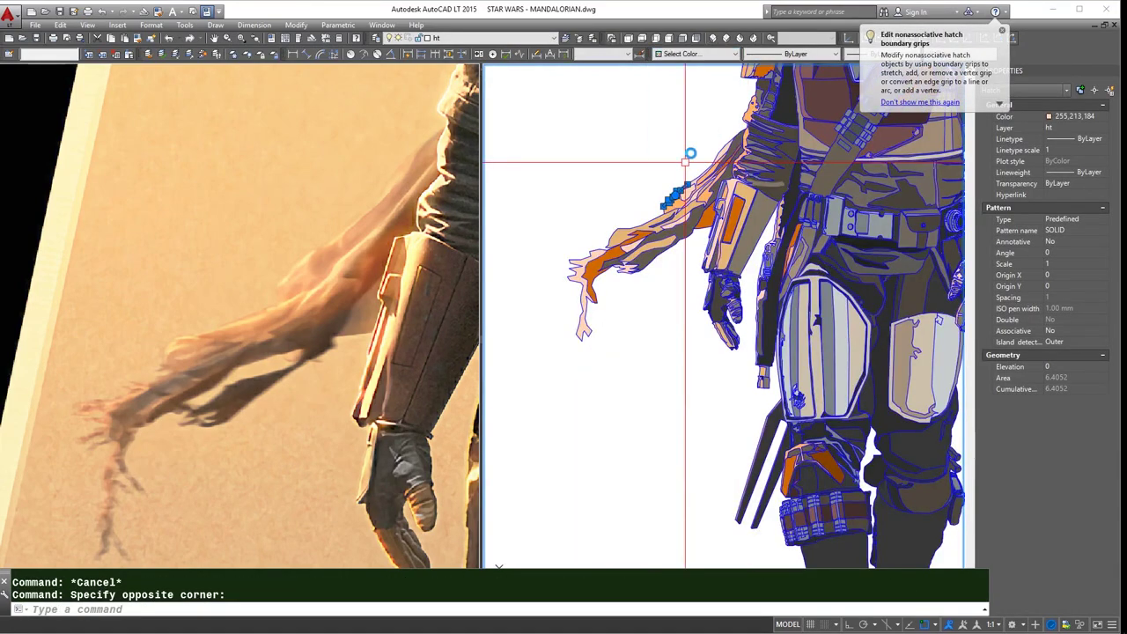
pyautogui.click(872, 401)
pyautogui.press('Escape')
pyautogui.scroll(4, 704, 220)
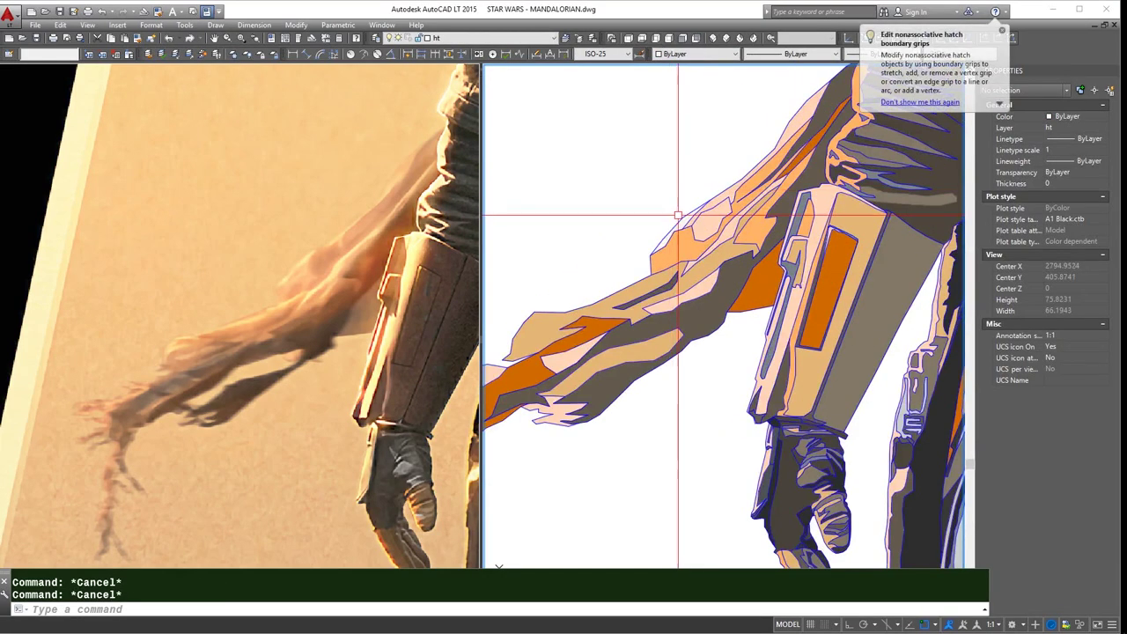
# - Select the upper strand's hatch and give it a new colour from the Color dropdown
pyautogui.write('ma')
pyautogui.press('Return')
pyautogui.click(752, 191)
pyautogui.click(753, 190)
pyautogui.press('Return')
pyautogui.click(757, 176)
pyautogui.click(695, 54)
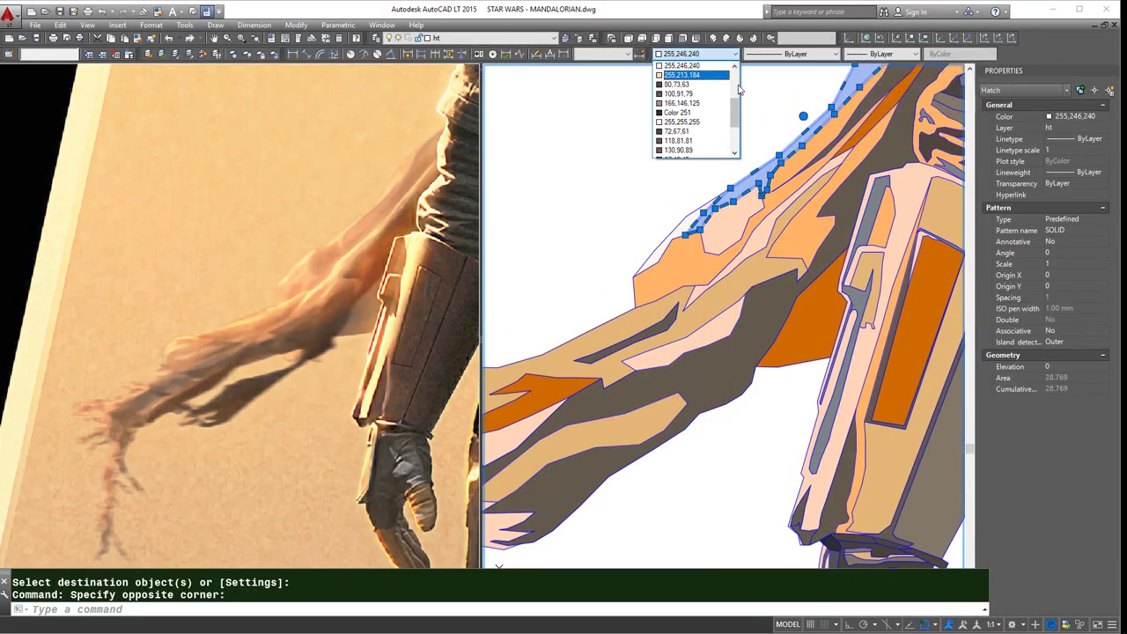
pyautogui.click(691, 170)
pyautogui.click(912, 269)
pyautogui.click(873, 401)
pyautogui.press('Escape')
pyautogui.press('Escape')
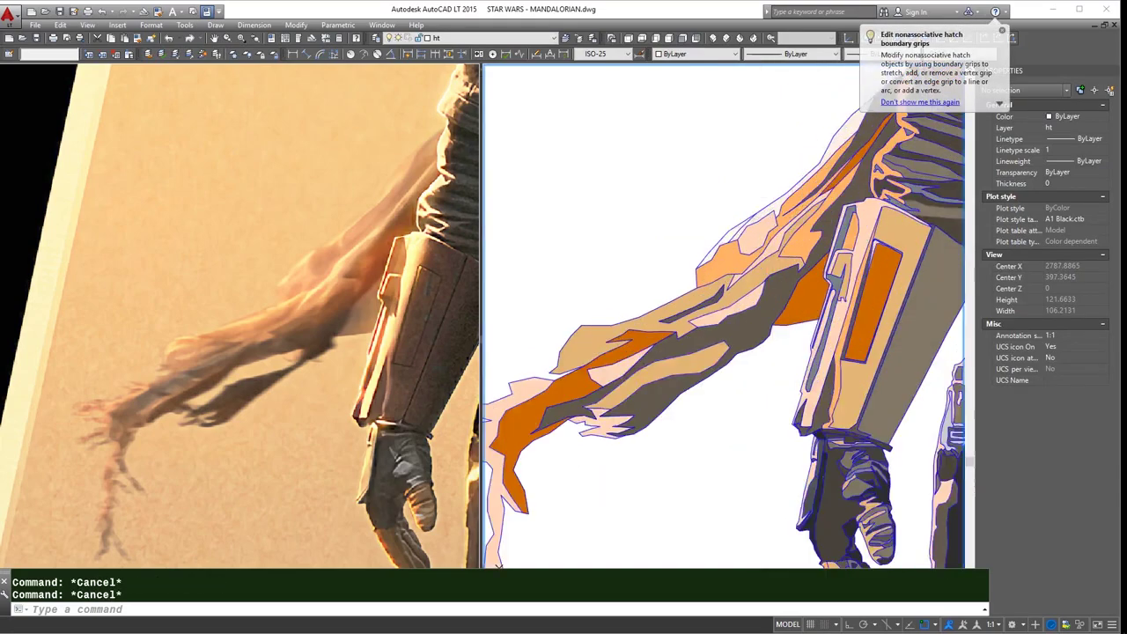
# - Restart MATCHPROP (MA) to shade the remaining blue strands
pyautogui.write('ma')
pyautogui.press('Return')
pyautogui.scroll(-5, 771, 218)
# - Copy the light-blue swatch fill onto the dangling cape strand and its tip
pyautogui.moveTo(757, 264); pyautogui.dragTo(757, 402, button='middle')
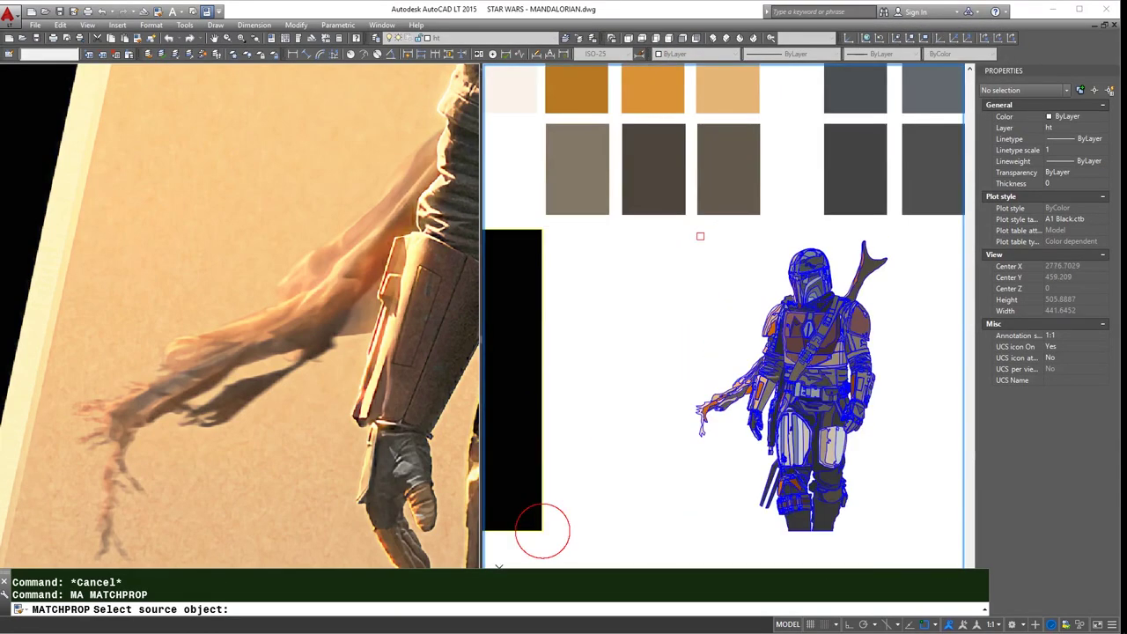
pyautogui.scroll(-1, 757, 403)
pyautogui.click(588, 183)
pyautogui.scroll(10, 711, 339)
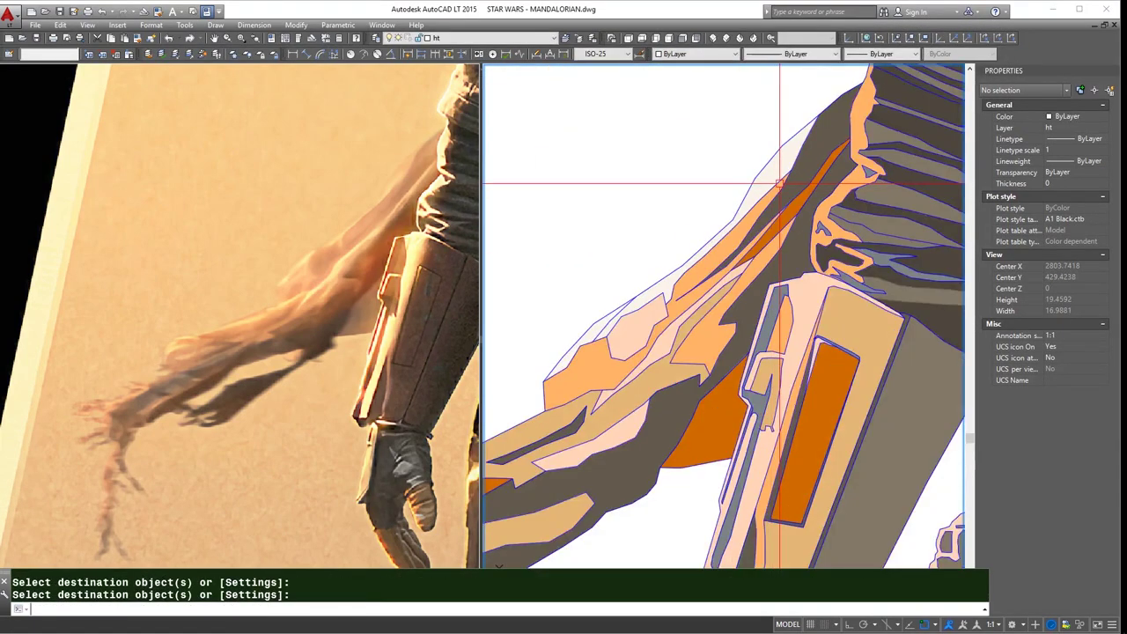
pyautogui.click(610, 286)
pyautogui.scroll(-3, 610, 285)
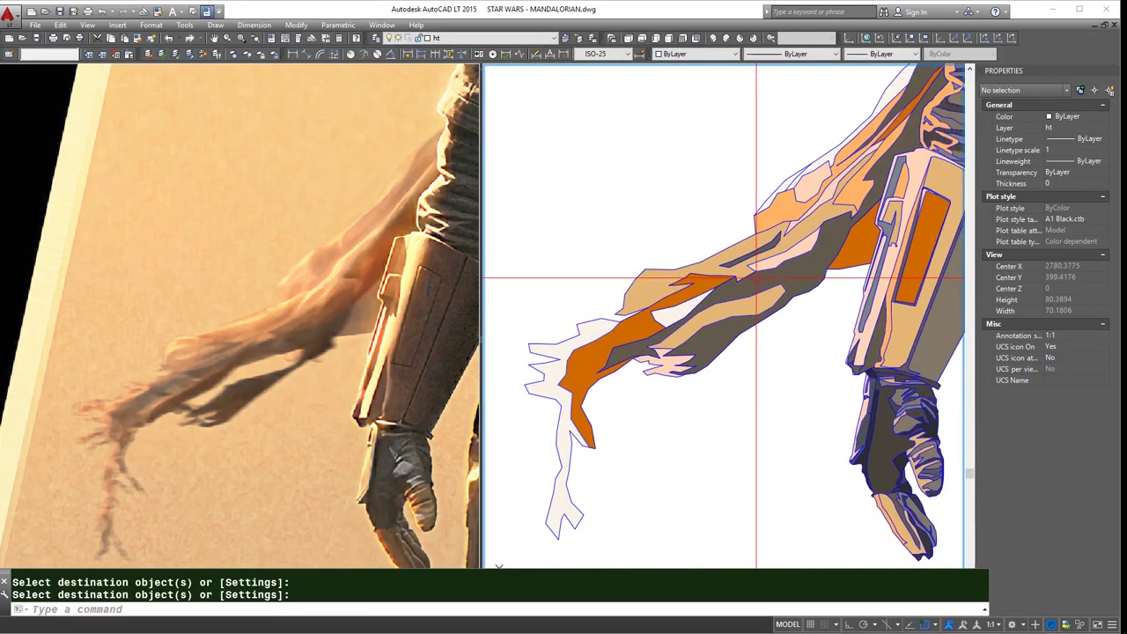
pyautogui.click(671, 362)
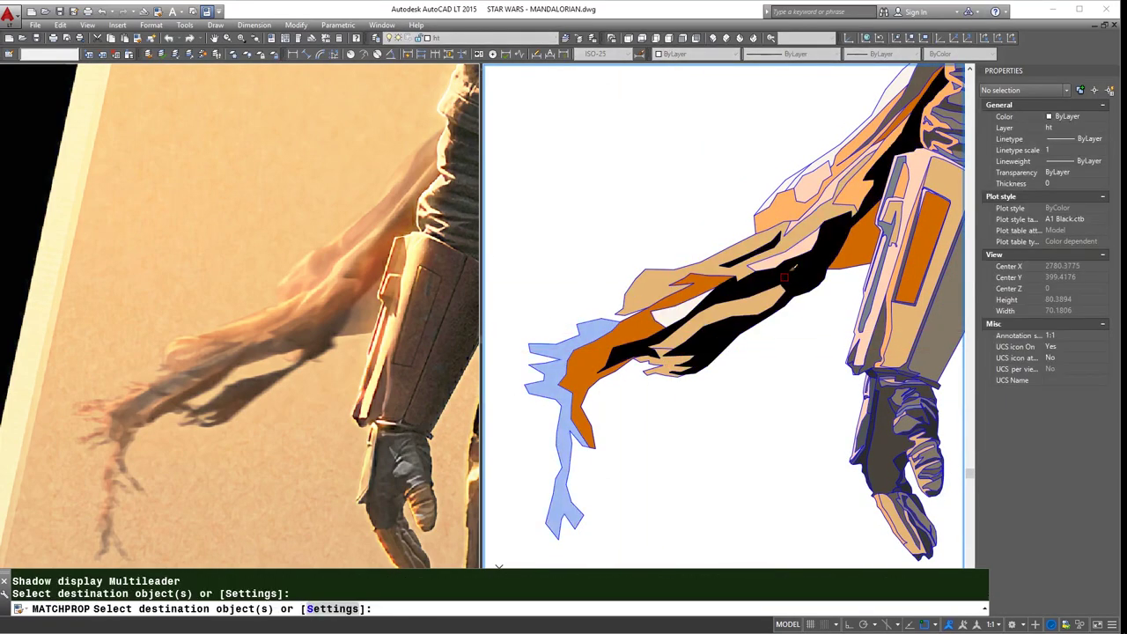
pyautogui.press('Escape')
# - Give the pale strand the arm's tan fill
pyautogui.scroll(4, 809, 187)
pyautogui.press('Return')
pyautogui.click(790, 132)
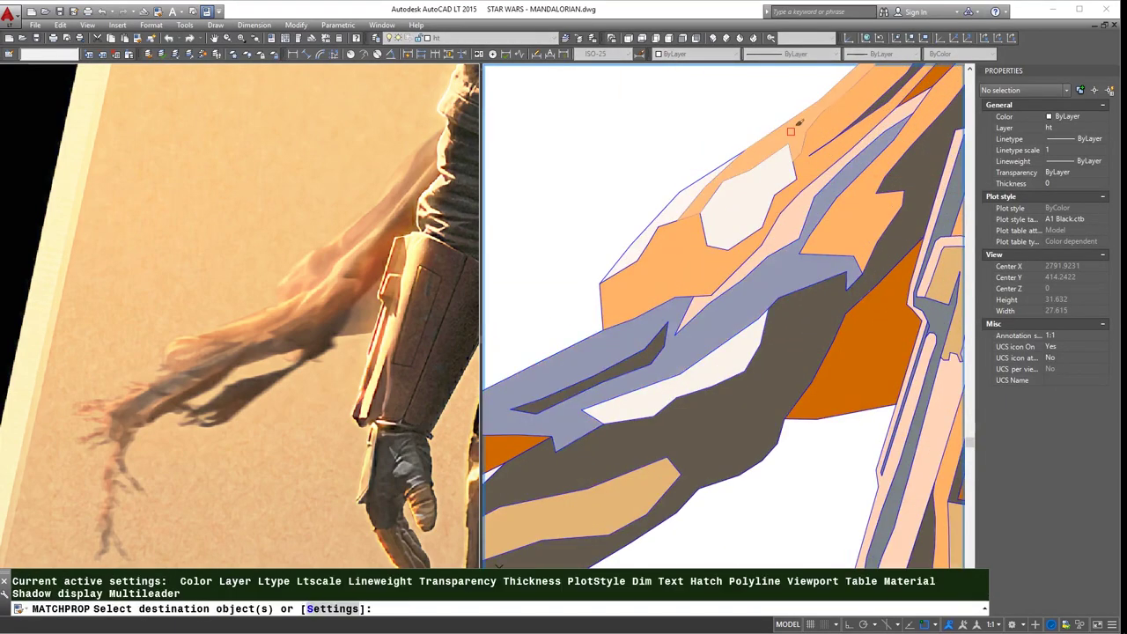
pyautogui.scroll(-5, 790, 132)
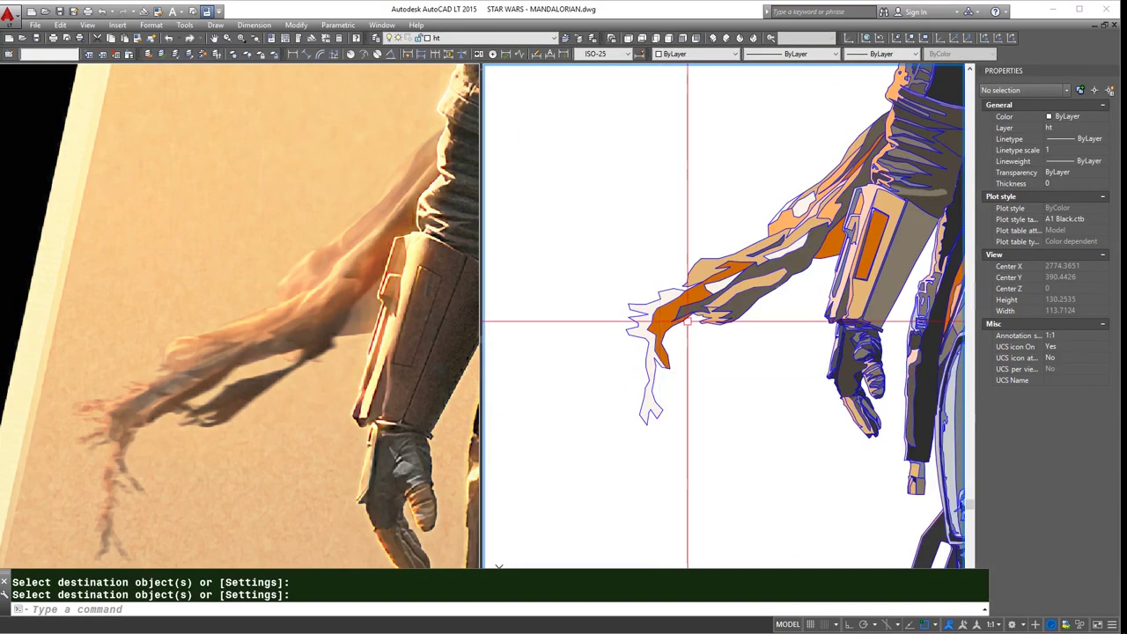
pyautogui.click(687, 321)
pyautogui.scroll(1, 792, 304)
pyautogui.scroll(1, 868, 236)
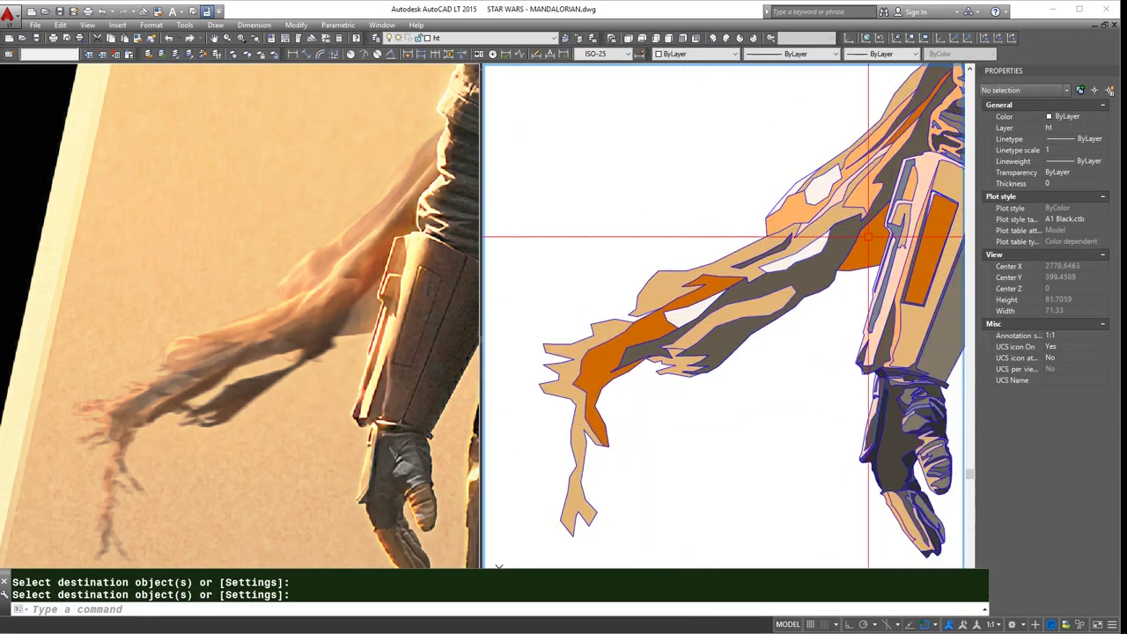
# - Recolour the dark strand with a copied shade and make the strand stripe bright orange
pyautogui.click(924, 249)
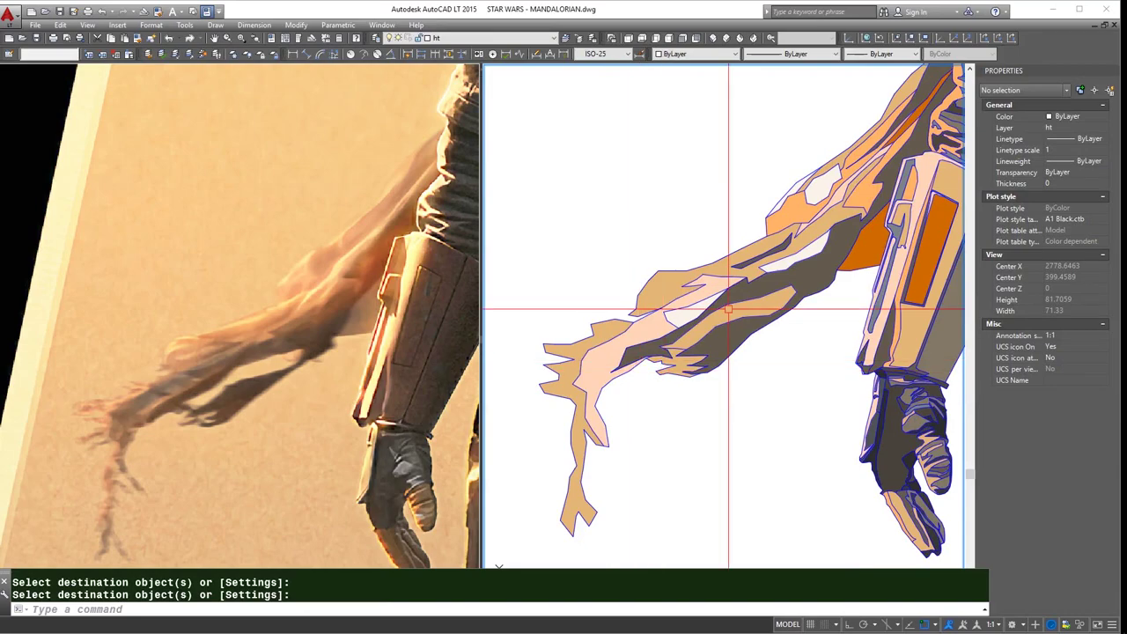
pyautogui.click(683, 328)
pyautogui.click(693, 334)
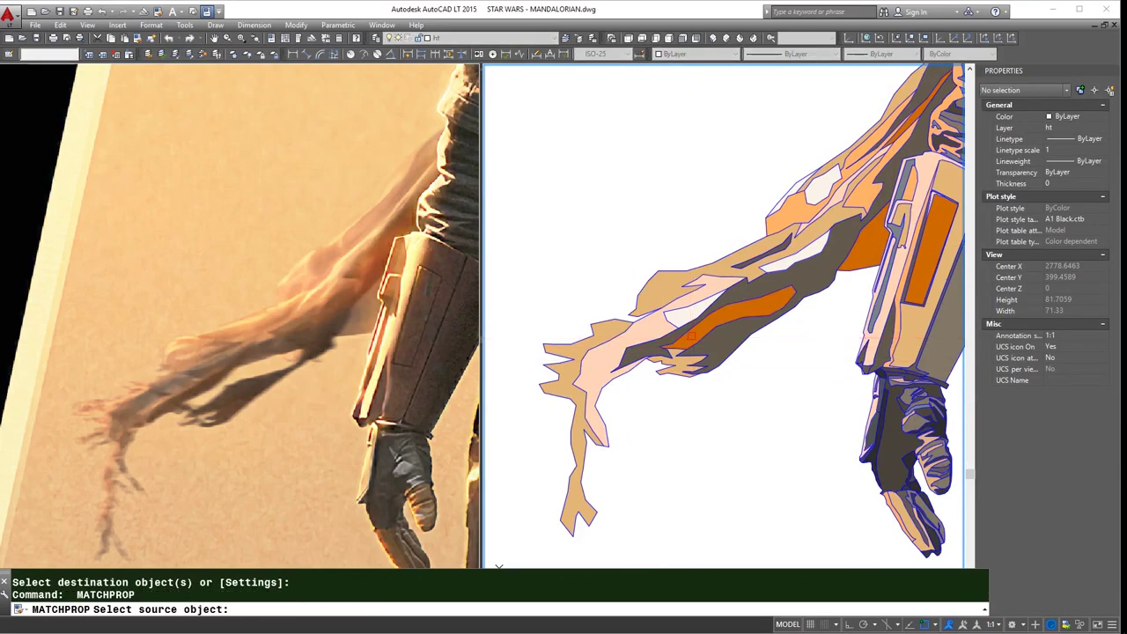
pyautogui.scroll(3, 802, 240)
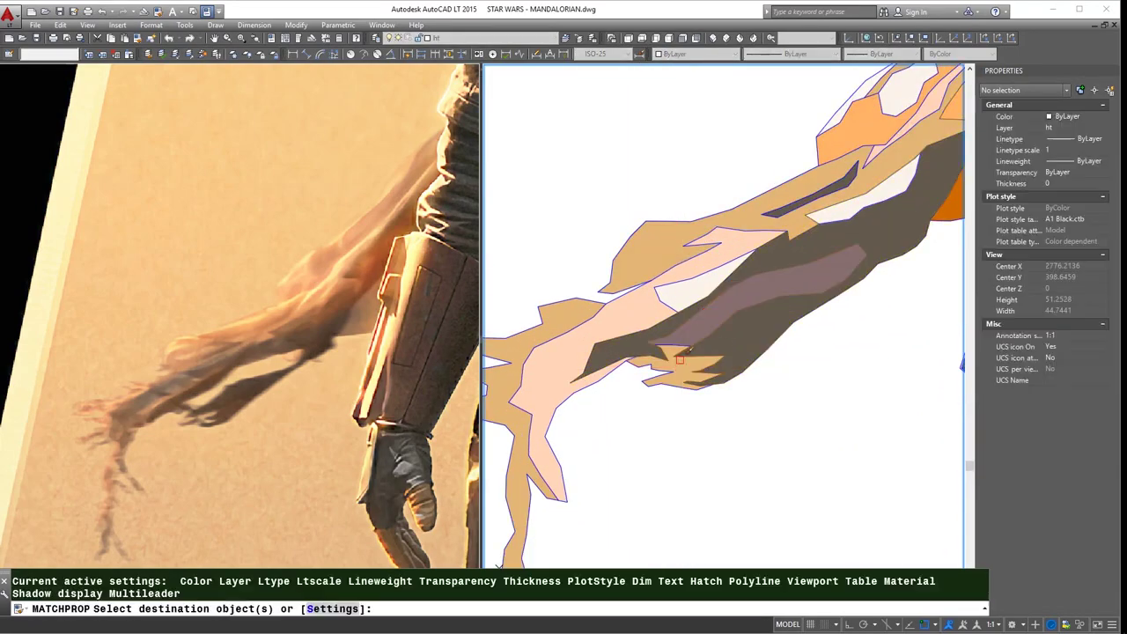
pyautogui.press('Return')
pyautogui.scroll(-2, 616, 269)
pyautogui.scroll(-1, 720, 290)
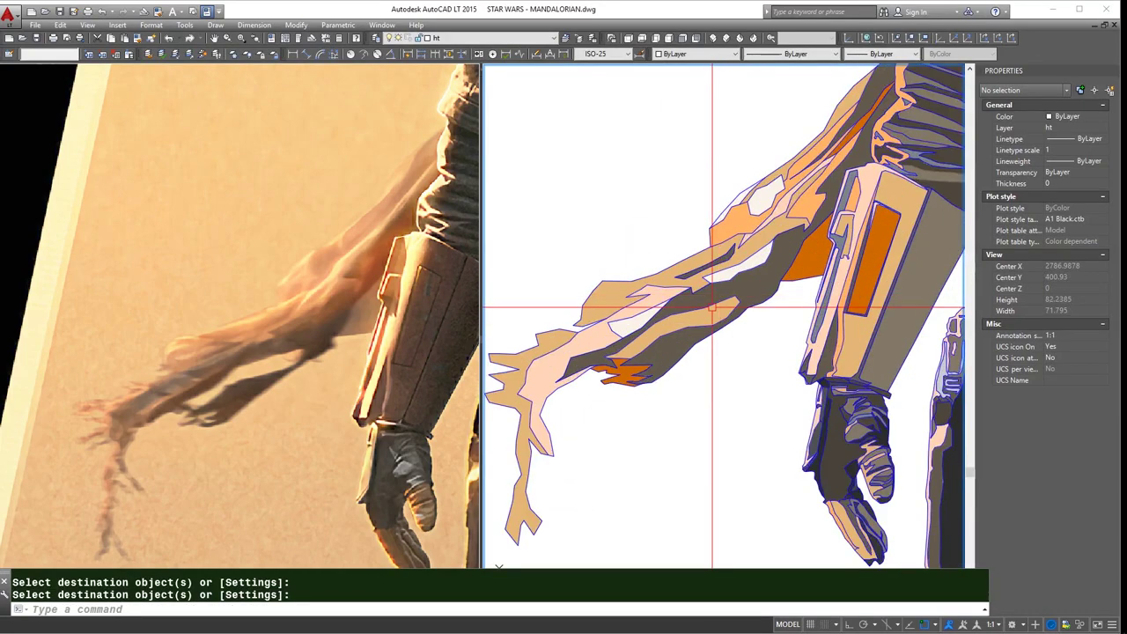
pyautogui.press('Escape')
pyautogui.write('MA')
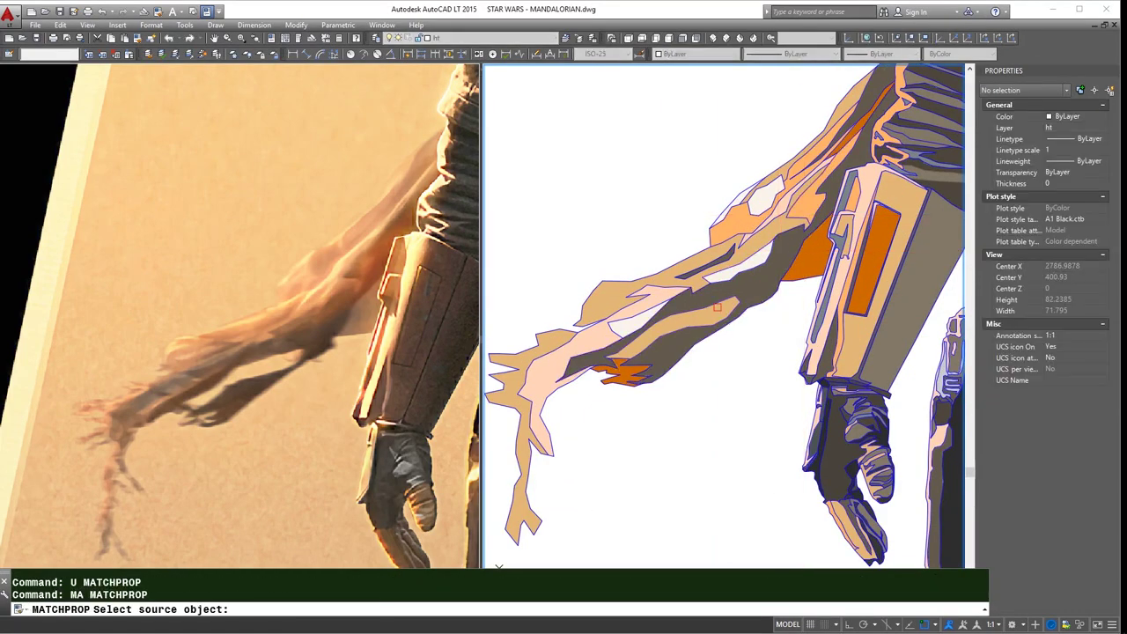
# - Undo a wrong match and apply arm fills to the strands on the upper arm
pyautogui.click(717, 306)
pyautogui.press('Return')
pyautogui.press('Return')
pyautogui.click(762, 239)
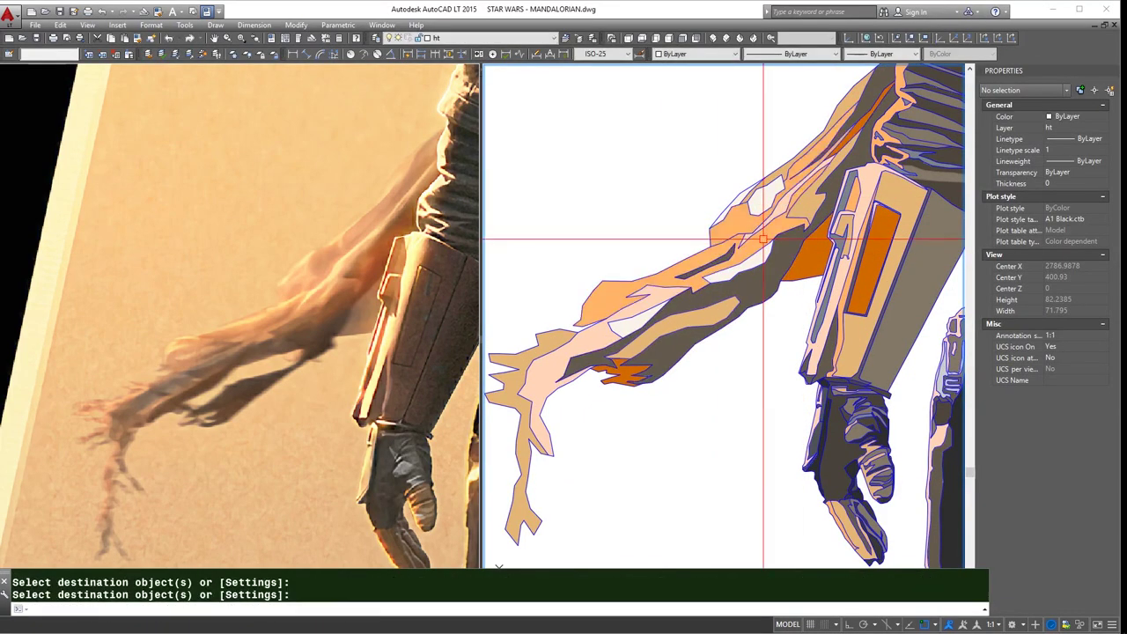
pyautogui.press('Return')
pyautogui.press('Return')
pyautogui.click(762, 238)
pyautogui.click(749, 238)
pyautogui.press('Return')
pyautogui.press('Return')
pyautogui.click(850, 98)
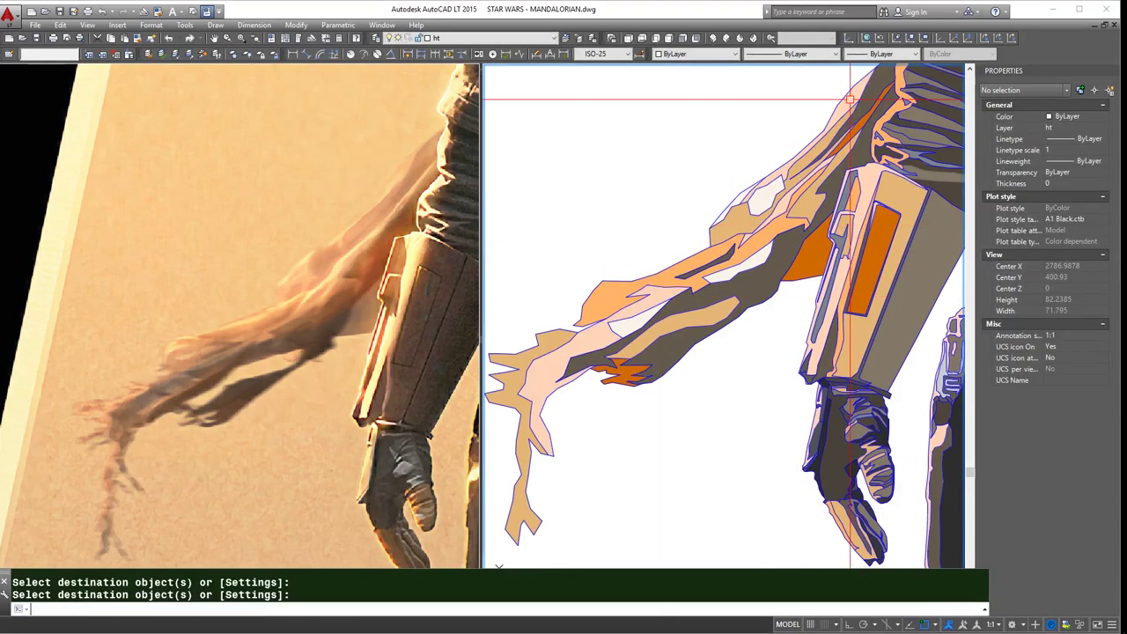
pyautogui.scroll(-3, 705, 295)
pyautogui.scroll(-3, 705, 295)
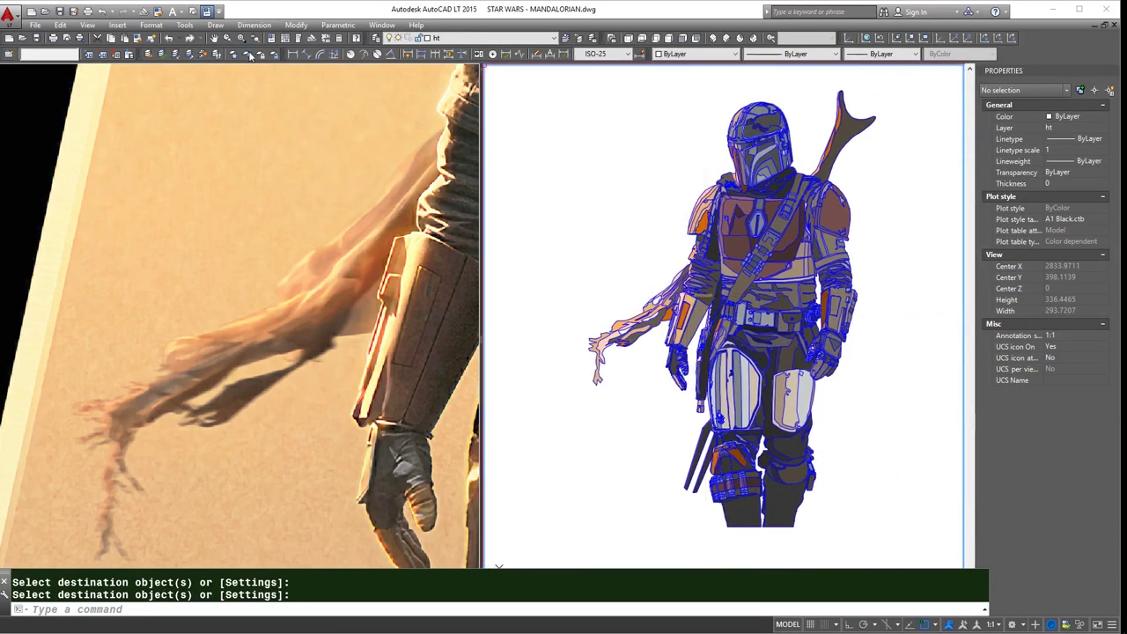
# - Try hiding the outline layer, undo it with U, and turn all layers back on
pyautogui.click(250, 55)
pyautogui.click(689, 218)
pyautogui.press('Return')
pyautogui.write('u')
pyautogui.press('Return')
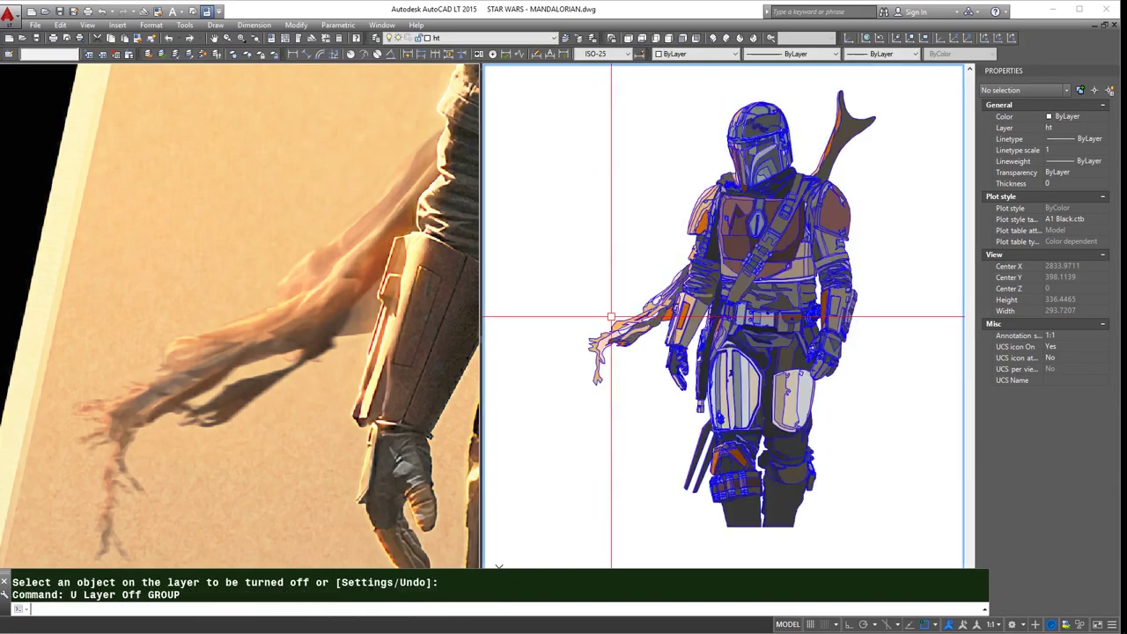
pyautogui.scroll(-5, 370, 417)
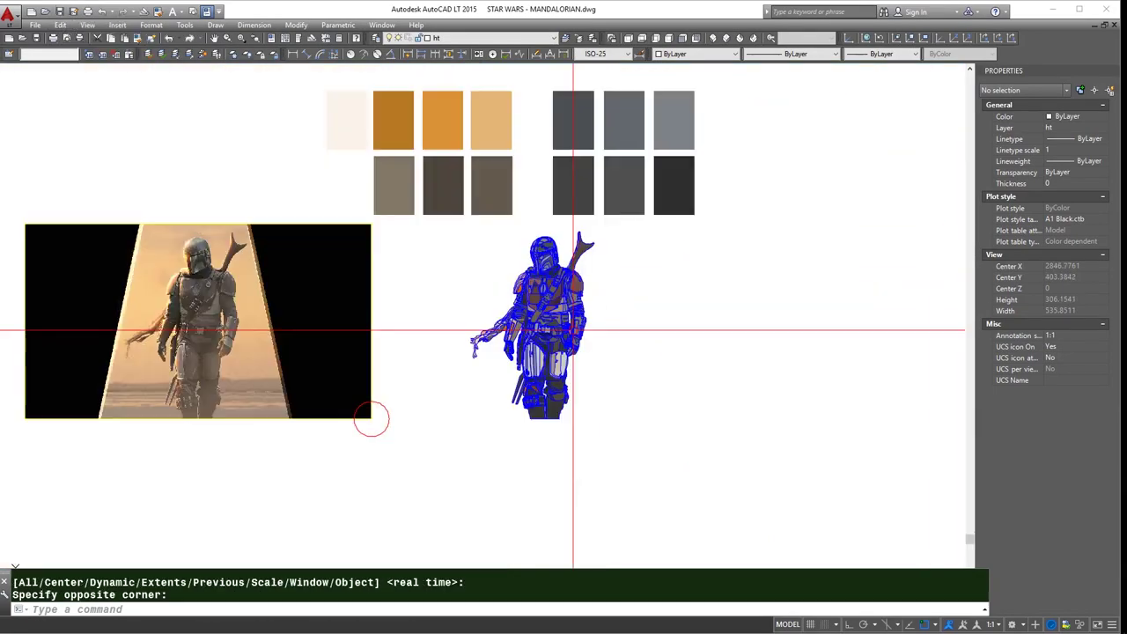
pyautogui.scroll(2, 352, 470)
pyautogui.scroll(1, 355, 471)
pyautogui.press('Return')
pyautogui.scroll(5, 355, 472)
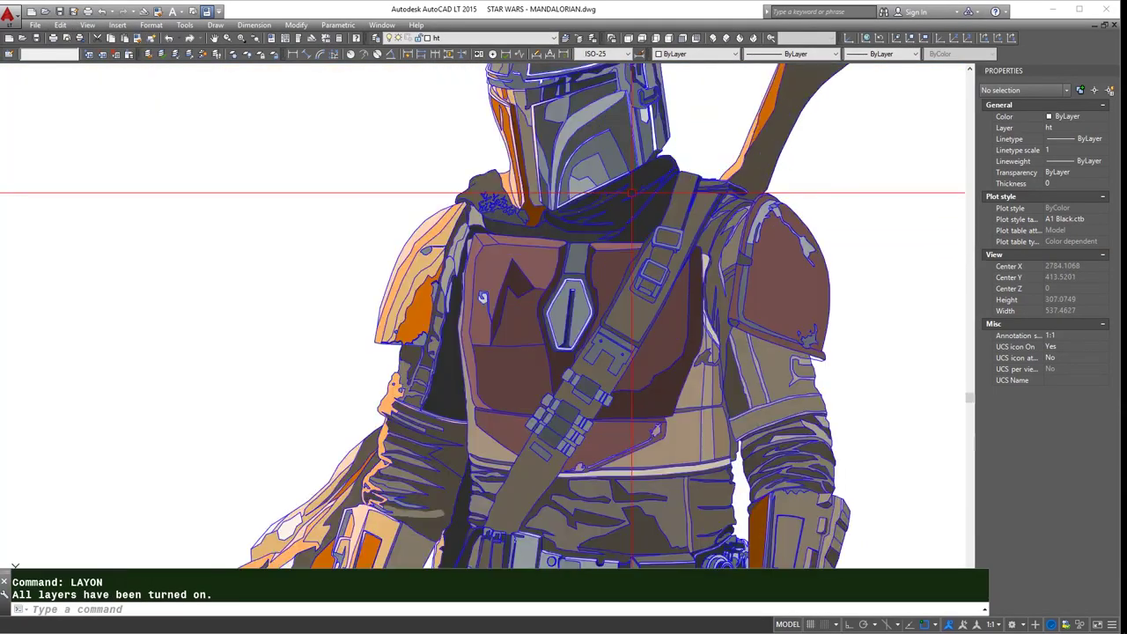
pyautogui.scroll(-3, 167, 560)
pyautogui.press('Escape')
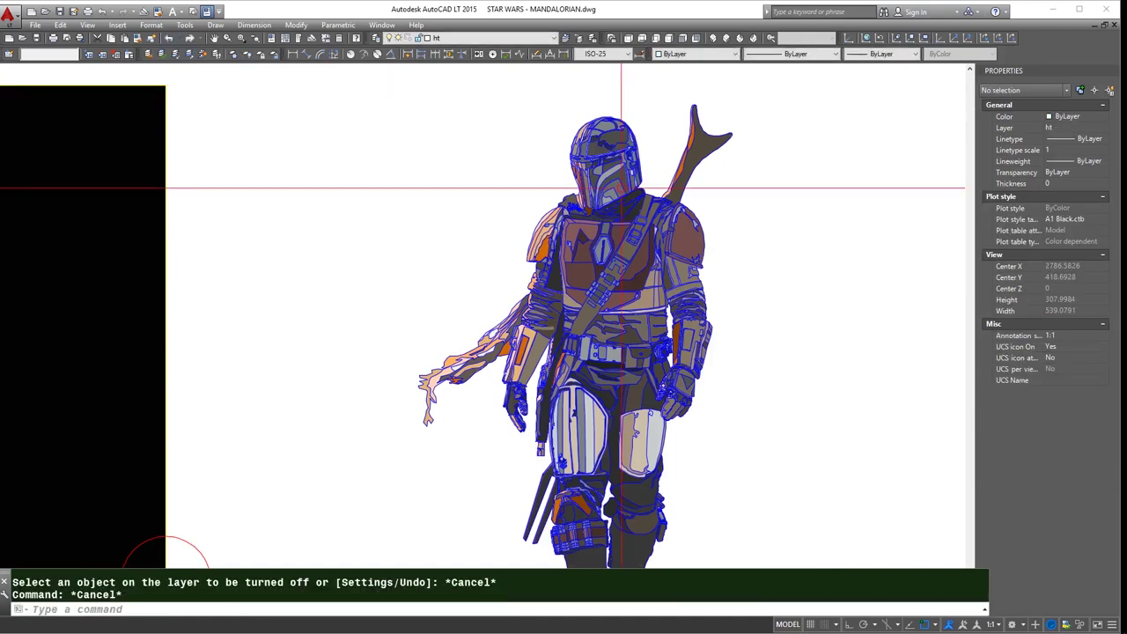
# - Isolate Layer1 and set all its blue outline linework to black
pyautogui.click(651, 202)
pyautogui.click(129, 54)
pyautogui.scroll(-2, 647, 249)
pyautogui.click(760, 139)
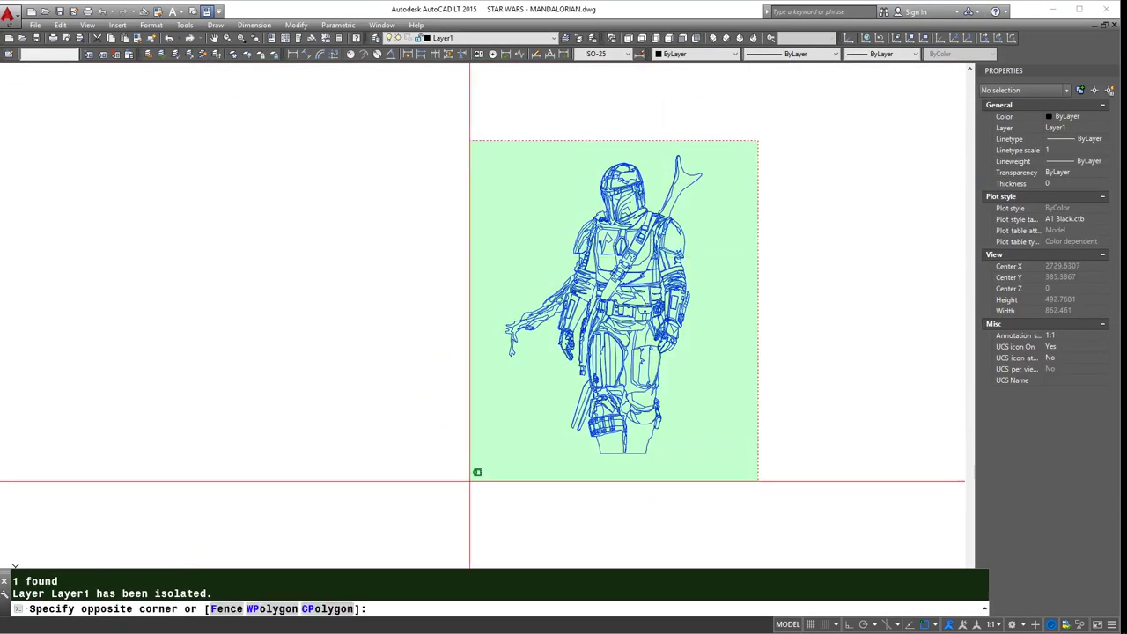
pyautogui.click(470, 478)
pyautogui.click(695, 53)
pyautogui.click(682, 65)
pyautogui.press('Escape')
pyautogui.press('Escape')
# - Turn every layer back on with LAYON
pyautogui.write('YON')
pyautogui.press('Return')
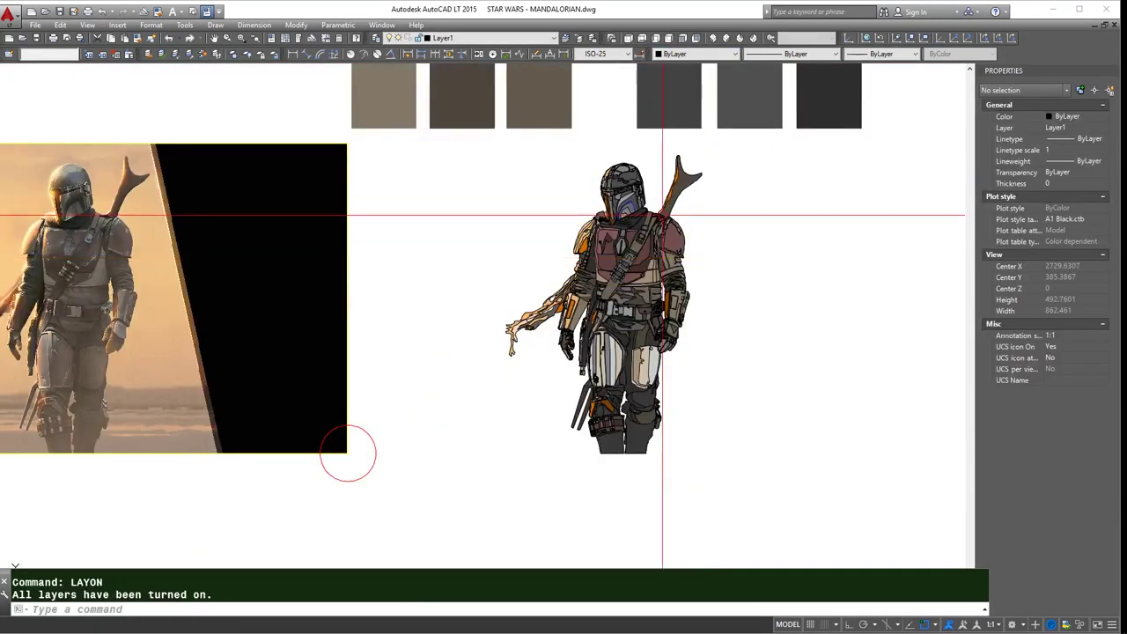
pyautogui.scroll(2, 151, 566)
# - Zoom Window around the finished Mandalorian figure to frame it
pyautogui.write('z')
pyautogui.press('Return')
pyautogui.click(156, 528)
pyautogui.click(965, 65)
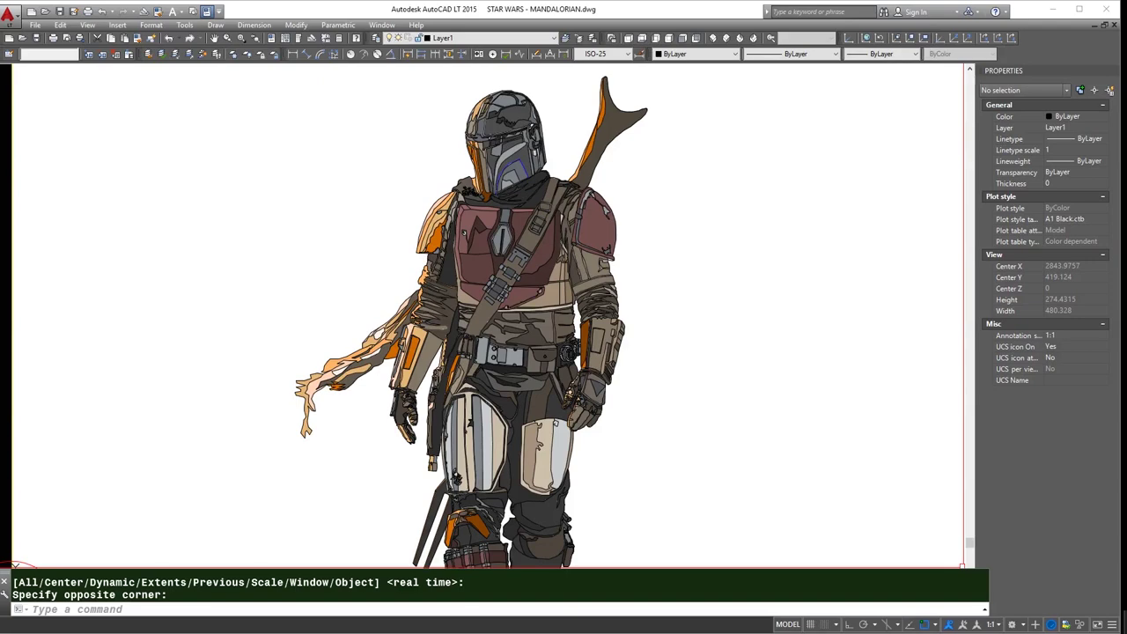
pyautogui.press('Escape')
pyautogui.scroll(-1, 818, 415)
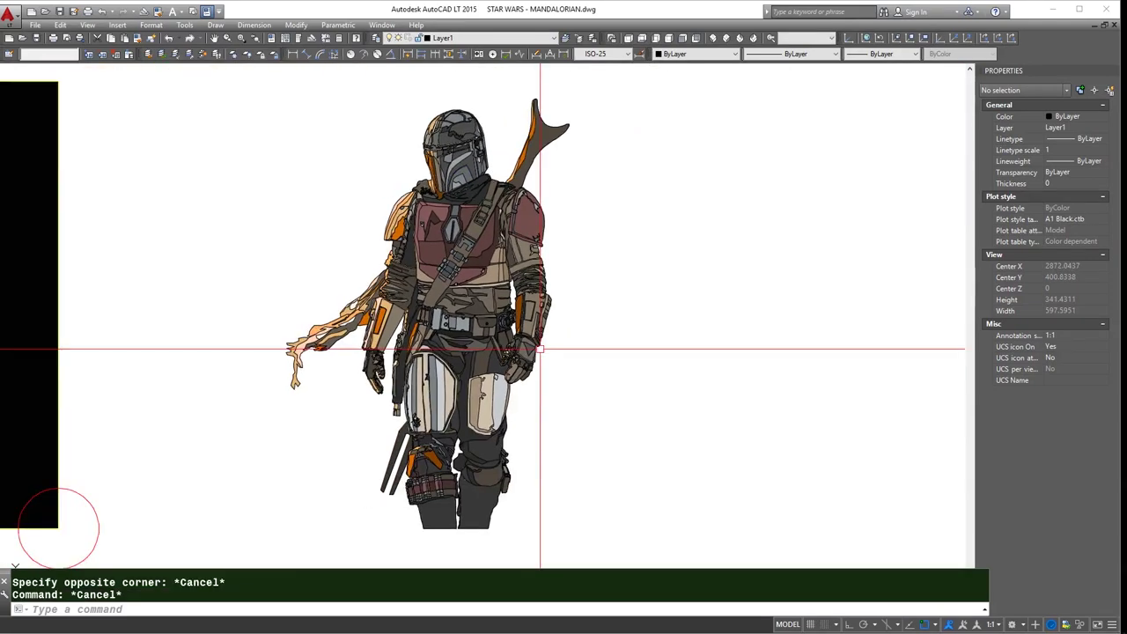
pyautogui.write('z')
pyautogui.press('Return')
pyautogui.click(196, 88)
pyautogui.click(705, 514)
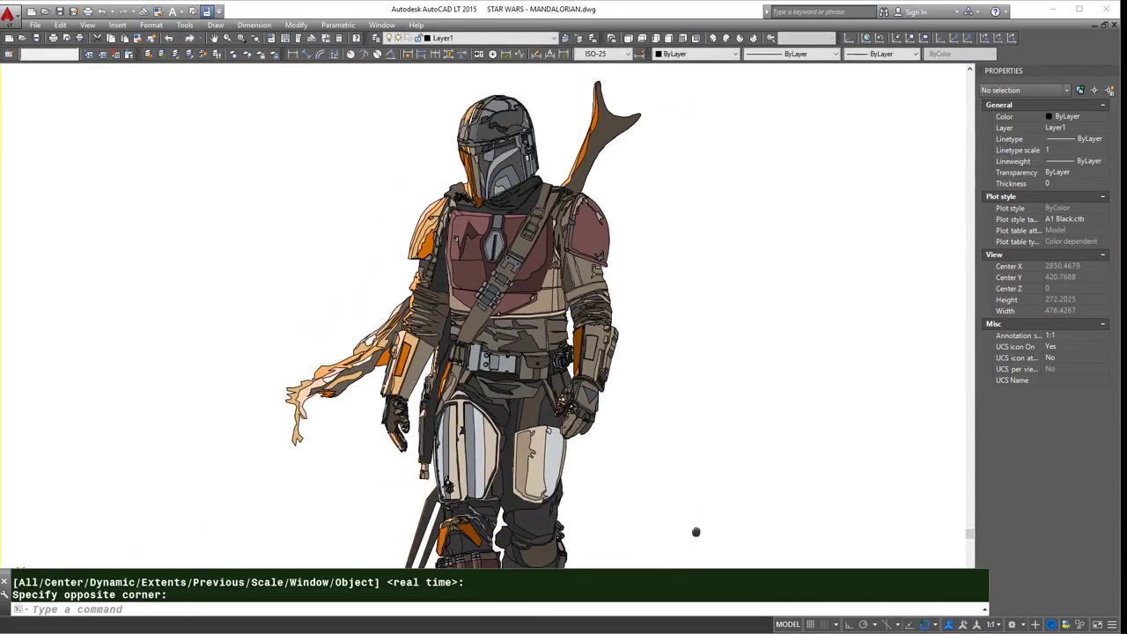